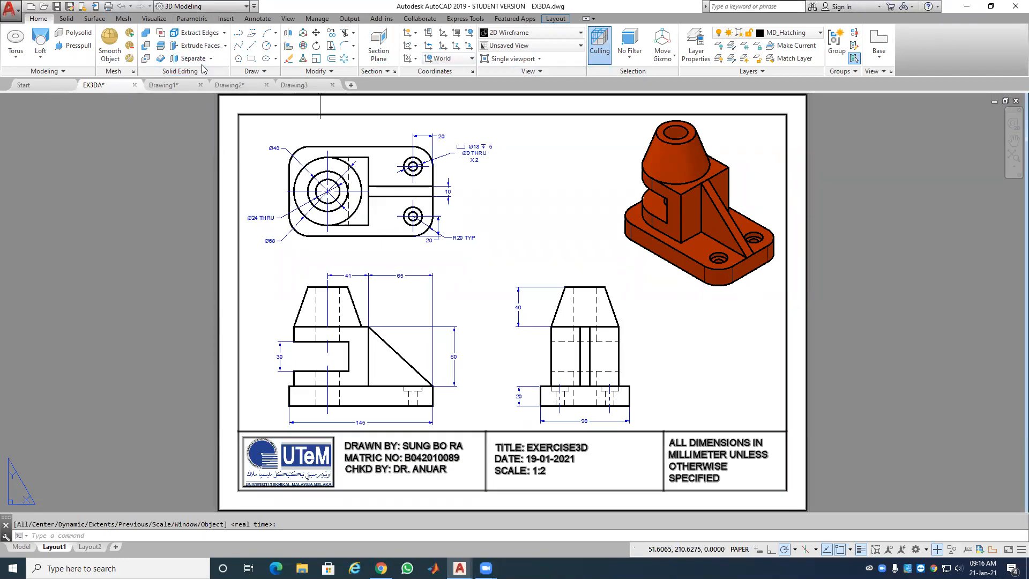
# Step: Start a full section view with the top view as its parent view
pyautogui.click(553, 20)
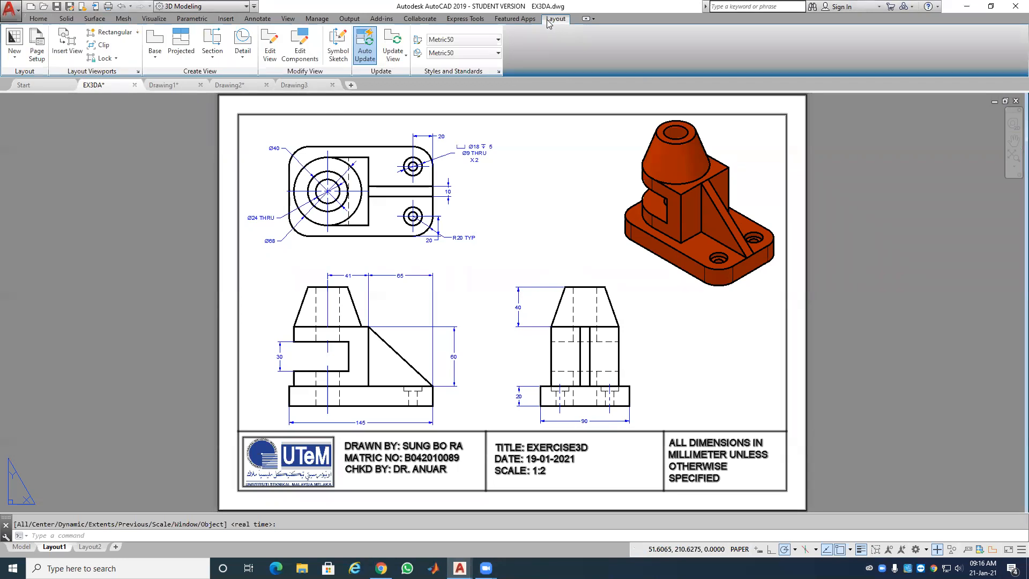
pyautogui.click(212, 54)
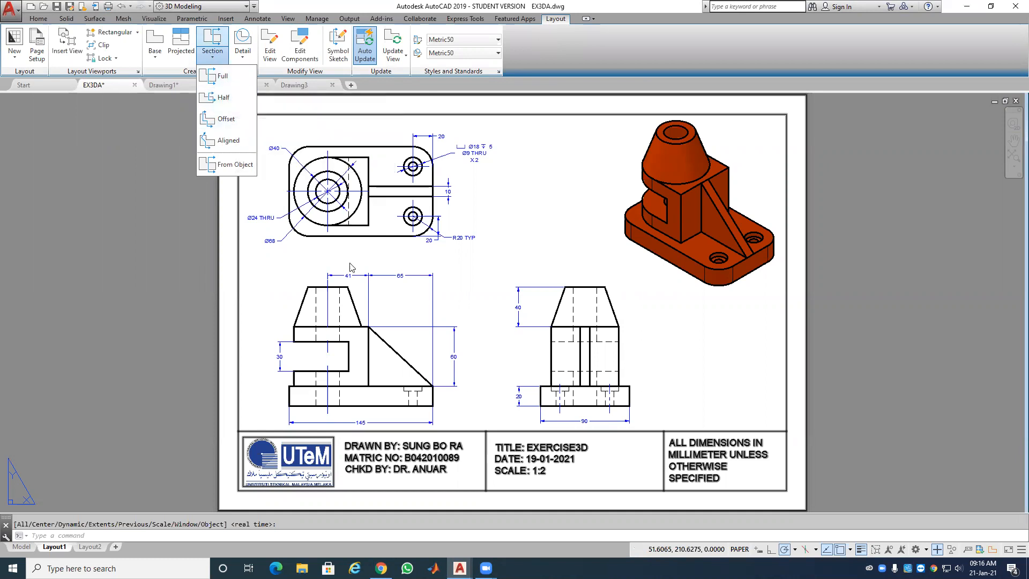
pyautogui.click(221, 76)
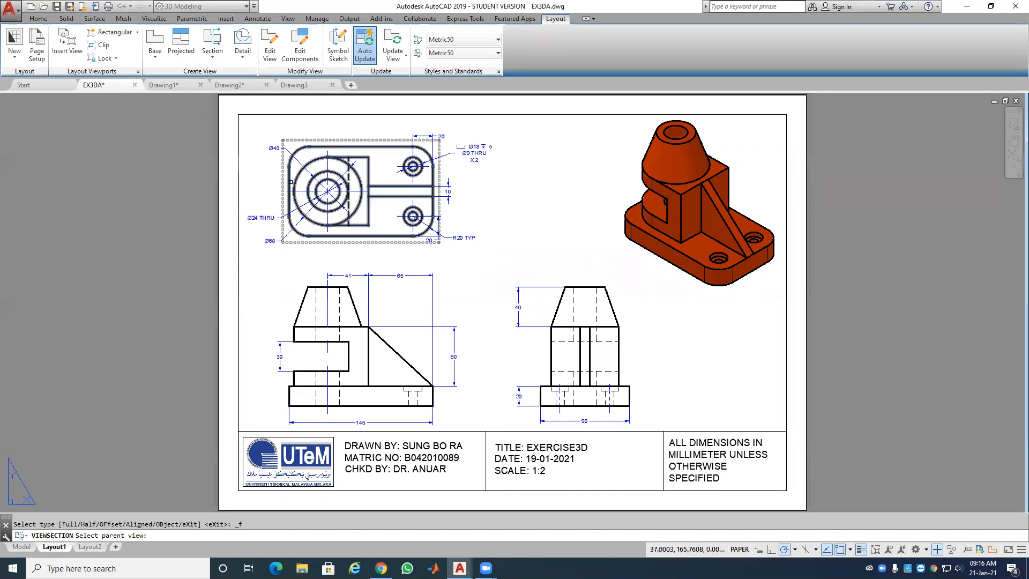
pyautogui.click(282, 180)
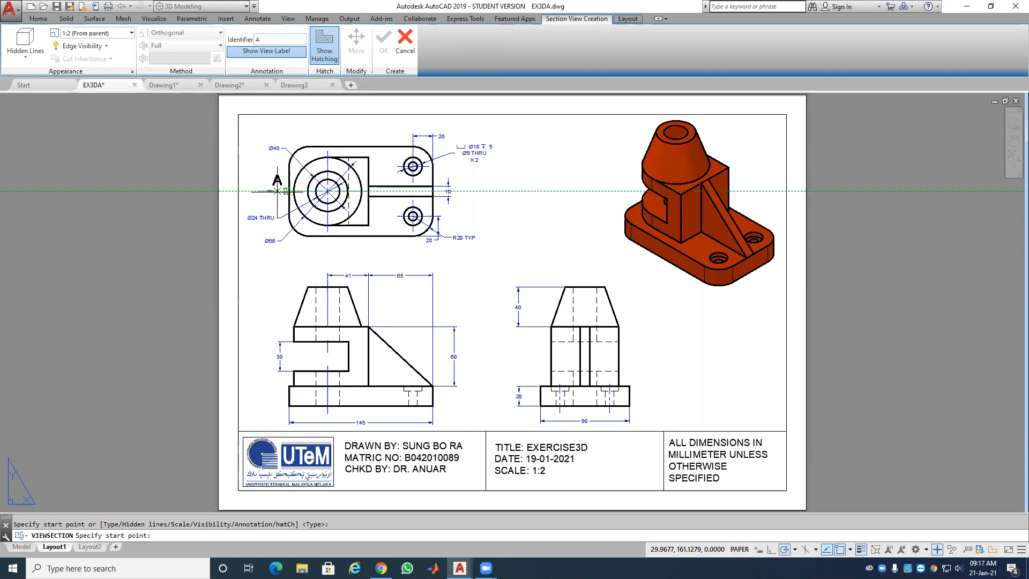
# Step: Cut section A-A horizontally across the top view's centre and place the 1:2 section below the sheet
pyautogui.click(276, 190)
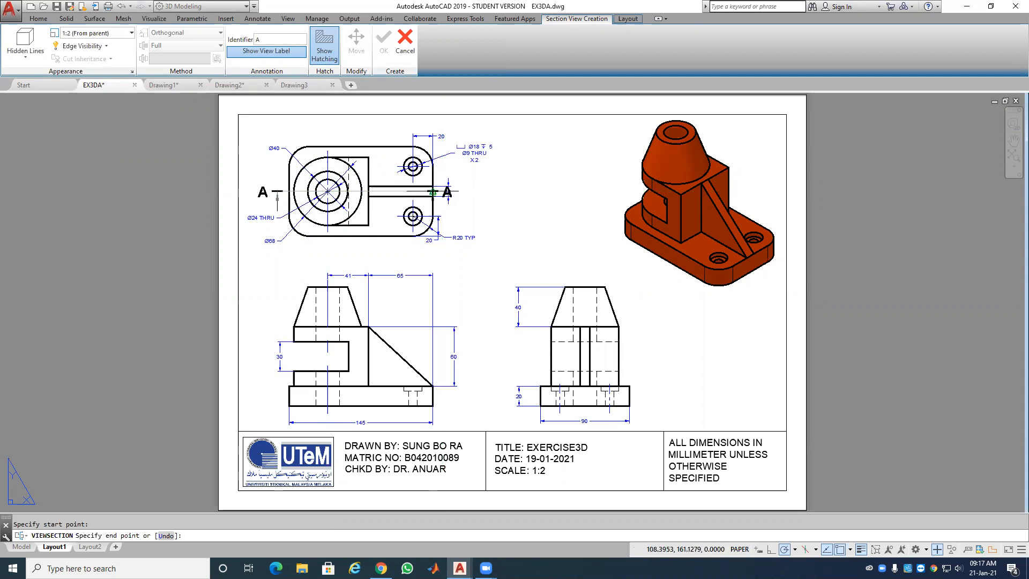
pyautogui.scroll(2, 439, 190)
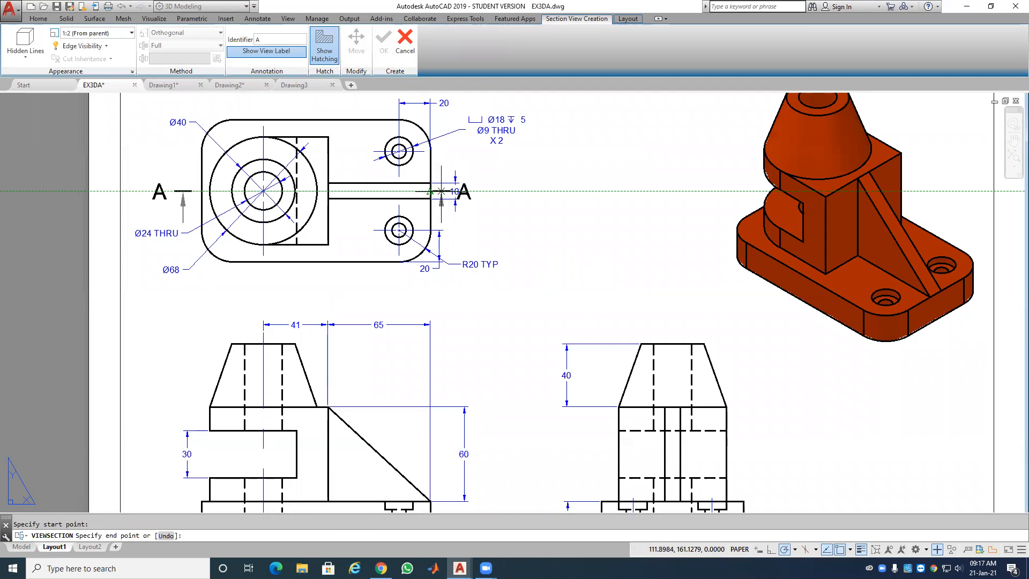
pyautogui.click(441, 191)
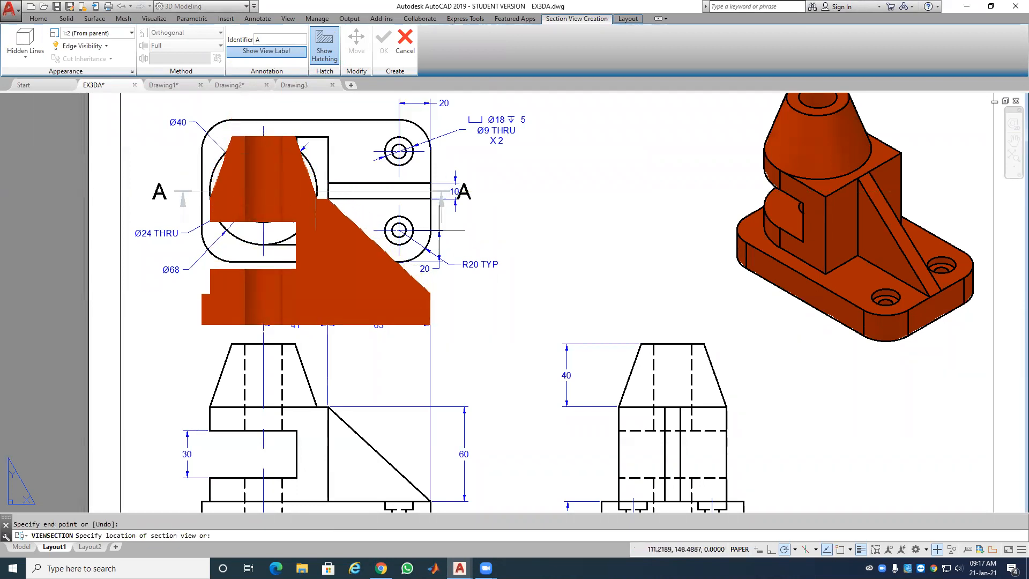
pyautogui.scroll(-3, 421, 261)
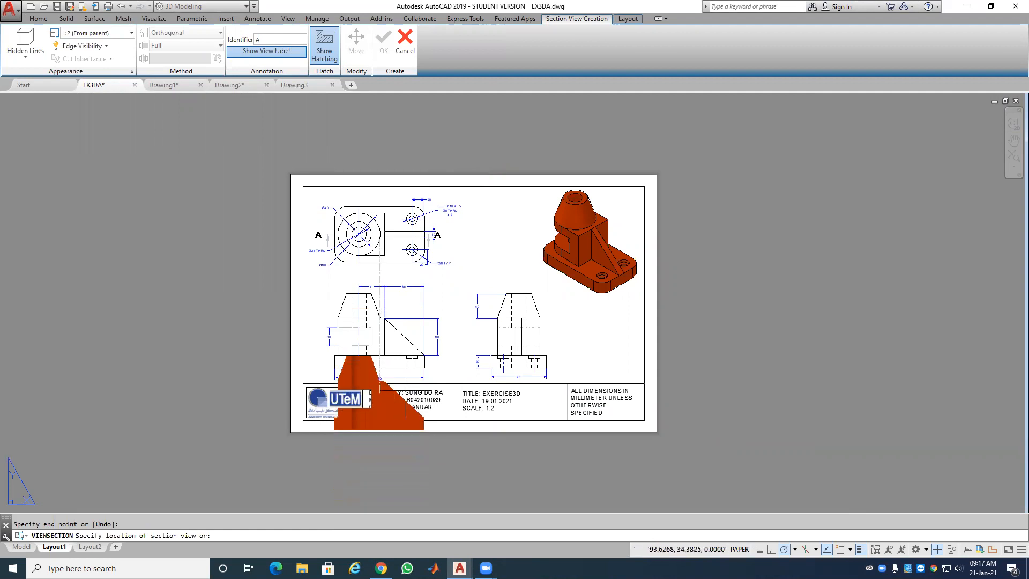
pyautogui.moveTo(421, 448); pyautogui.dragTo(426, 336, button='middle')
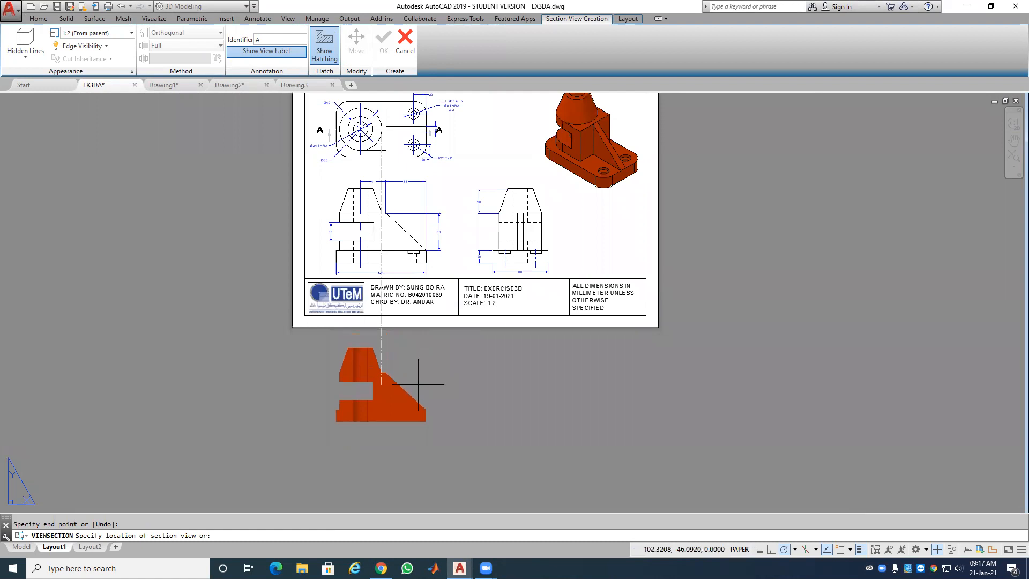
pyautogui.click(420, 390)
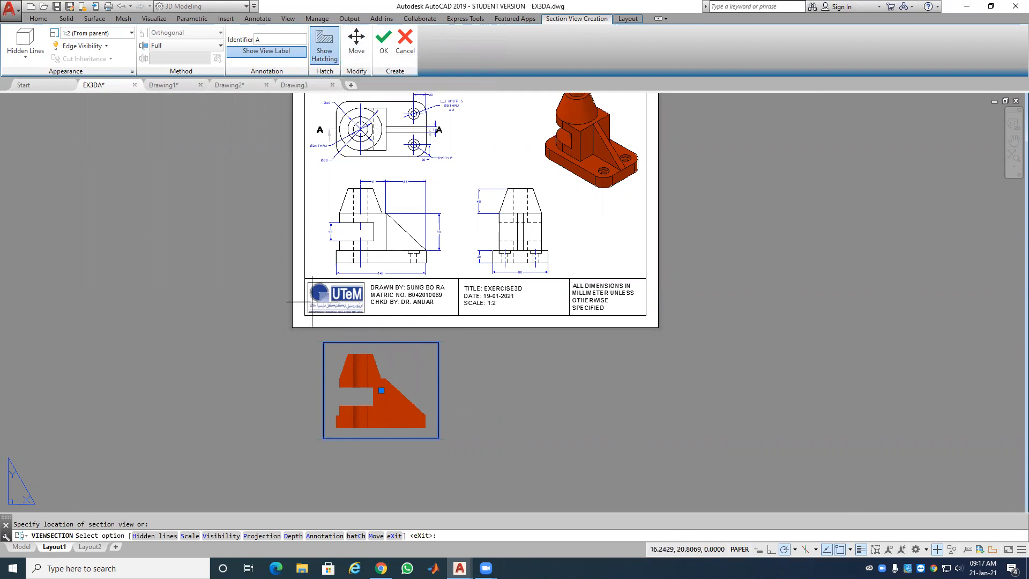
pyautogui.click(384, 46)
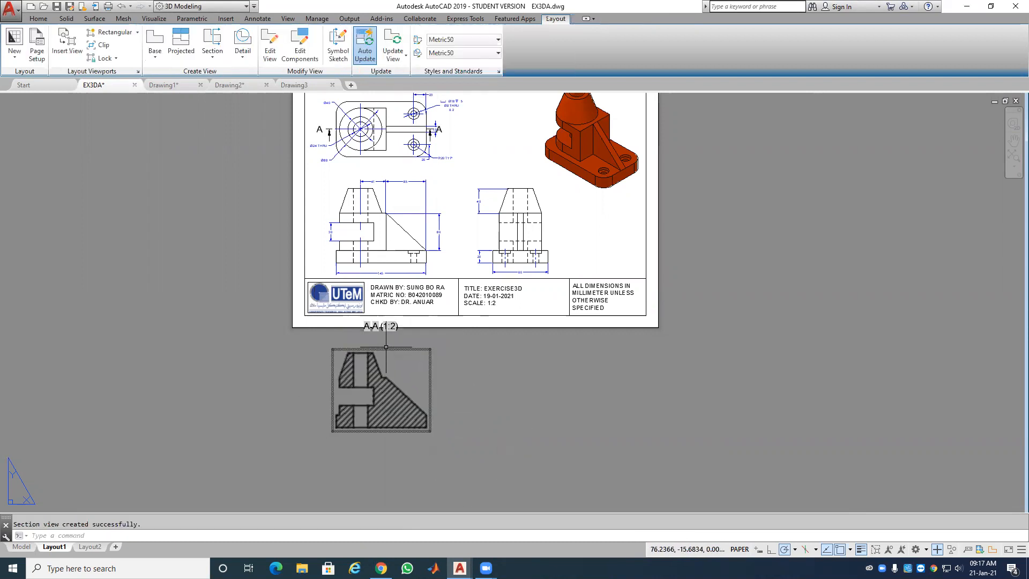
# Step: Select section view A-A, begin moving it, cancel the move, and bring it into view
pyautogui.click(386, 375)
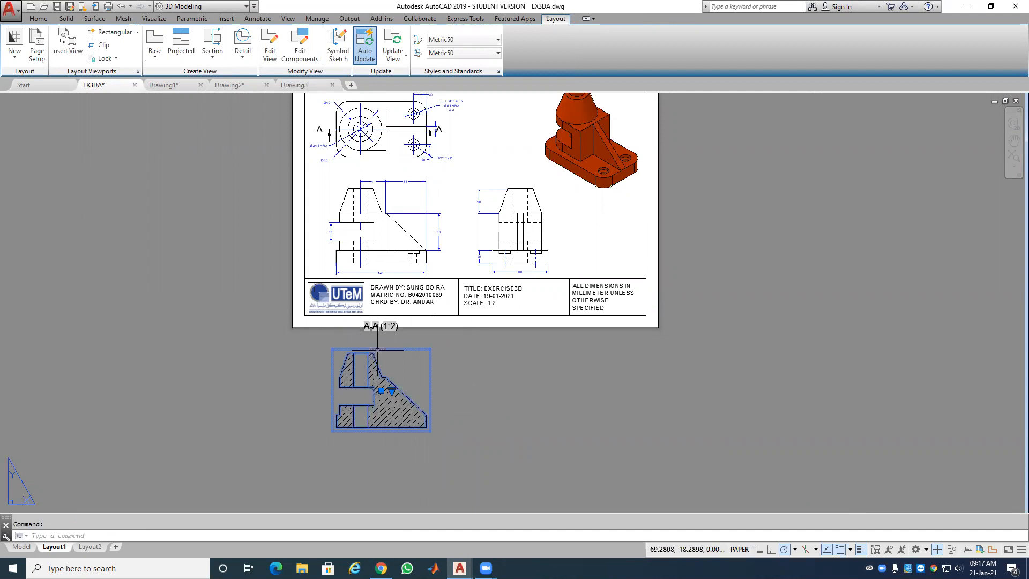
pyautogui.click(382, 391)
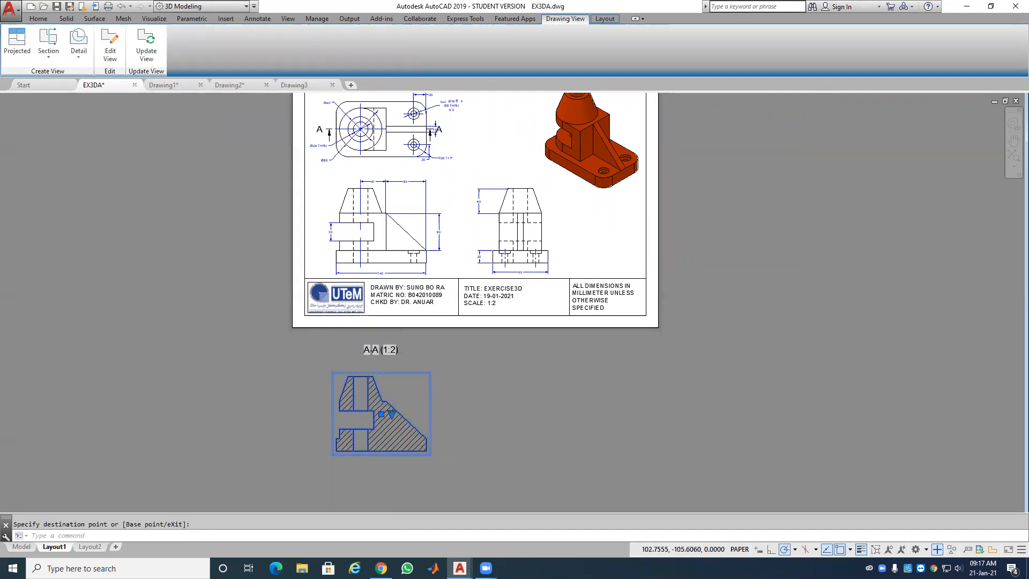
pyautogui.scroll(4, 421, 457)
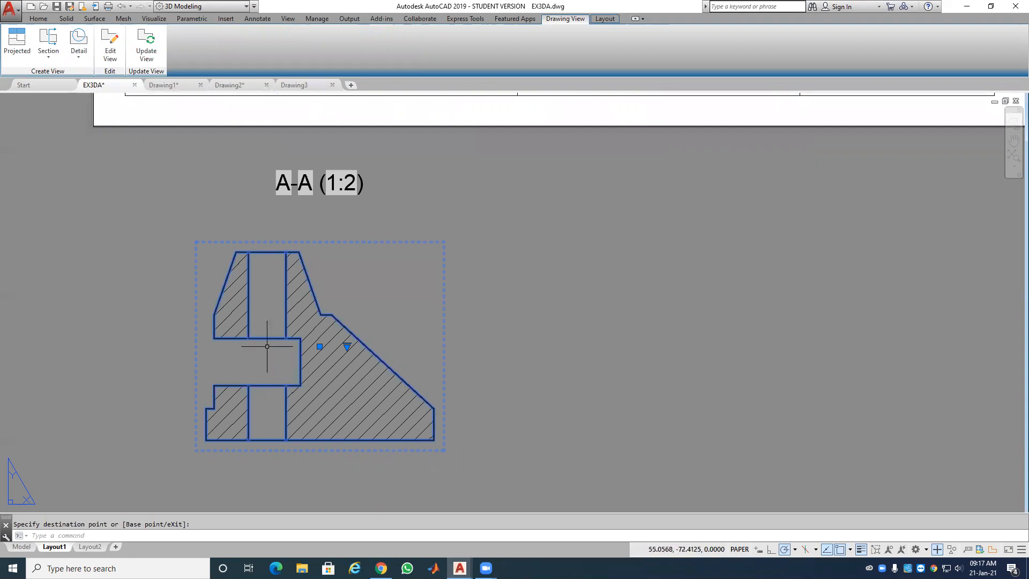
pyautogui.press('Escape')
pyautogui.press('Escape')
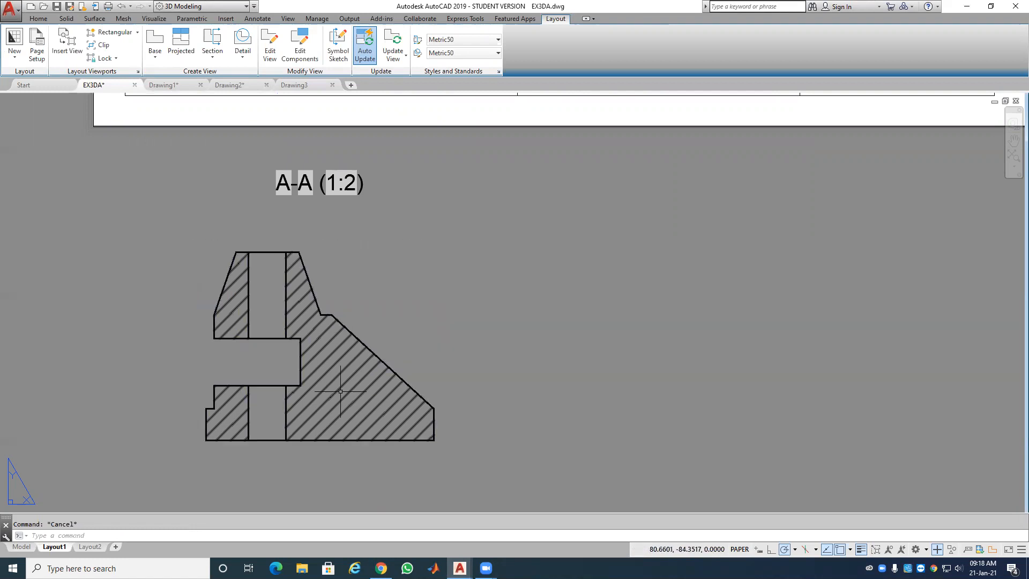
pyautogui.scroll(-4, 369, 374)
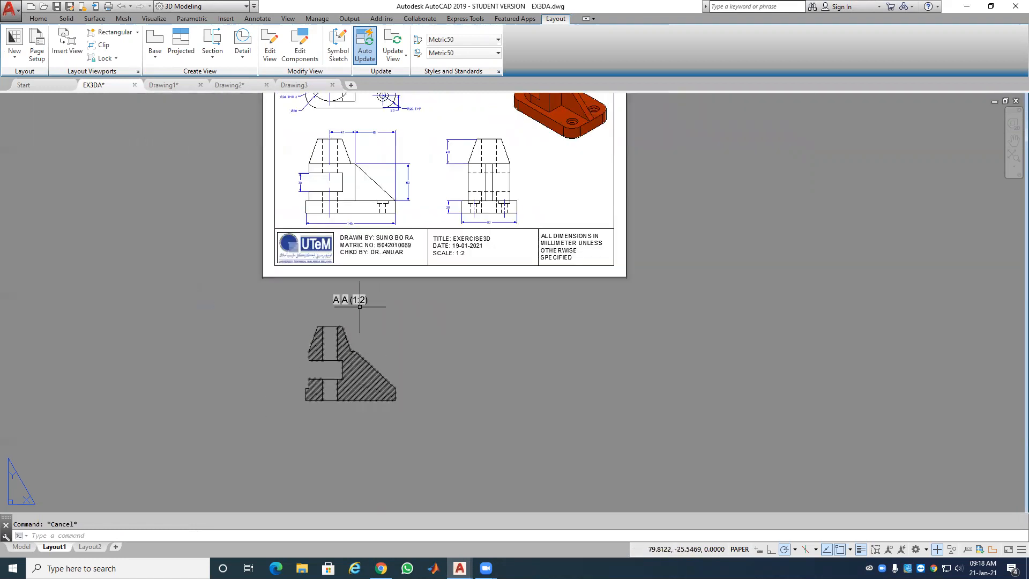
pyautogui.scroll(-4, 392, 354)
pyautogui.scroll(4, 419, 171)
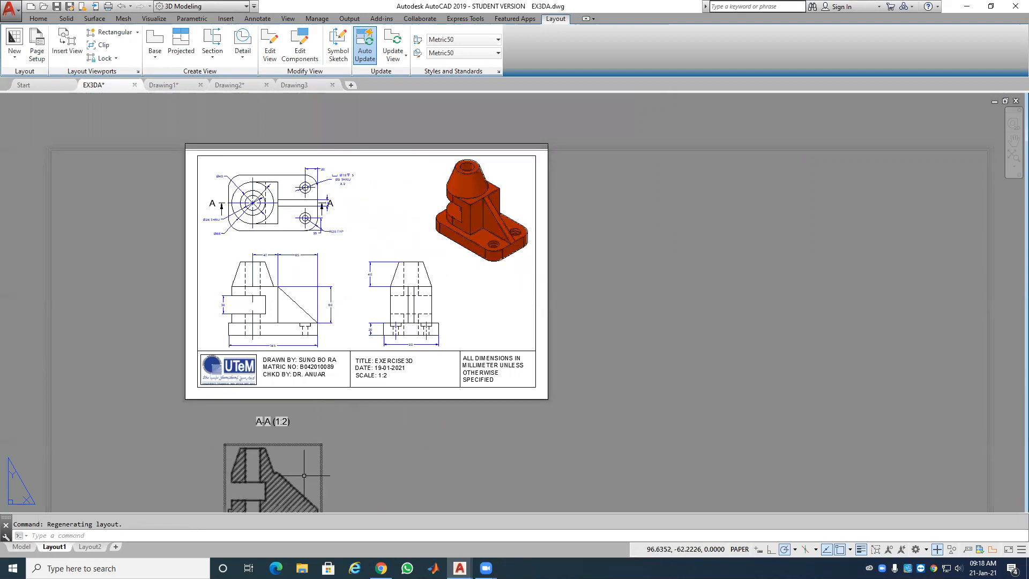
pyautogui.moveTo(356, 485); pyautogui.dragTo(361, 416, button='middle')
pyautogui.scroll(4, 320, 432)
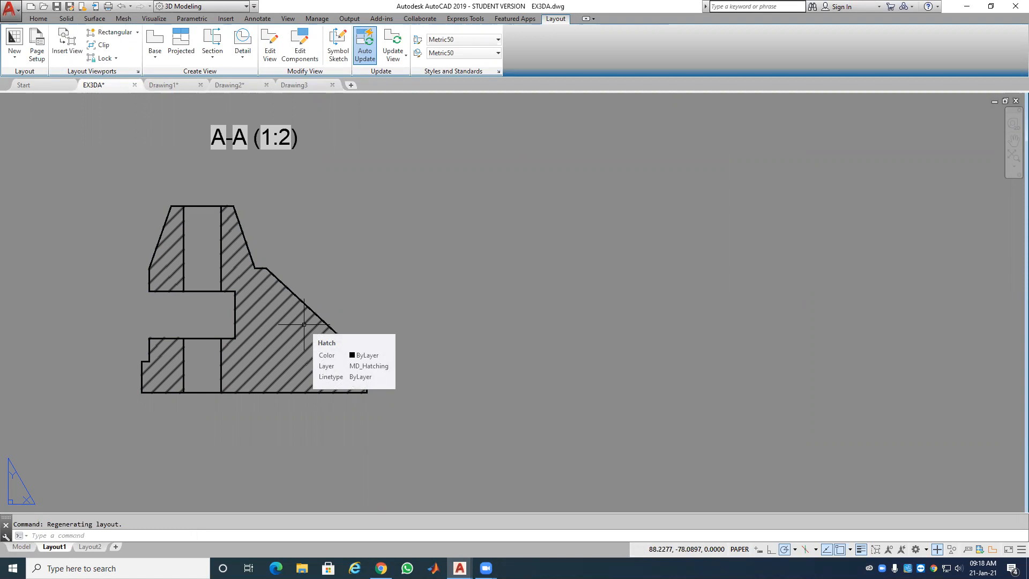
pyautogui.click(289, 292)
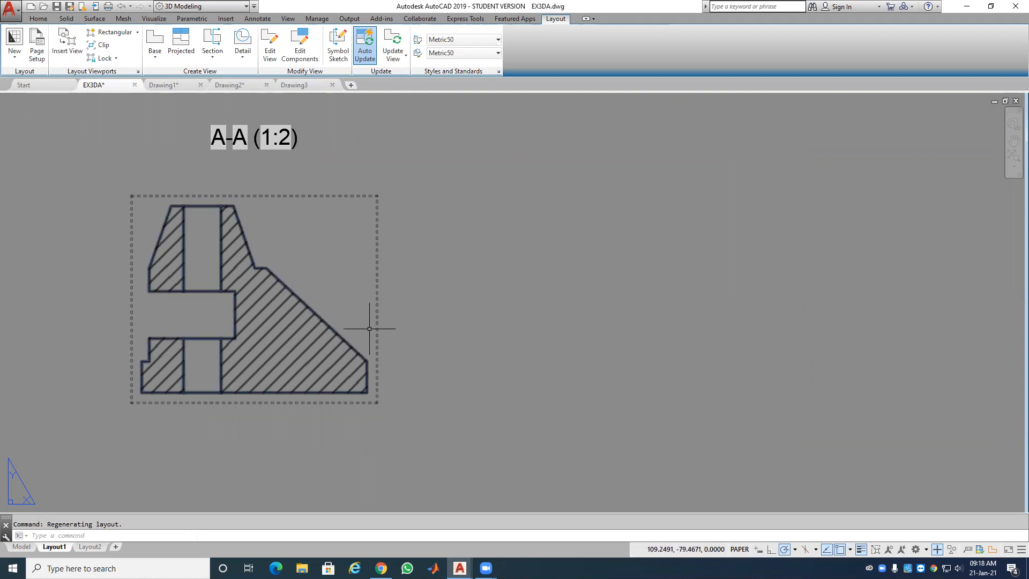
pyautogui.press('Escape')
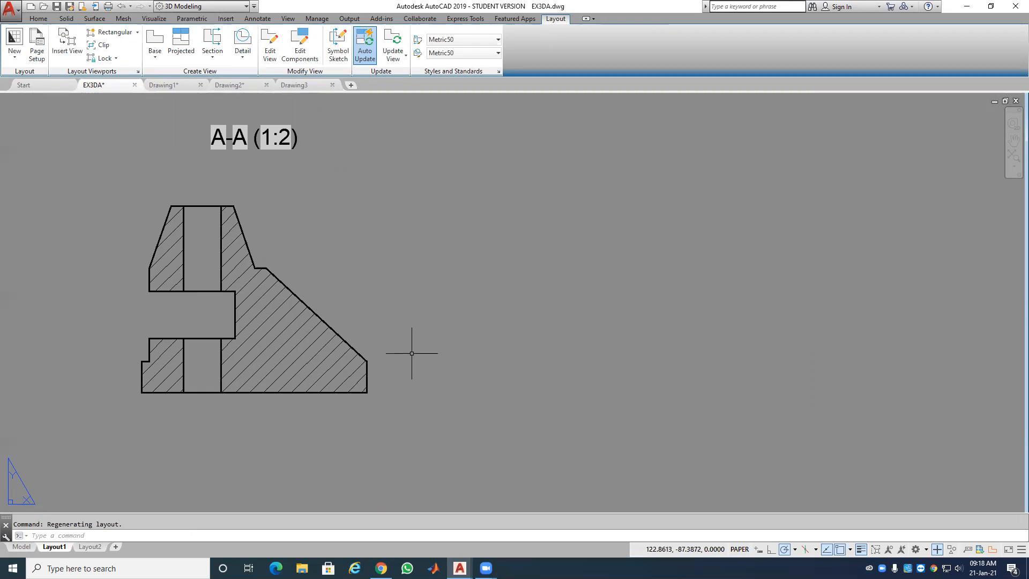
pyautogui.click(292, 315)
pyautogui.press('Escape')
pyautogui.click(291, 296)
pyautogui.press('Escape')
# Step: Draw an L-shaped polyline from the sloped edge's top corner down and across to its bottom corner, then select it
pyautogui.click(43, 18)
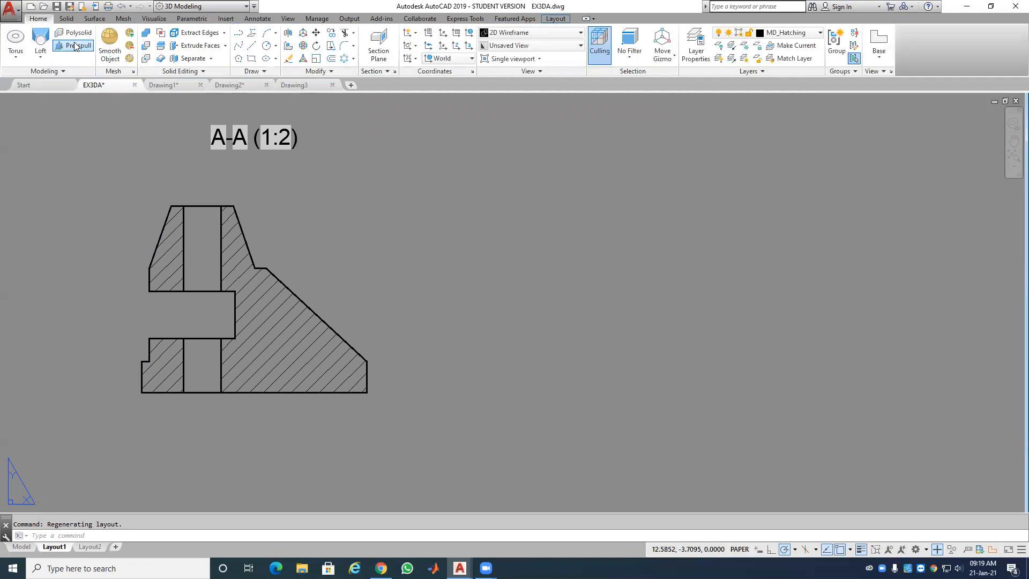
pyautogui.click(239, 34)
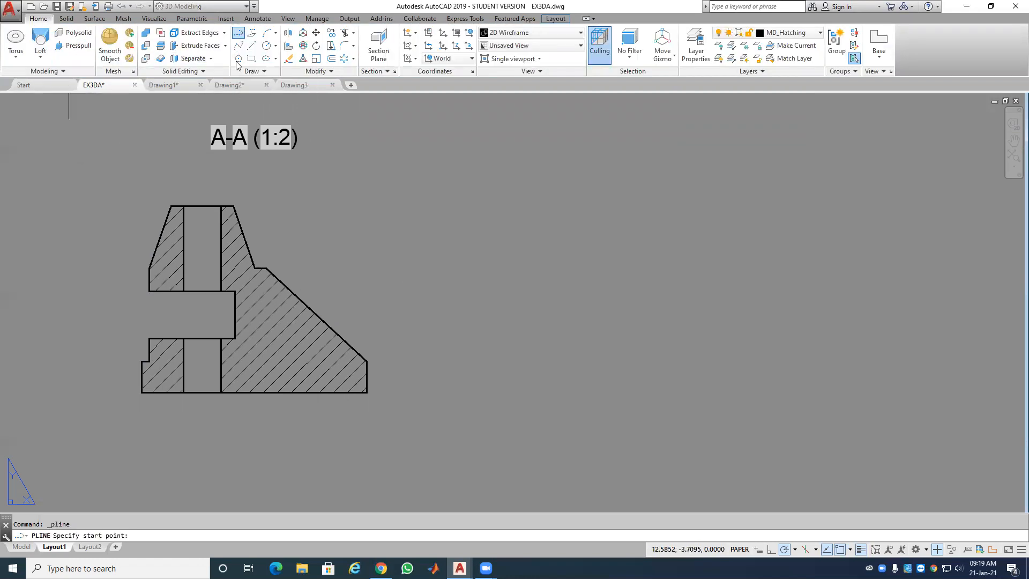
pyautogui.click(266, 268)
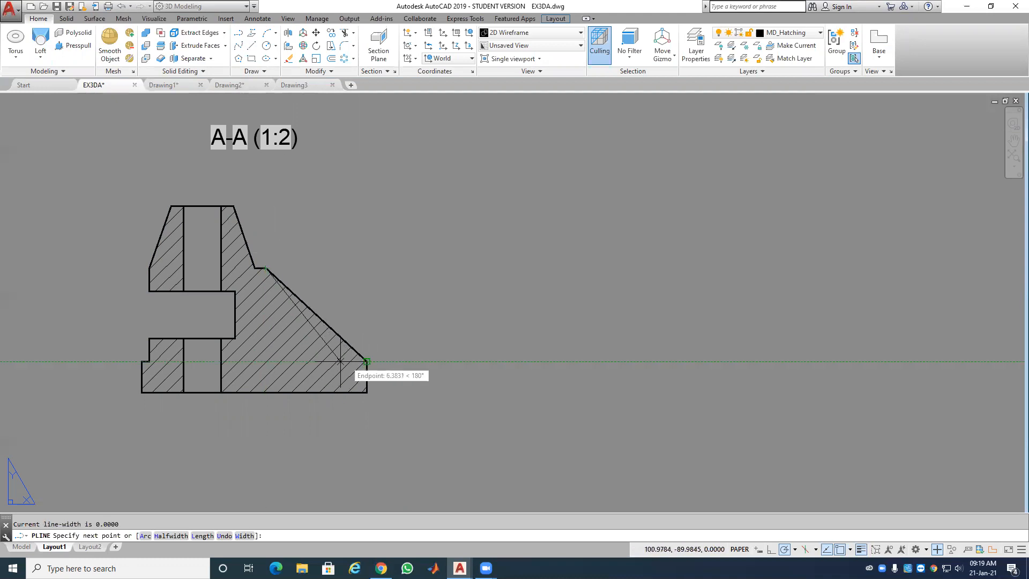
pyautogui.click(266, 360)
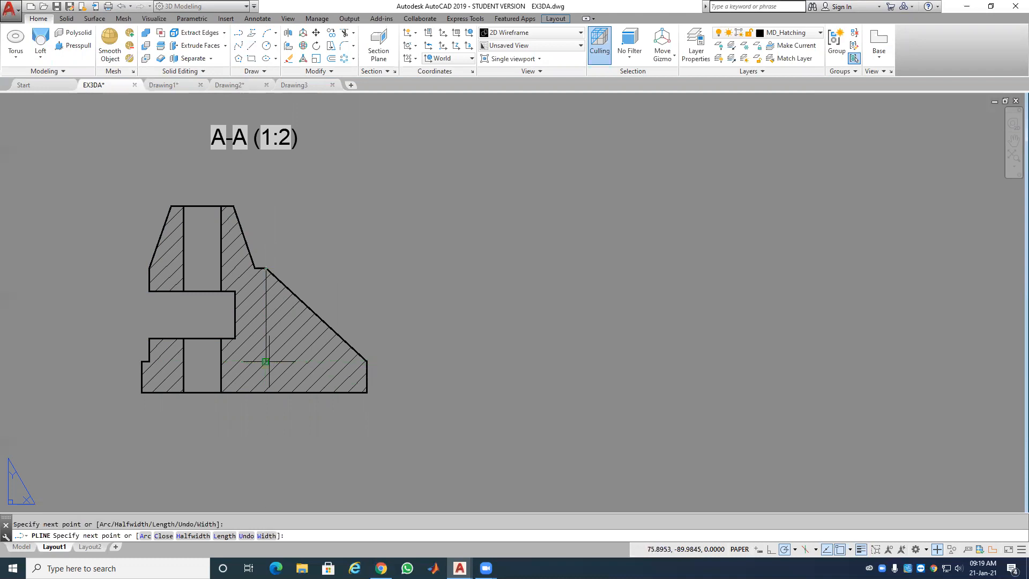
pyautogui.click(367, 361)
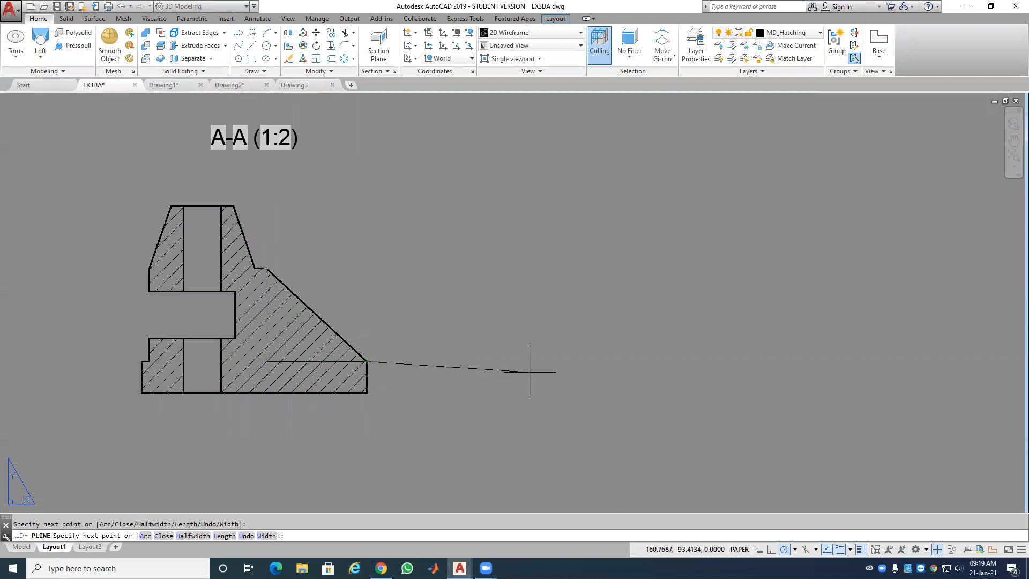
pyautogui.press('Return')
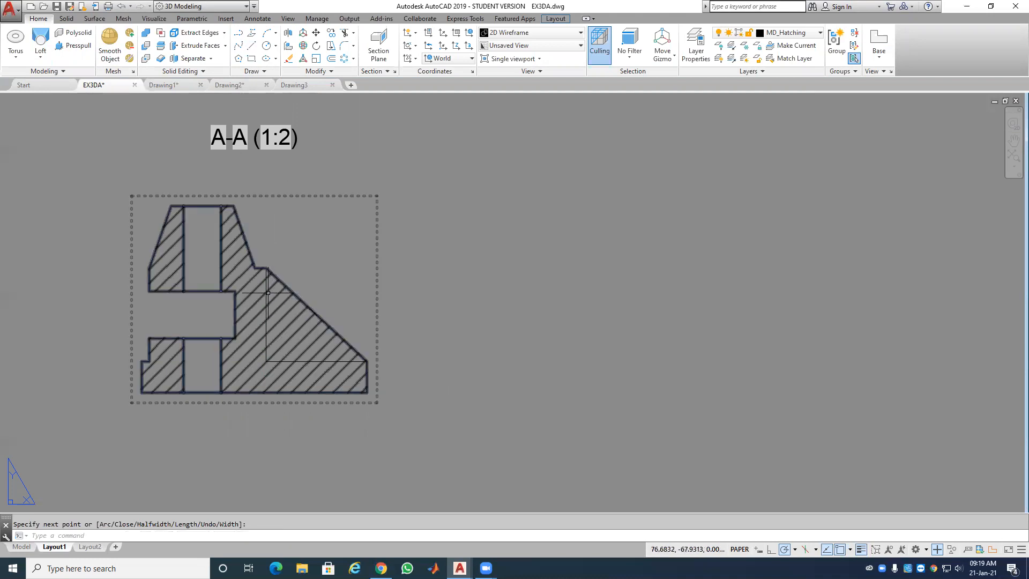
pyautogui.click(267, 293)
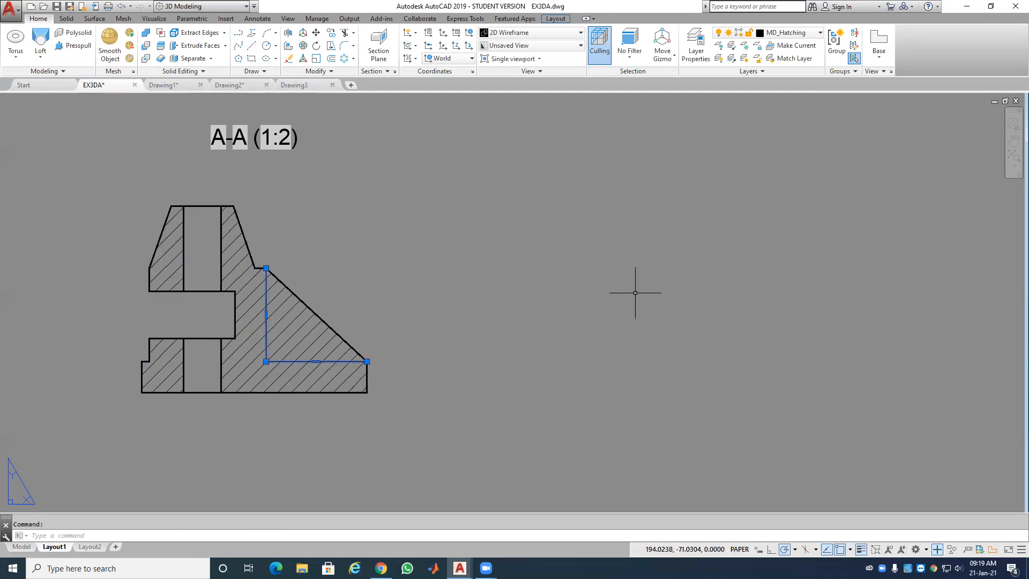
pyautogui.click(807, 36)
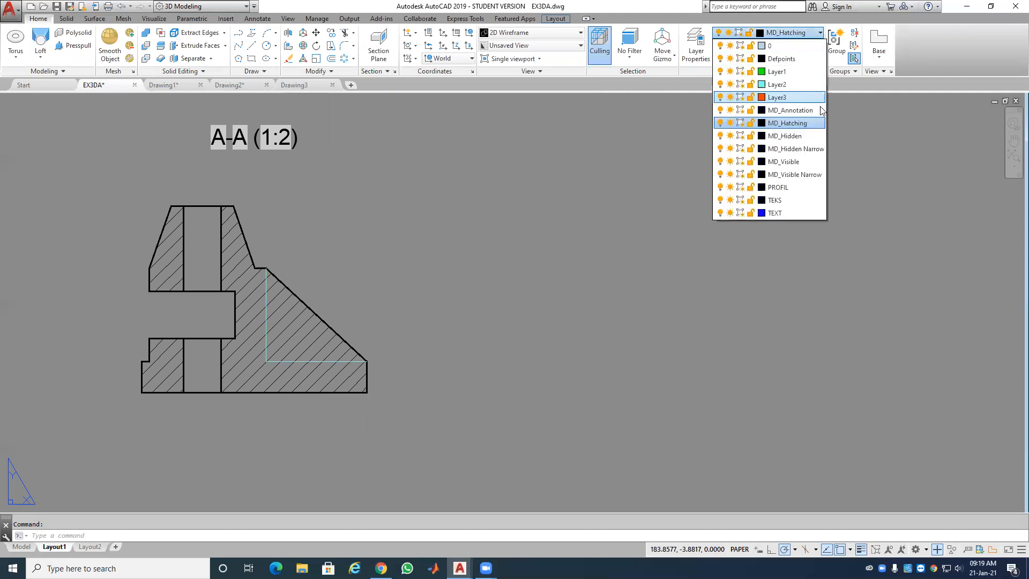
# Step: Move the selected L-shaped polyline onto the MD_Visible layer and deselect it
pyautogui.click(803, 163)
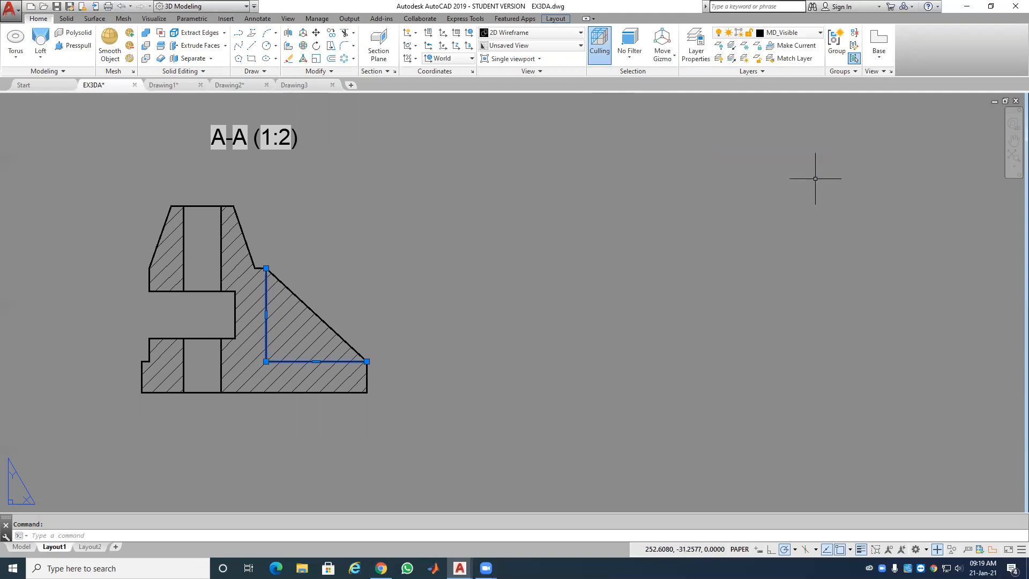
pyautogui.press('Escape')
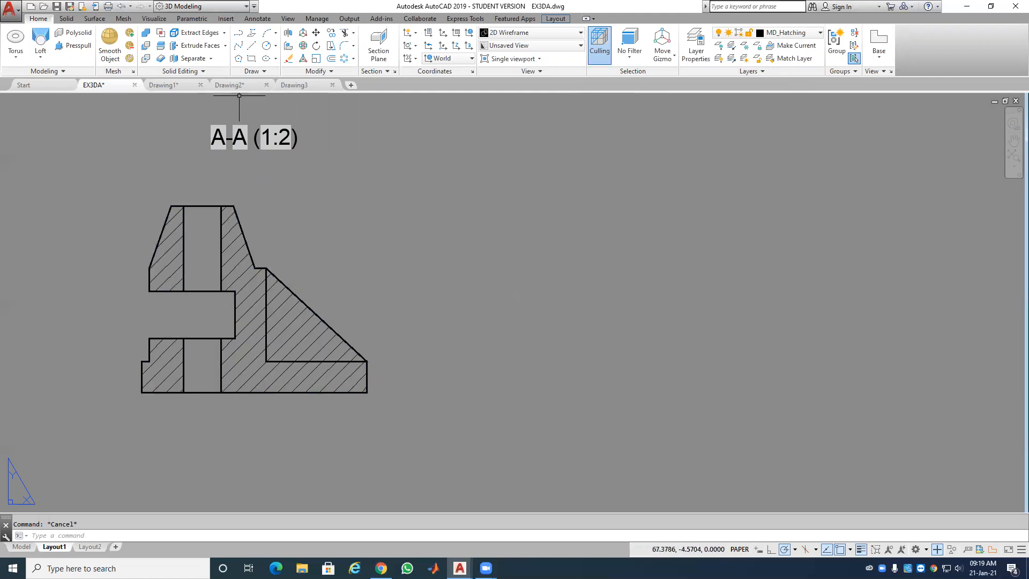
# Step: Trim away the hatch inside the triangular rib, using the hatch and L-shaped polyline as cutting edges
pyautogui.click(344, 36)
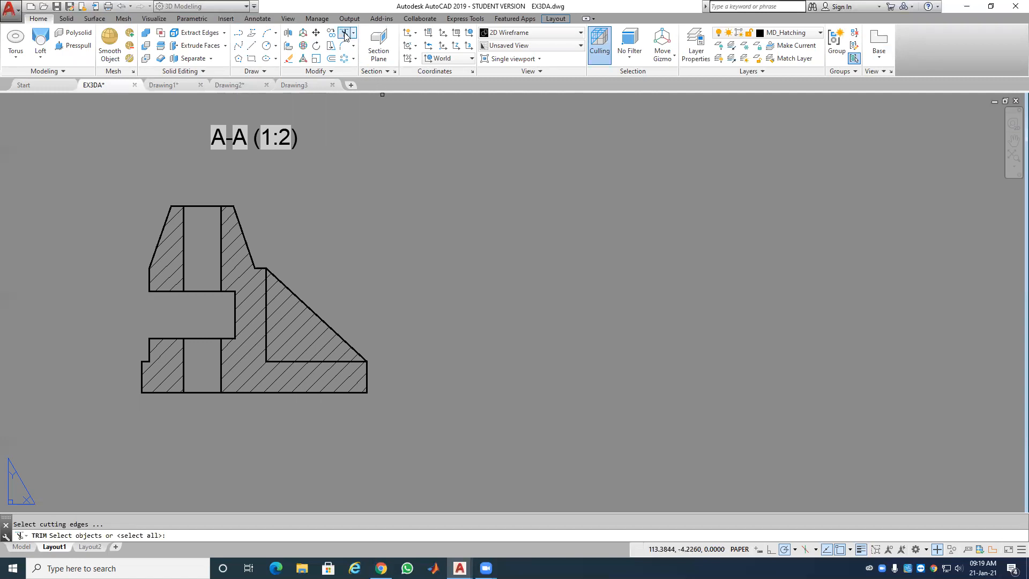
pyautogui.click(233, 244)
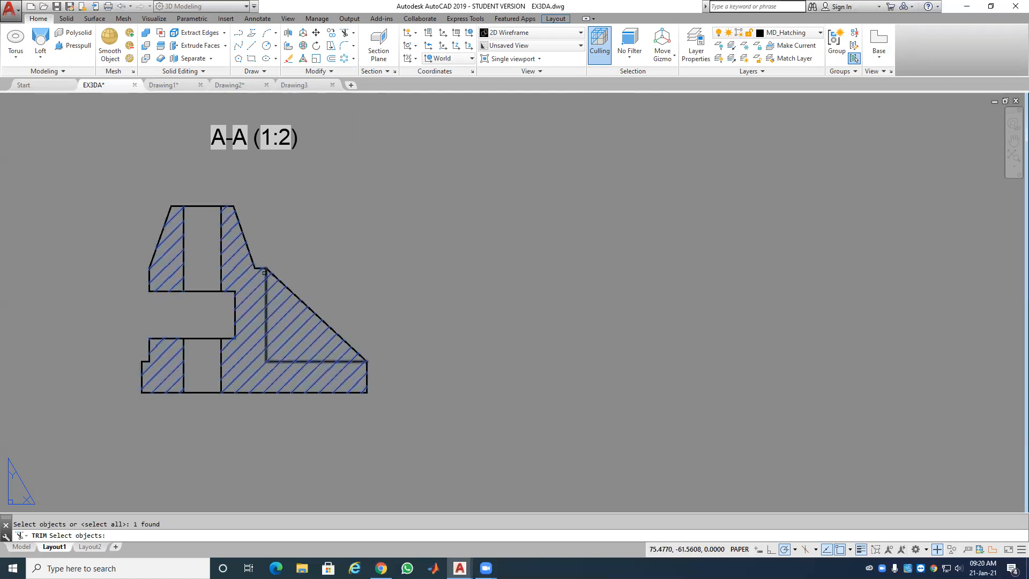
pyautogui.click(264, 273)
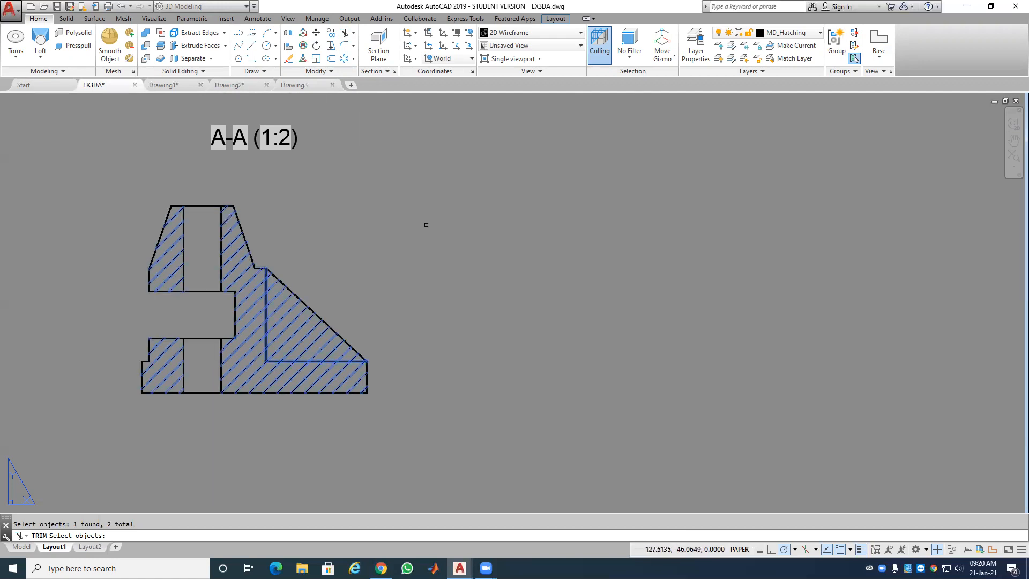
pyautogui.press('Return')
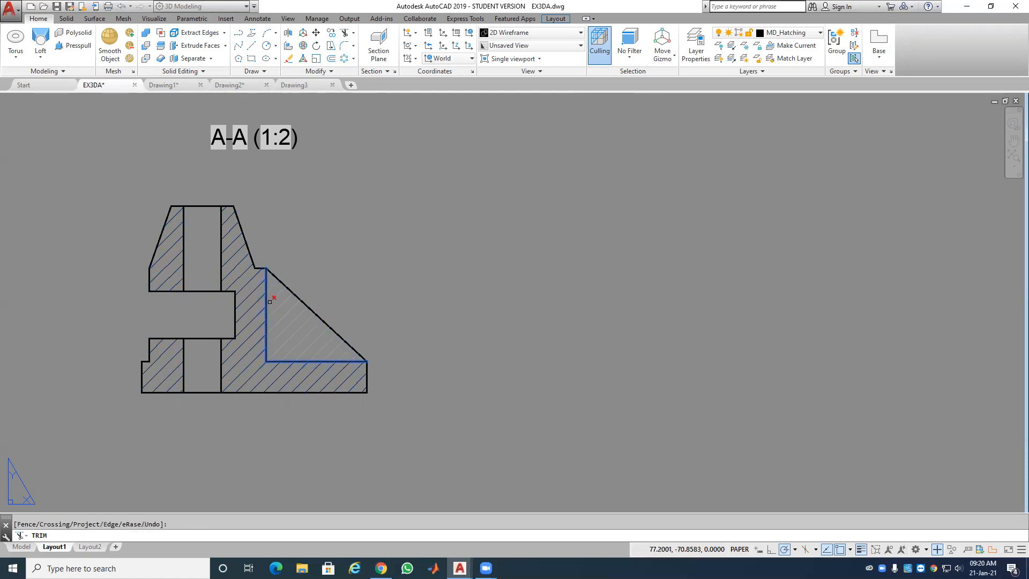
pyautogui.click(275, 297)
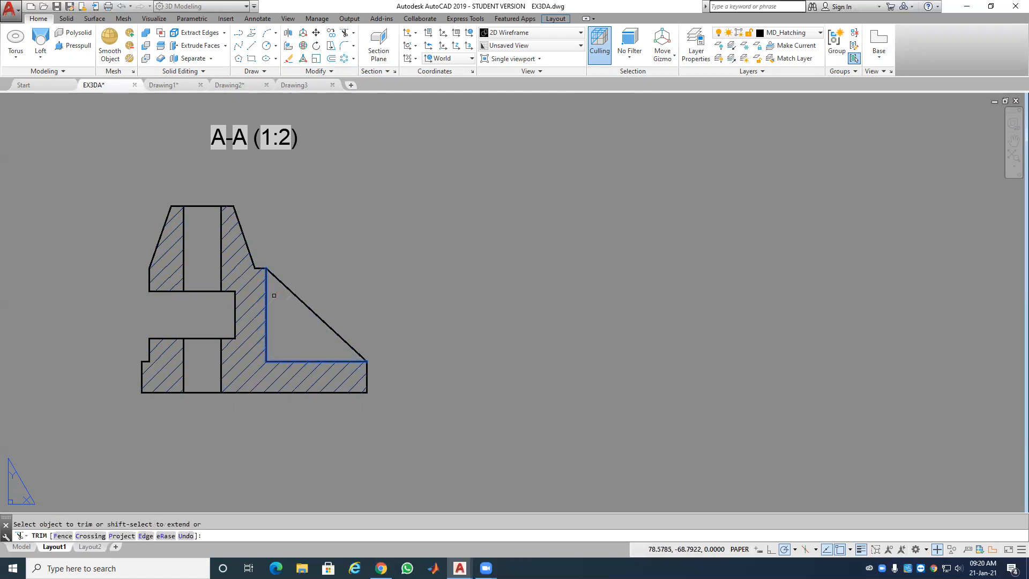
pyautogui.rightClick(374, 269)
pyautogui.click(382, 276)
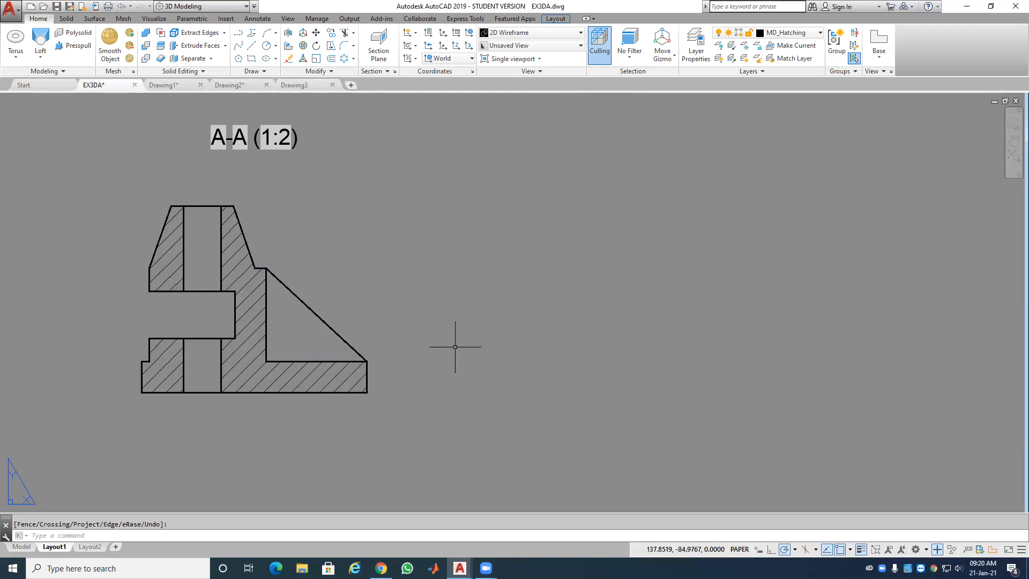
pyautogui.scroll(-1, 360, 326)
pyautogui.scroll(-1, 358, 328)
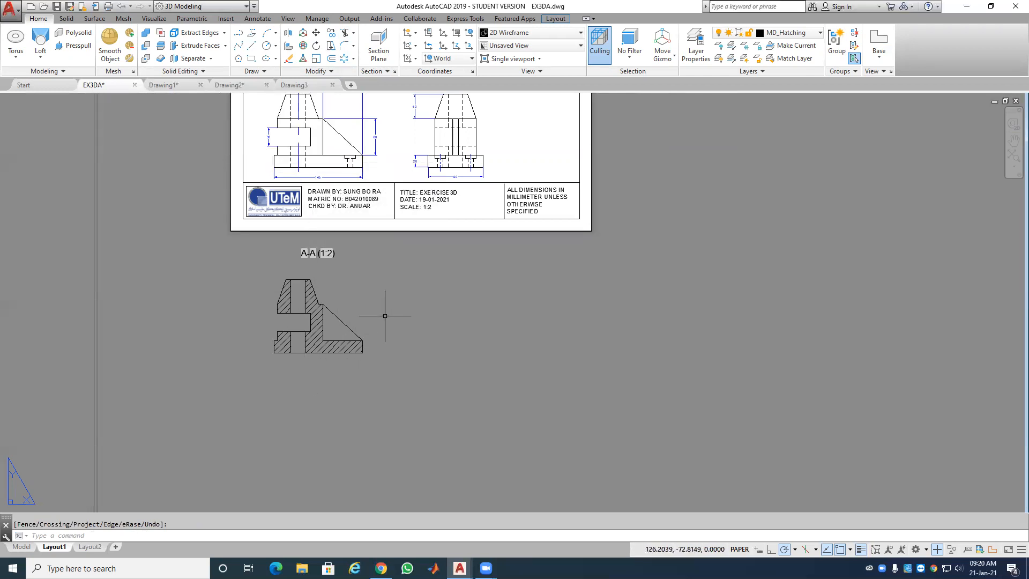
# Step: Review the finished layout sheet, then switch to the empty Drawing1 file
pyautogui.moveTo(382, 258); pyautogui.dragTo(374, 394, button='middle')
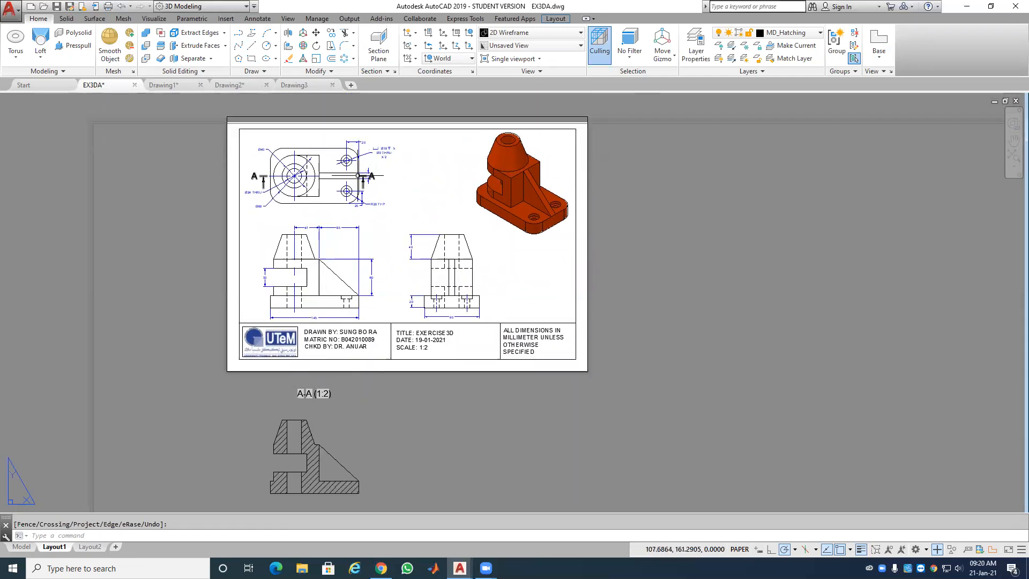
pyautogui.scroll(2, 375, 184)
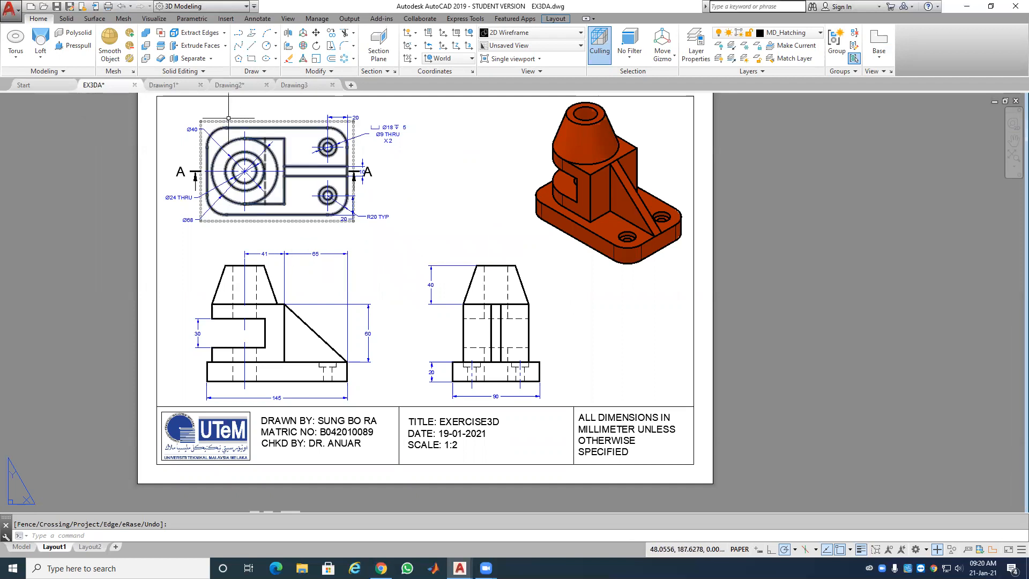
pyautogui.click(172, 85)
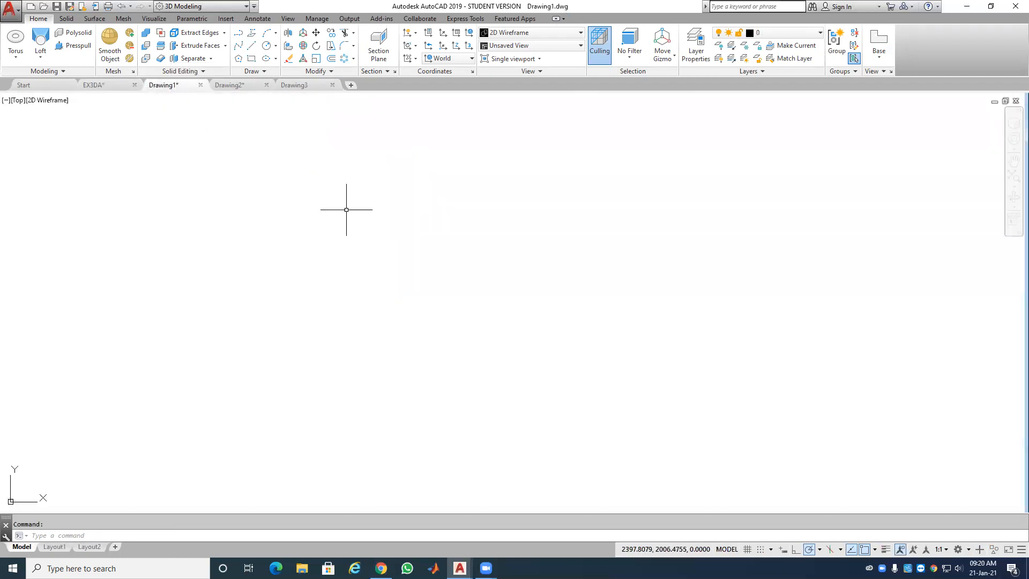
# Step: Check the steering wheel in Drawing2, then move to Drawing3 with the grid turned off
pyautogui.click(230, 88)
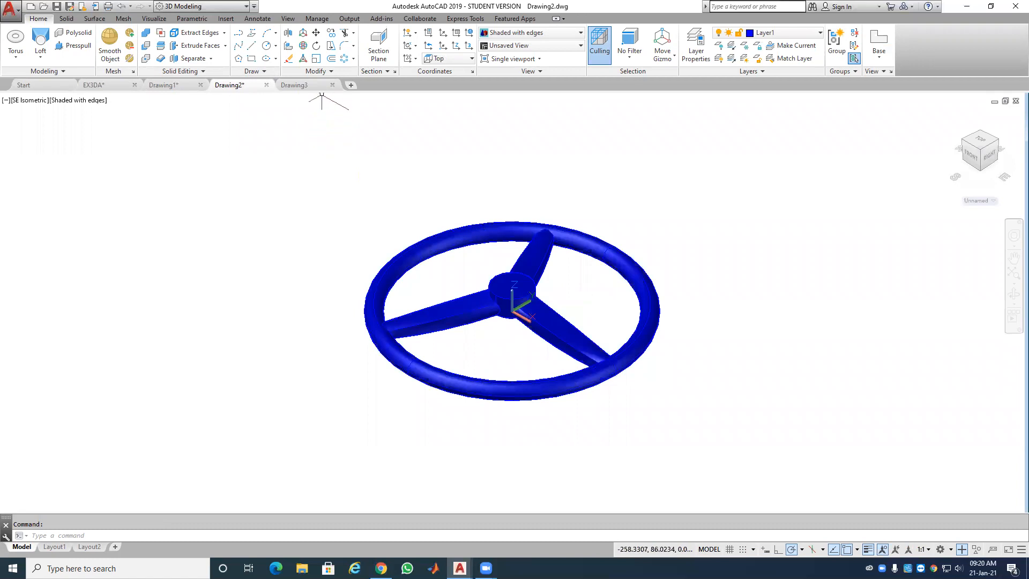
pyautogui.click(305, 85)
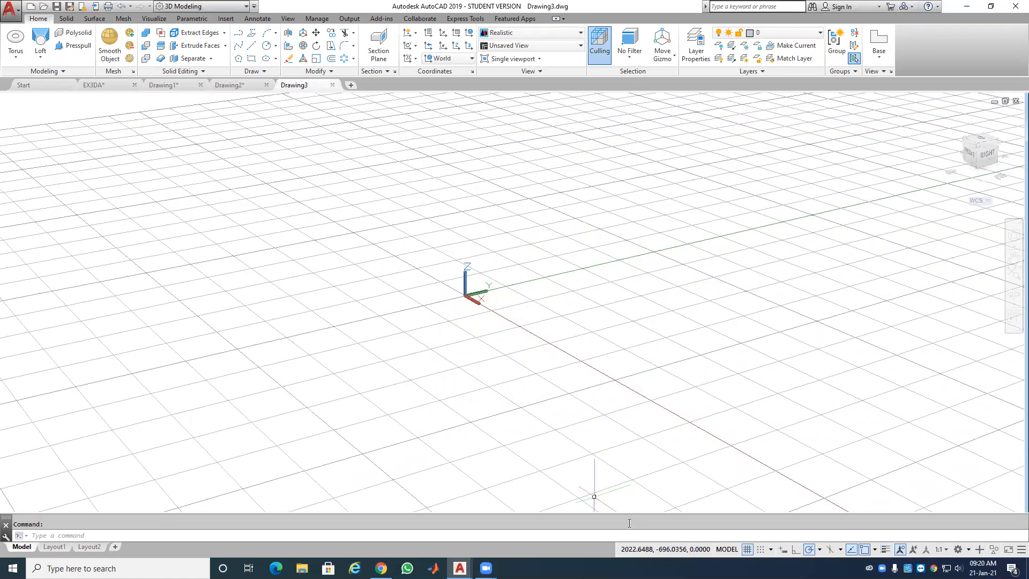
pyautogui.click(747, 550)
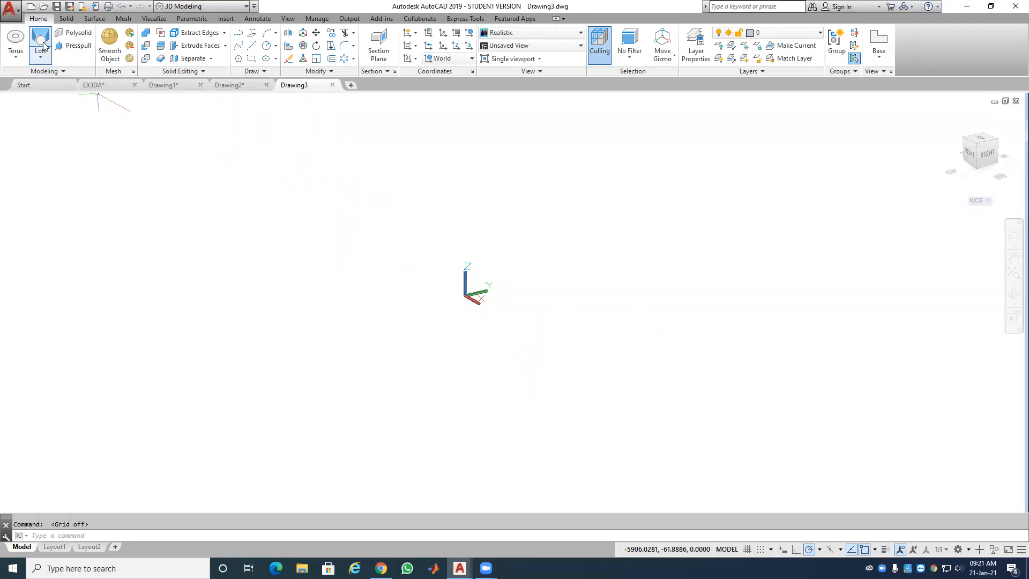
# Step: Create a cylinder centred at 0,0 with diameter 30 and height 20
pyautogui.click(15, 53)
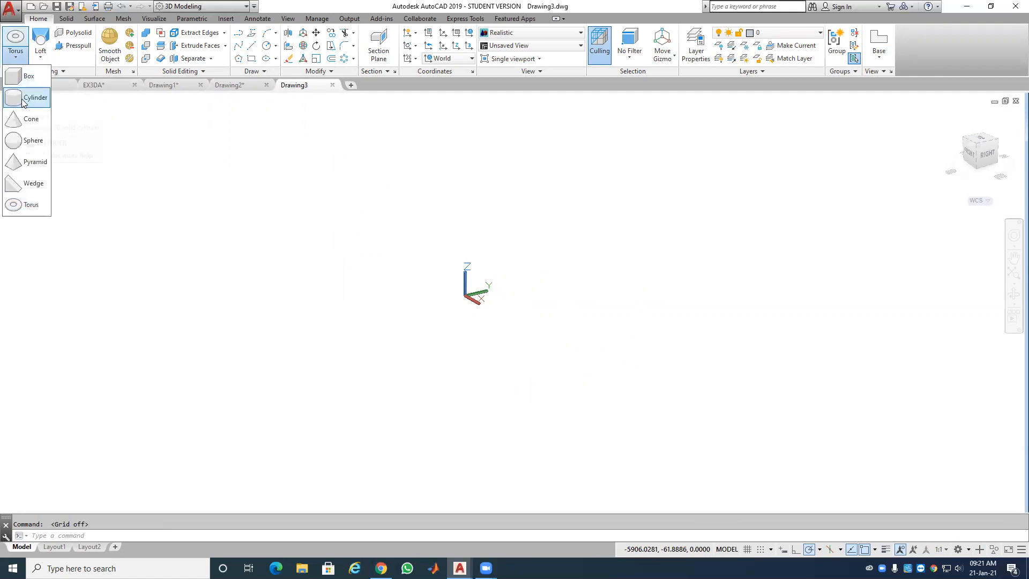
pyautogui.click(22, 101)
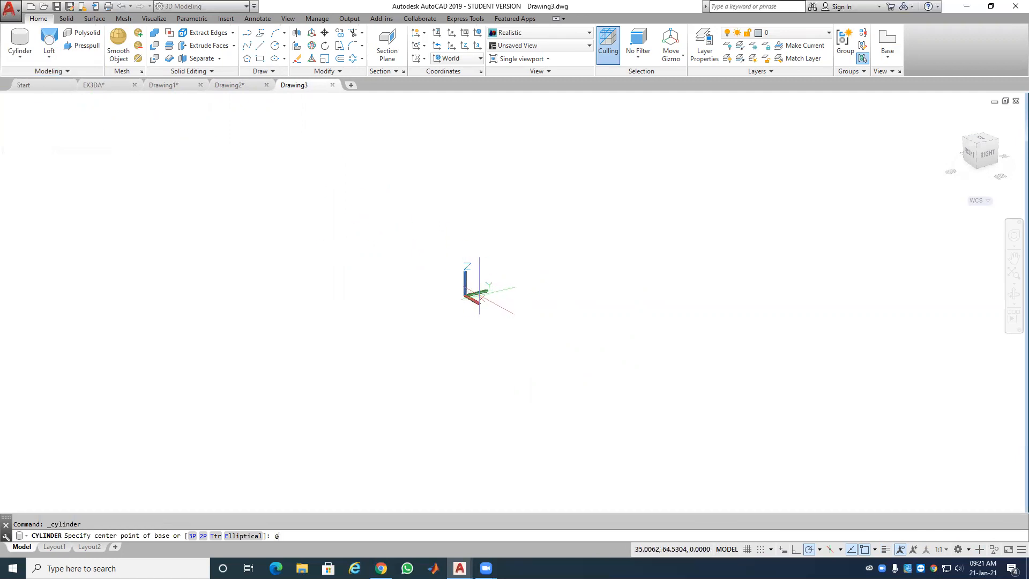
pyautogui.press('Return')
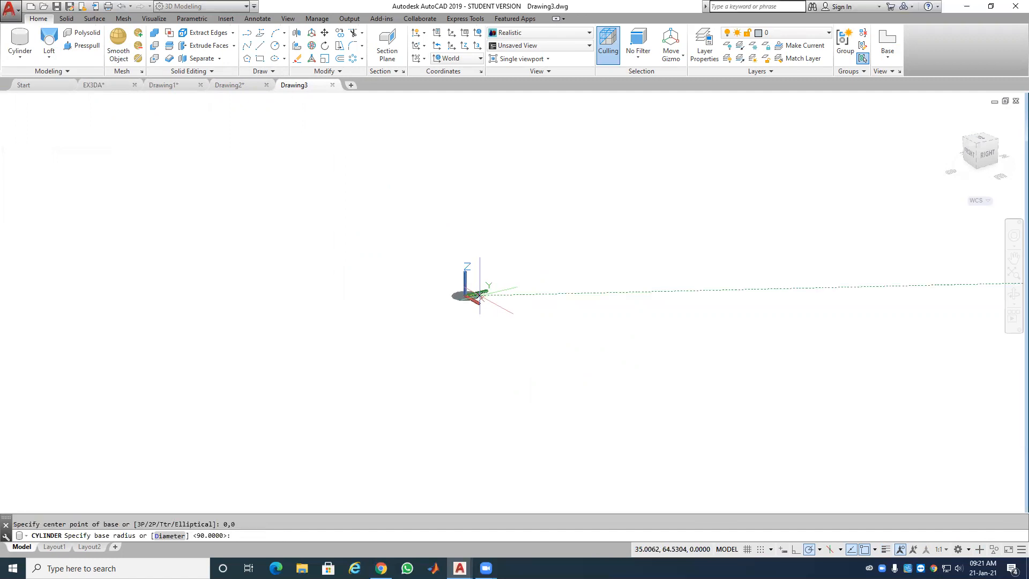
pyautogui.rightClick(487, 293)
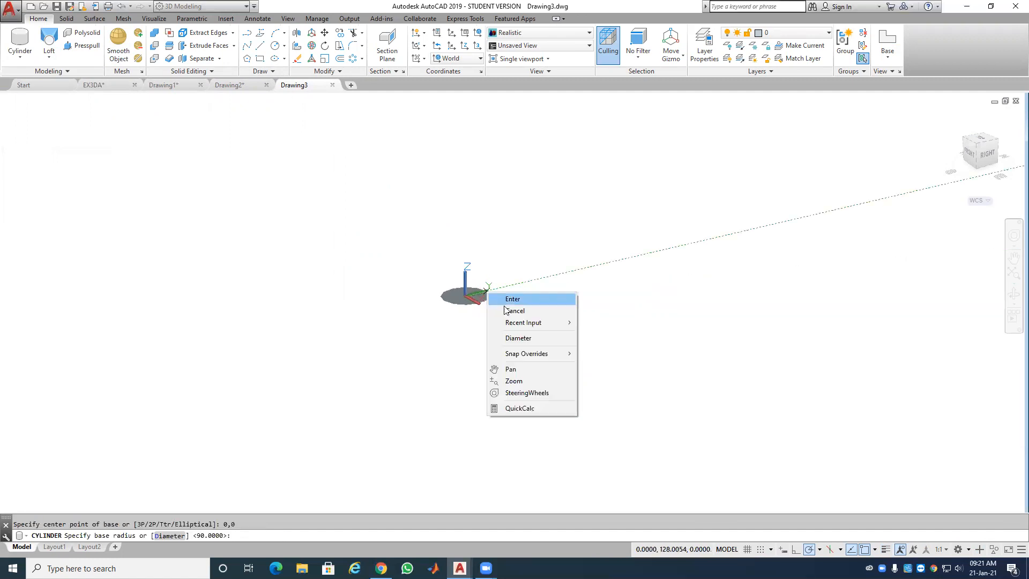
pyautogui.click(526, 340)
pyautogui.write('3')
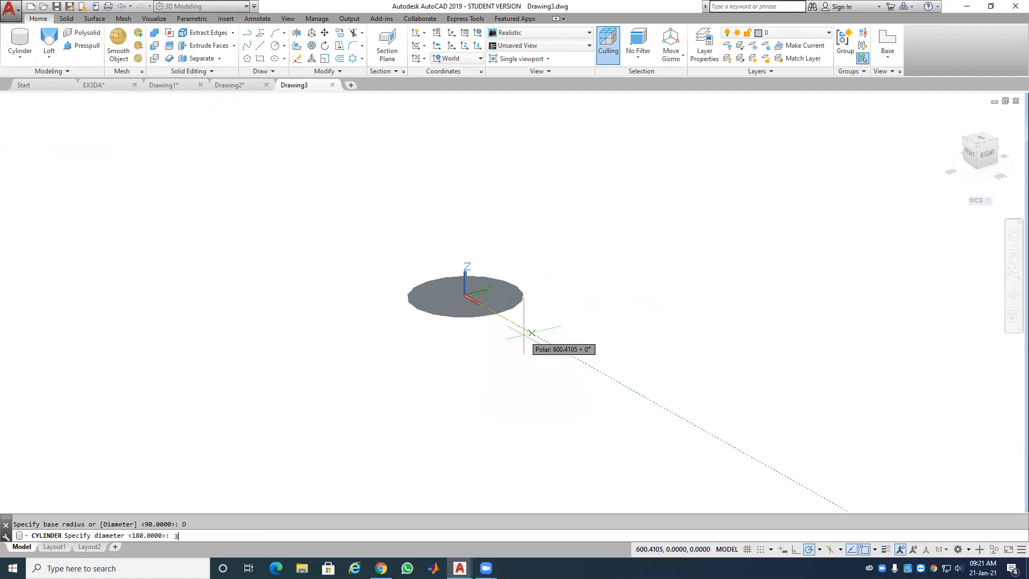
pyautogui.write('0')
pyautogui.press('Return')
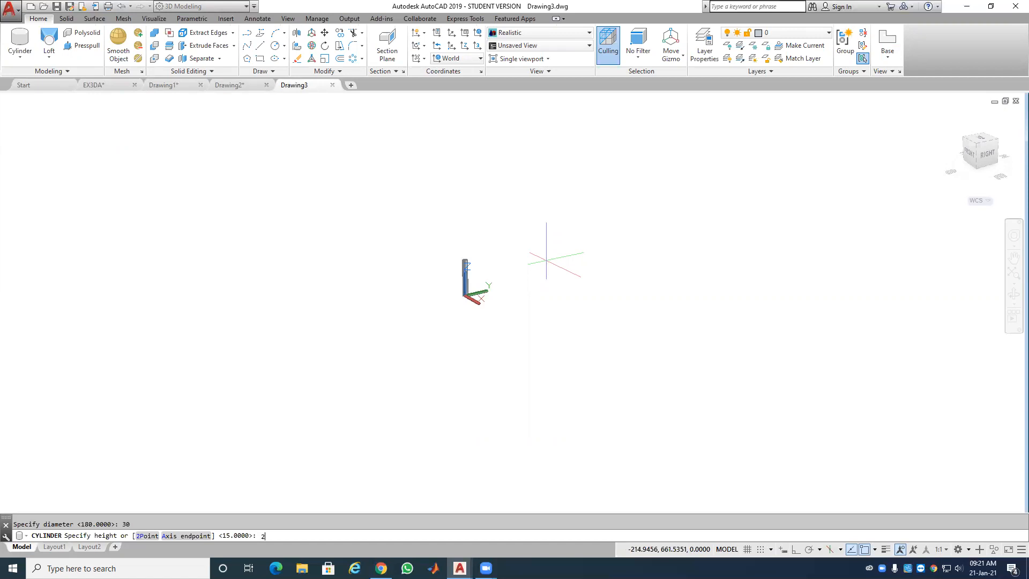
pyautogui.press('Return')
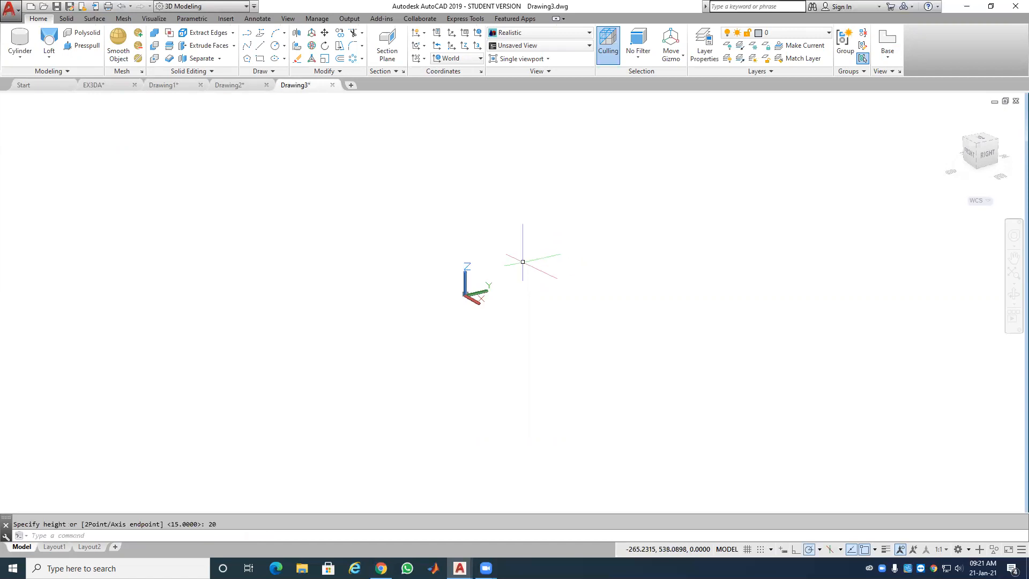
pyautogui.scroll(4, 461, 279)
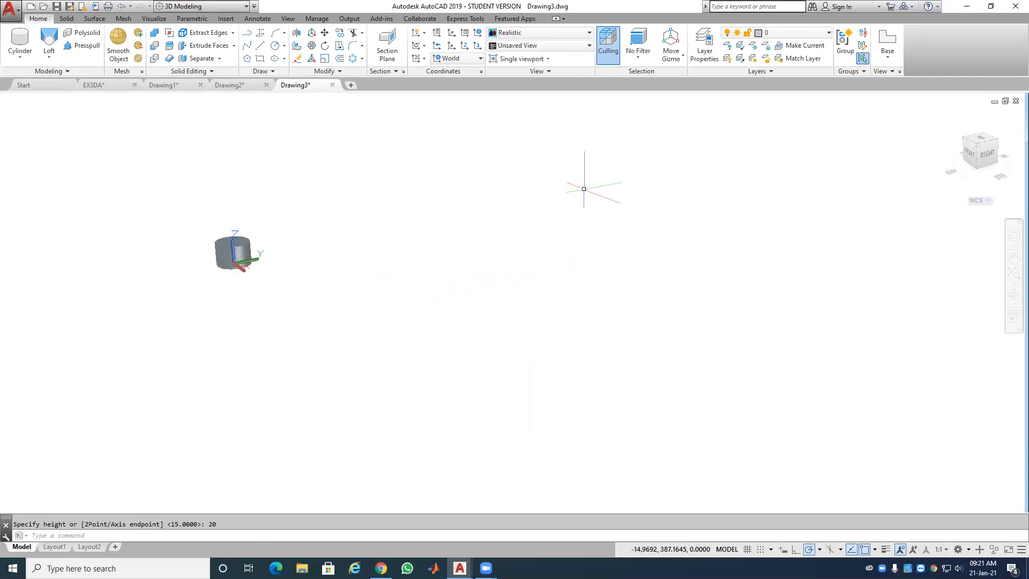
# Step: Add Layer1, Layer2 and Layer3, and give Layer1 cyan index colour 130
pyautogui.click(705, 50)
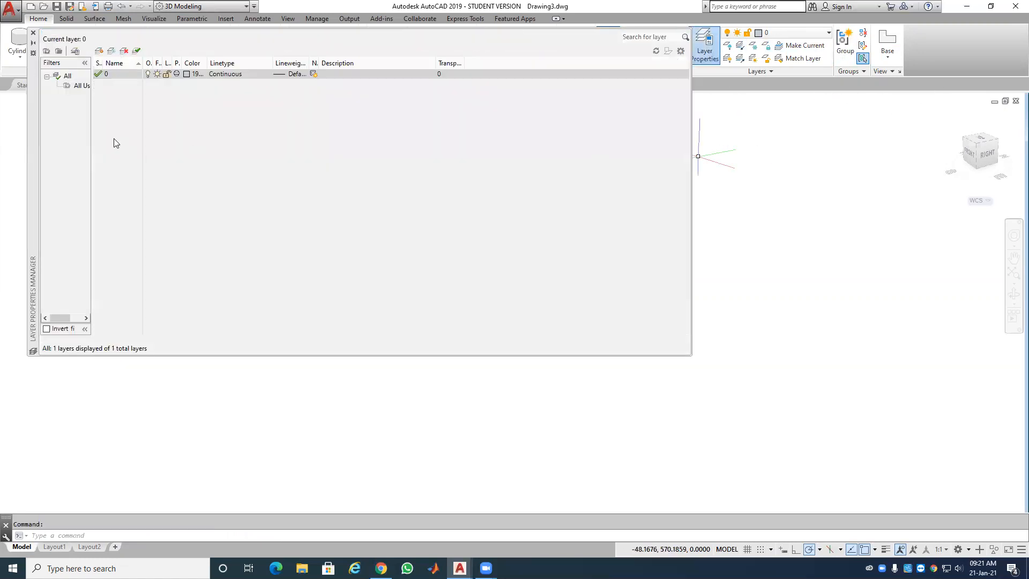
pyautogui.click(101, 51)
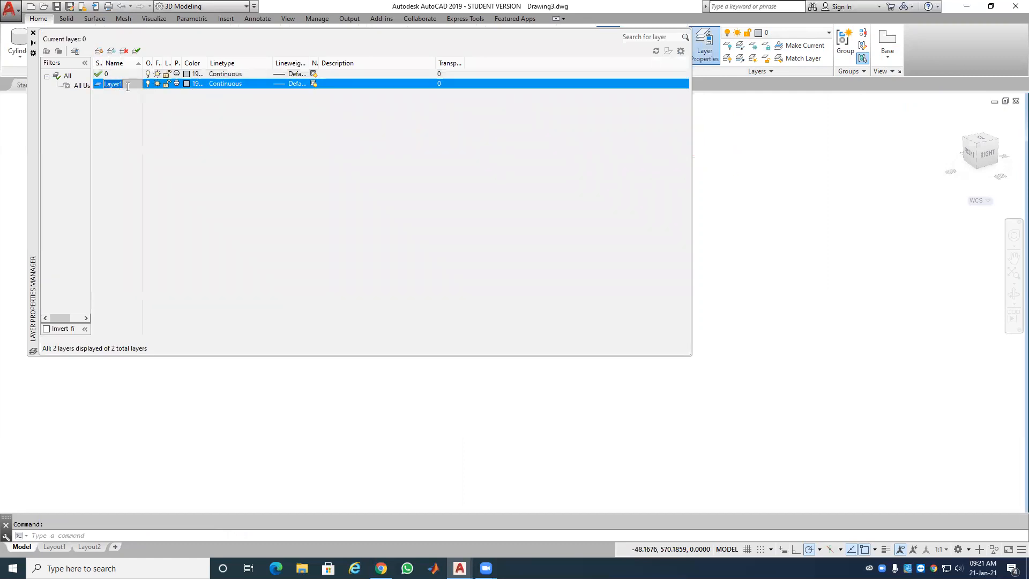
pyautogui.click(100, 50)
pyautogui.click(100, 51)
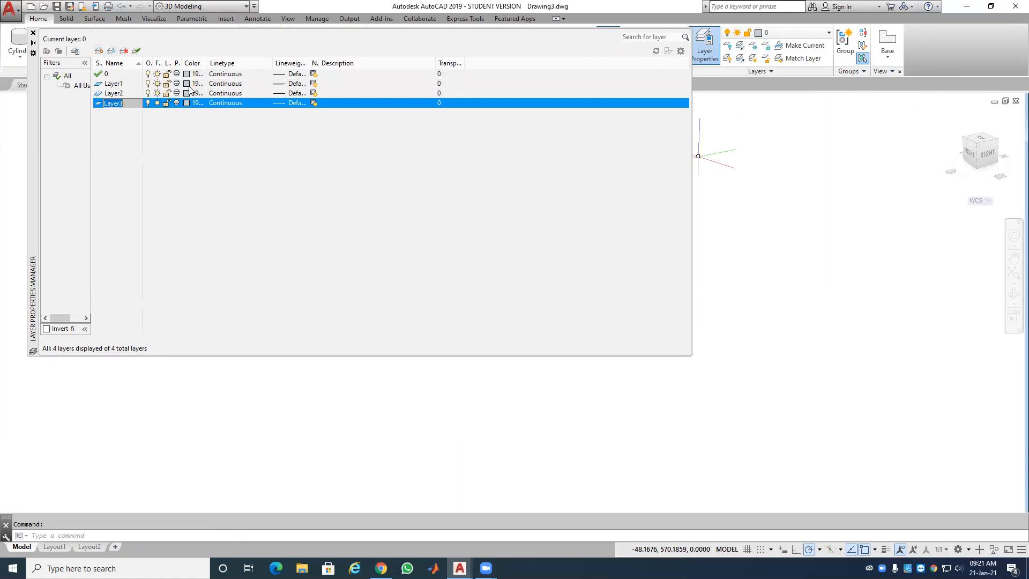
pyautogui.click(189, 85)
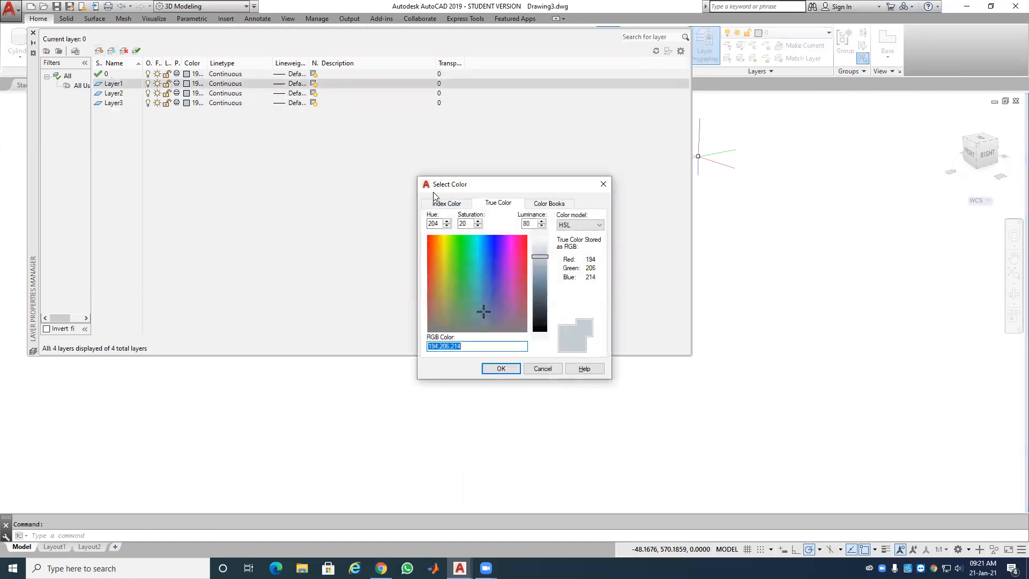
pyautogui.click(438, 203)
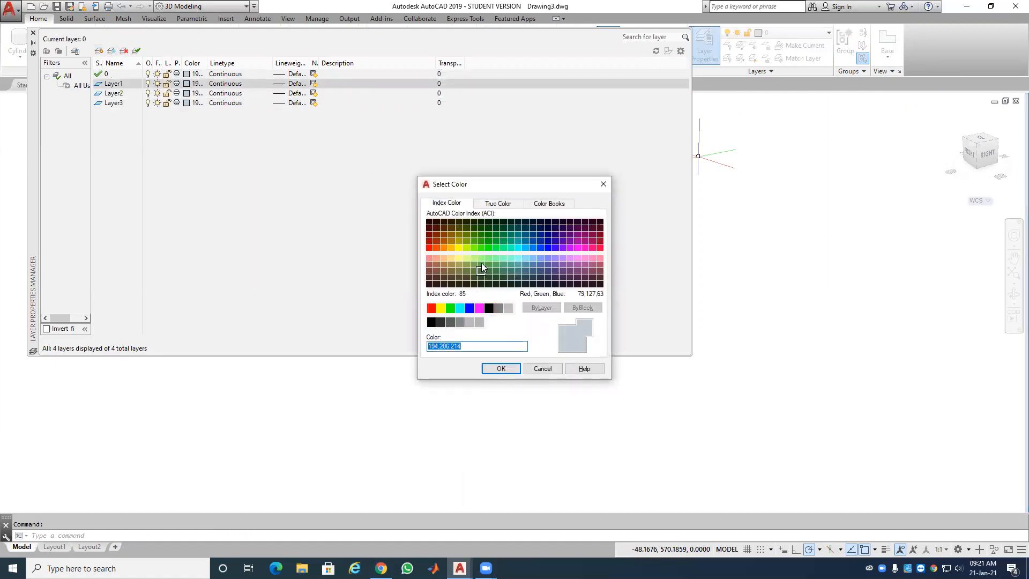
pyautogui.click(518, 248)
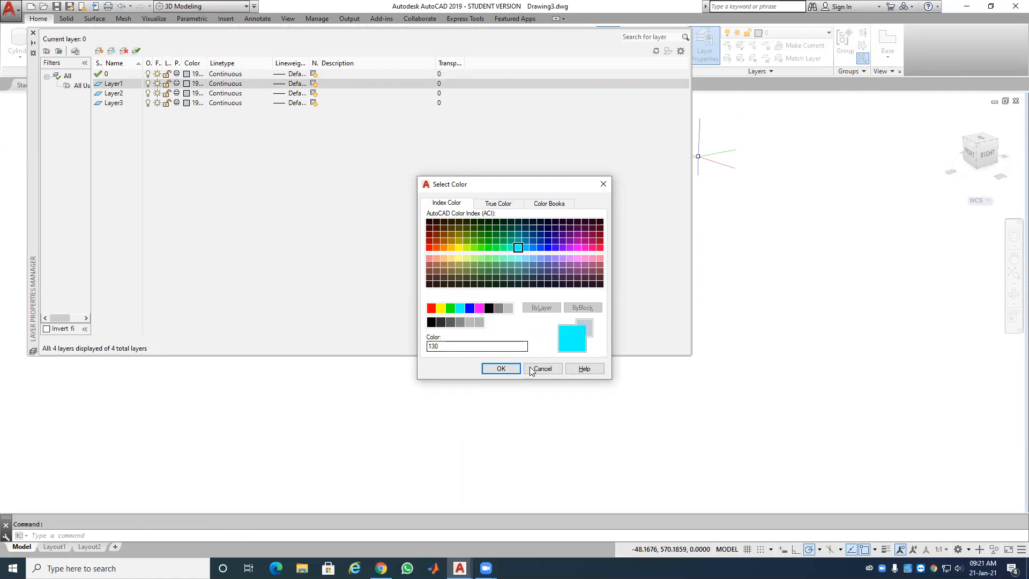
pyautogui.click(499, 368)
# Step: Colour Layer2 light green 155,253,157 and Layer3 peach 250,184,158, then close the layer manager
pyautogui.click(187, 94)
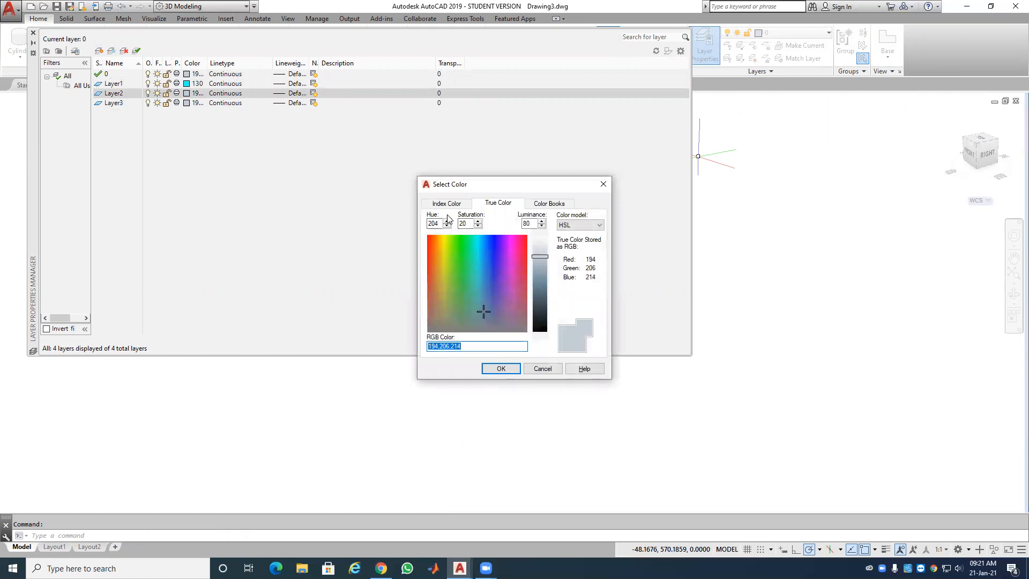
pyautogui.click(460, 240)
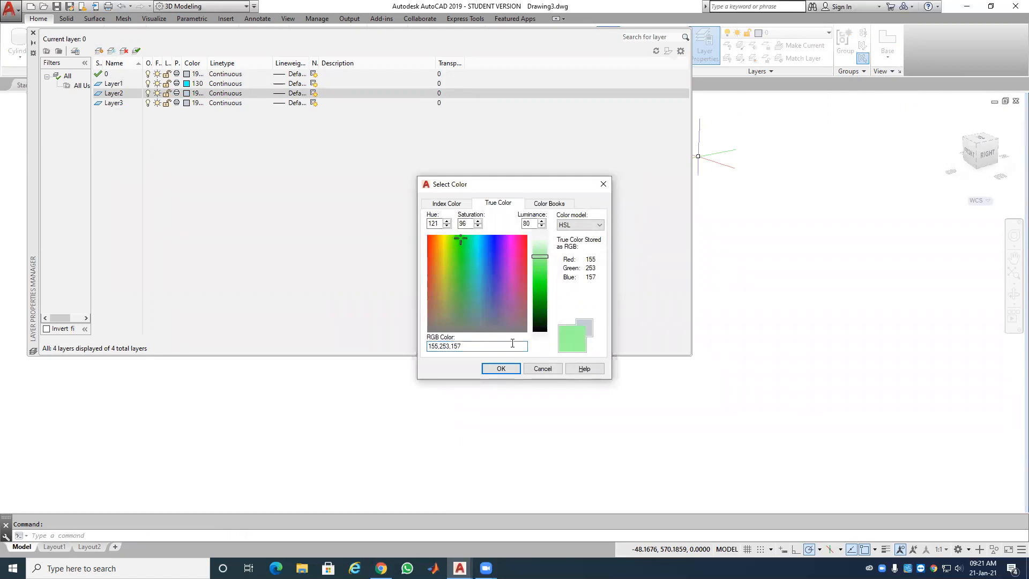
pyautogui.click(501, 369)
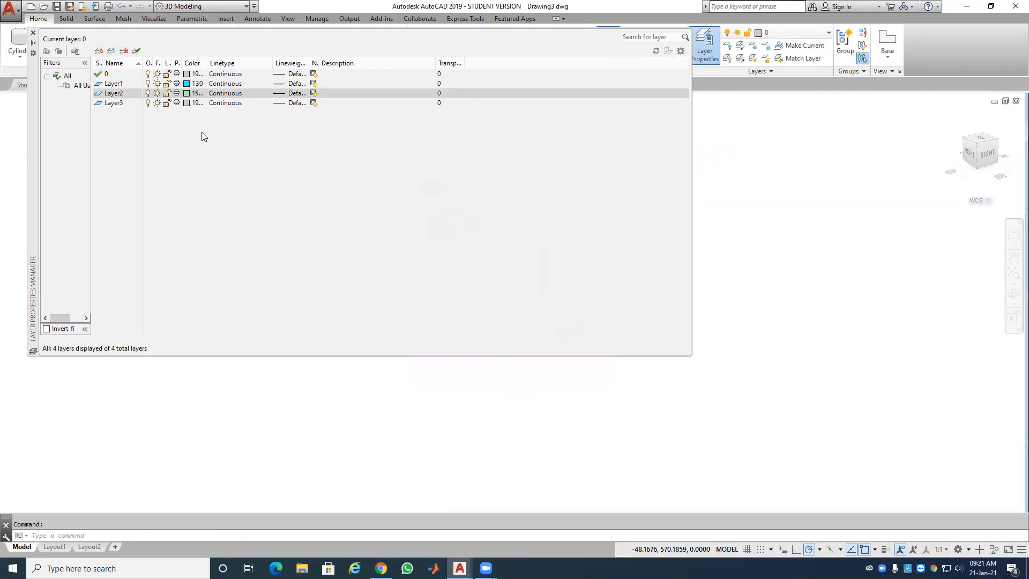
pyautogui.click(187, 103)
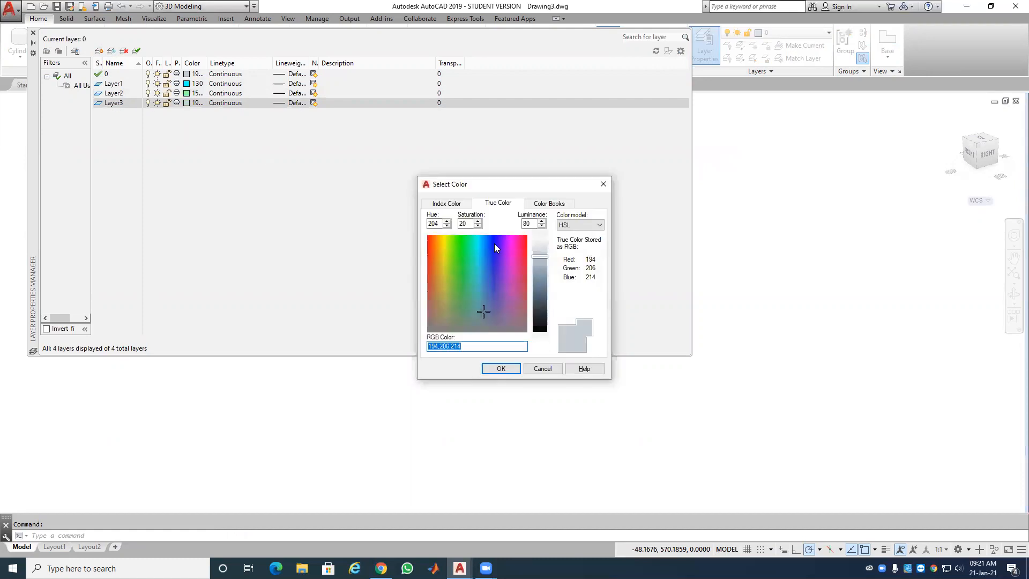
pyautogui.click(434, 236)
pyautogui.click(436, 239)
pyautogui.click(432, 243)
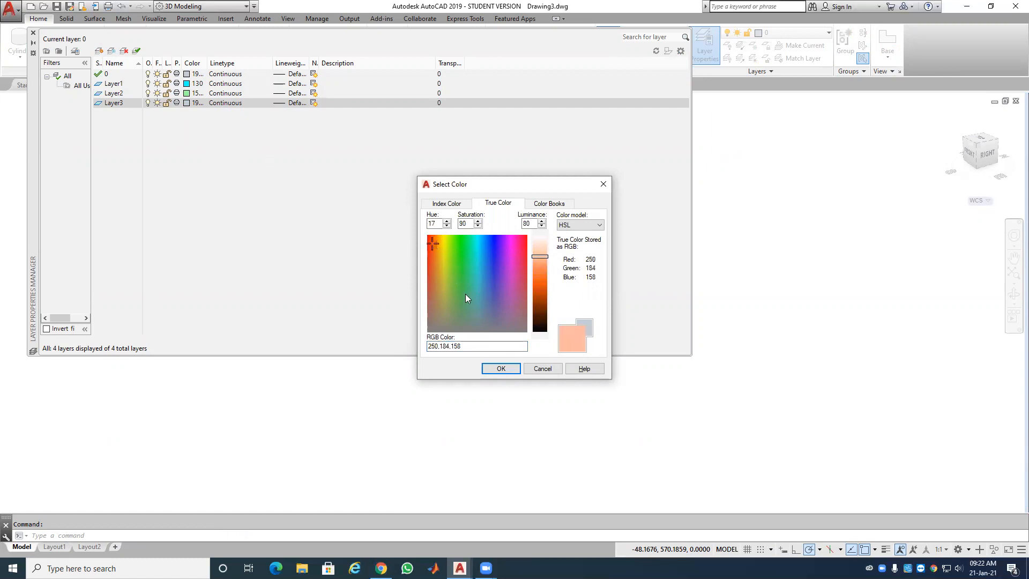
pyautogui.click(500, 369)
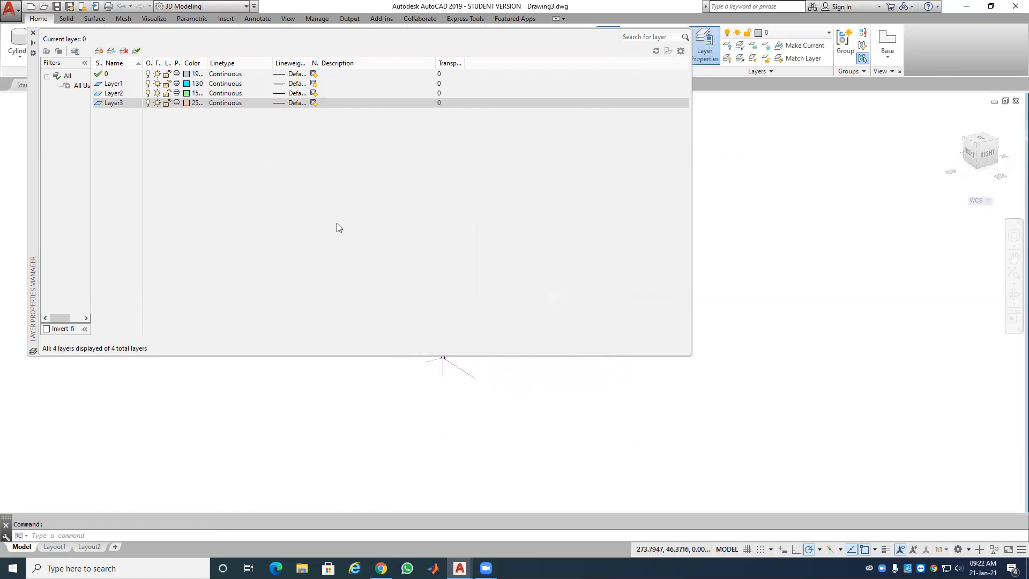
pyautogui.click(33, 33)
# Step: Put the cylinder on Layer1 so it turns cyan
pyautogui.click(243, 234)
pyautogui.click(799, 33)
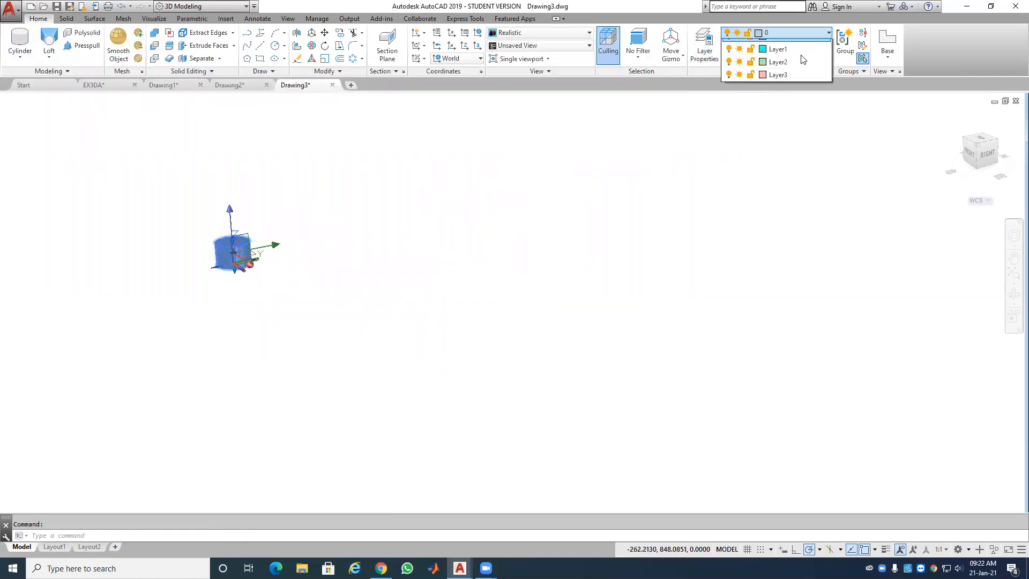
pyautogui.click(788, 48)
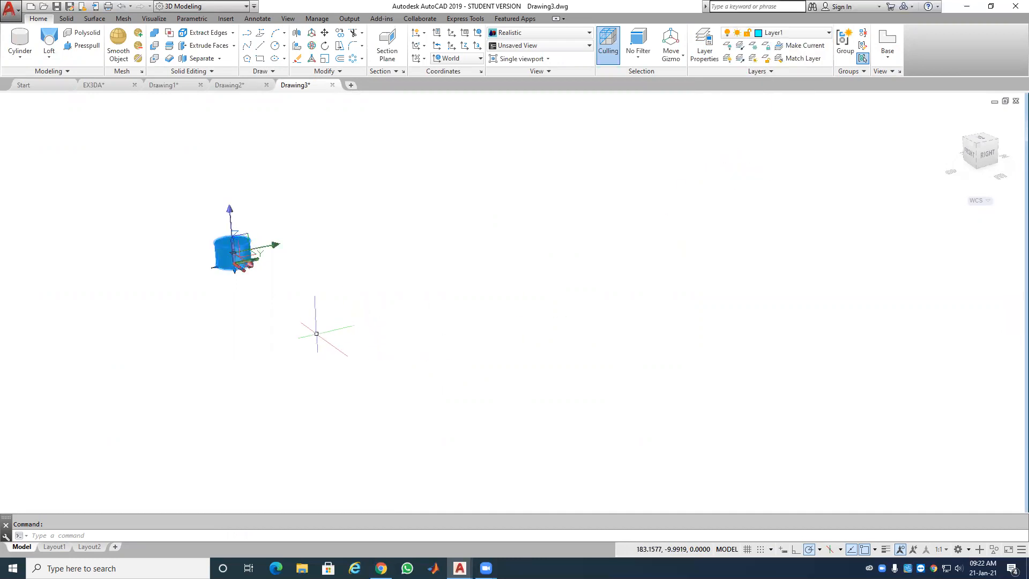
pyautogui.press('Escape')
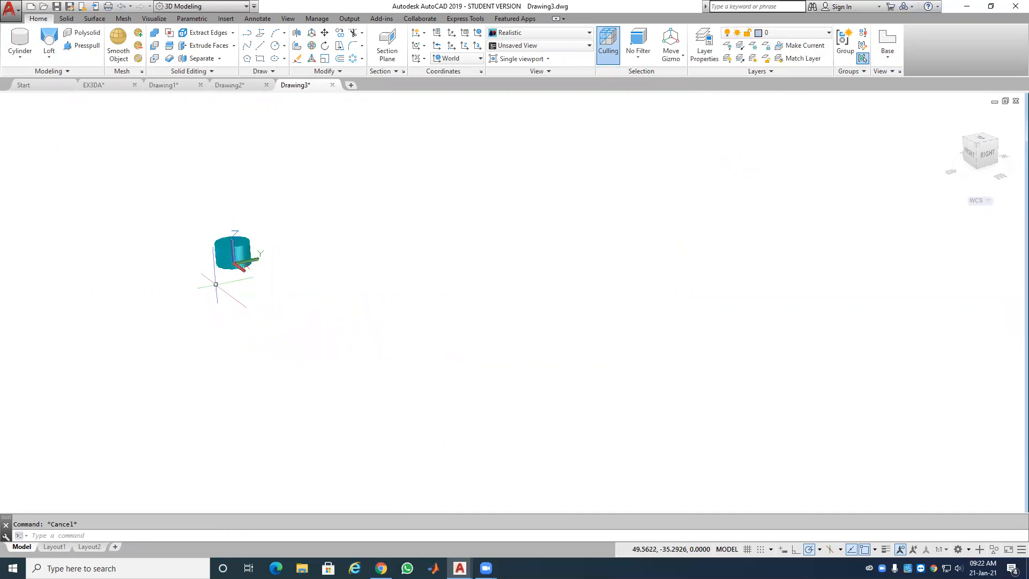
# Step: Zoom to show the whole drawing and switch the display to the X-Ray visual style
pyautogui.scroll(2, 216, 284)
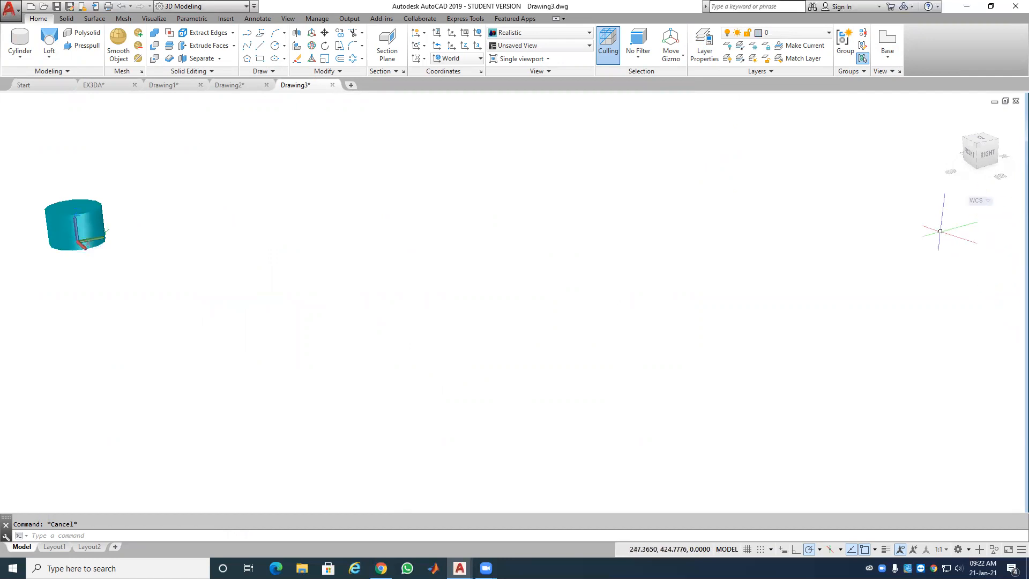
pyautogui.scroll(-3, 777, 247)
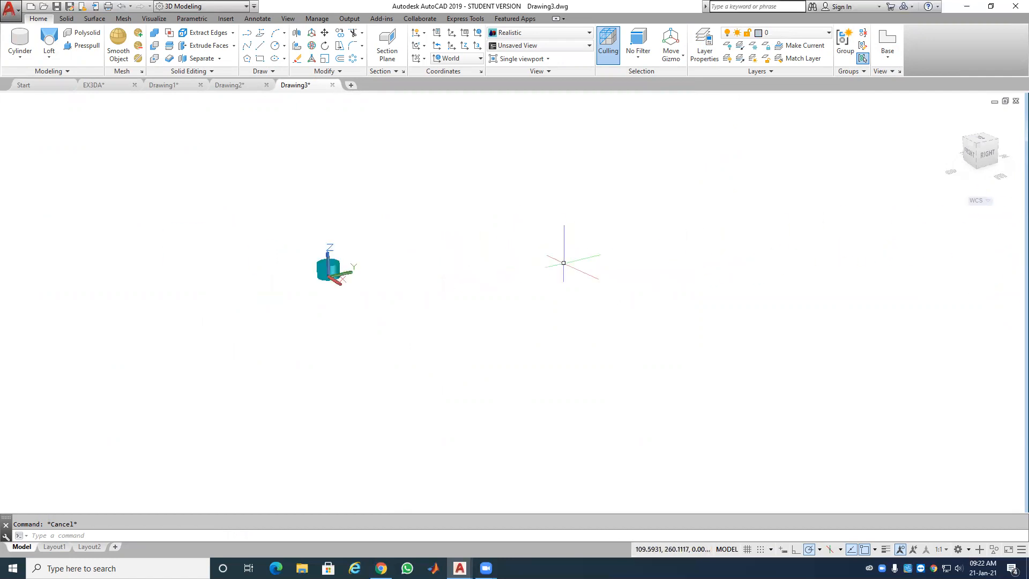
pyautogui.scroll(2, 563, 263)
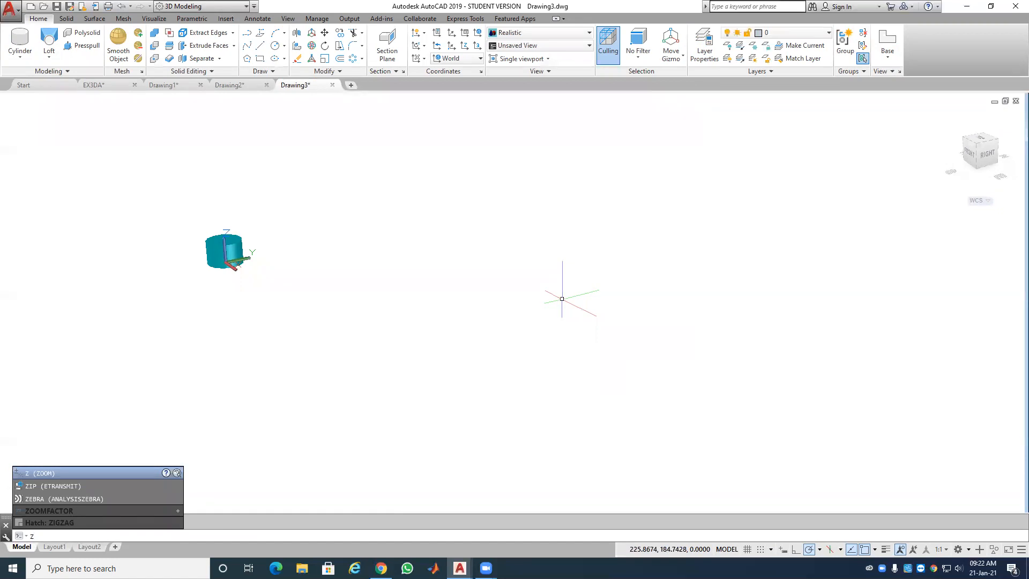
pyautogui.press('Escape')
pyautogui.press('Return')
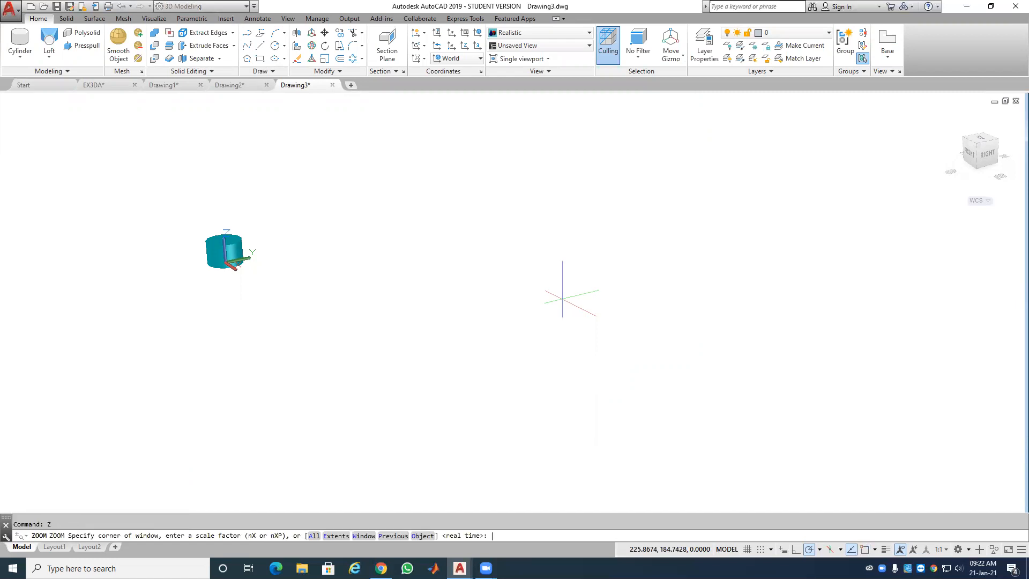
pyautogui.write('a')
pyautogui.press('Return')
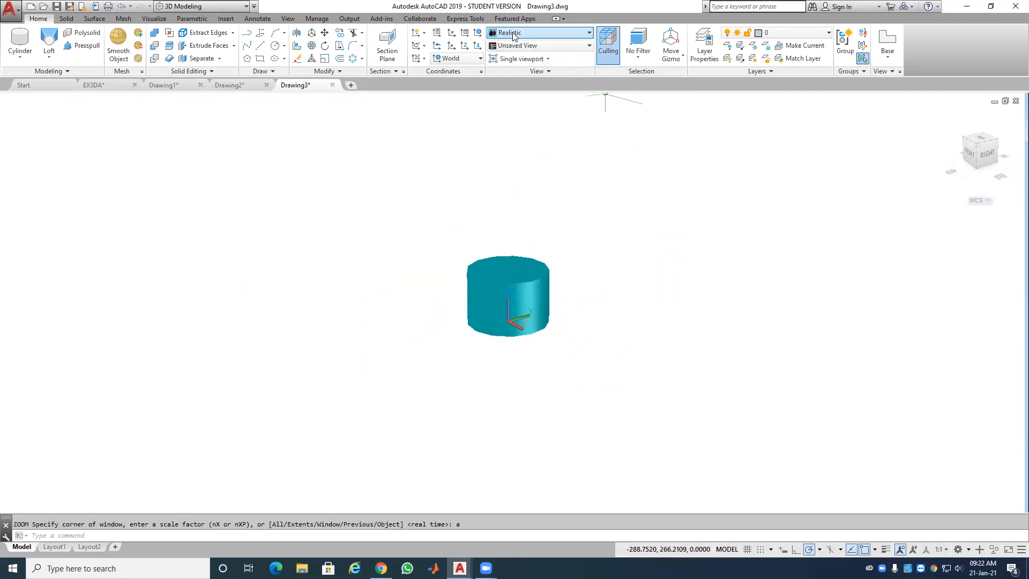
pyautogui.click(541, 33)
pyautogui.click(555, 135)
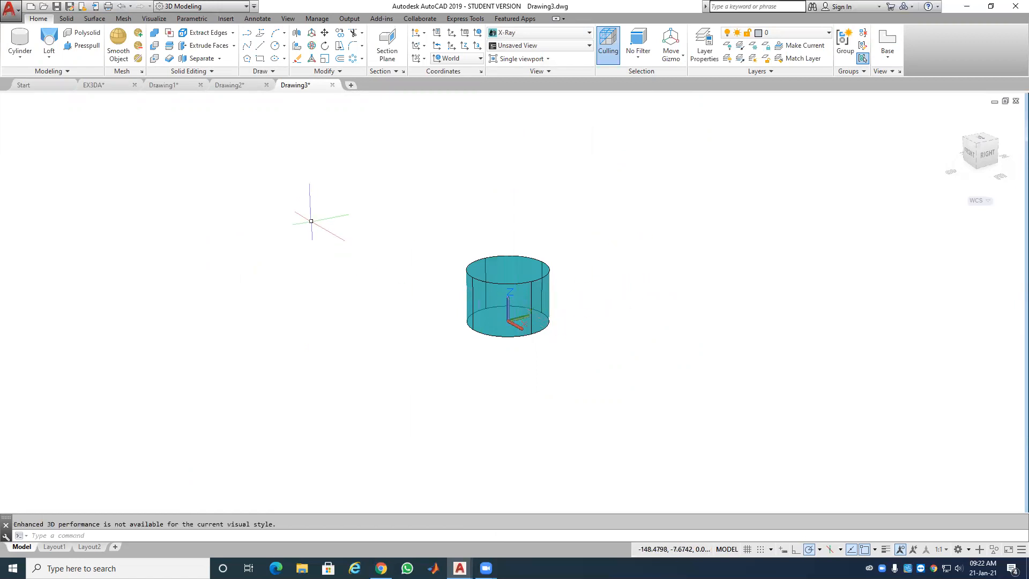
# Step: Create a torus centred on the cylinder's base with diameter 200 and tube diameter 15
pyautogui.click(29, 56)
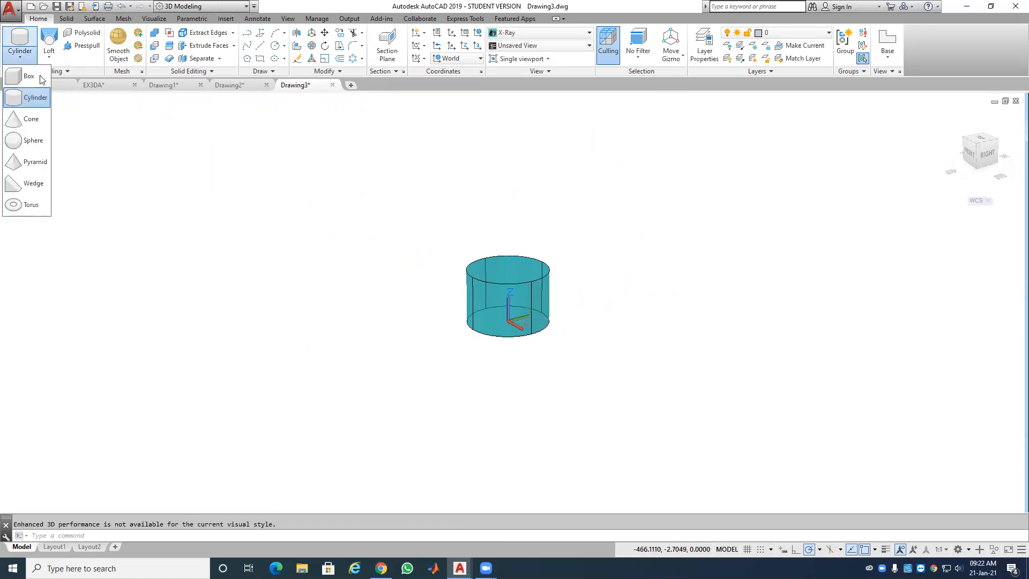
pyautogui.click(31, 206)
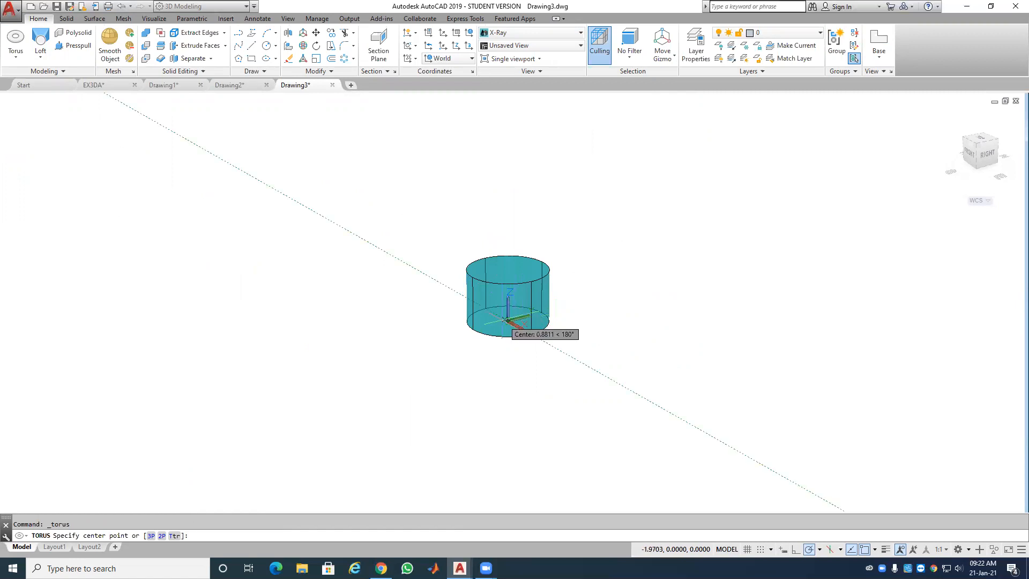
pyautogui.click(509, 321)
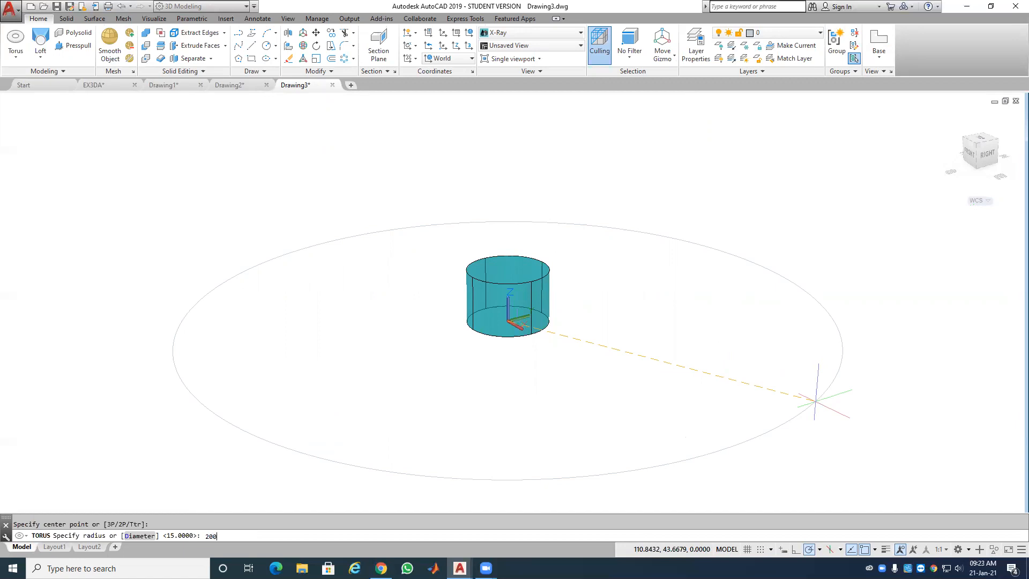
pyautogui.write('200')
pyautogui.rightClick(739, 363)
pyautogui.click(767, 414)
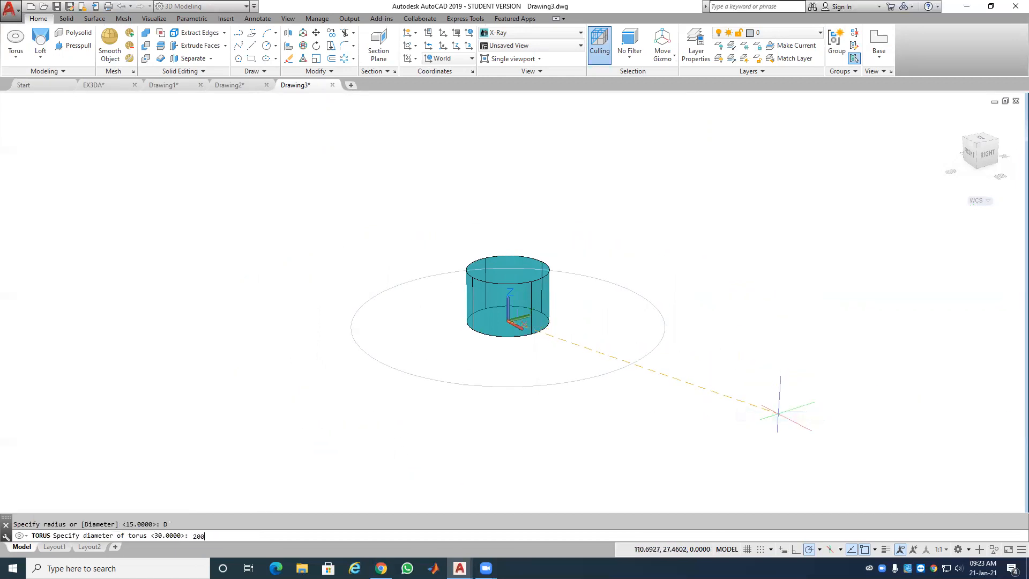
pyautogui.press('Return')
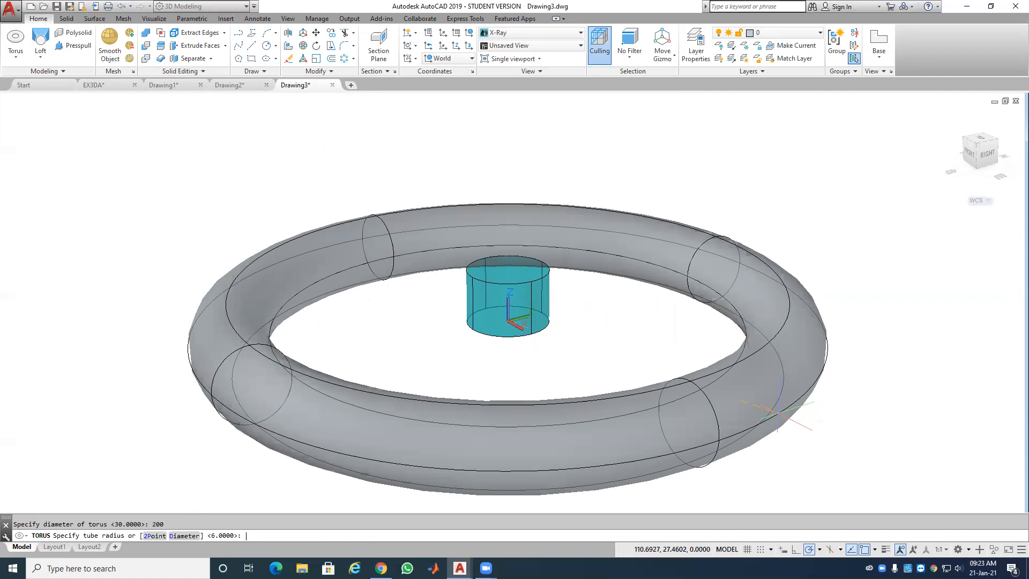
pyautogui.rightClick(778, 413)
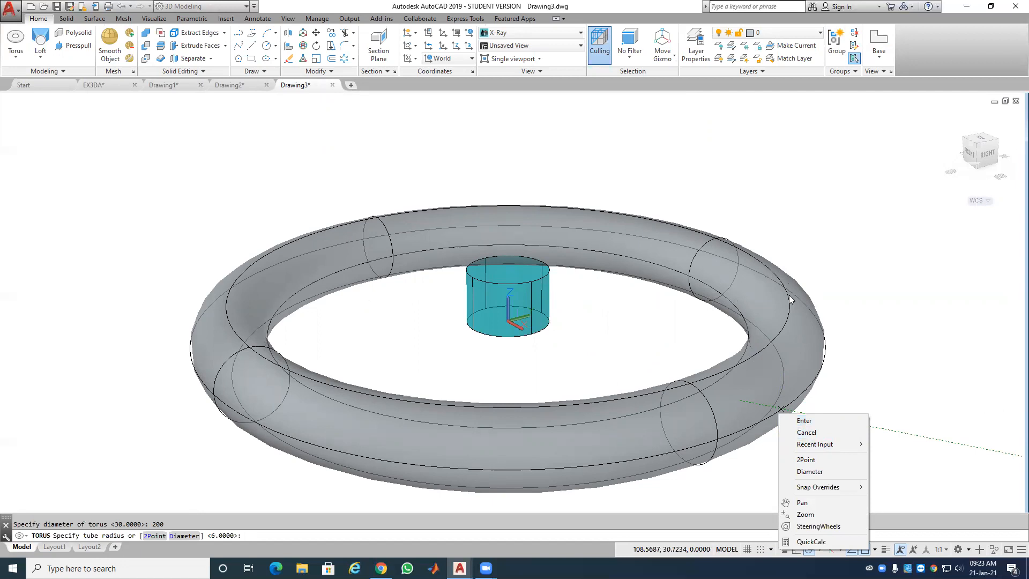
pyautogui.click(822, 472)
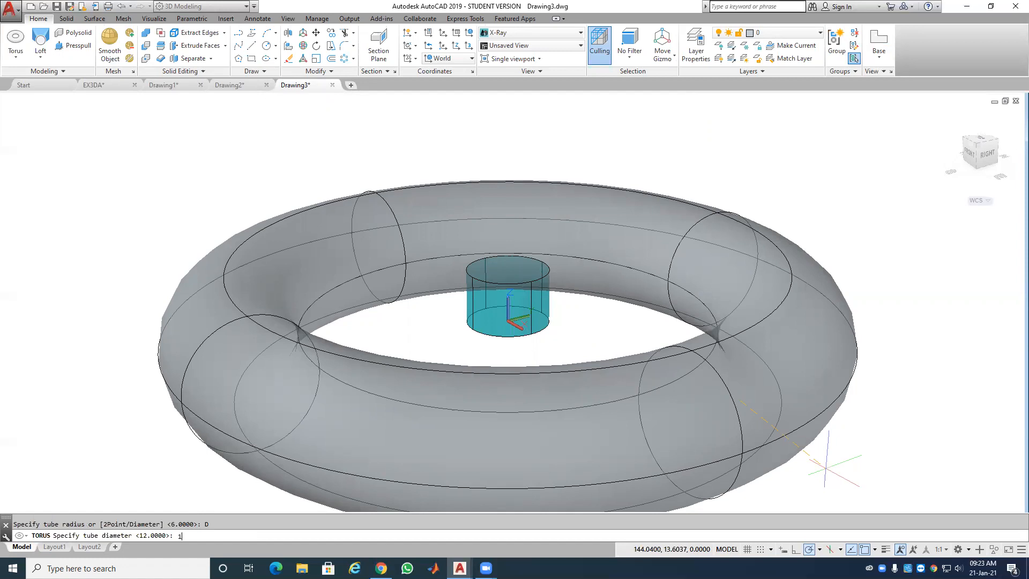
pyautogui.press('Return')
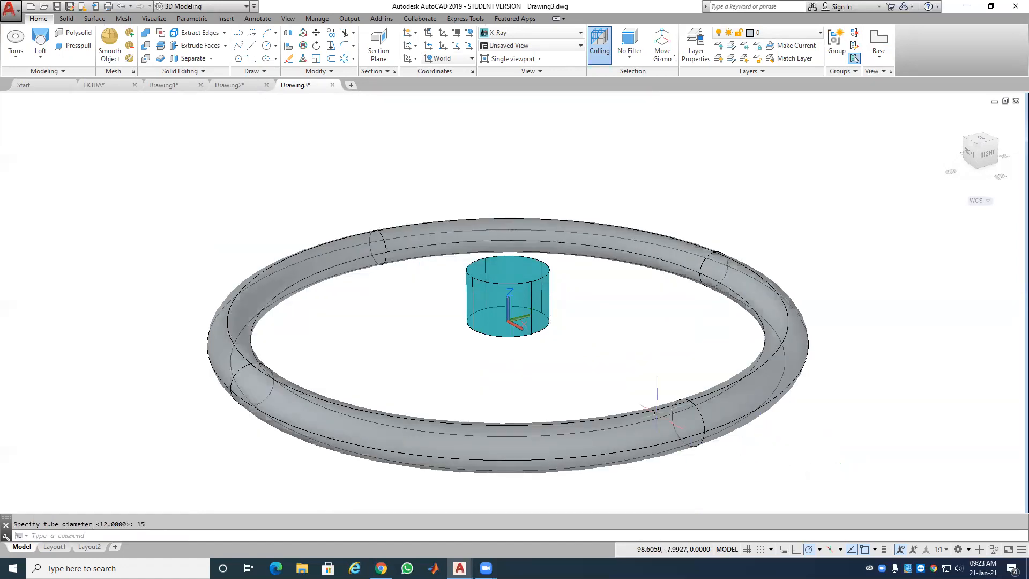
pyautogui.click(762, 289)
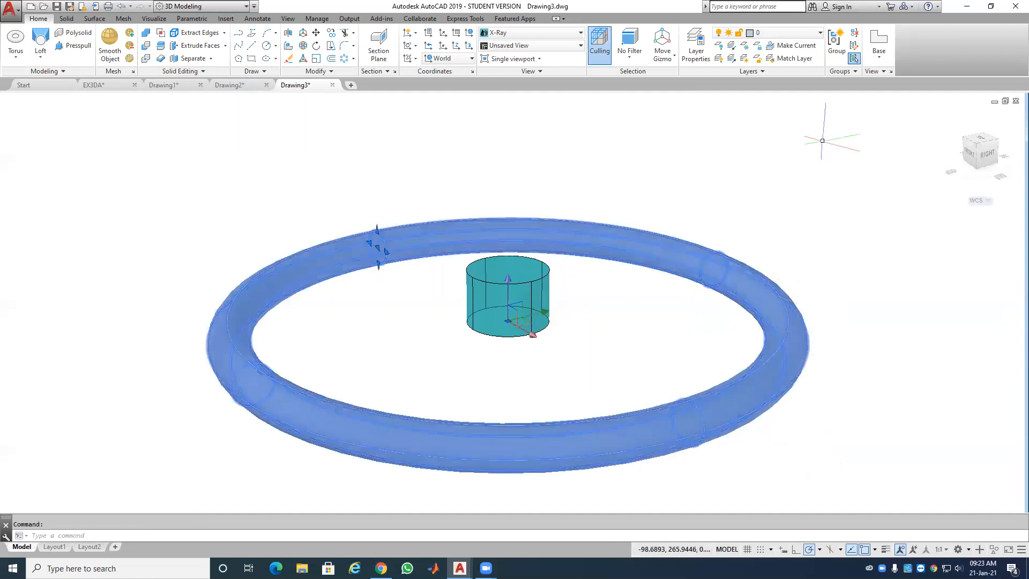
# Step: Put the torus on Layer2
pyautogui.click(793, 33)
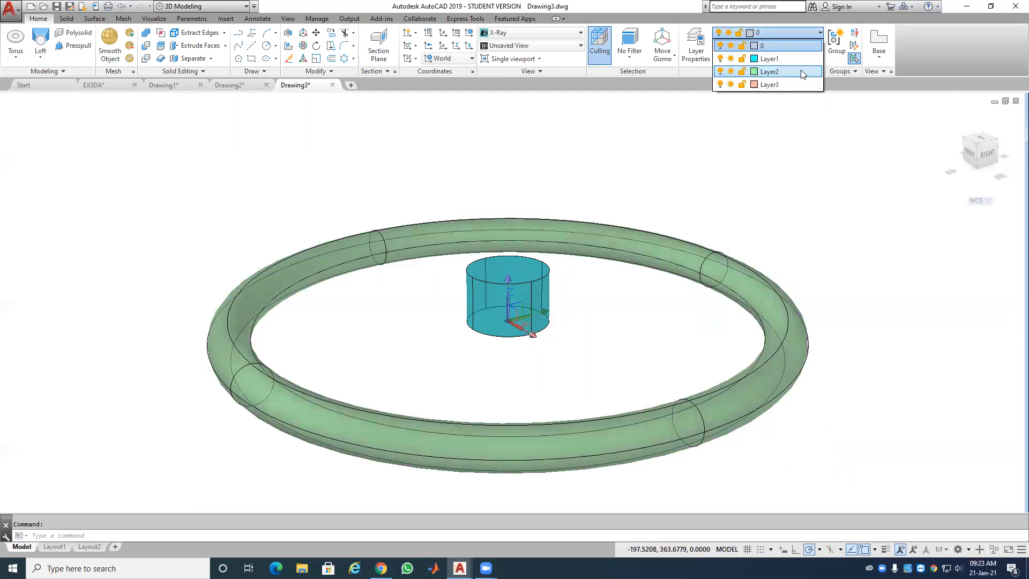
pyautogui.click(805, 73)
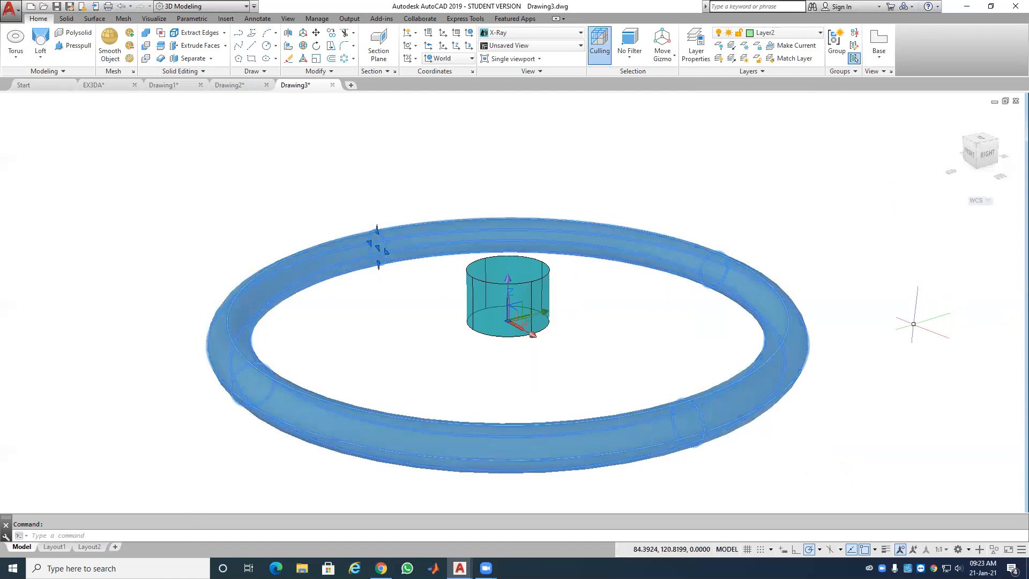
pyautogui.press('Escape')
# Step: Make Layer3 current and switch the visual style to 2D Wireframe
pyautogui.click(791, 33)
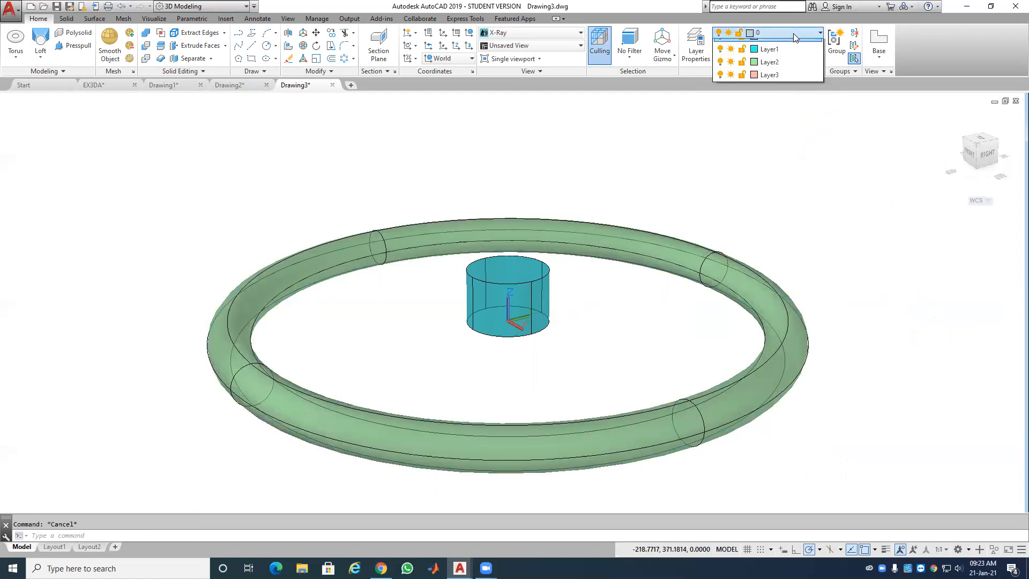
pyautogui.click(784, 85)
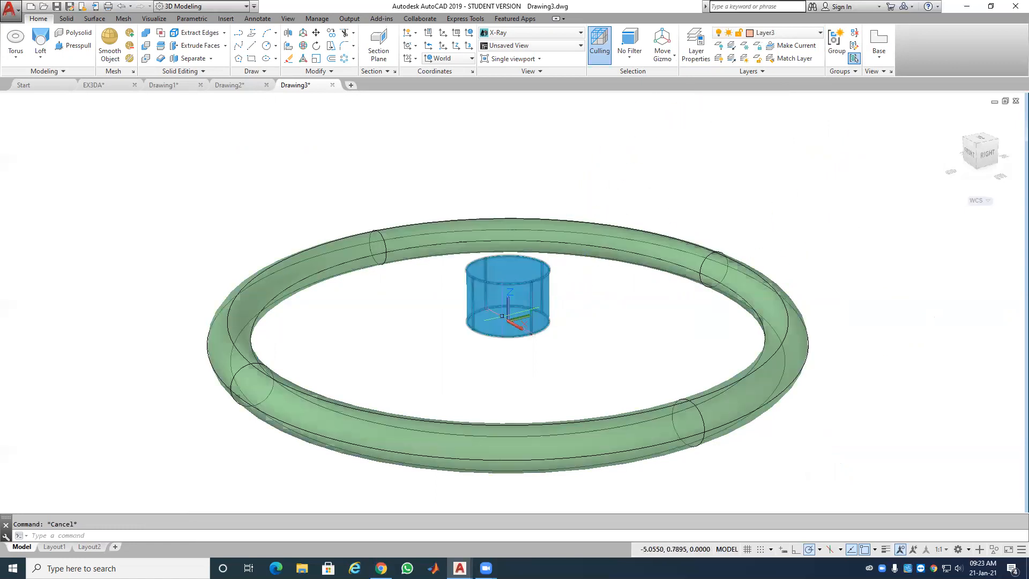
pyautogui.click(507, 34)
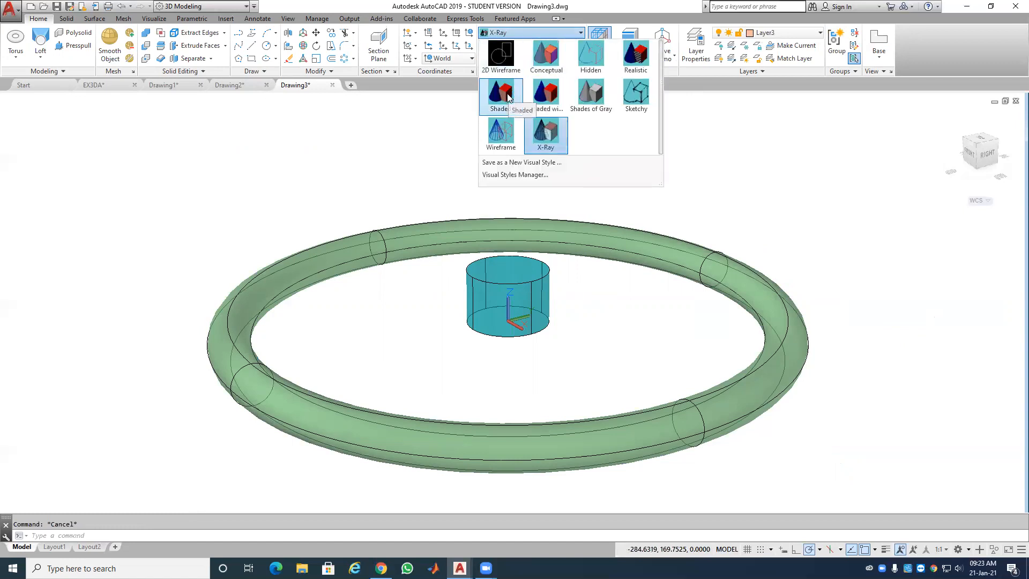
pyautogui.click(501, 54)
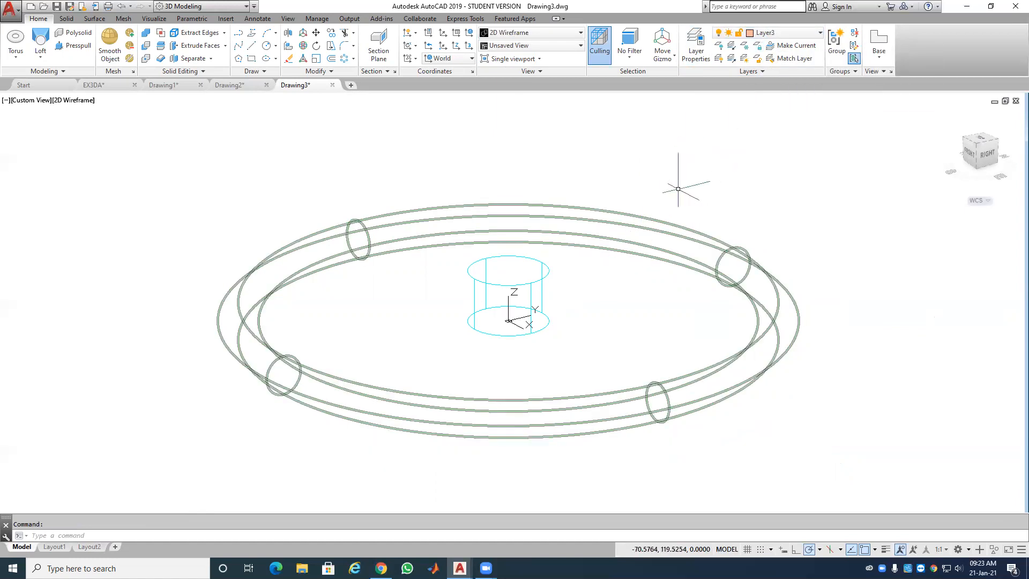
# Step: Change Layer3's colour from peach to magenta, index colour 6
pyautogui.click(780, 33)
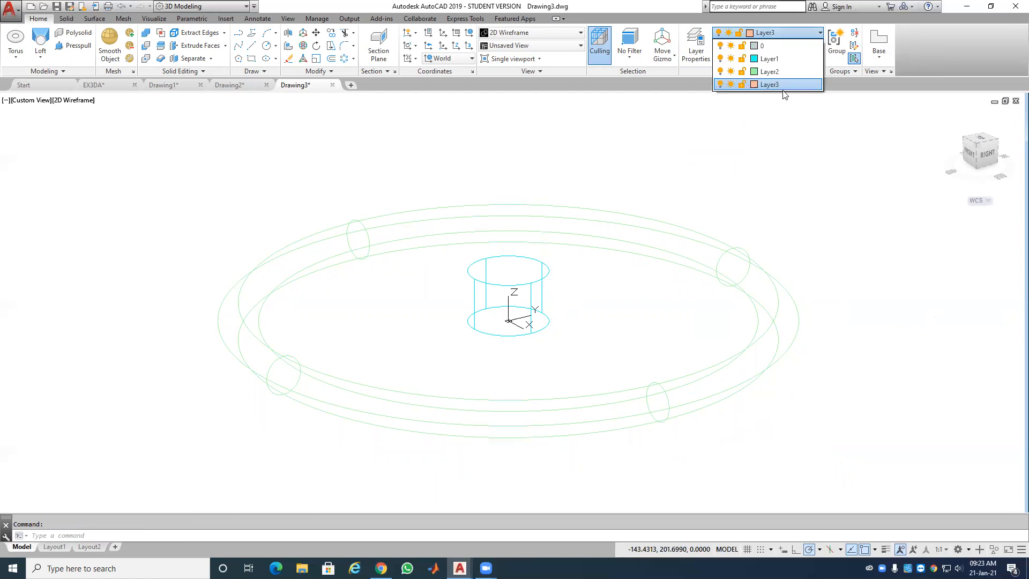
pyautogui.click(753, 84)
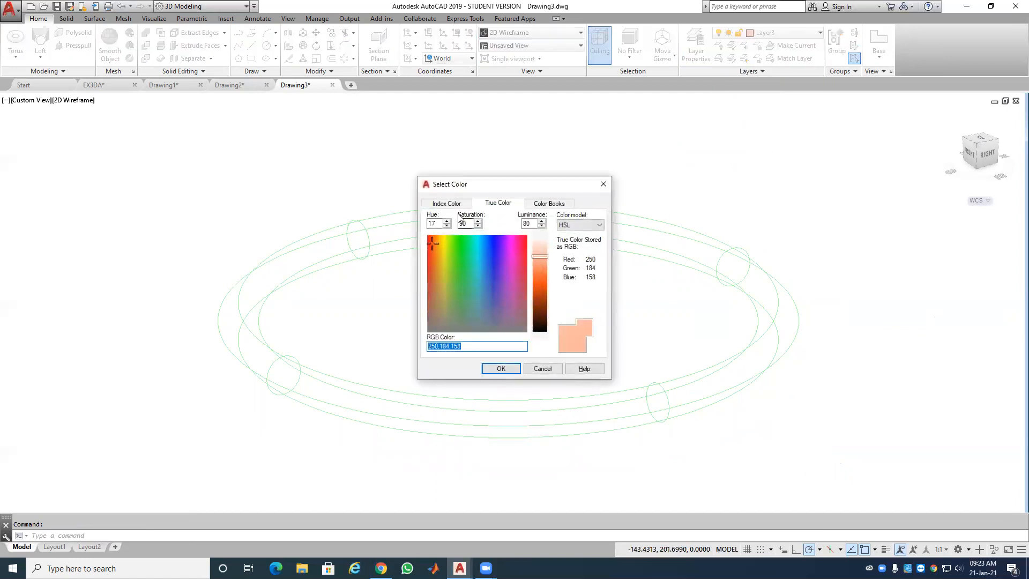
pyautogui.click(461, 204)
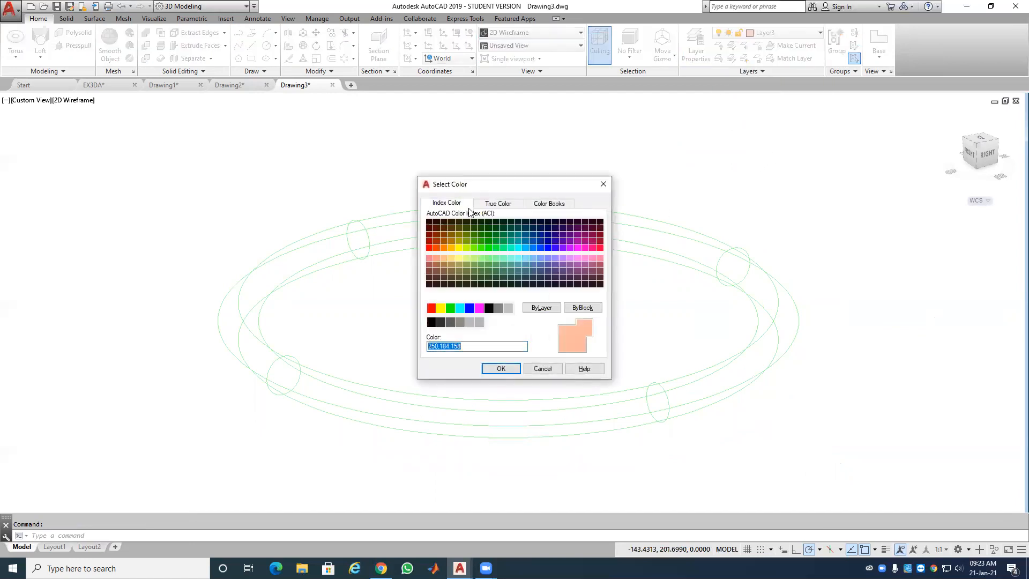
pyautogui.click(479, 308)
pyautogui.click(507, 374)
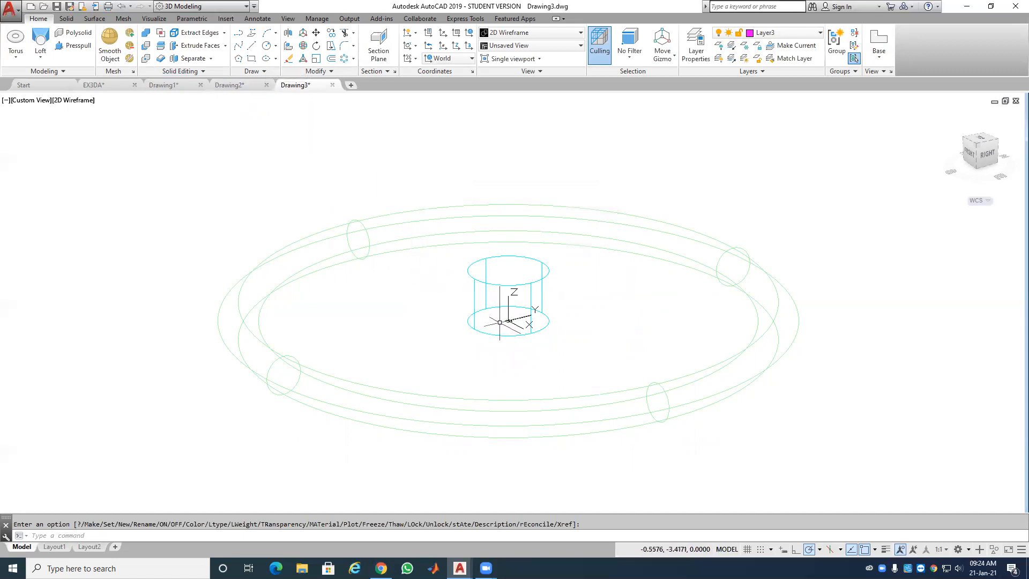
pyautogui.scroll(6, 505, 325)
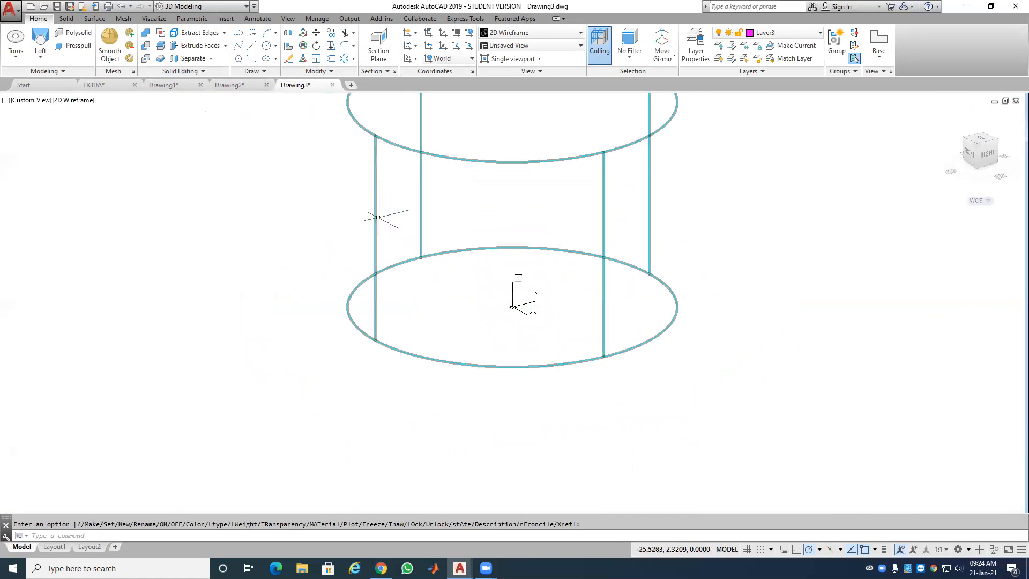
pyautogui.click(276, 49)
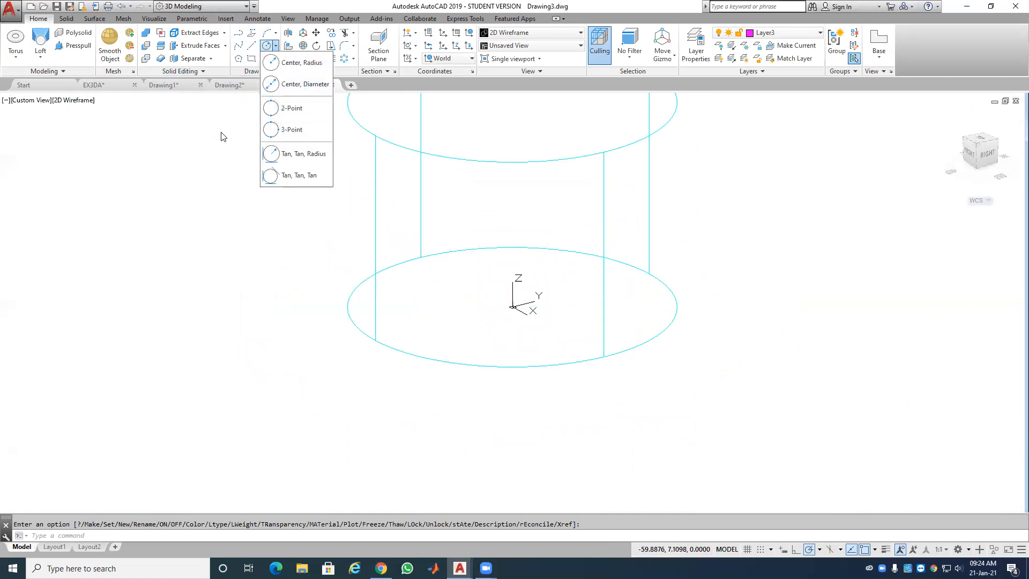
# Step: Draw a centre-defined ellipse at the origin inside the cylinder's base circle
pyautogui.click(276, 47)
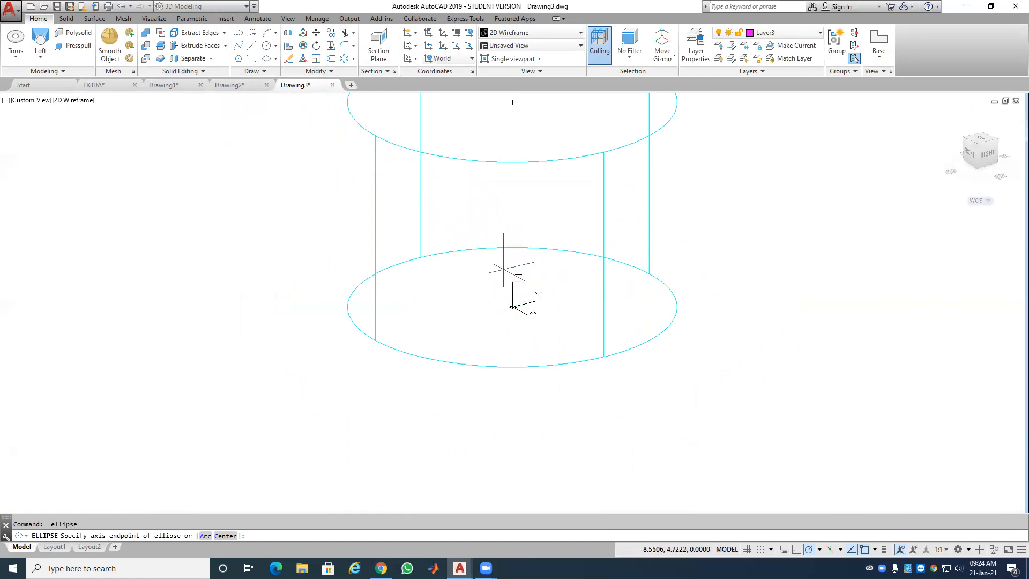
pyautogui.click(276, 59)
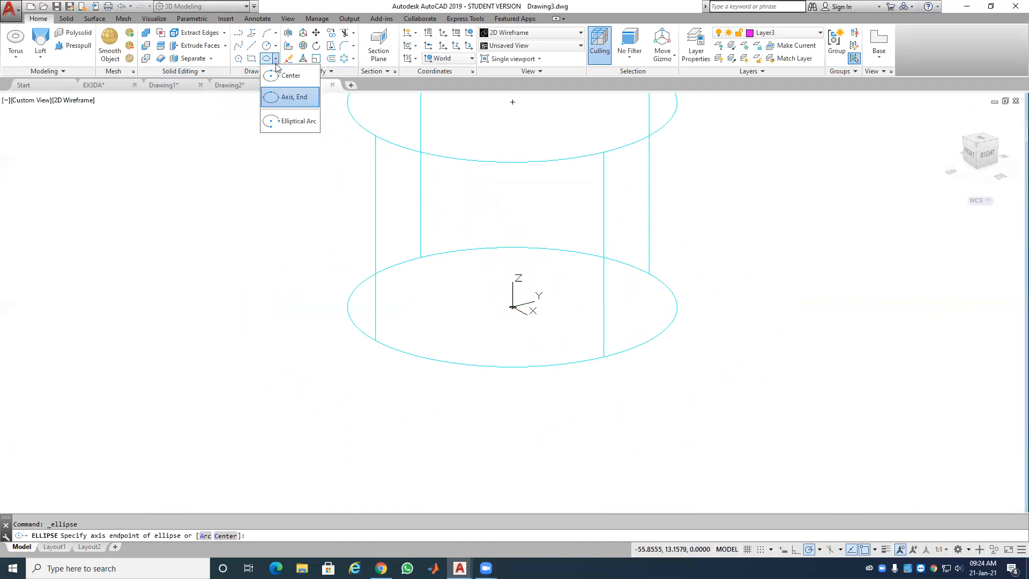
pyautogui.click(298, 82)
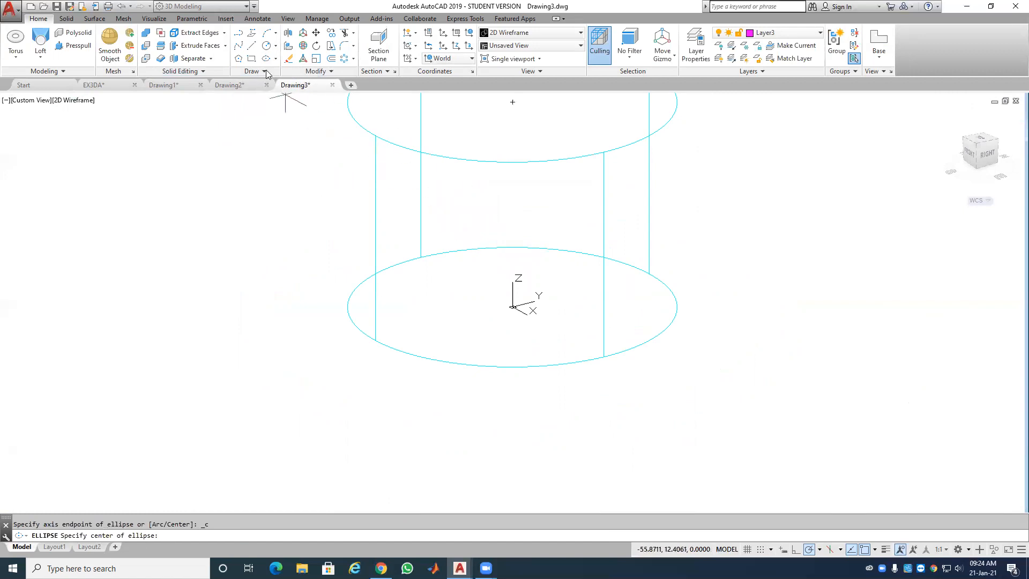
pyautogui.click(513, 306)
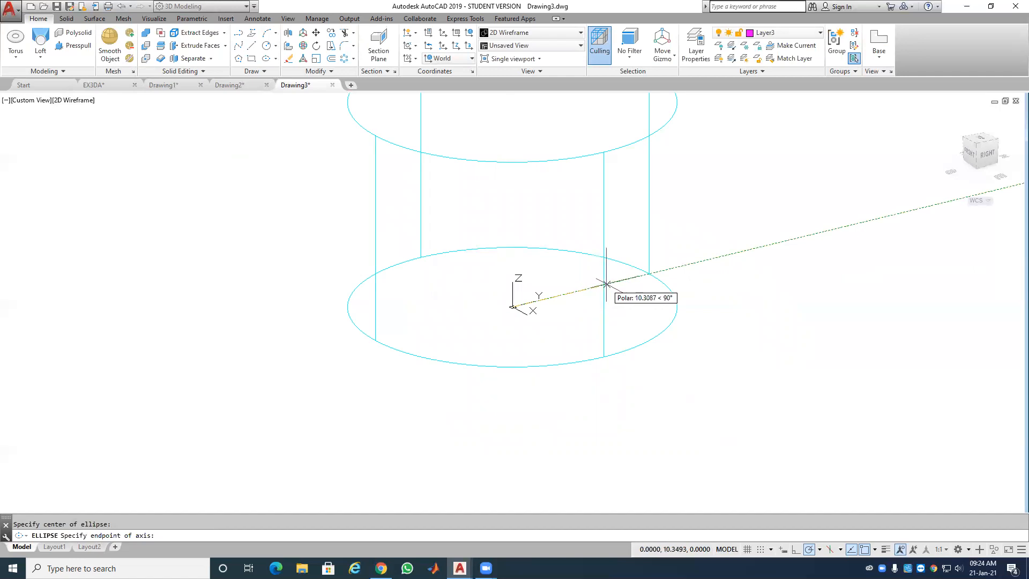
pyautogui.click(599, 286)
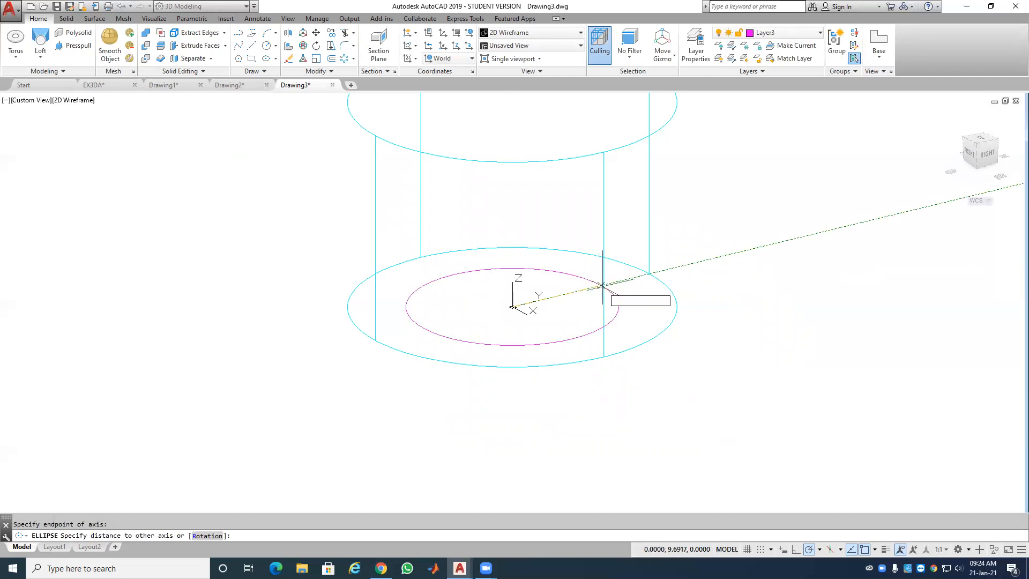
pyautogui.click(491, 278)
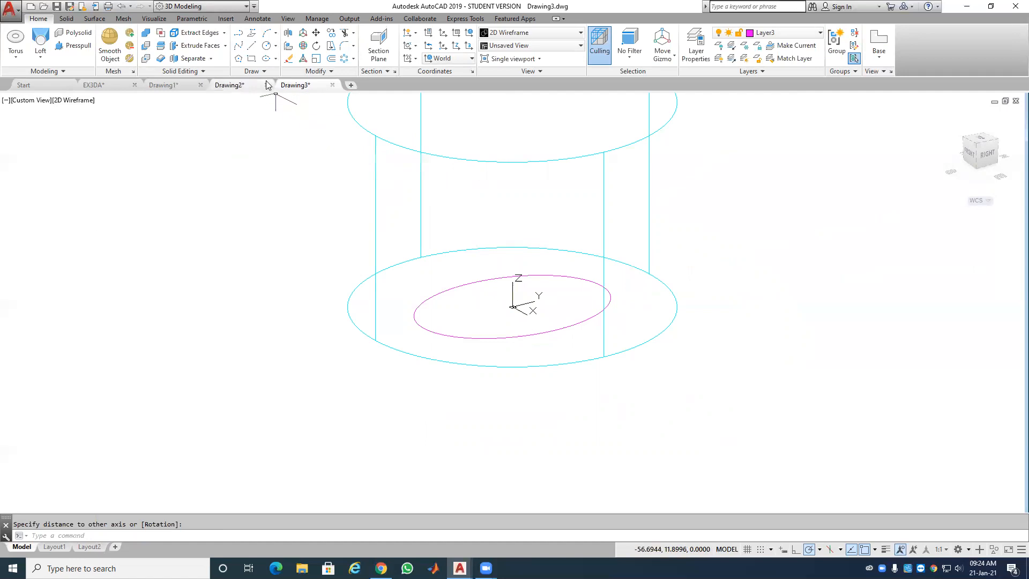
# Step: Draw a rectangle by two corners on empty canvas beside the model
pyautogui.click(252, 59)
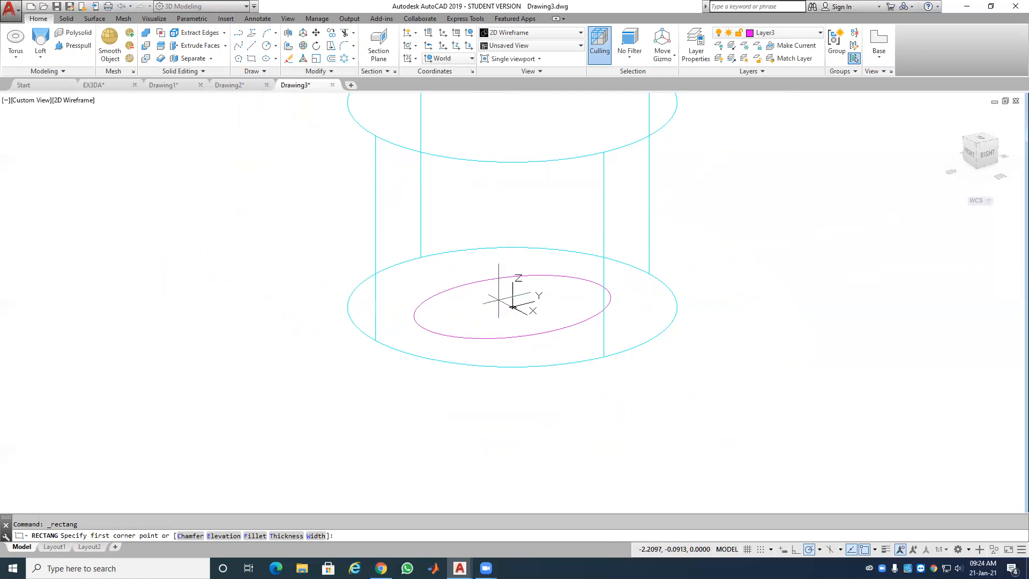
pyautogui.click(160, 332)
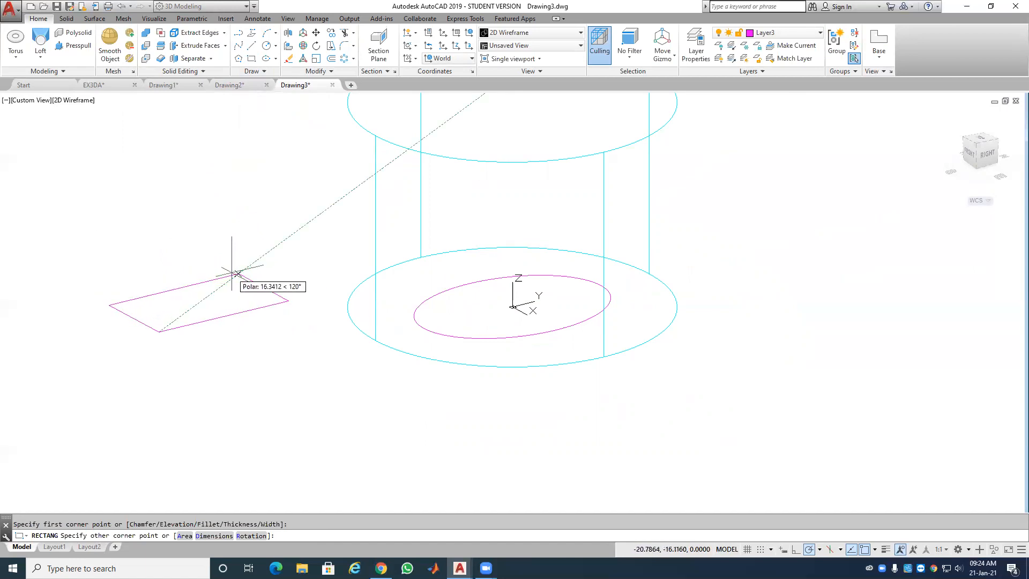
pyautogui.click(238, 273)
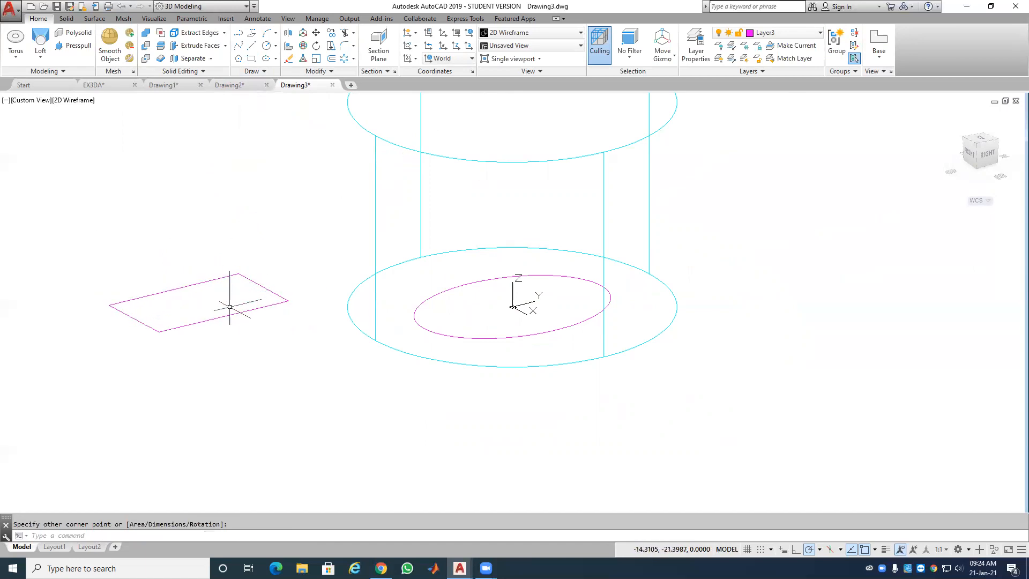
# Step: Move the rectangle by its centre so it sits centred inside the ellipse
pyautogui.click(316, 33)
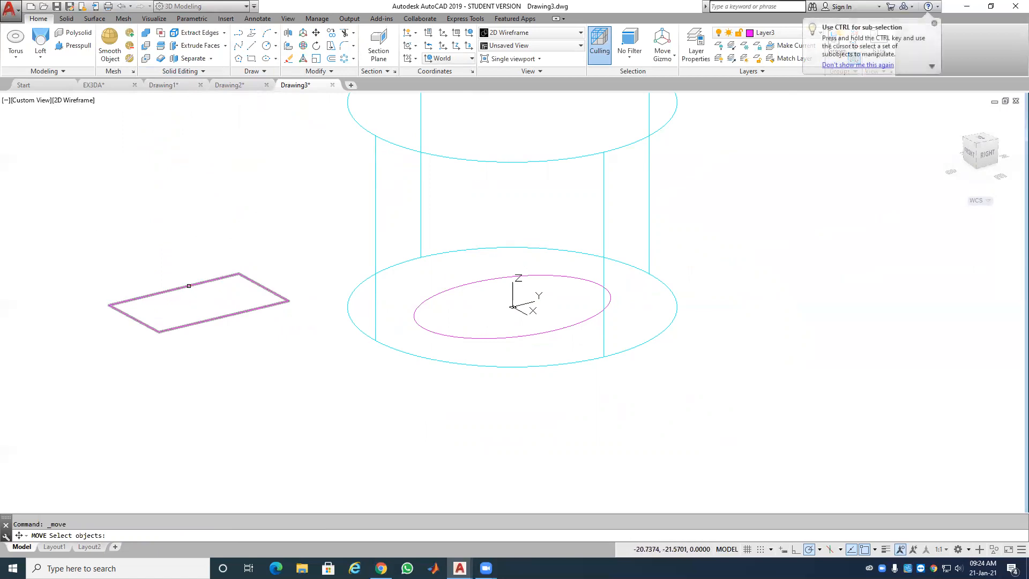
pyautogui.press('Return')
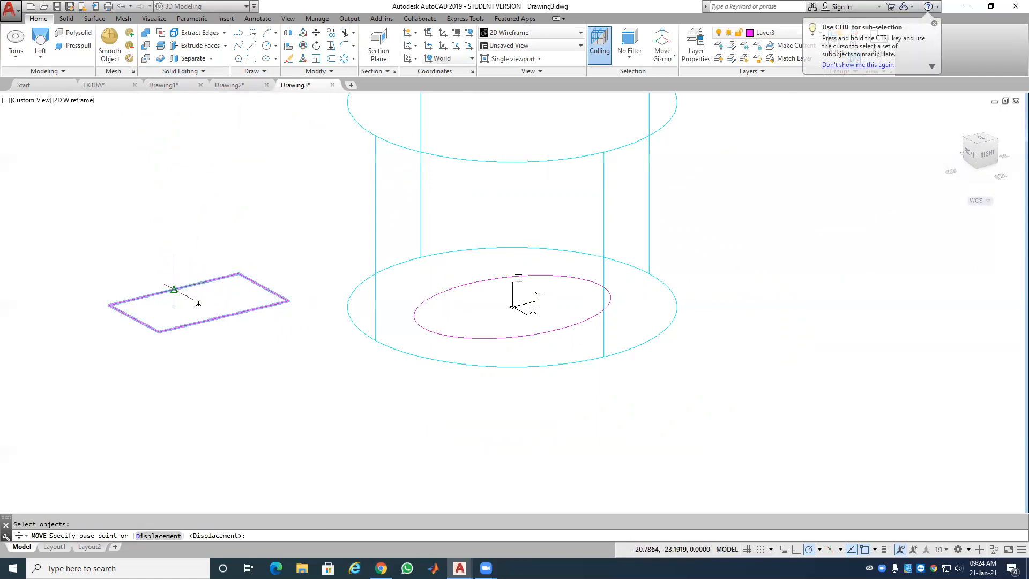
pyautogui.click(199, 303)
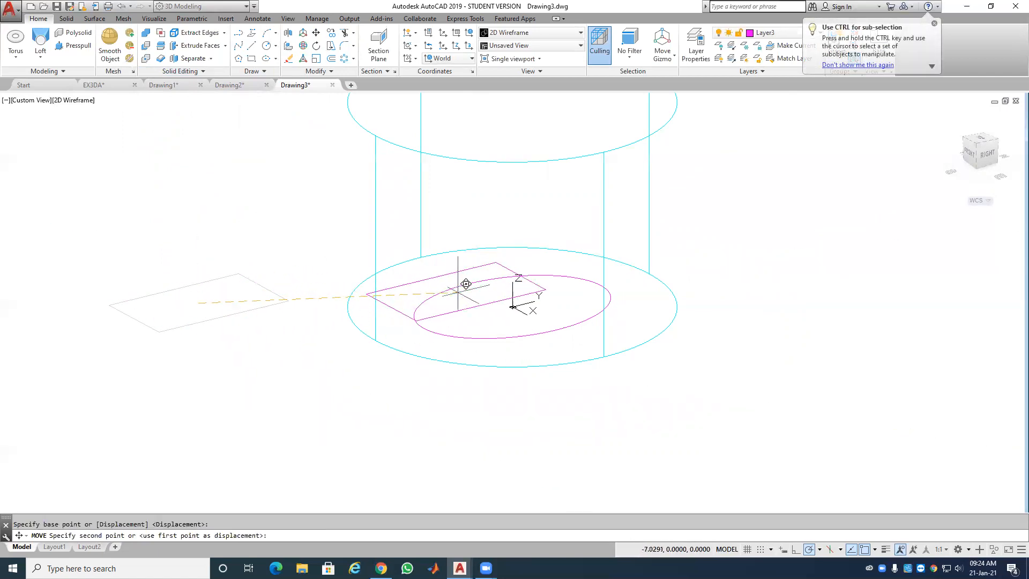
pyautogui.click(522, 323)
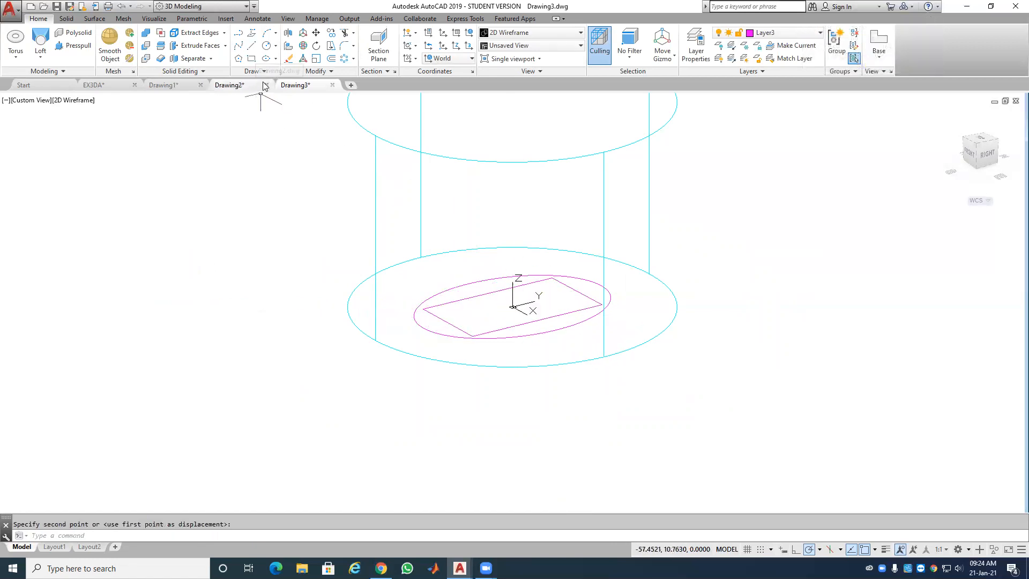
pyautogui.click(264, 46)
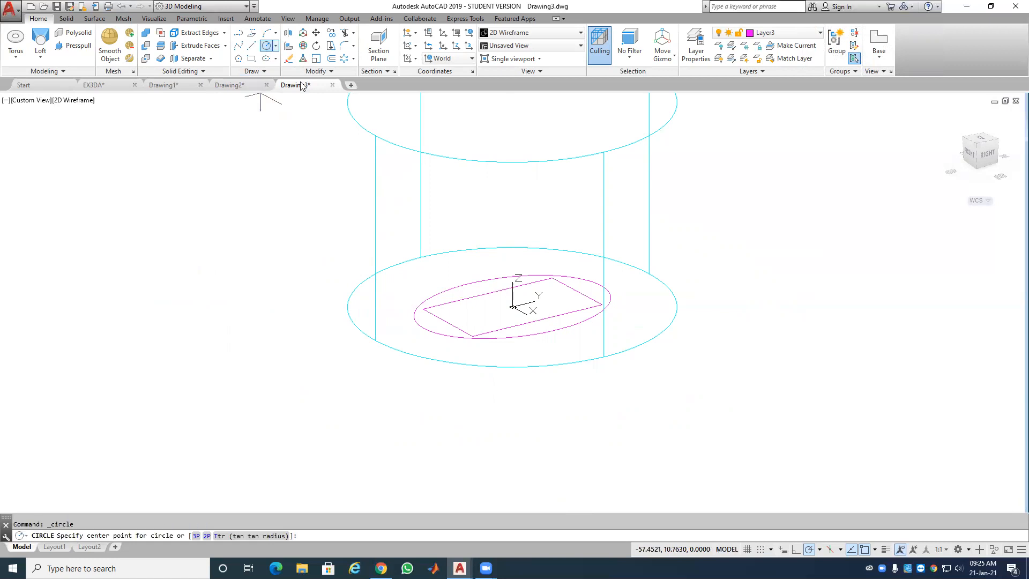
# Step: Draw a small circle centred at the origin, nested inside the rectangle
pyautogui.click(513, 307)
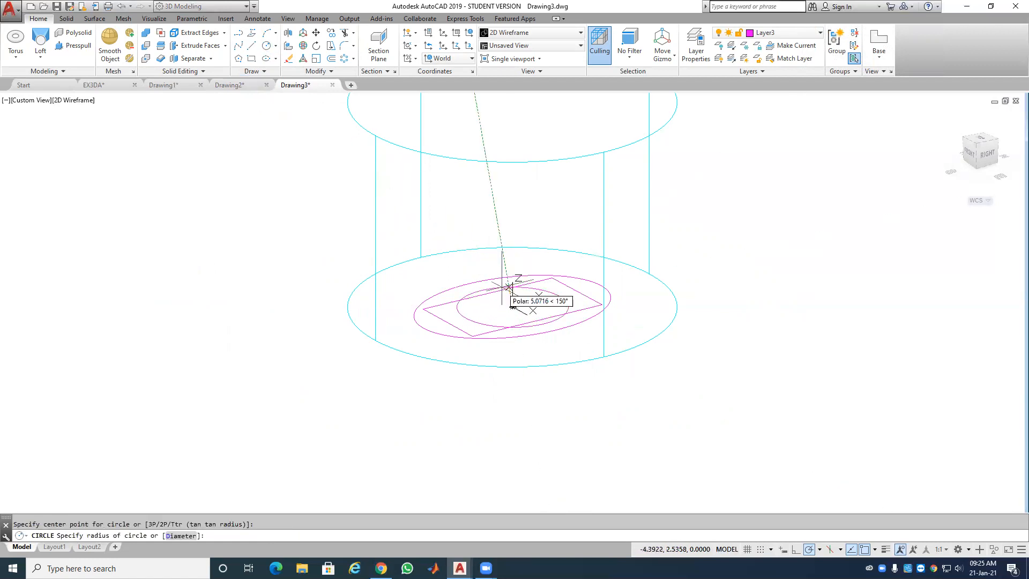
pyautogui.click(500, 290)
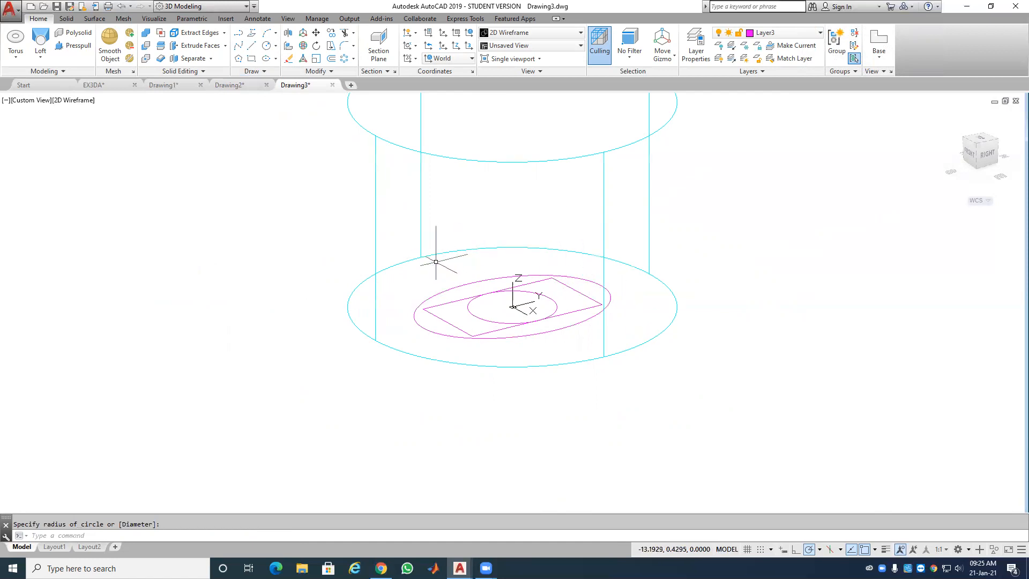
pyautogui.click(302, 35)
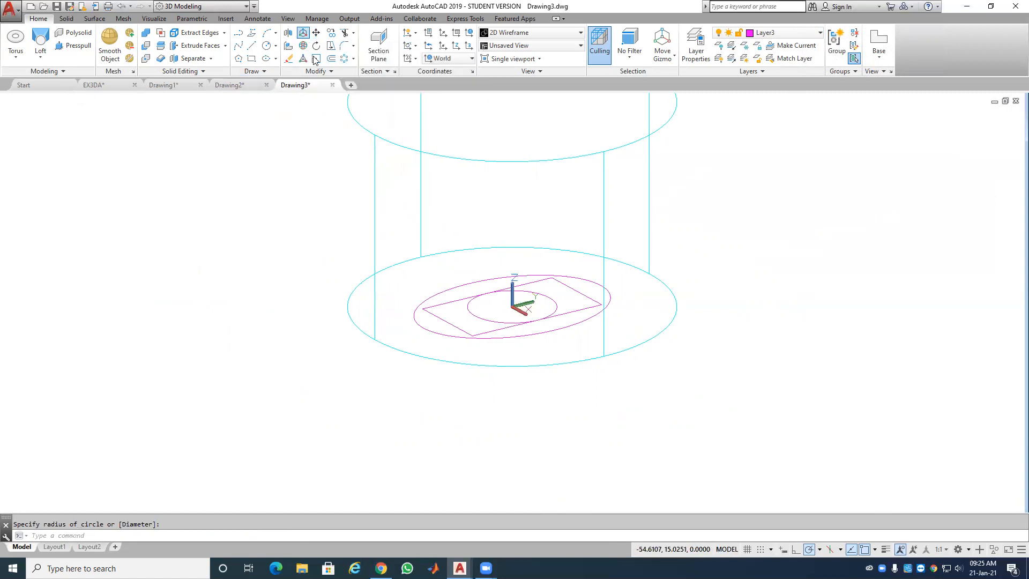
# Step: Rotate the magenta ellipse 90° in 3D about its centre
pyautogui.click(303, 46)
pyautogui.click(488, 278)
pyautogui.press('Return')
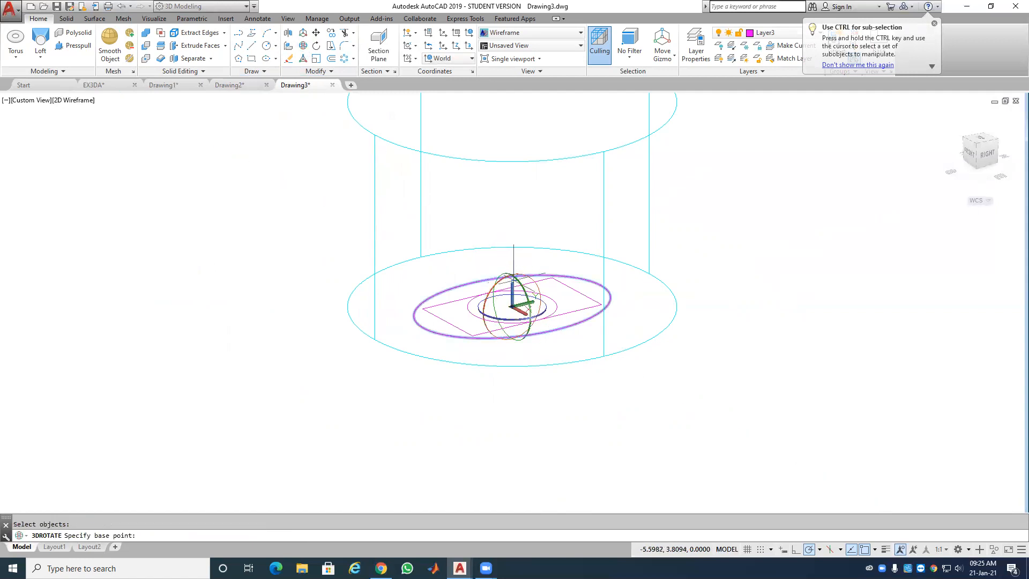
pyautogui.click(512, 306)
pyautogui.click(535, 298)
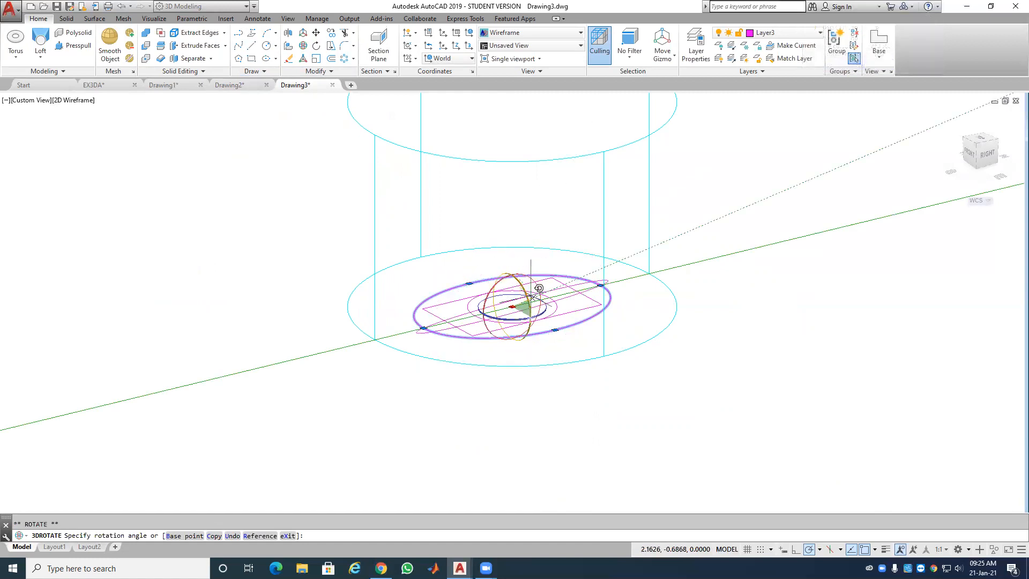
pyautogui.write('90')
pyautogui.press('Return')
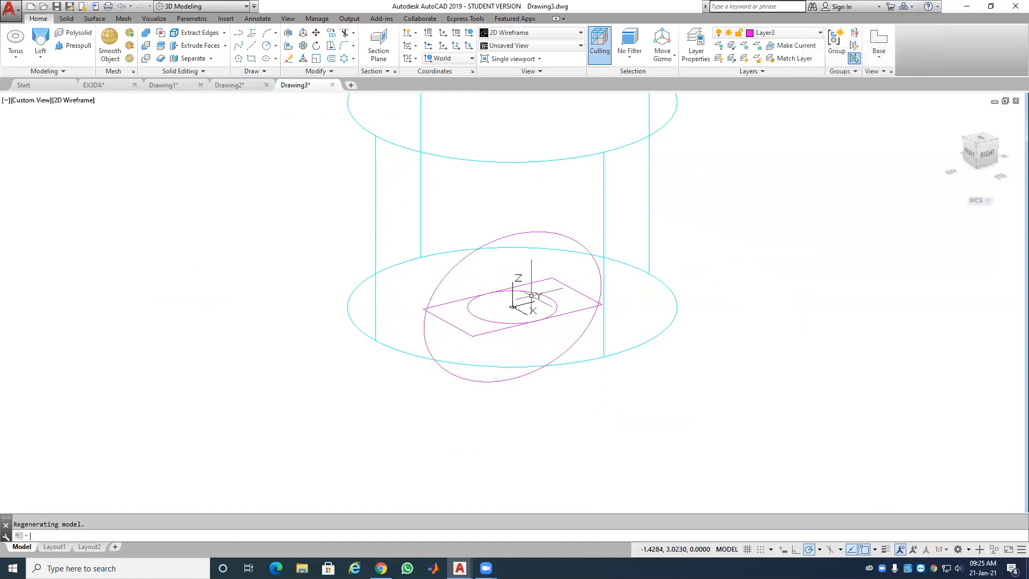
# Step: Raise the tilted ellipse 1 unit along the Z axis
pyautogui.click(517, 235)
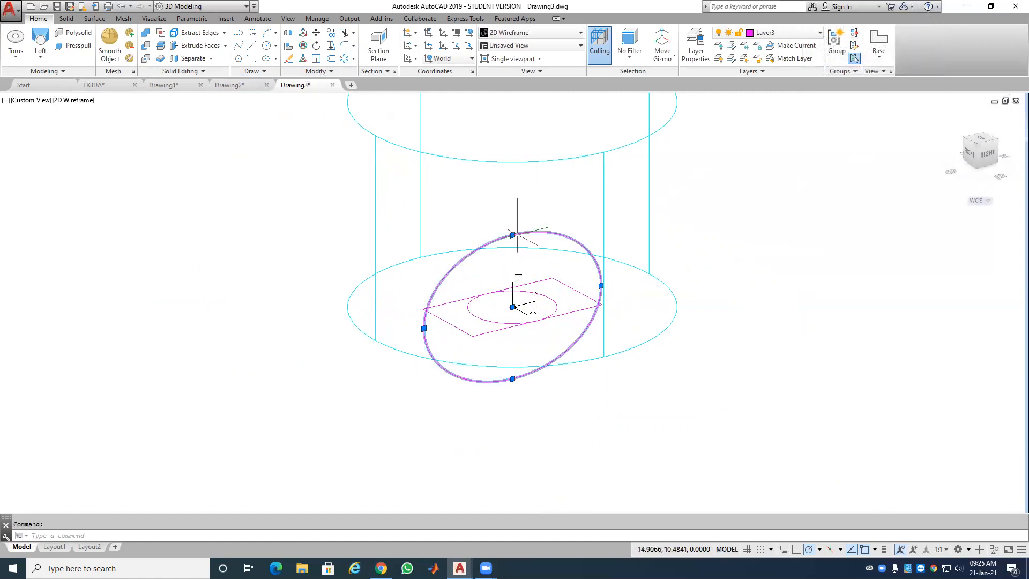
pyautogui.click(303, 33)
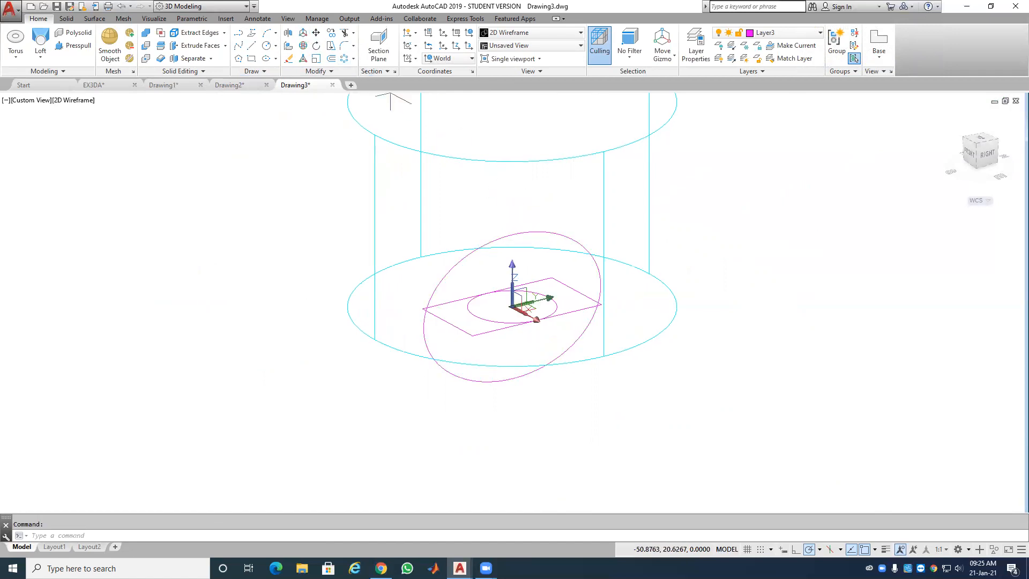
pyautogui.click(511, 264)
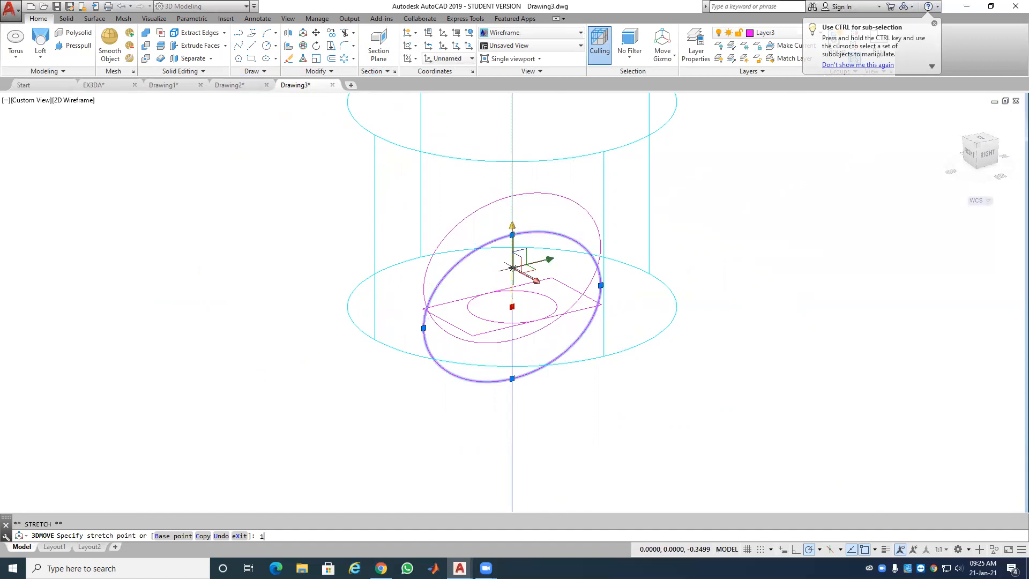
pyautogui.press('Return')
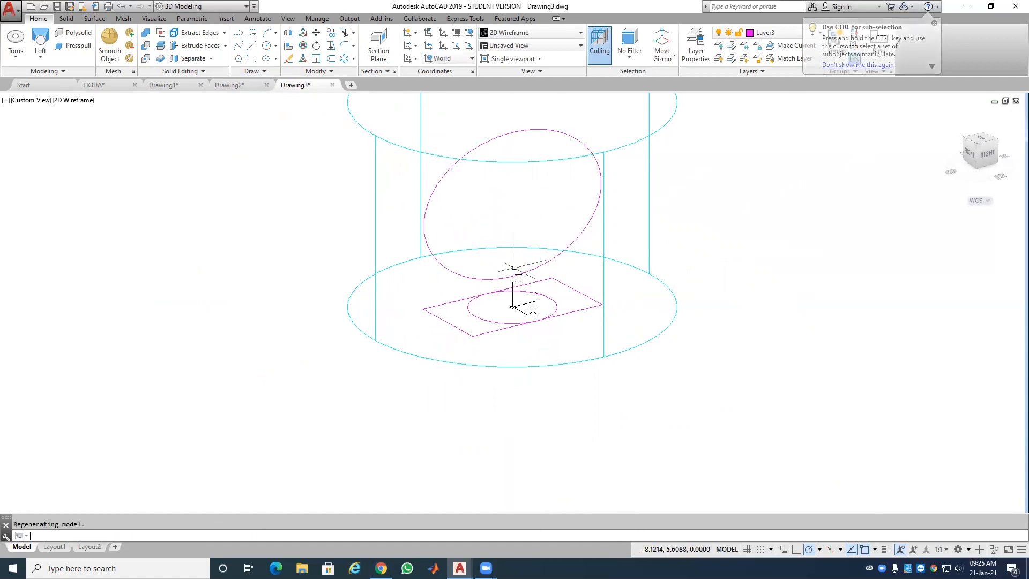
pyautogui.click(451, 301)
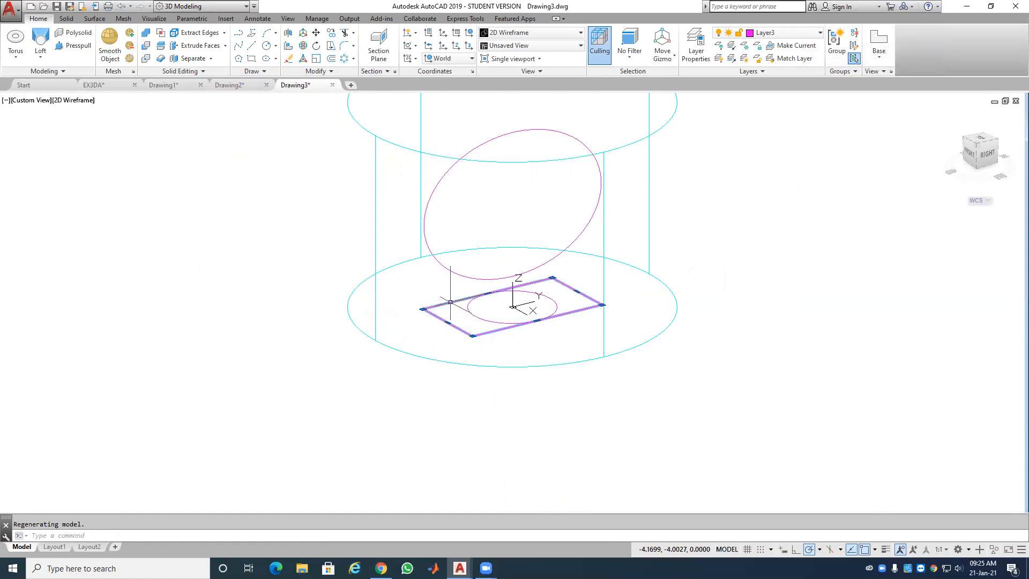
# Step: Rotate the flat rectangle 90° in 3D so it stands upright
pyautogui.click(303, 48)
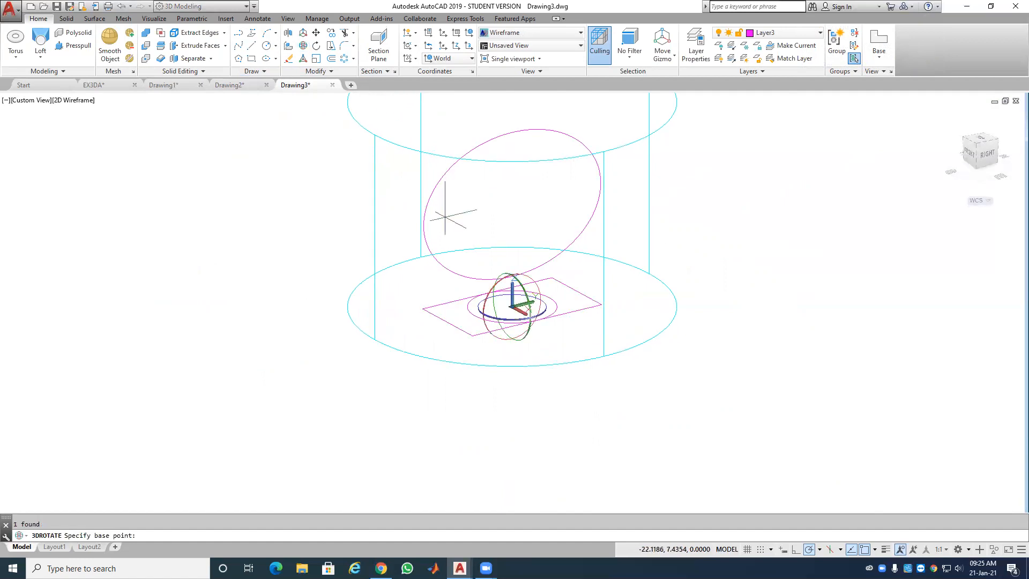
pyautogui.click(523, 289)
pyautogui.write('0')
pyautogui.press('Return')
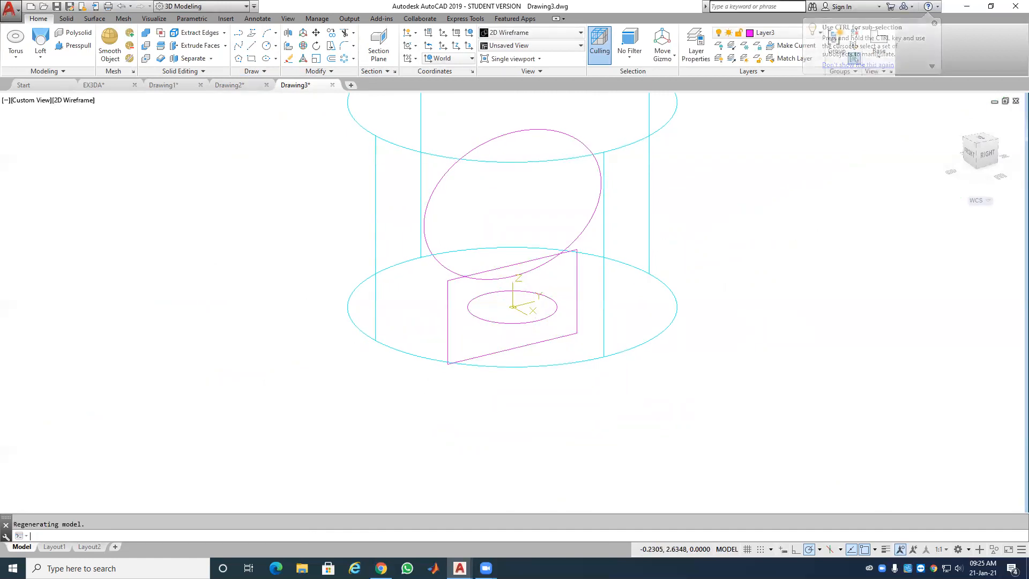
# Step: Move the upright rectangle 100 units along X, out of the cylinder
pyautogui.click(304, 33)
pyautogui.click(502, 266)
pyautogui.press('Return')
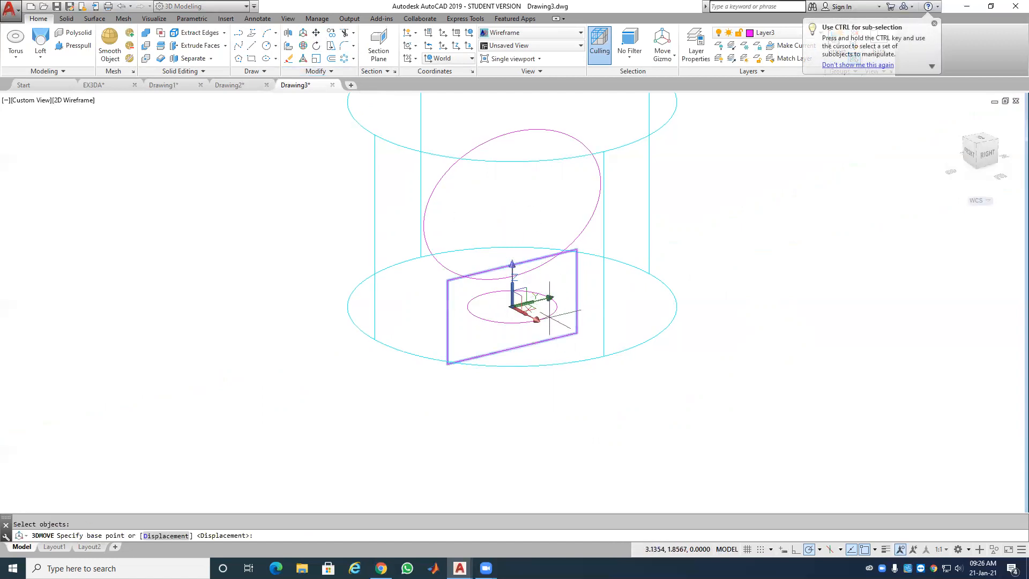
pyautogui.click(536, 321)
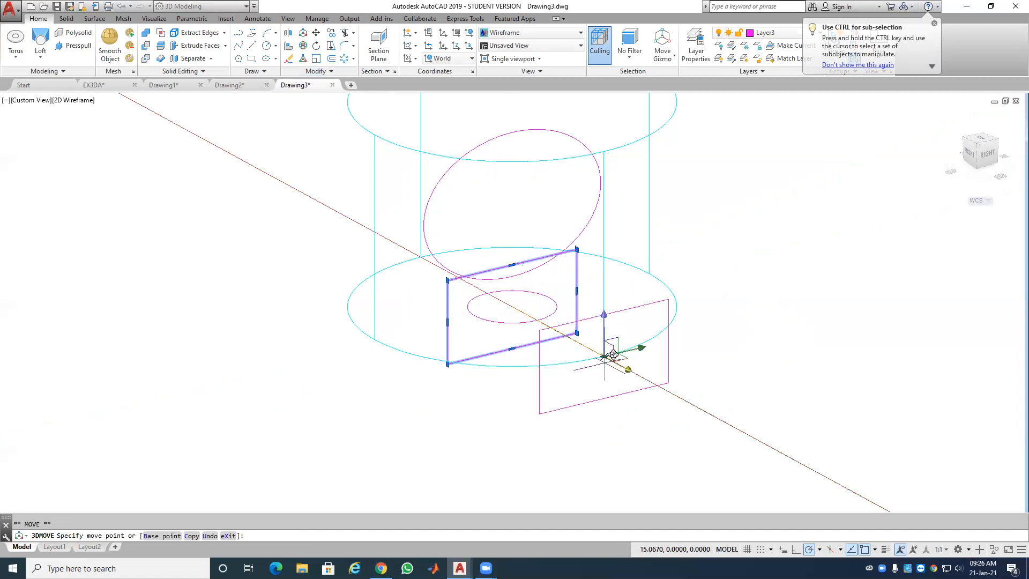
pyautogui.write('100')
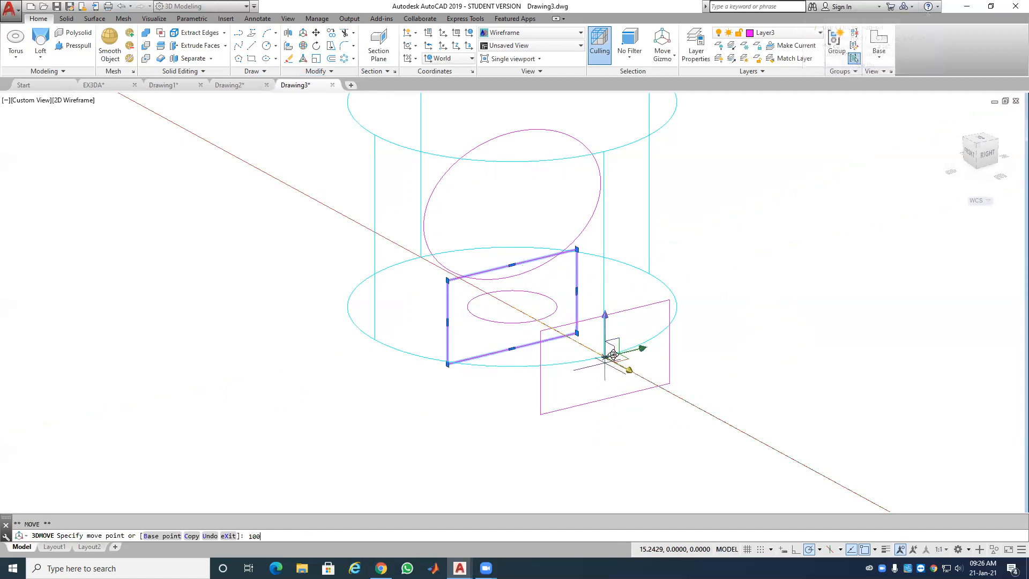
pyautogui.press('Return')
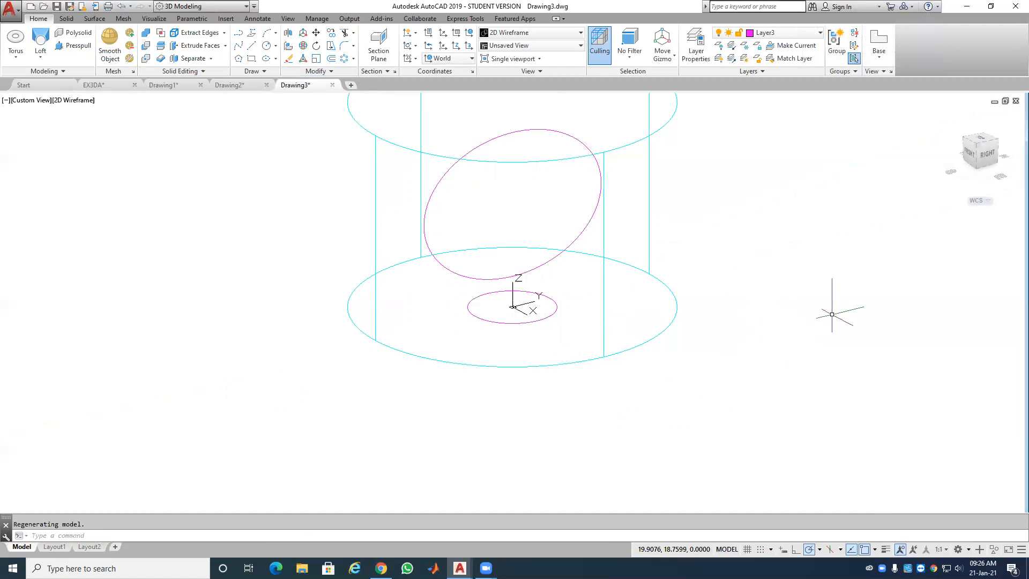
# Step: Move the upright rectangle 50 units from its corner so it sits inside the torus ring
pyautogui.scroll(-5, 809, 339)
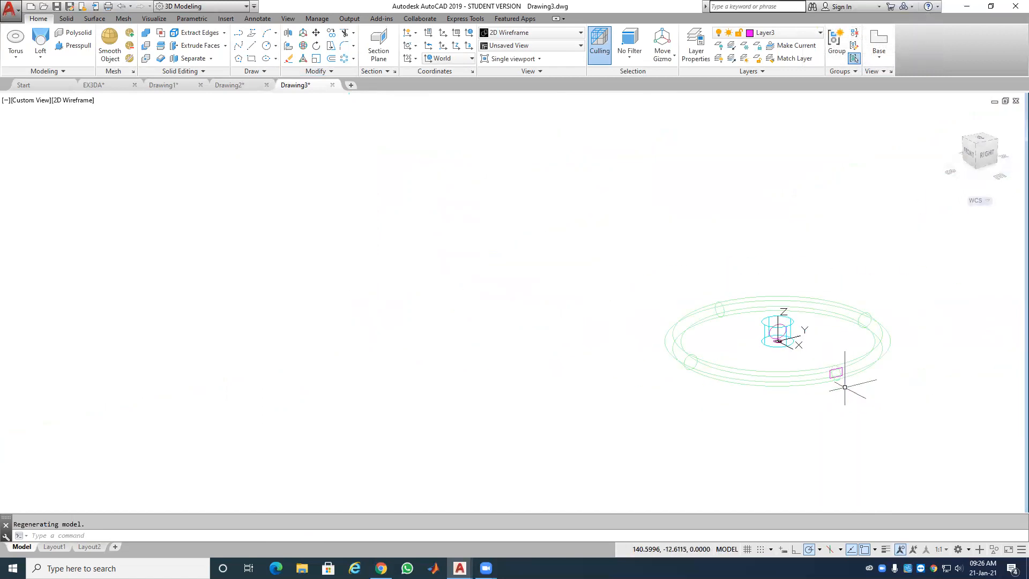
pyautogui.scroll(6, 847, 382)
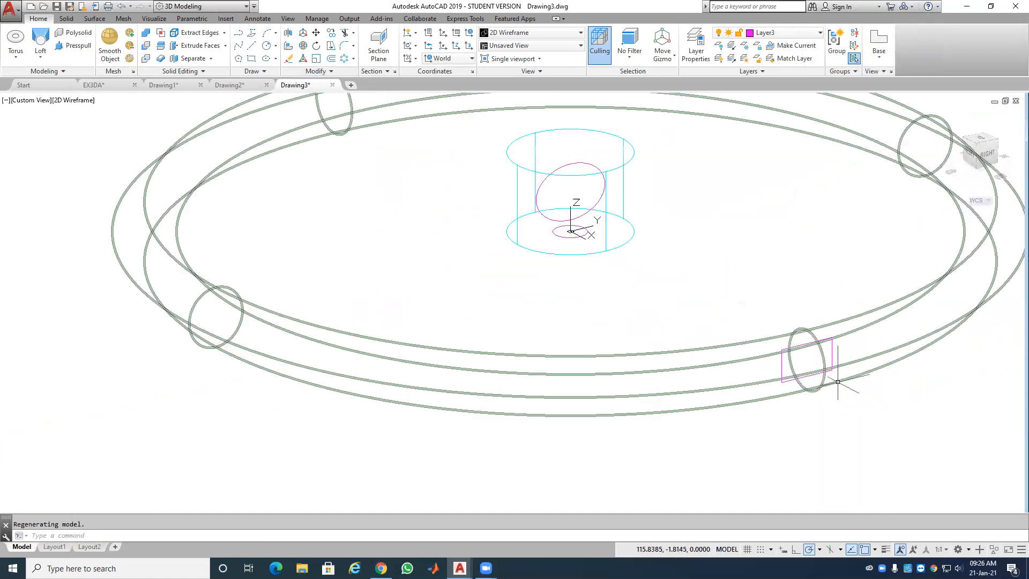
pyautogui.click(829, 343)
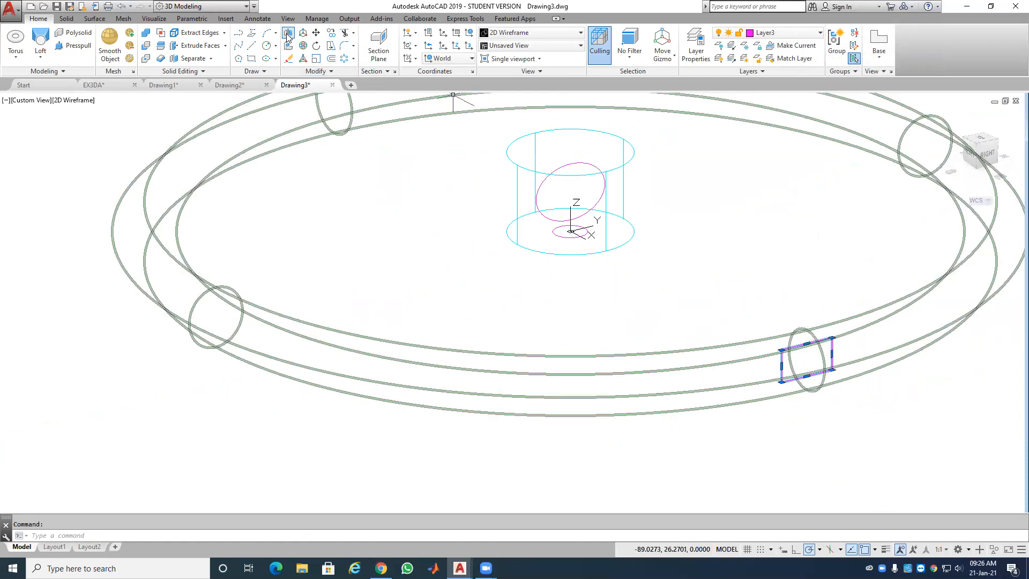
pyautogui.click(303, 34)
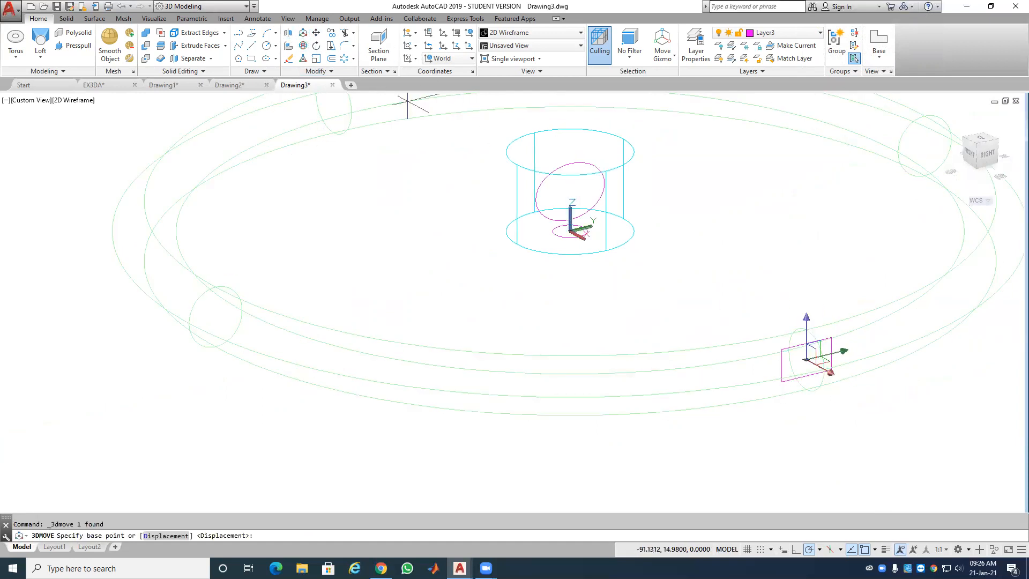
pyautogui.click(831, 376)
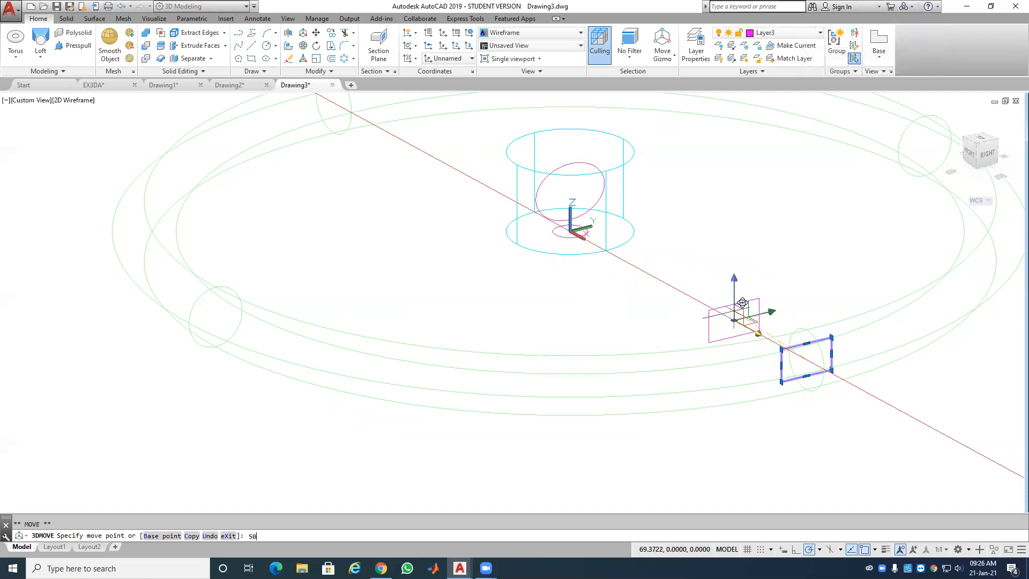
pyautogui.press('Return')
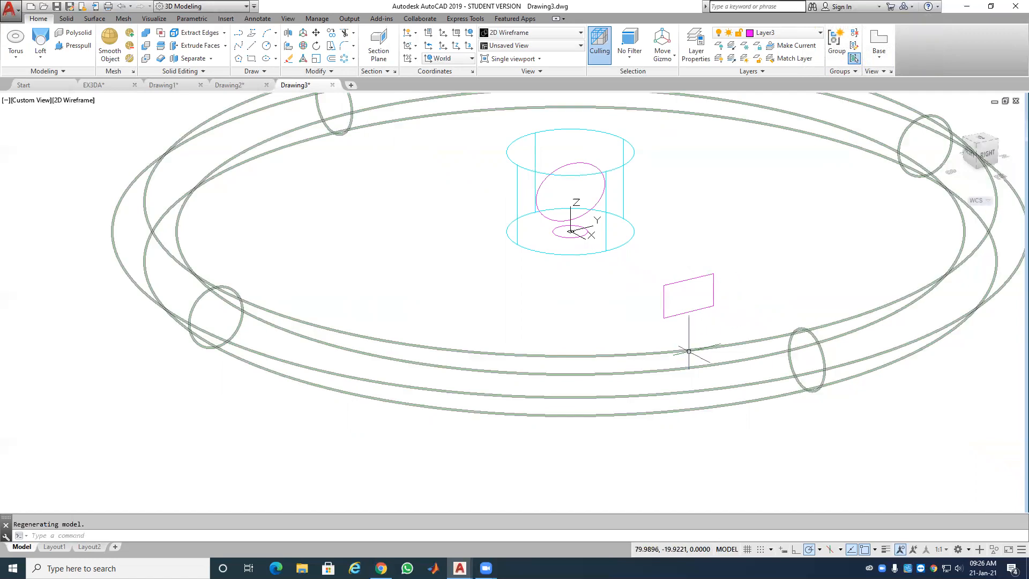
pyautogui.click(651, 373)
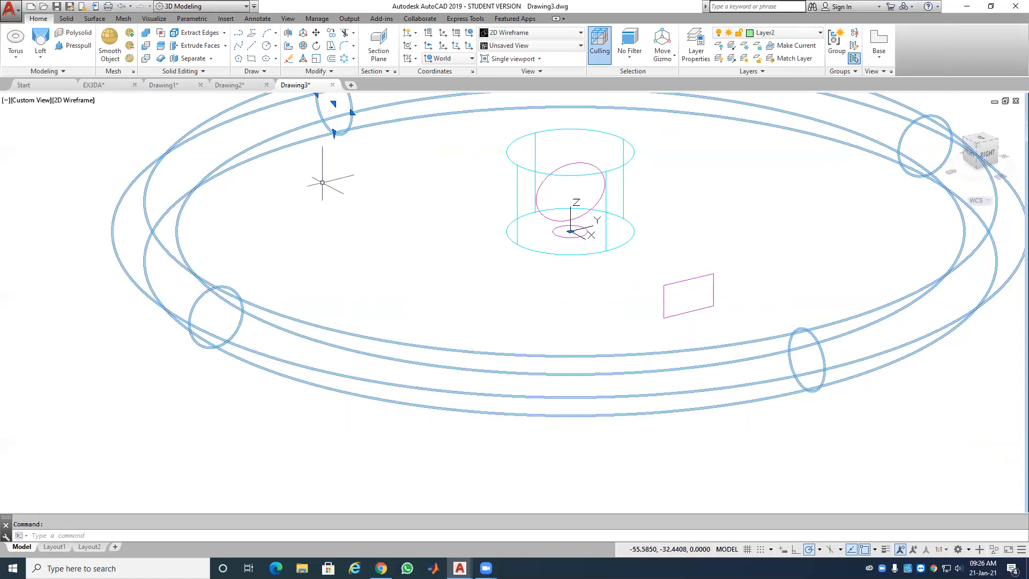
# Step: Lower the torus 10 units along the Z axis
pyautogui.click(306, 34)
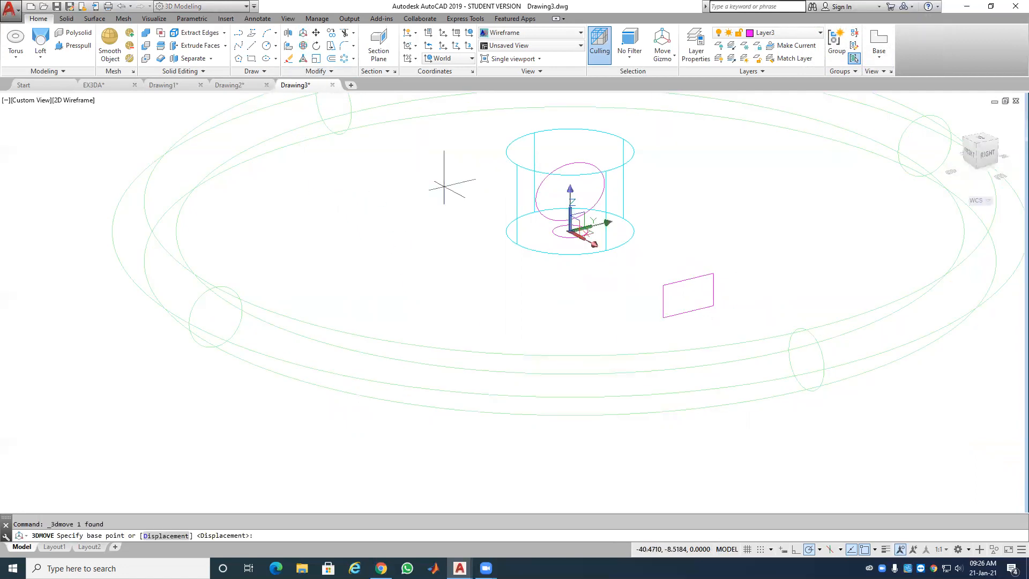
pyautogui.click(571, 197)
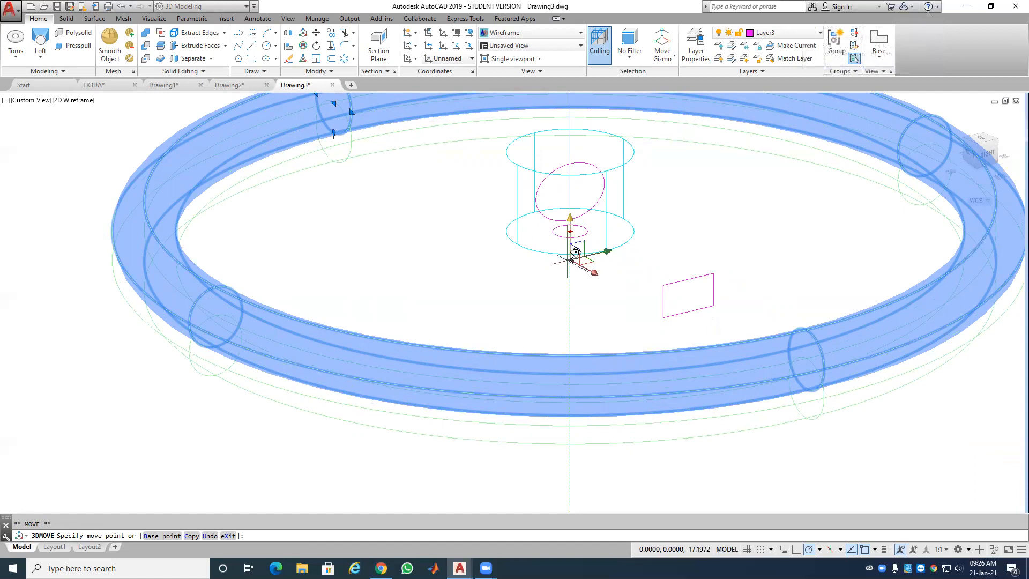
pyautogui.press('Return')
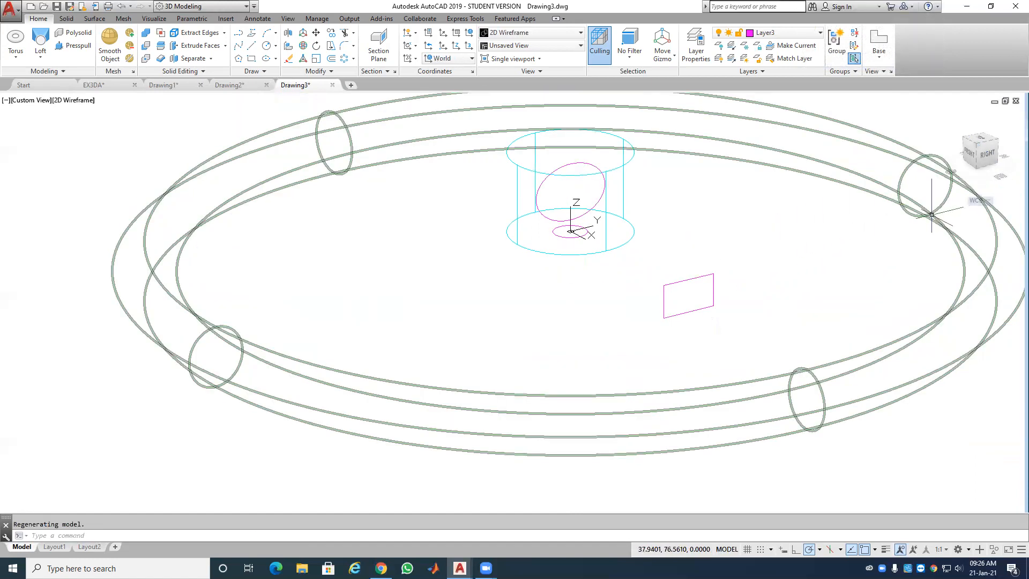
# Step: Rotate the small circle 90° in 3D to stand upright at the cylinder's base
pyautogui.click(561, 237)
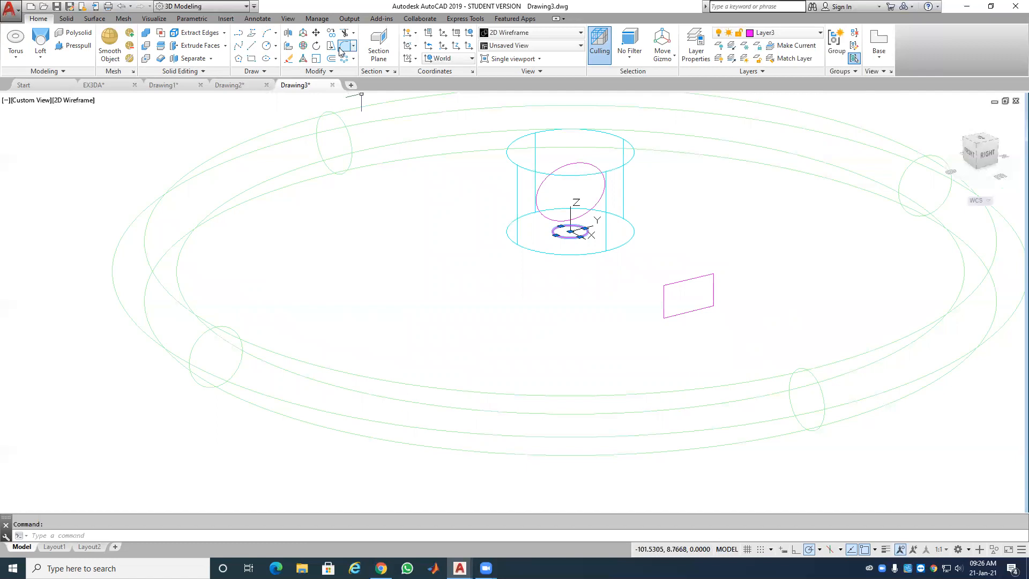
pyautogui.click(311, 47)
pyautogui.click(569, 231)
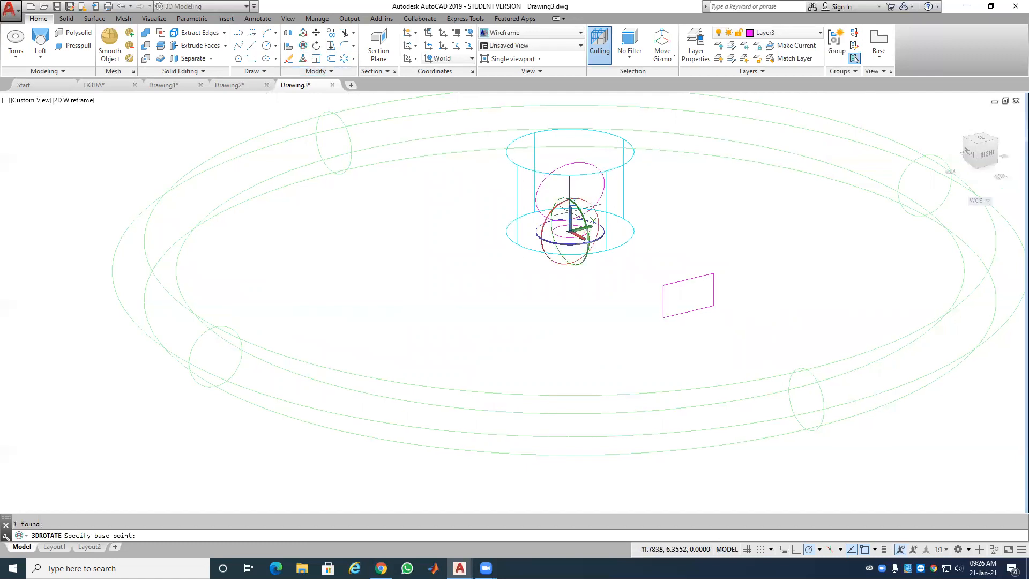
pyautogui.click(588, 204)
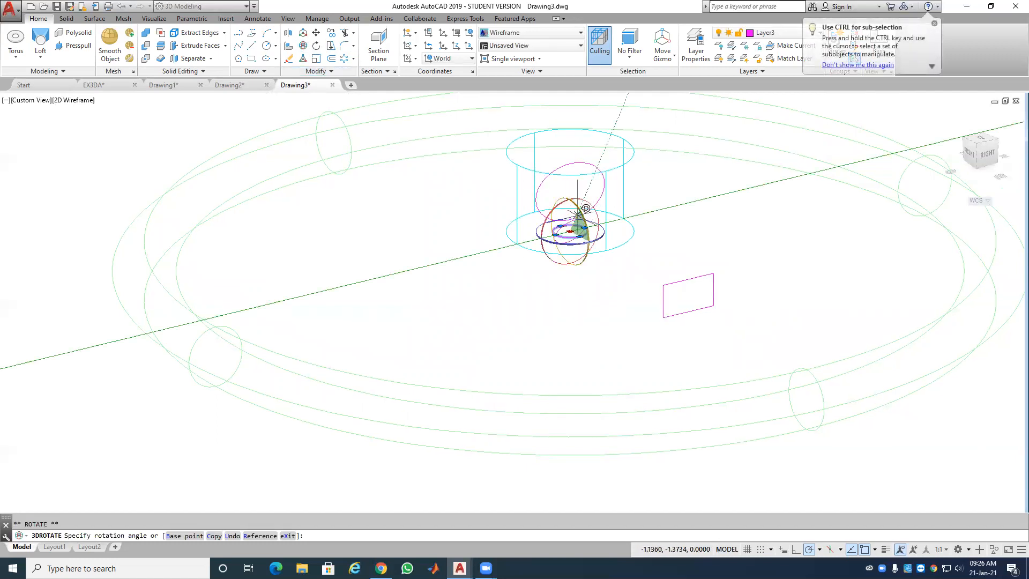
pyautogui.press('Return')
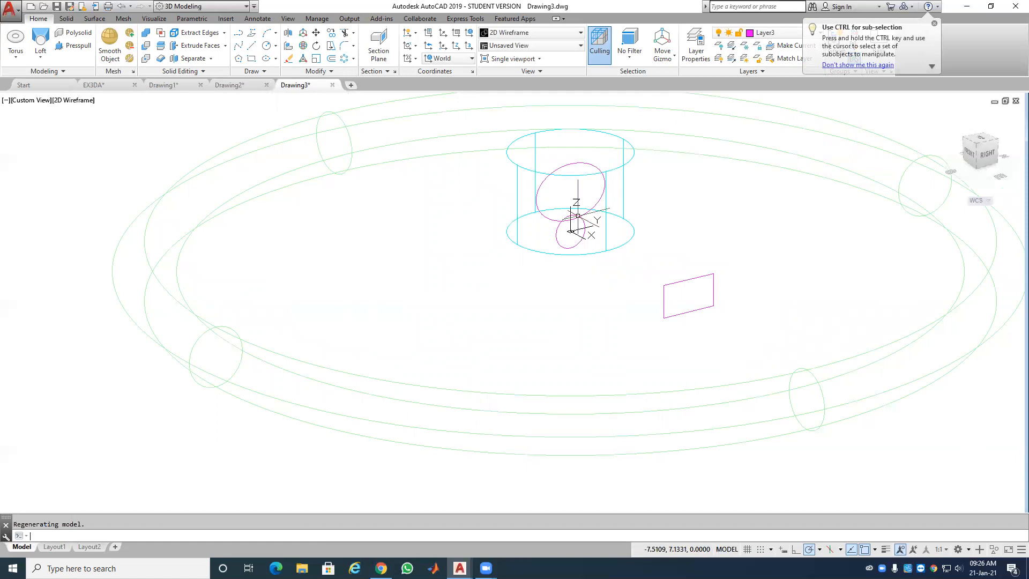
pyautogui.click(578, 216)
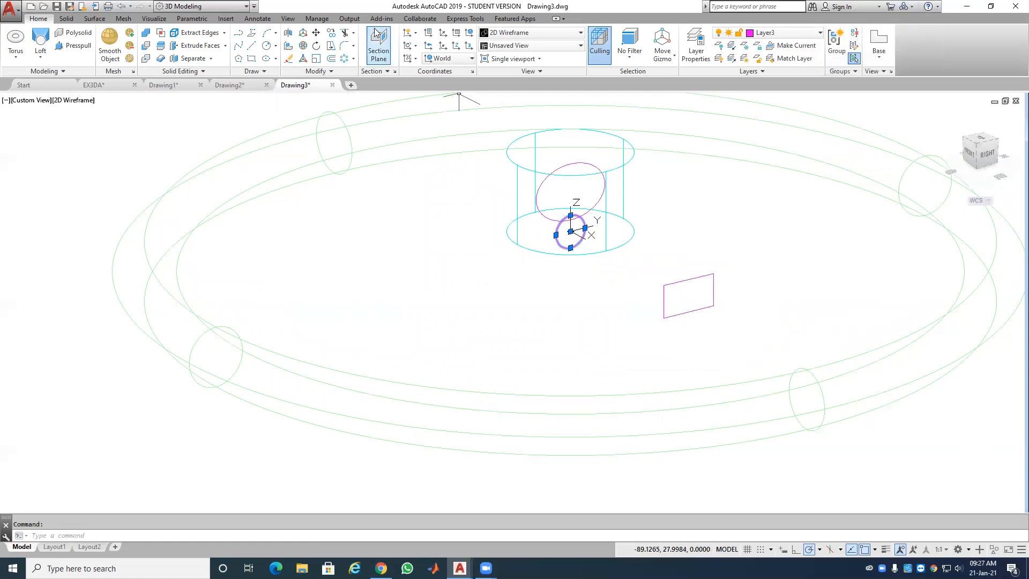
# Step: Move the small circle 100 units from its centre out to the torus ring
pyautogui.click(316, 33)
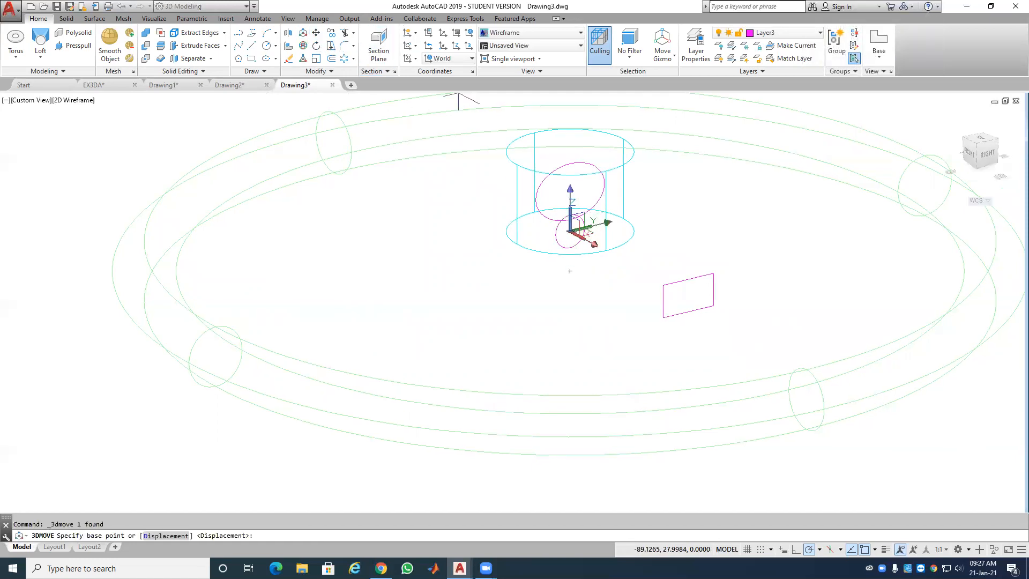
pyautogui.click(569, 231)
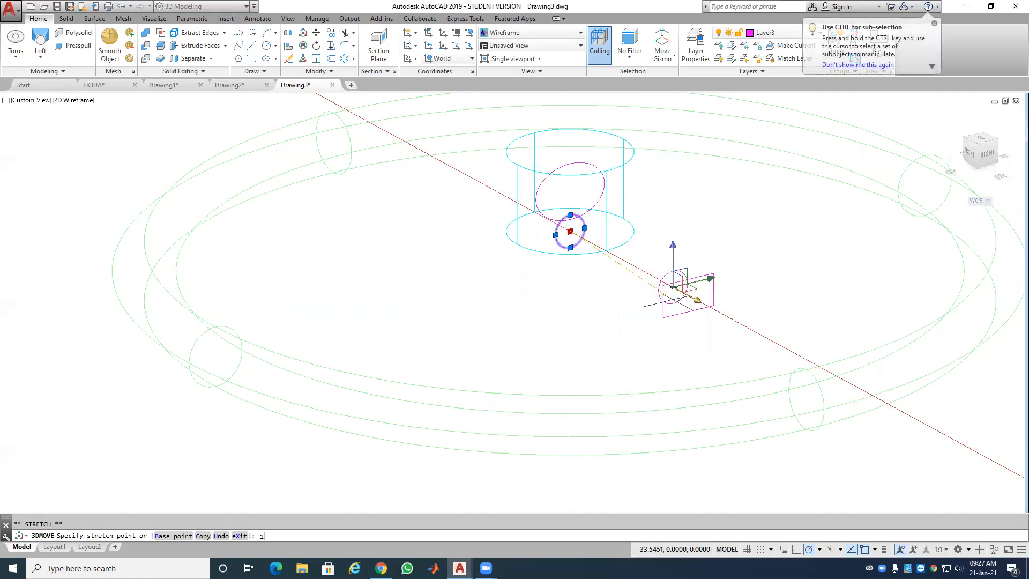
pyautogui.write('100')
pyautogui.press('Return')
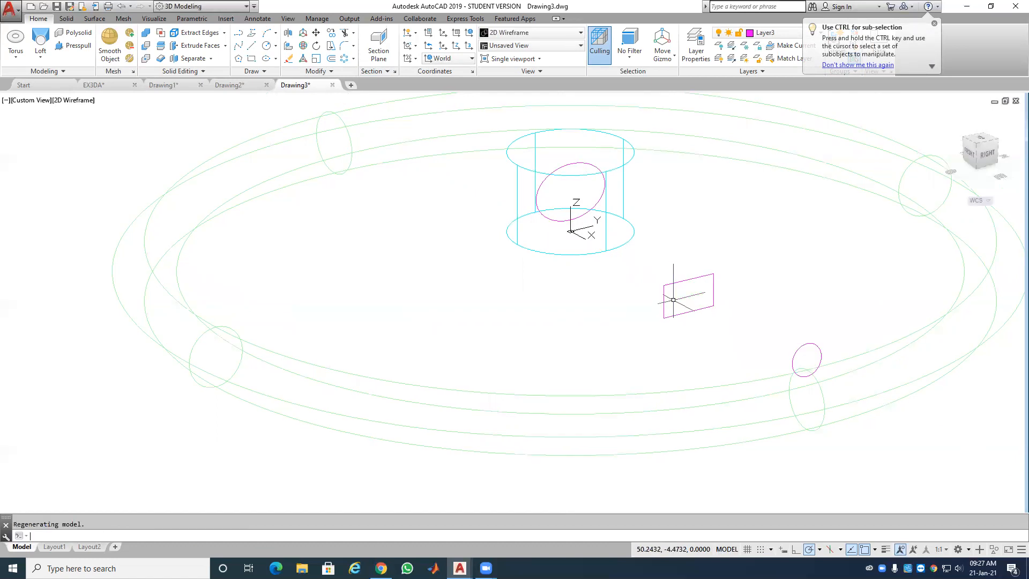
# Step: Move the small circle 1 unit down along the Z axis into the tube
pyautogui.click(802, 362)
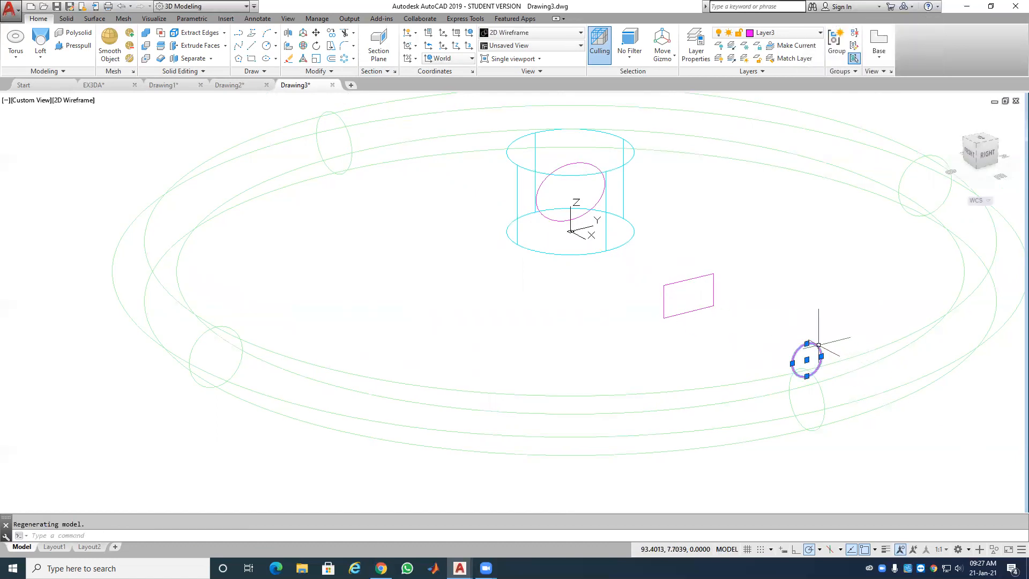
pyautogui.click(303, 33)
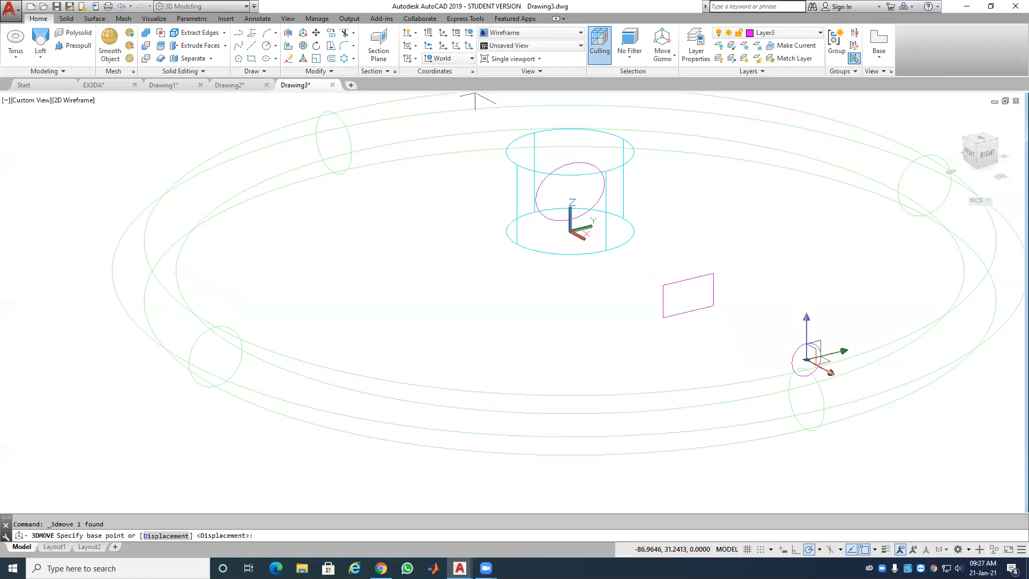
pyautogui.click(807, 324)
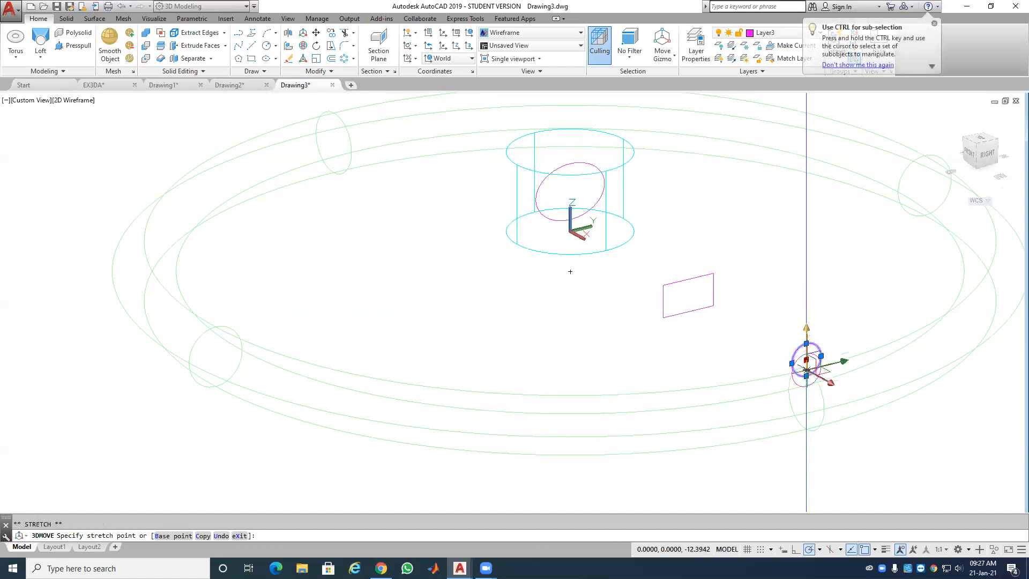
pyautogui.press('Return')
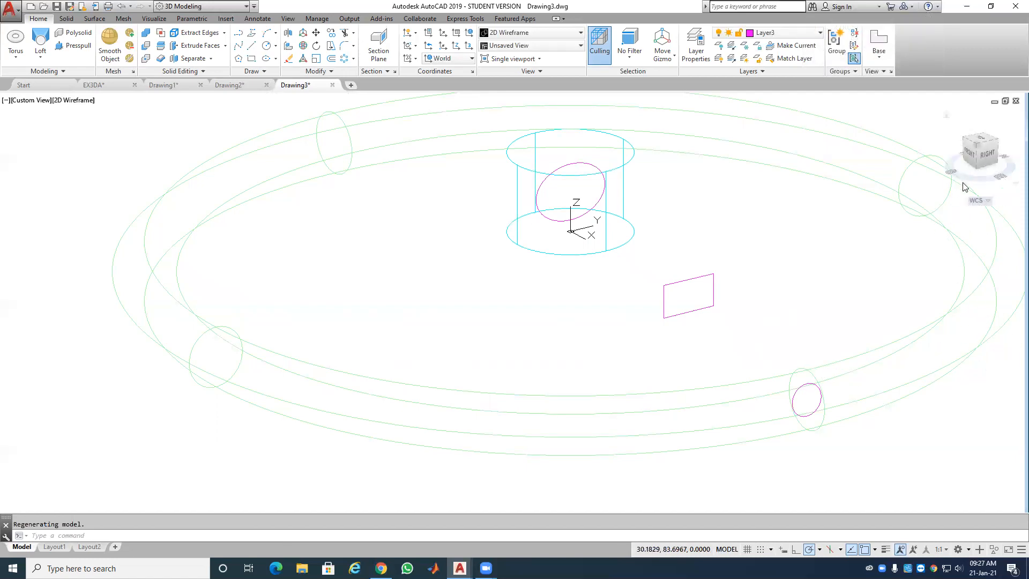
pyautogui.scroll(-3, 718, 244)
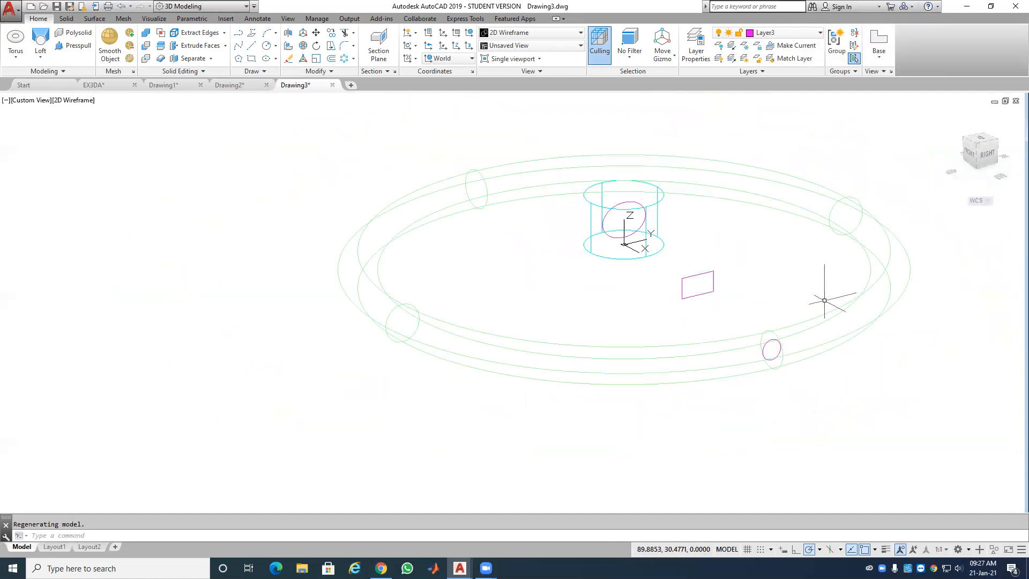
# Step: Pan the wheel parts left and turn on the navigation bar
pyautogui.moveTo(782, 293); pyautogui.dragTo(646, 297, button='middle')
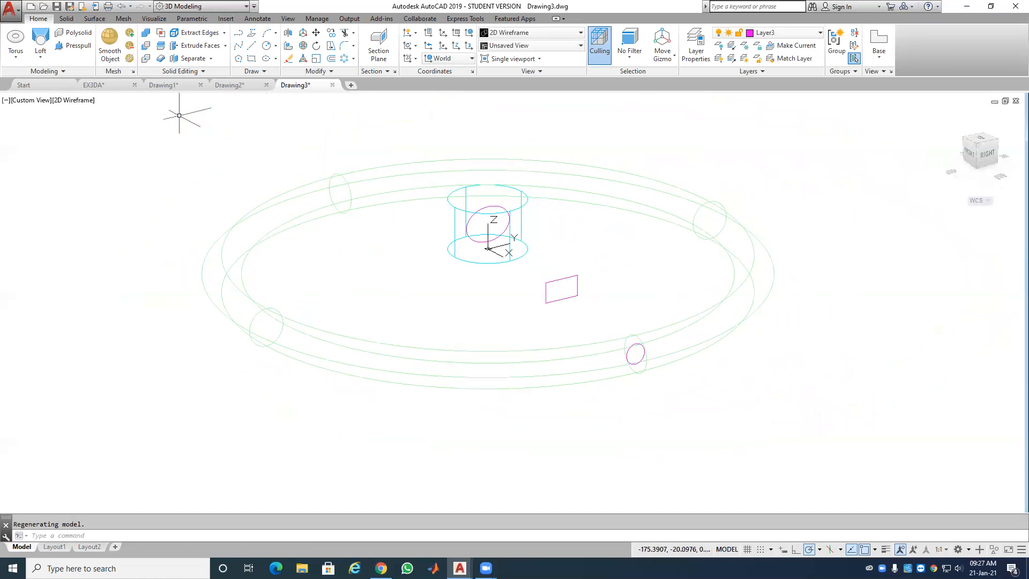
pyautogui.click(287, 18)
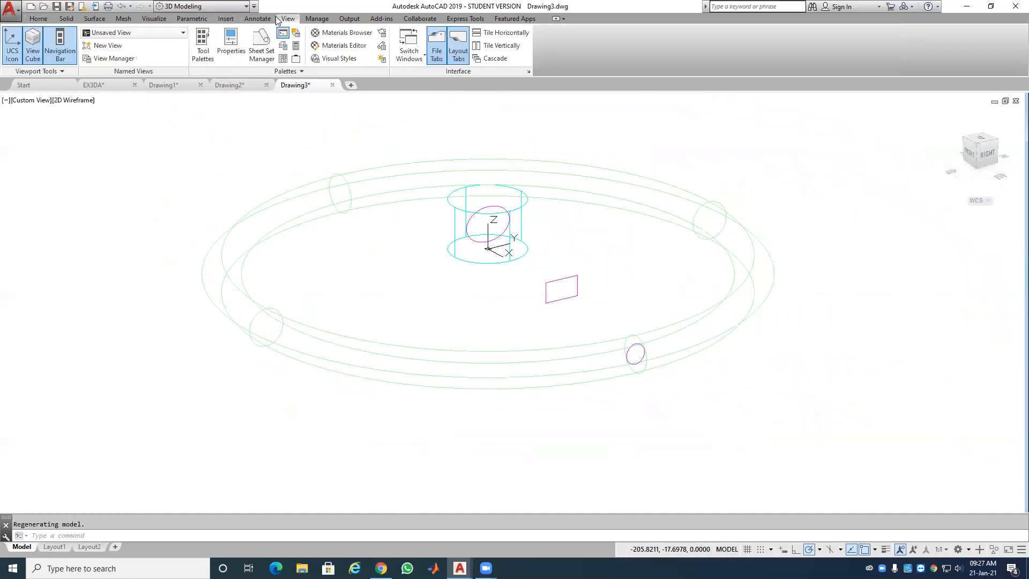
pyautogui.click(54, 51)
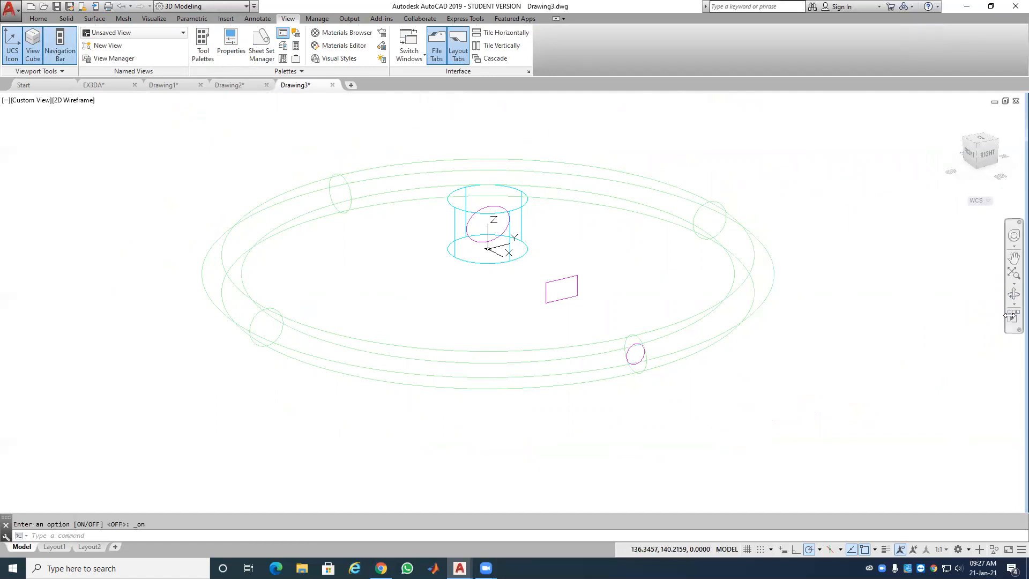
# Step: Orbit around the wireframe ring, ellipse and rectangle profiles from several angles
pyautogui.click(1013, 295)
pyautogui.moveTo(659, 317); pyautogui.dragTo(688, 297)
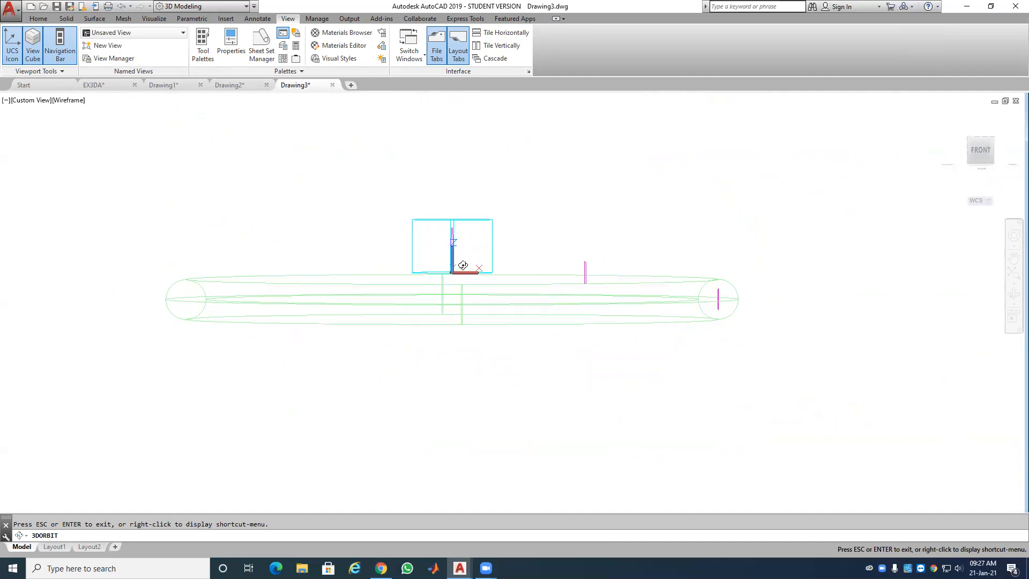
pyautogui.moveTo(484, 250); pyautogui.dragTo(452, 262)
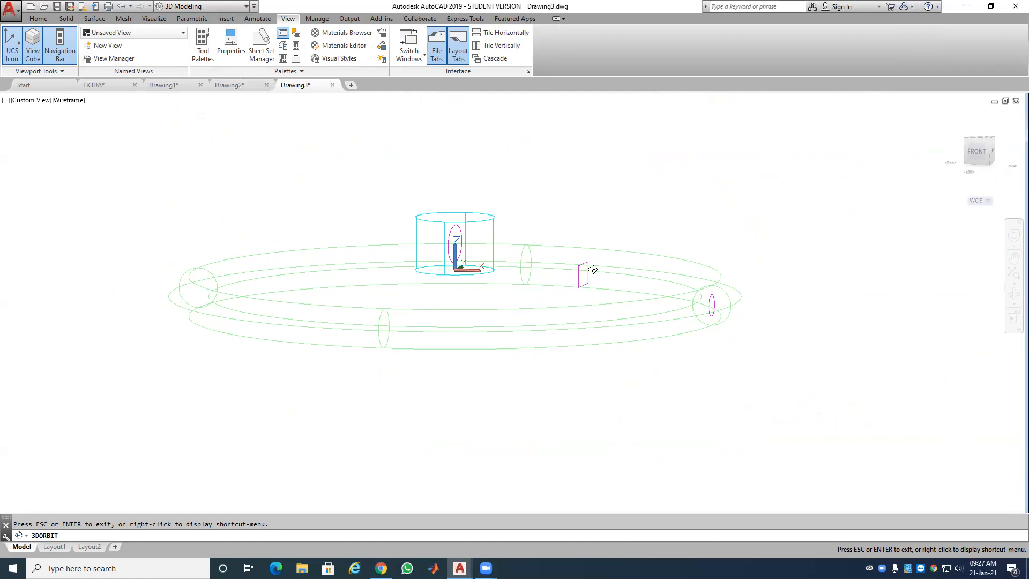
pyautogui.moveTo(610, 292); pyautogui.dragTo(678, 324)
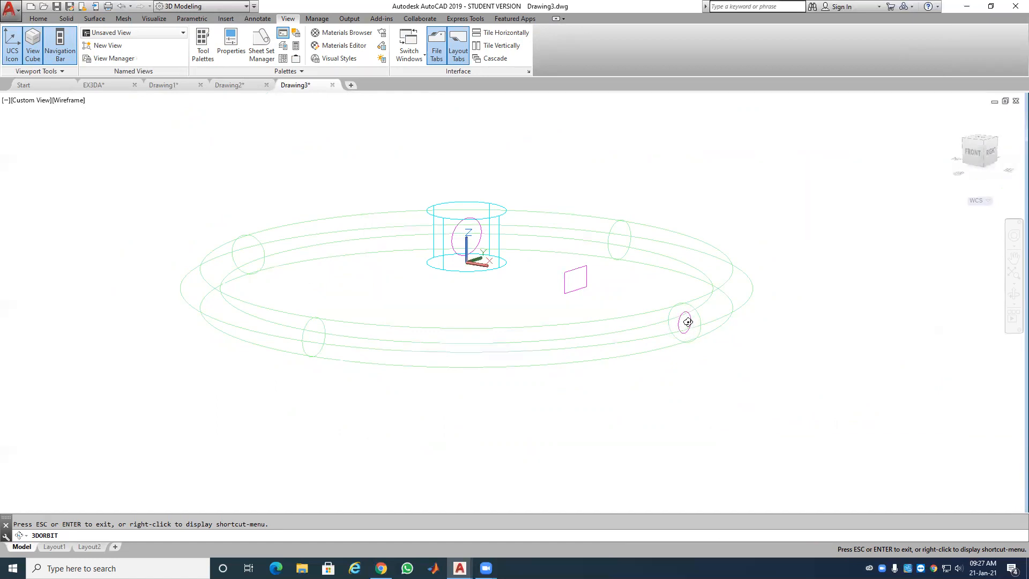
pyautogui.moveTo(687, 322); pyautogui.dragTo(659, 314)
pyautogui.rightClick(550, 255)
pyautogui.click(569, 258)
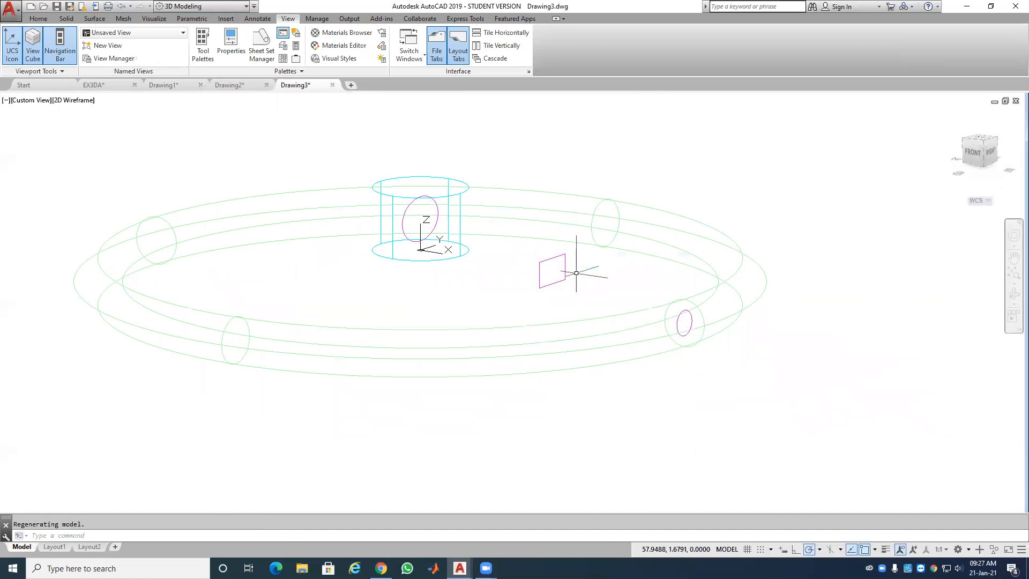
pyautogui.click(38, 18)
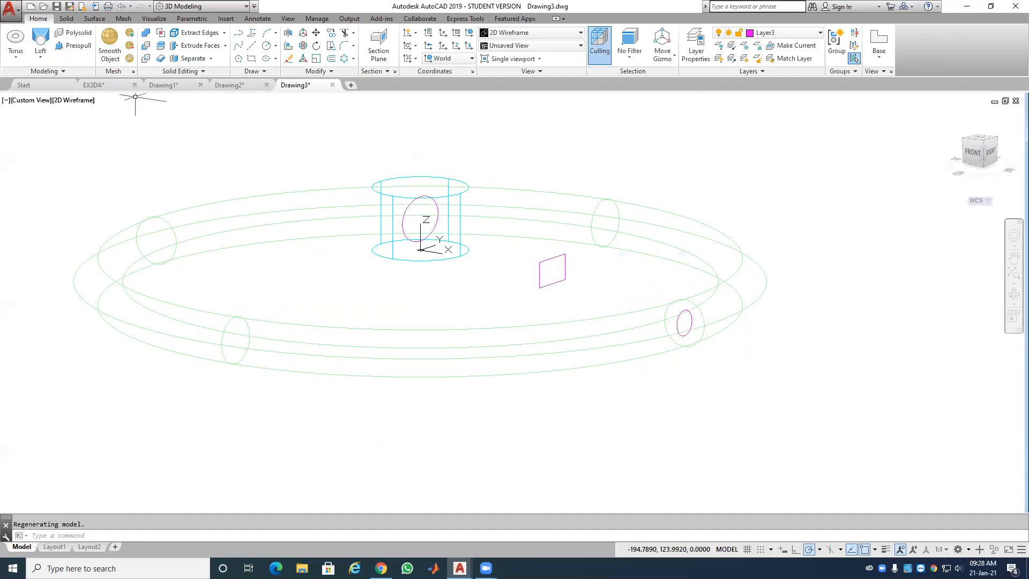
# Step: Loft a spoke through the hub ellipse, magenta square and rim ellipse using cross sections only
pyautogui.click(38, 41)
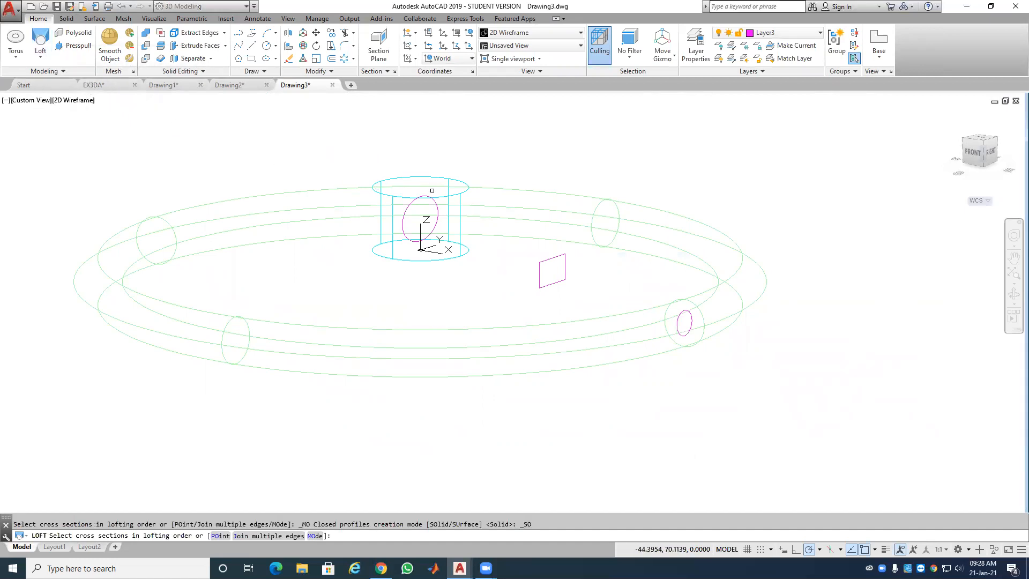
pyautogui.click(435, 203)
pyautogui.click(562, 254)
pyautogui.click(687, 311)
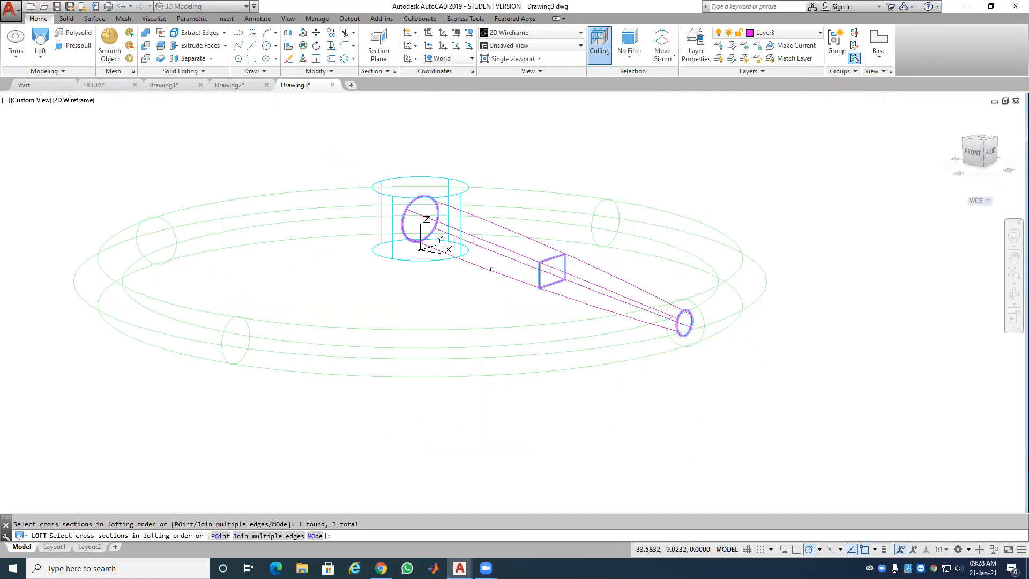
pyautogui.rightClick(566, 153)
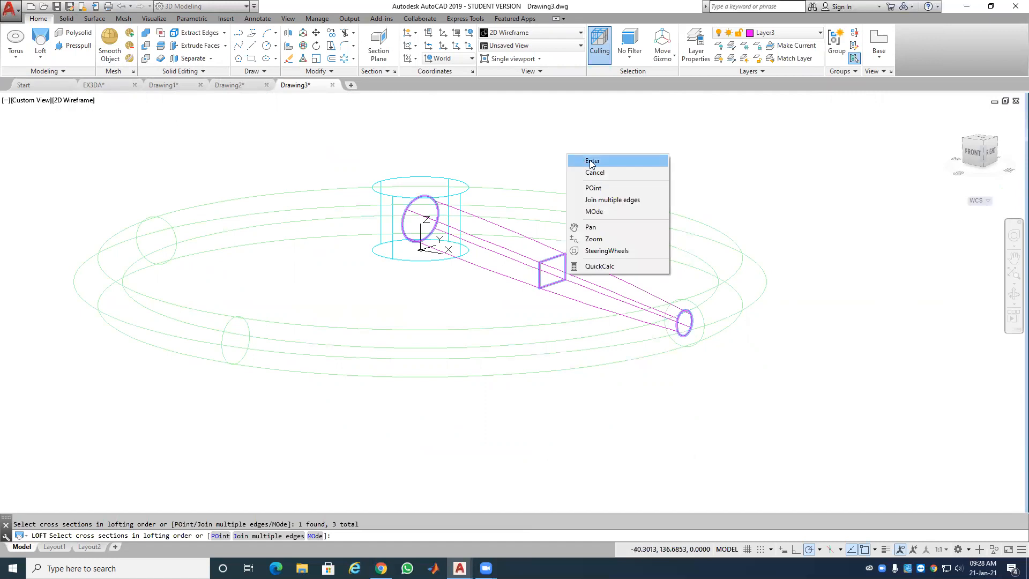
pyautogui.click(585, 159)
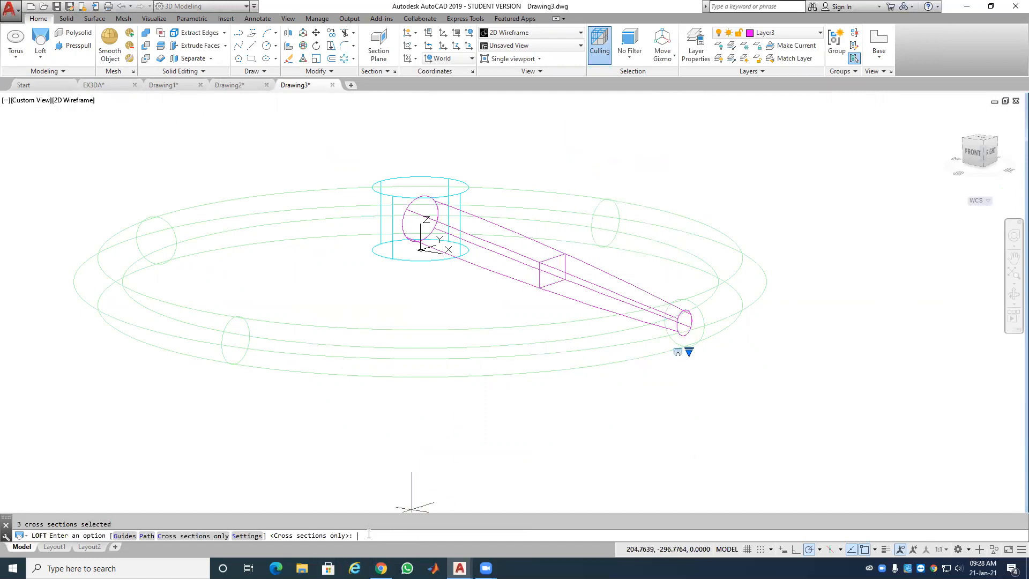
pyautogui.press('Return')
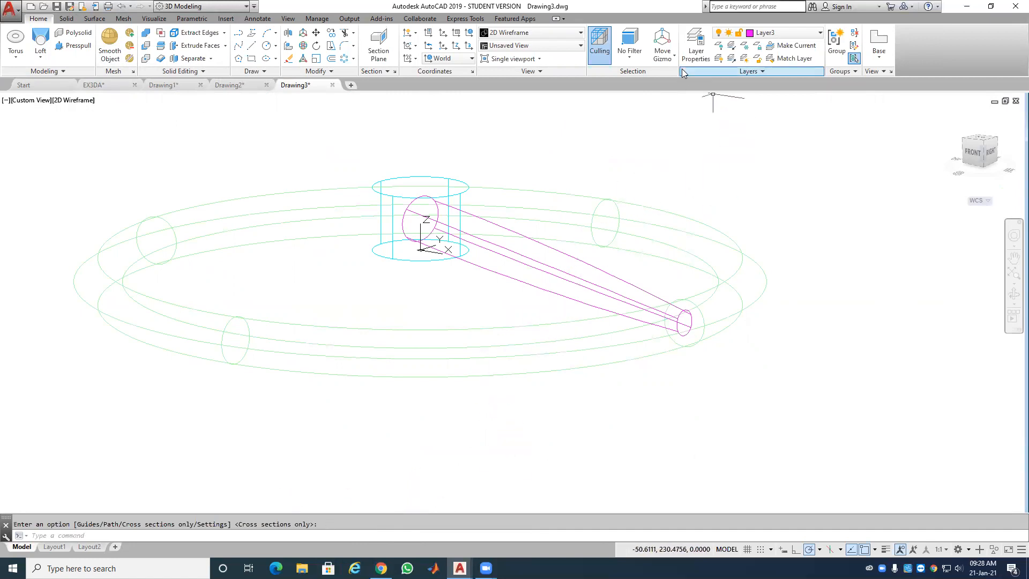
# Step: Switch to Shaded with Edges and orbit to look down onto the hub and spoke
pyautogui.click(521, 34)
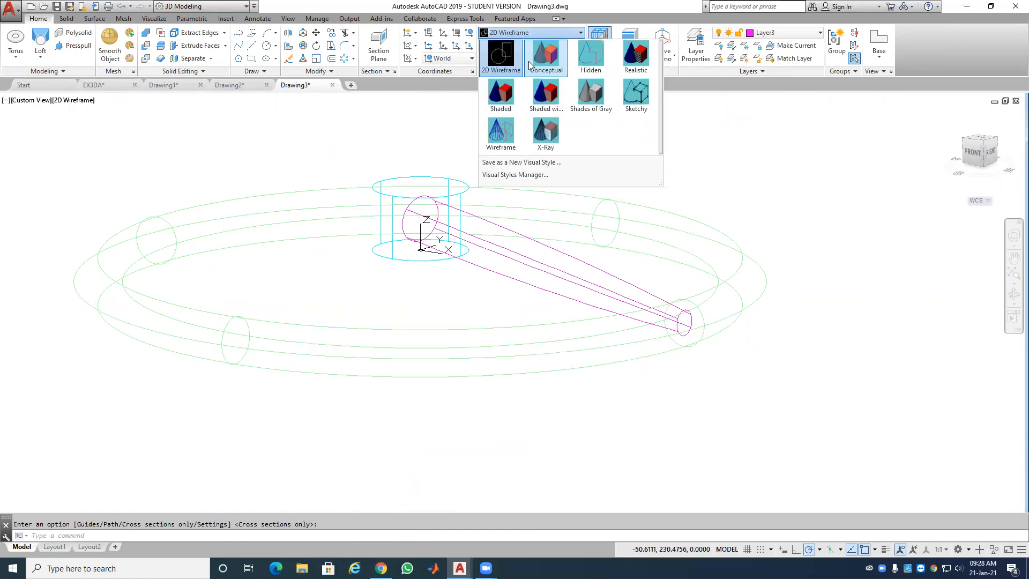
pyautogui.click(540, 98)
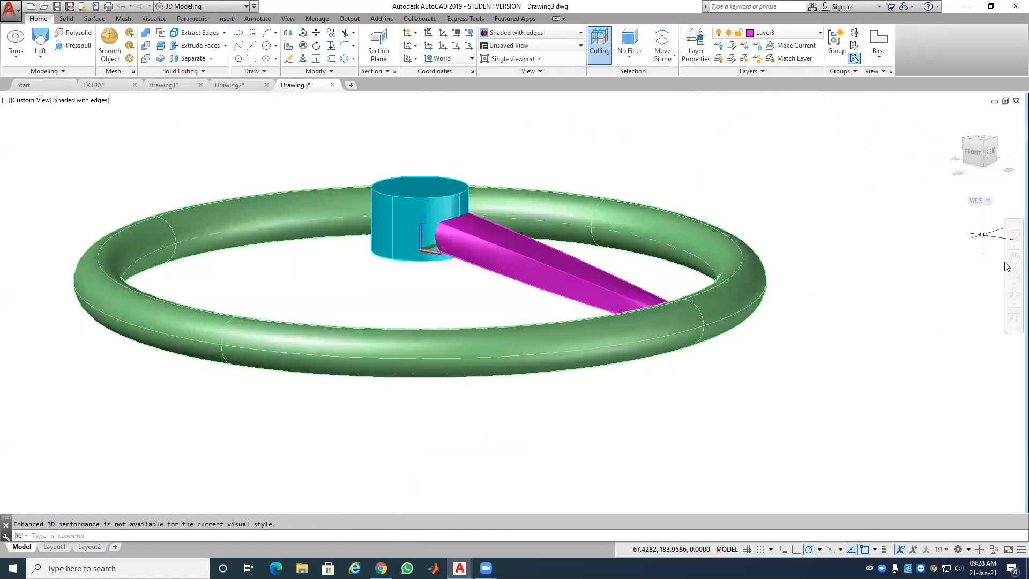
pyautogui.click(1014, 294)
pyautogui.moveTo(762, 276); pyautogui.dragTo(789, 305)
pyautogui.rightClick(803, 277)
pyautogui.click(820, 279)
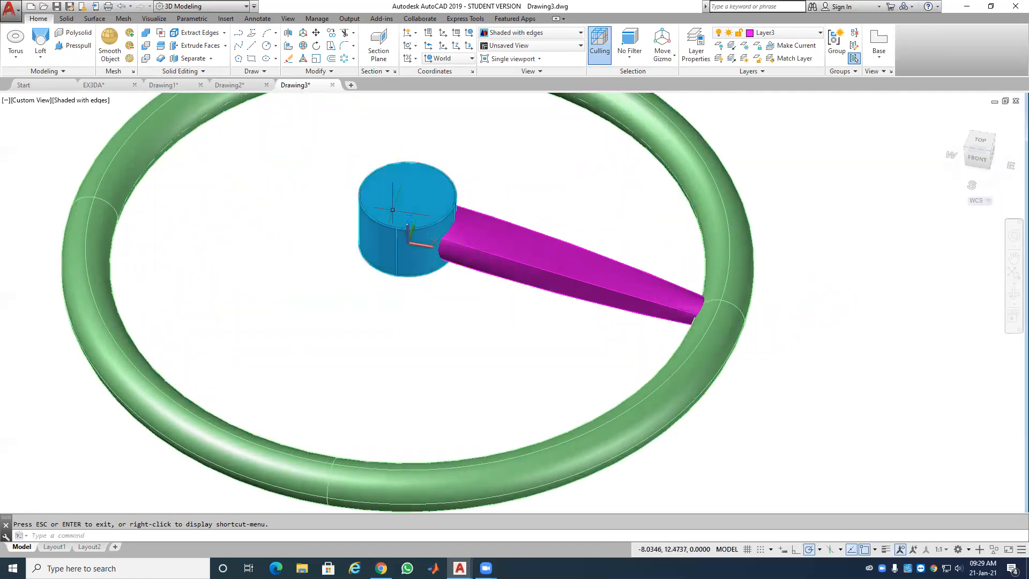
pyautogui.click(223, 114)
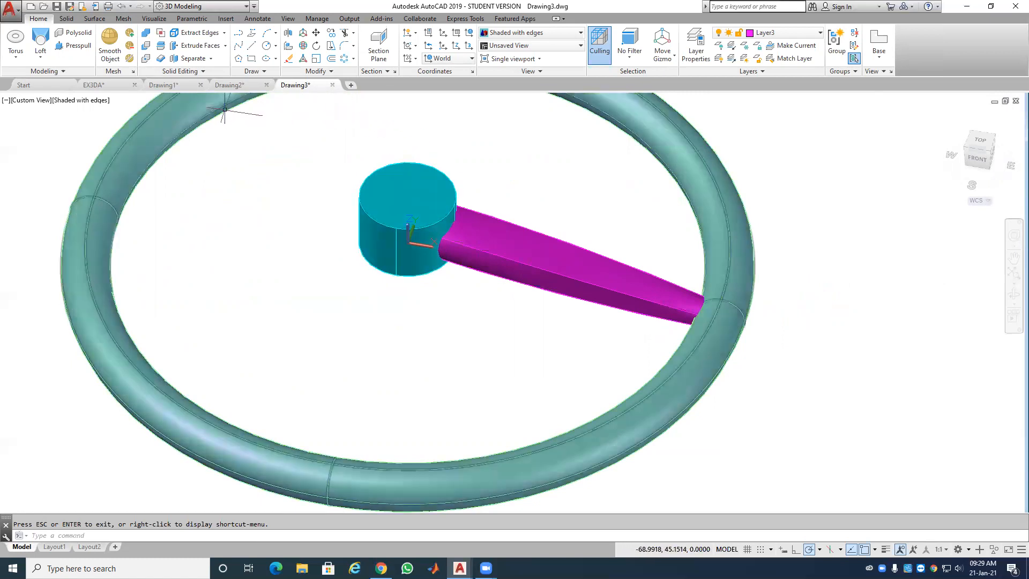
pyautogui.click(147, 33)
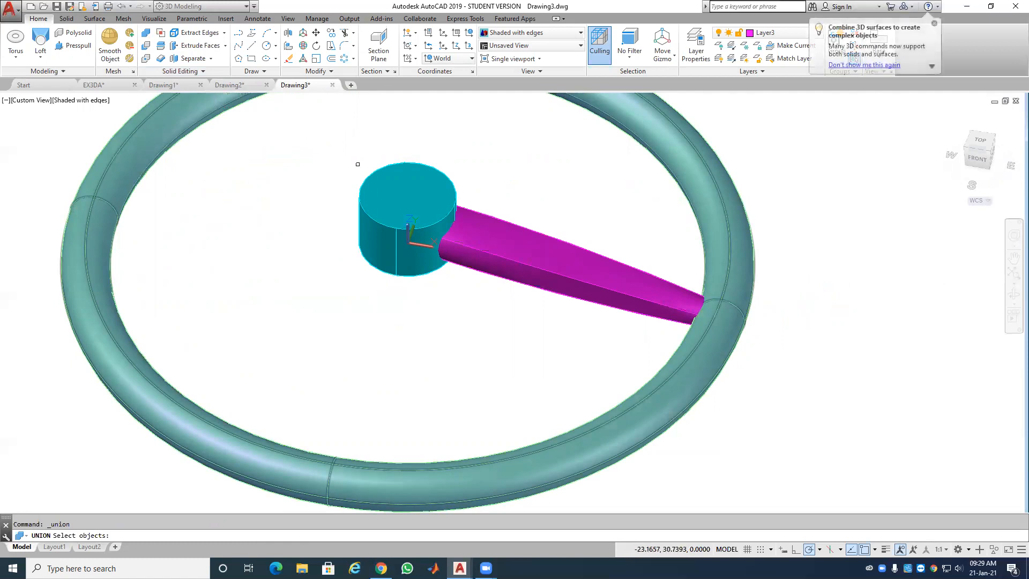
pyautogui.click(392, 172)
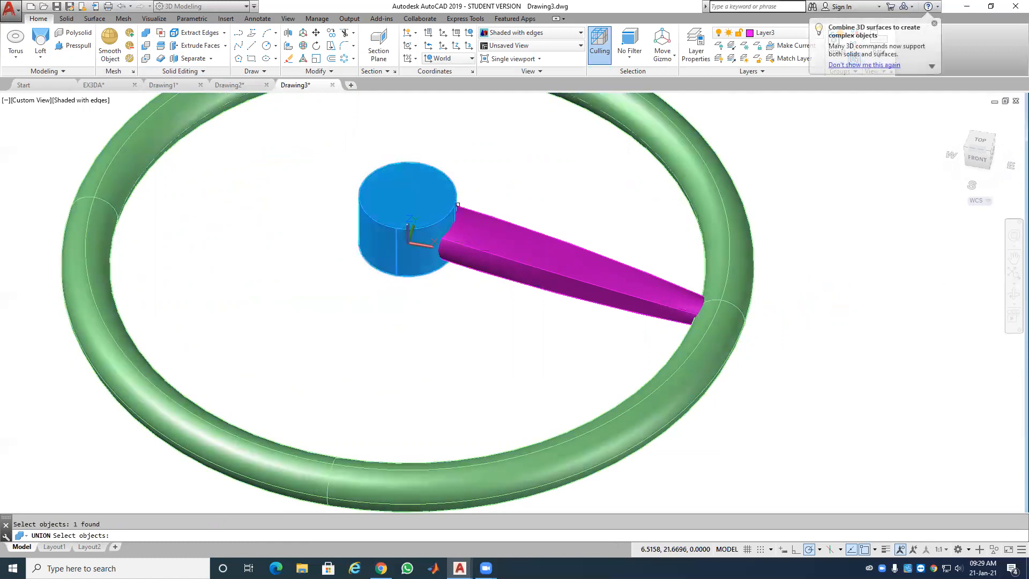
pyautogui.click(560, 239)
pyautogui.click(700, 187)
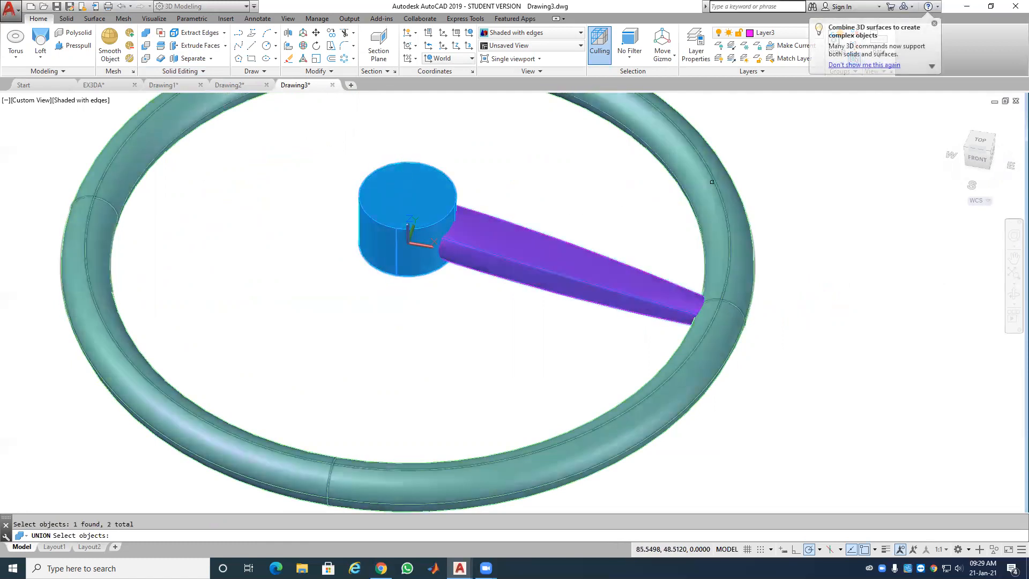
pyautogui.press('Return')
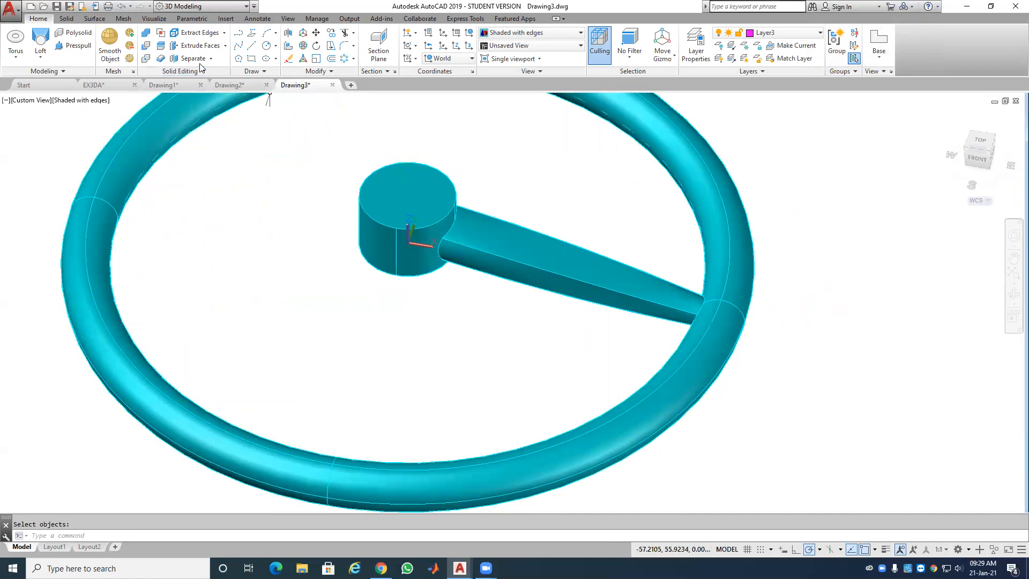
pyautogui.click(122, 7)
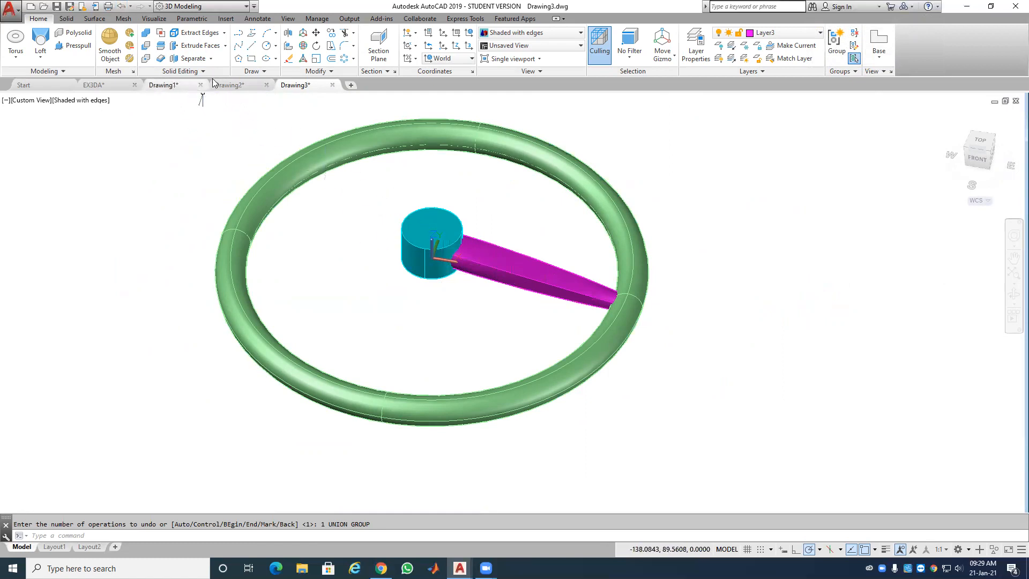
pyautogui.click(345, 59)
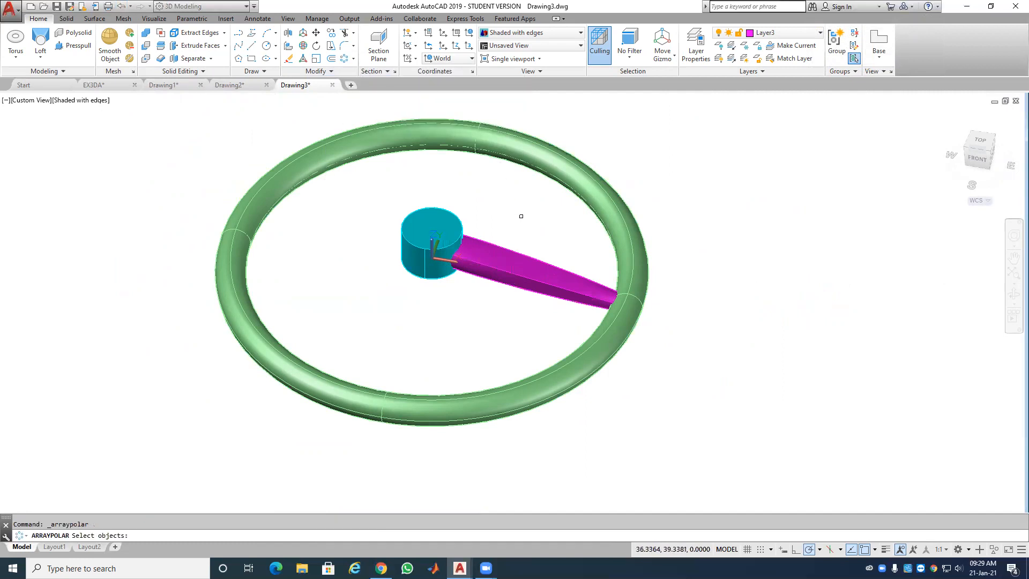
pyautogui.click(513, 261)
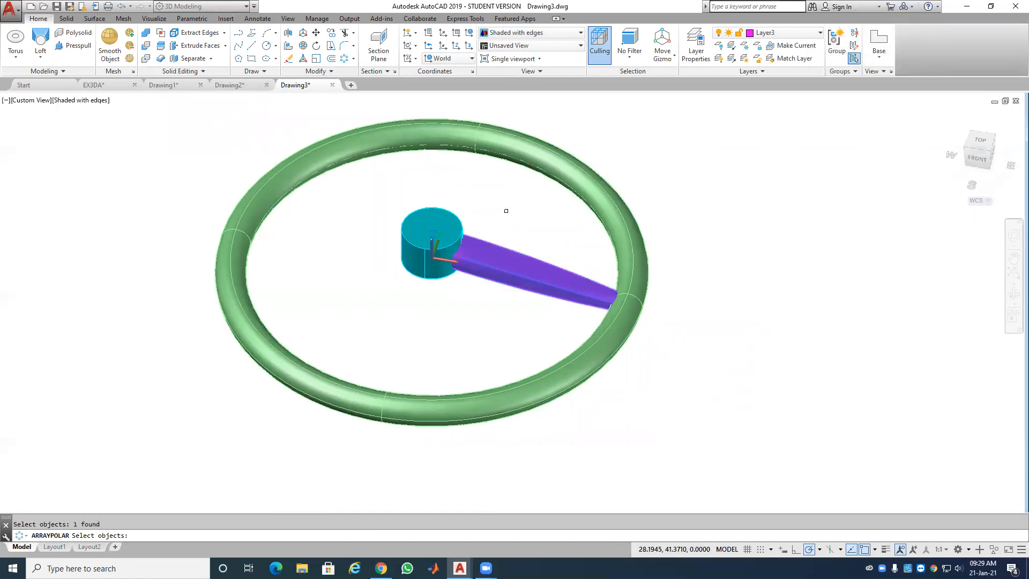
pyautogui.press('Return')
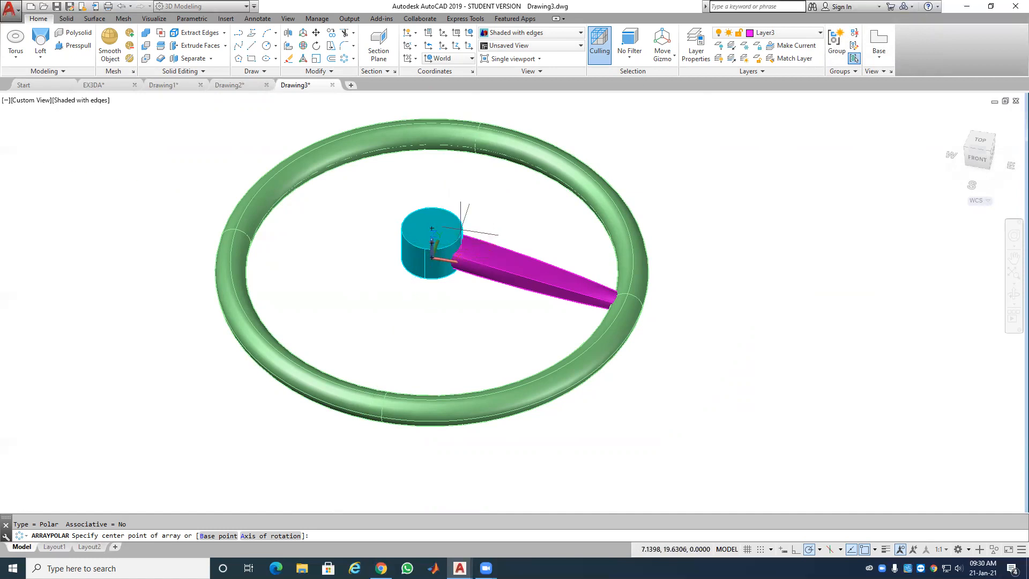
pyautogui.rightClick(523, 205)
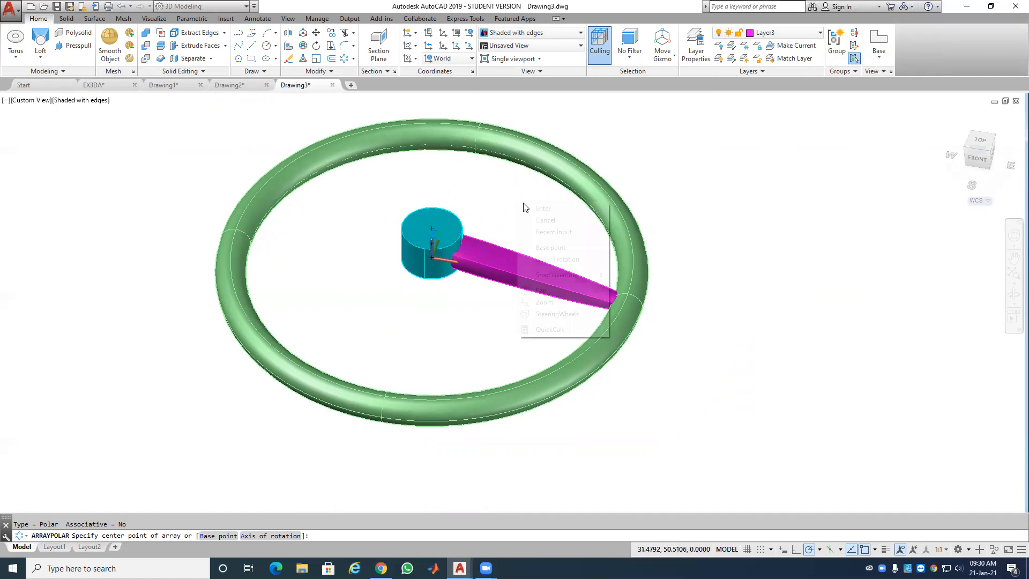
pyautogui.click(572, 260)
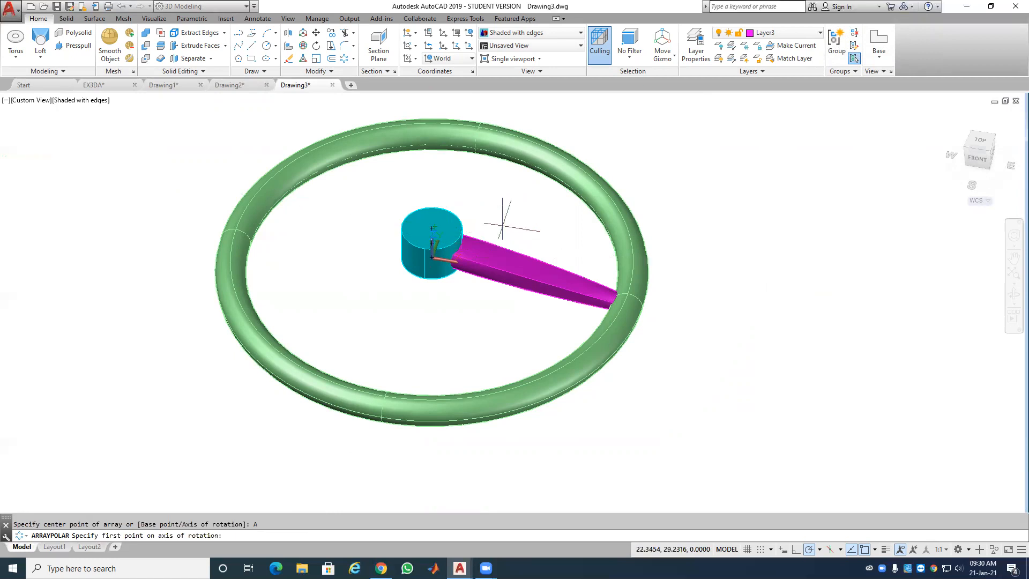
pyautogui.click(433, 229)
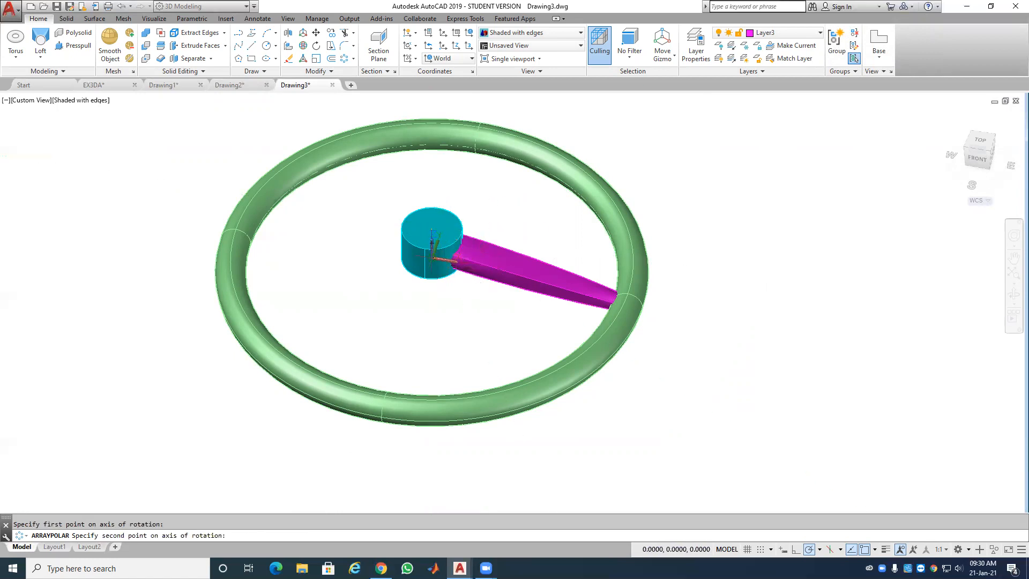
pyautogui.click(432, 242)
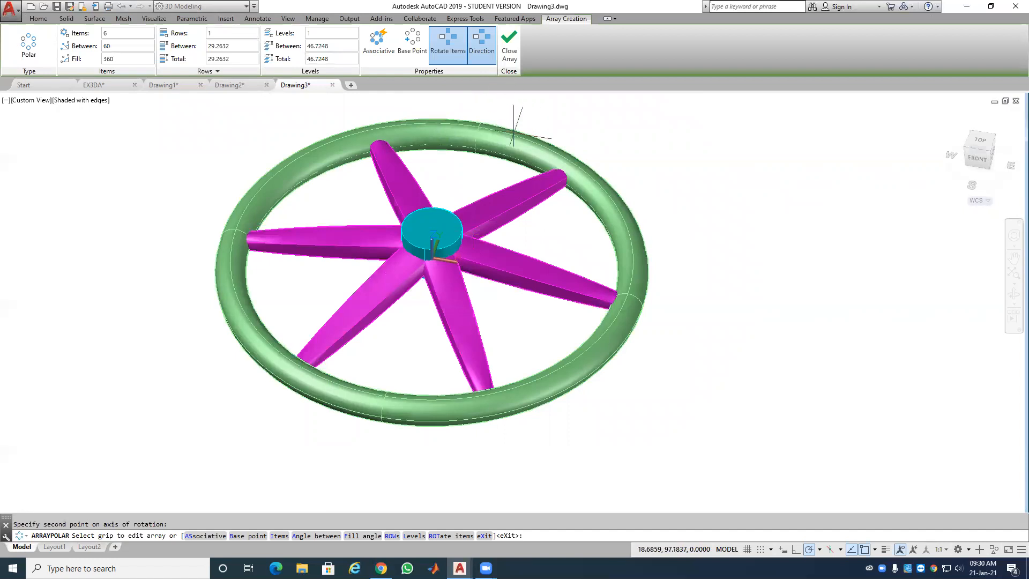
pyautogui.press('Escape')
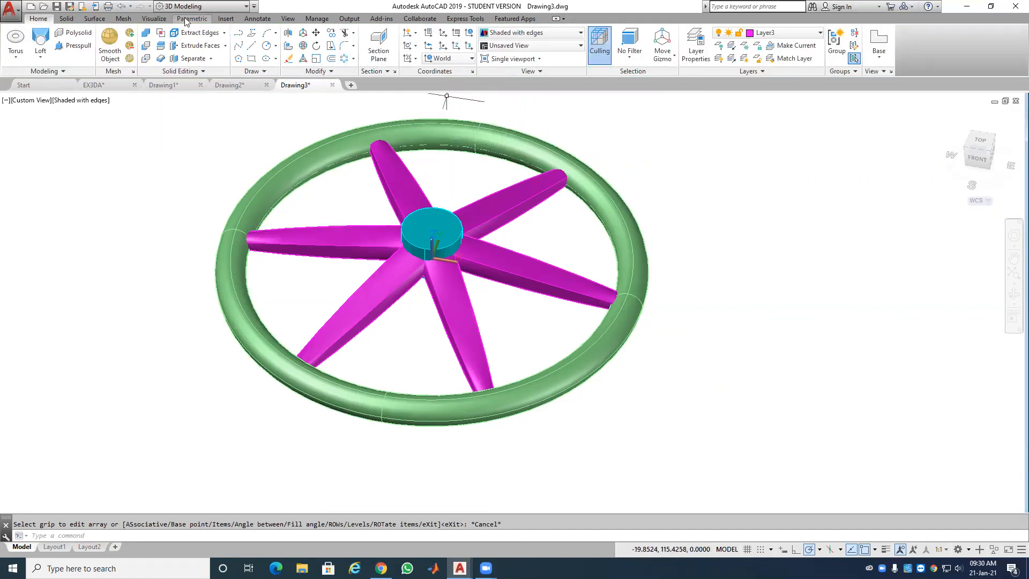
pyautogui.click(123, 7)
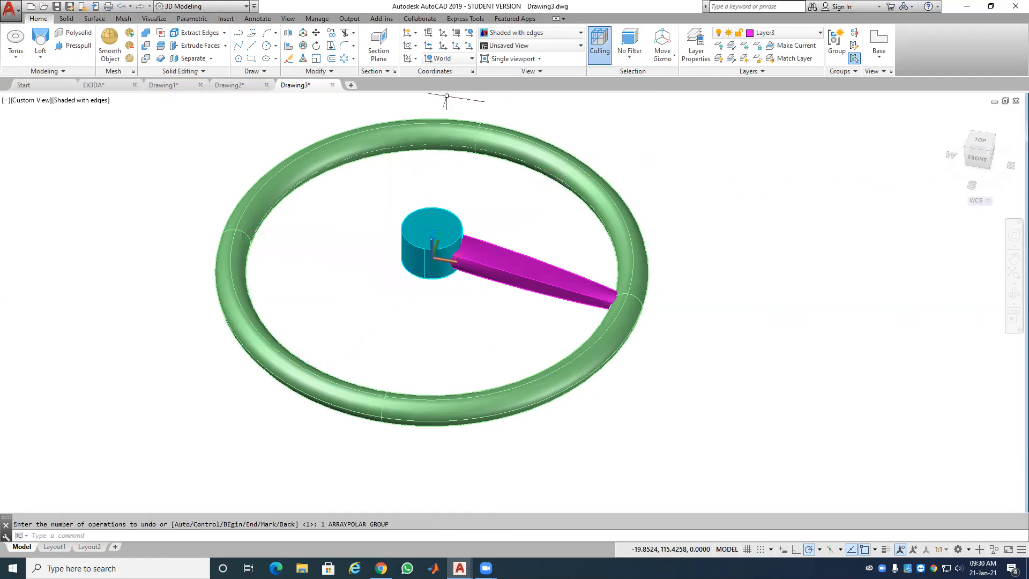
# Step: Polar-array the spoke around the hub centre as 3 items, 120° apart
pyautogui.click(346, 59)
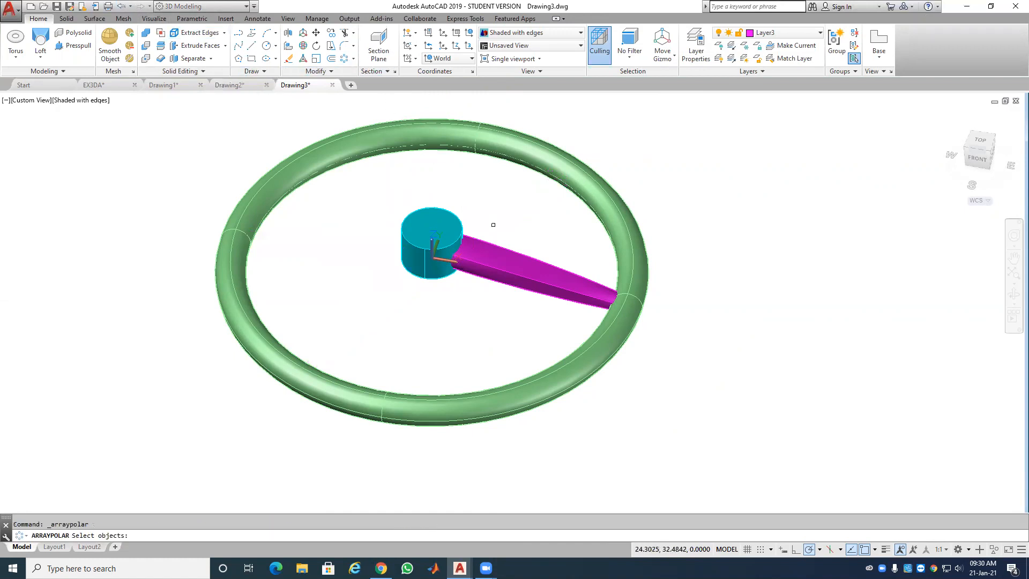
pyautogui.click(499, 242)
pyautogui.press('Return')
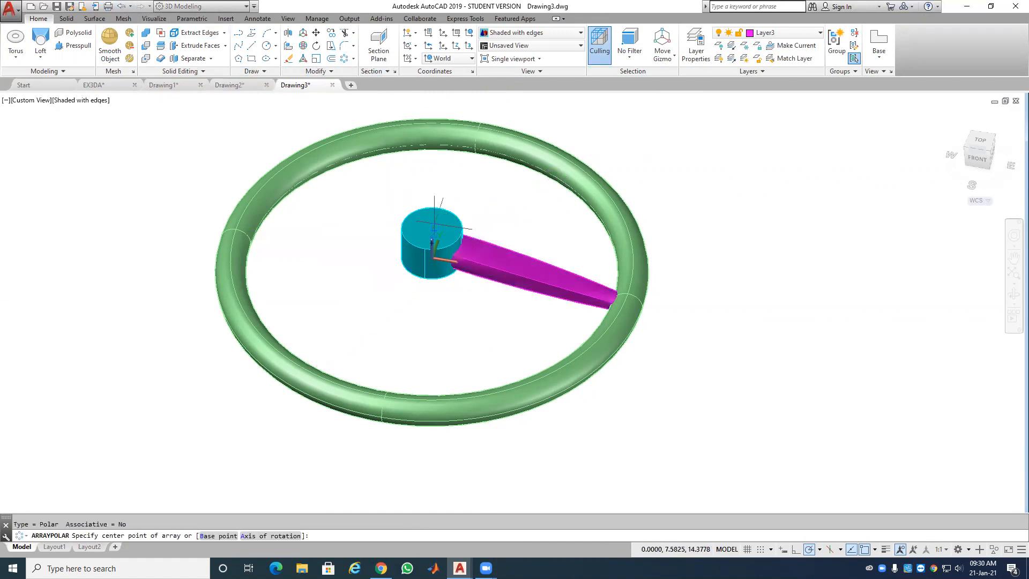
pyautogui.click(432, 232)
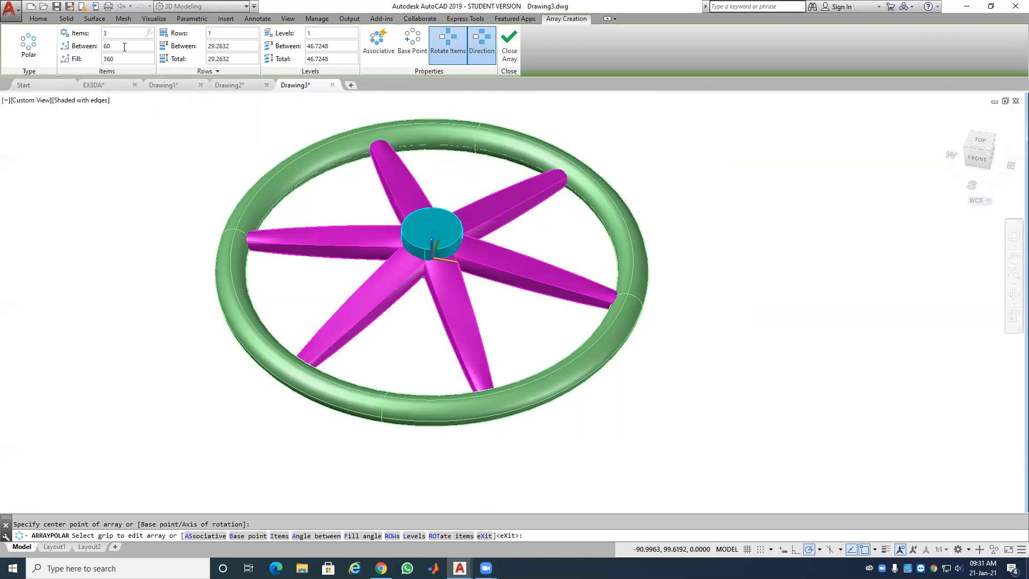
pyautogui.press('Return')
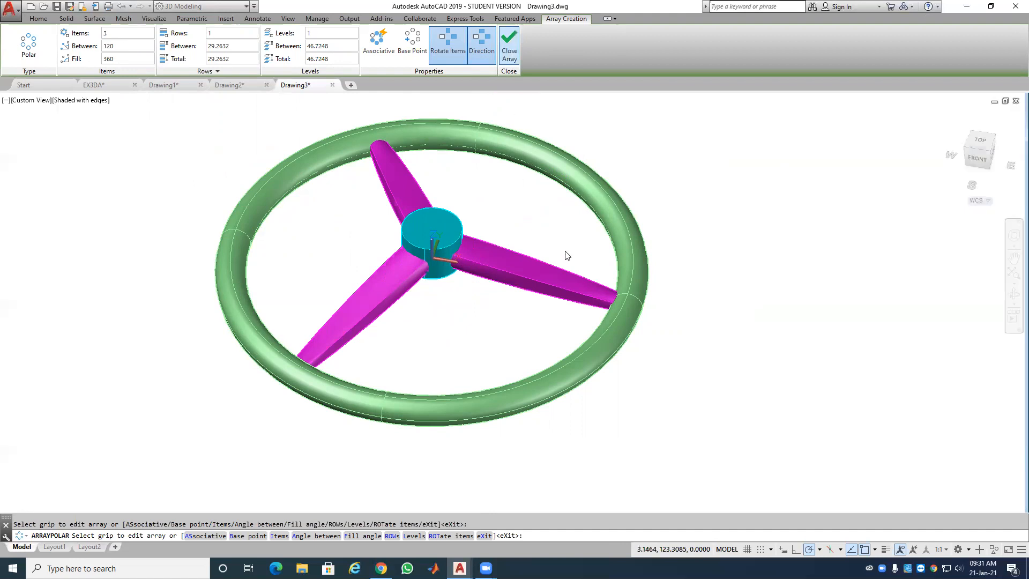
pyautogui.press('Return')
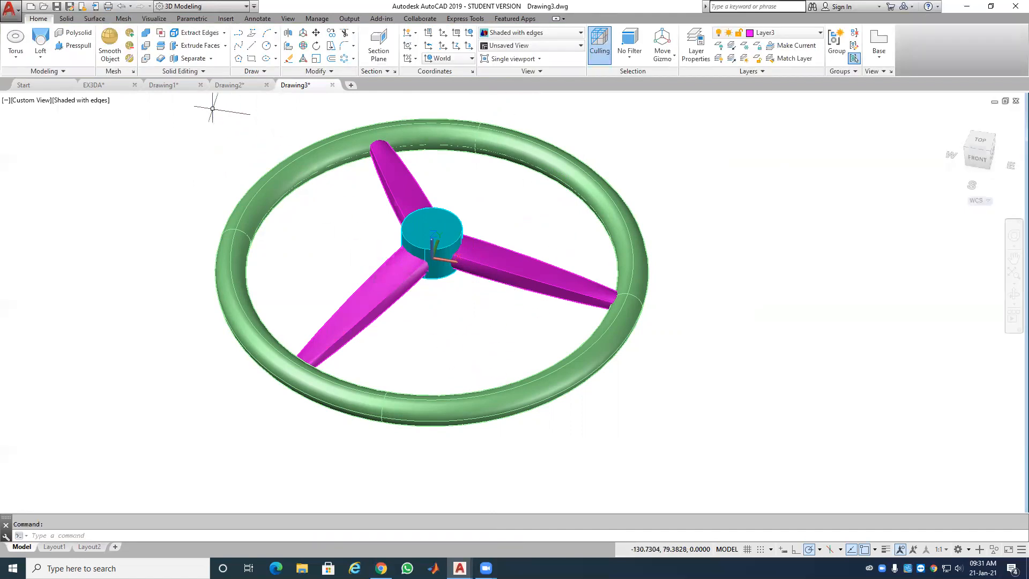
# Step: Union the rim, hub and all three spokes into one solid, then go to Layout1
pyautogui.click(146, 33)
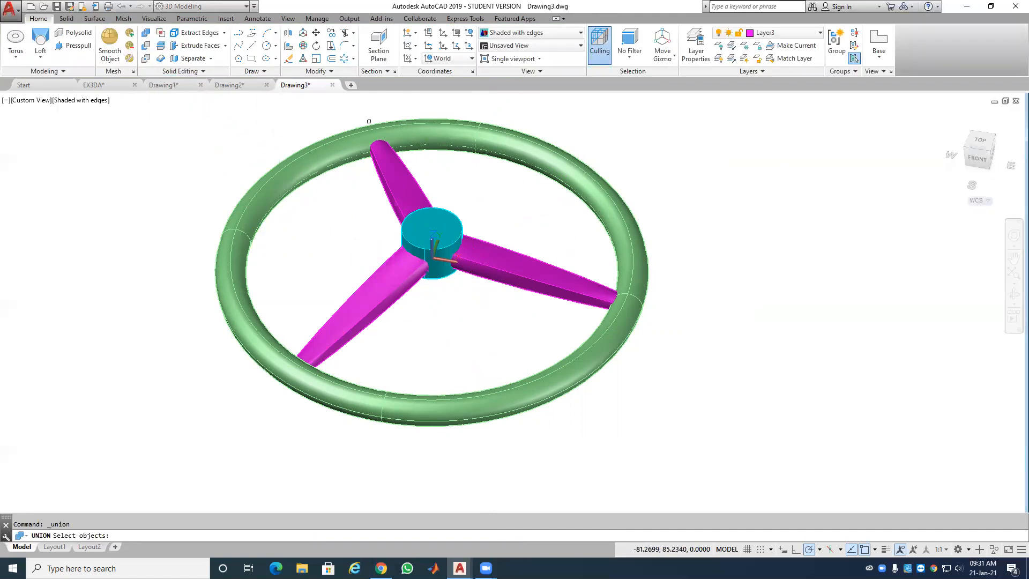
pyautogui.click(527, 150)
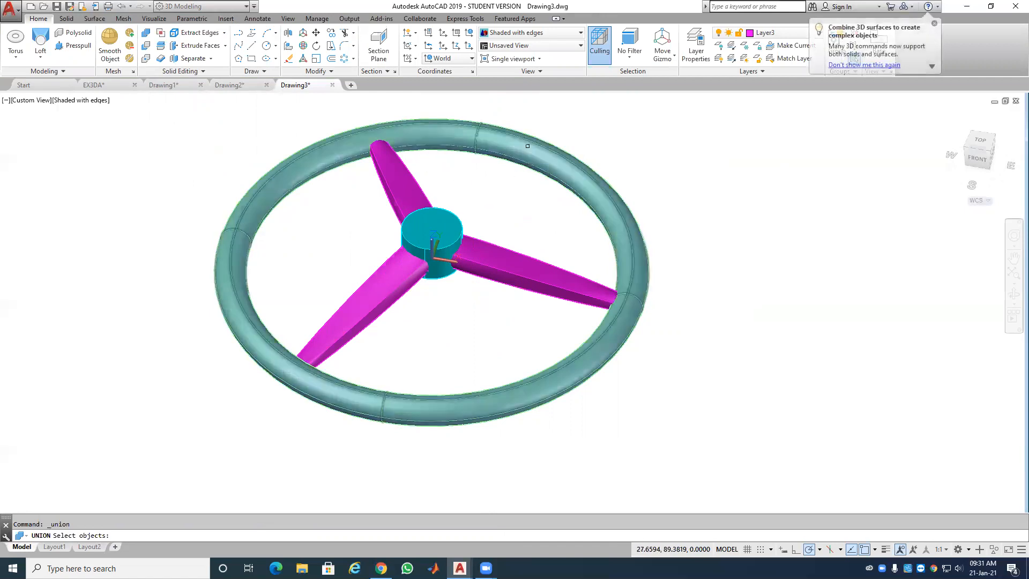
pyautogui.click(414, 181)
pyautogui.click(430, 224)
pyautogui.click(395, 274)
pyautogui.click(485, 262)
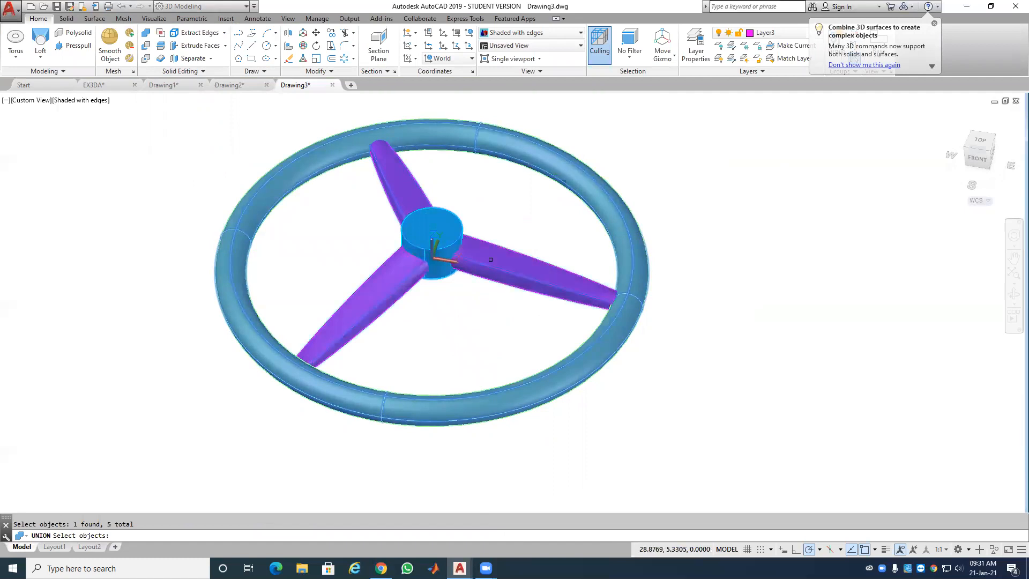
pyautogui.press('Return')
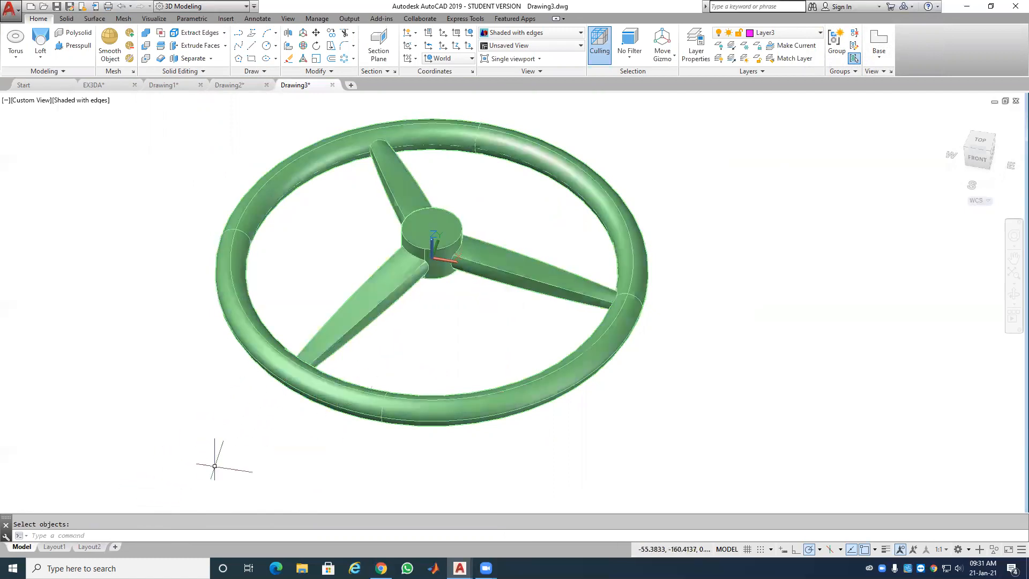
pyautogui.click(54, 547)
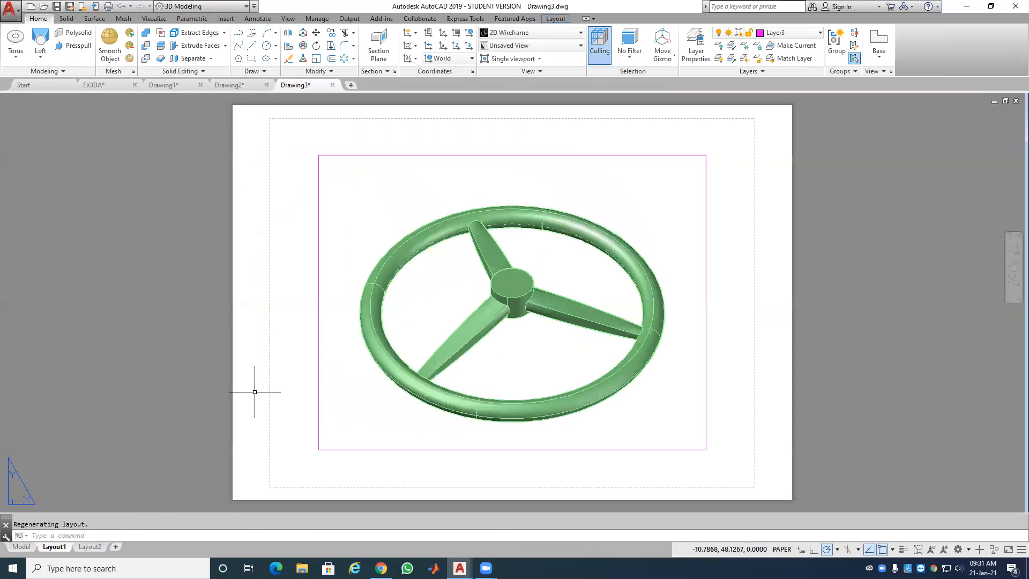
# Step: Erase Layout1's default wheel viewport, leaving a blank sheet
pyautogui.click(318, 340)
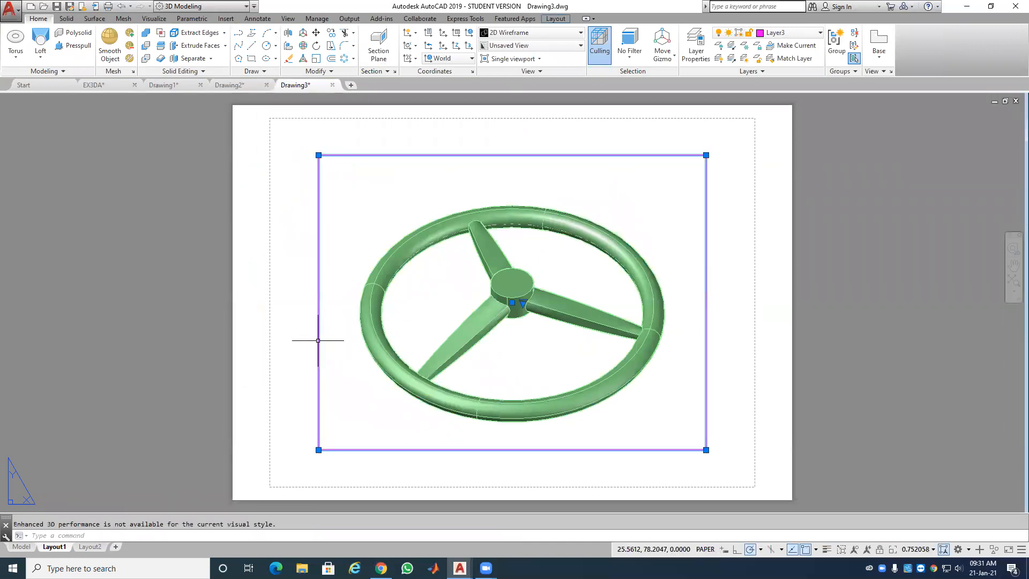
pyautogui.press('Delete')
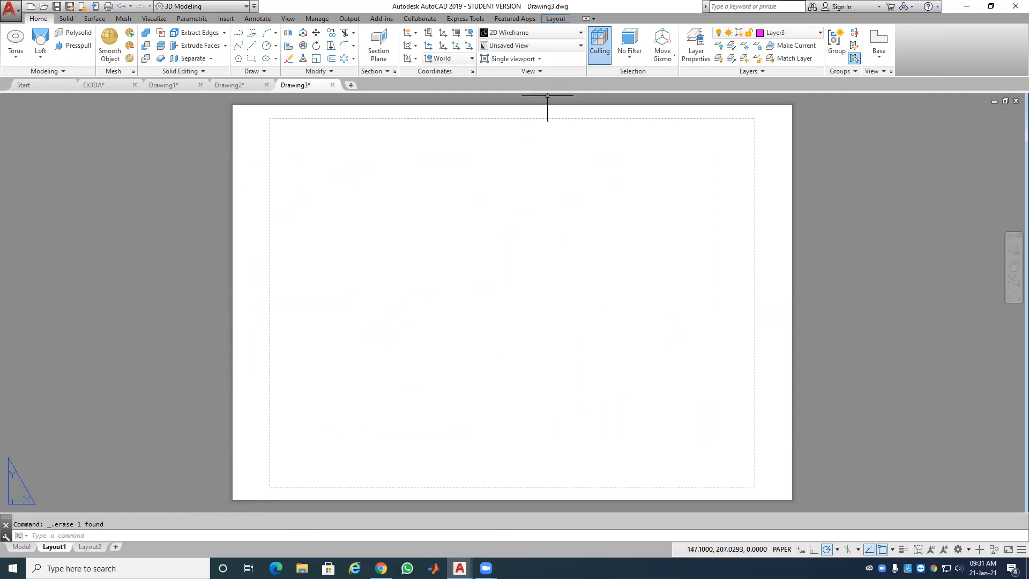
pyautogui.click(557, 20)
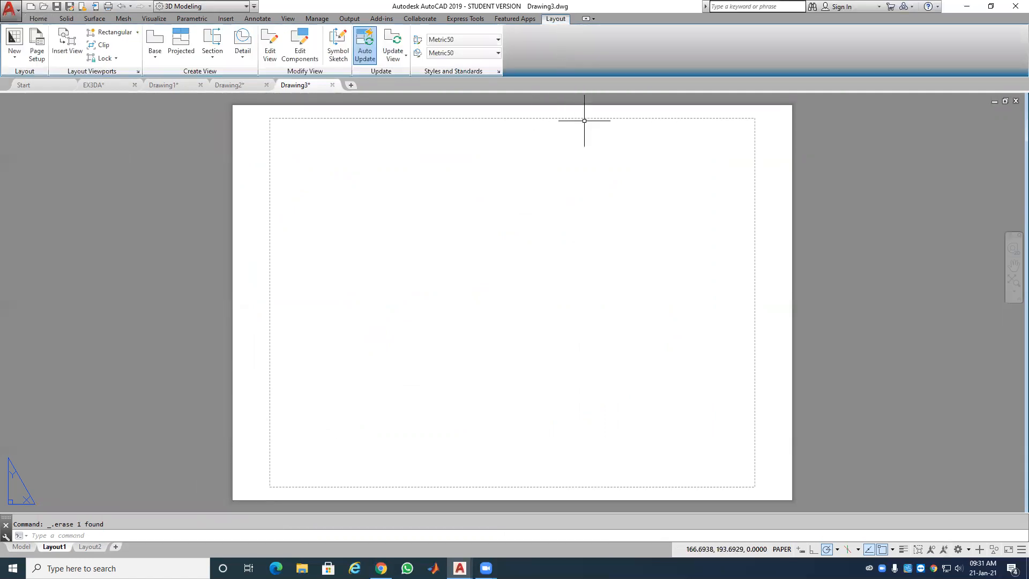
pyautogui.click(498, 72)
# Step: Set third-angle projection and place a Top base view of the wheel at the sheet's upper left
pyautogui.click(445, 273)
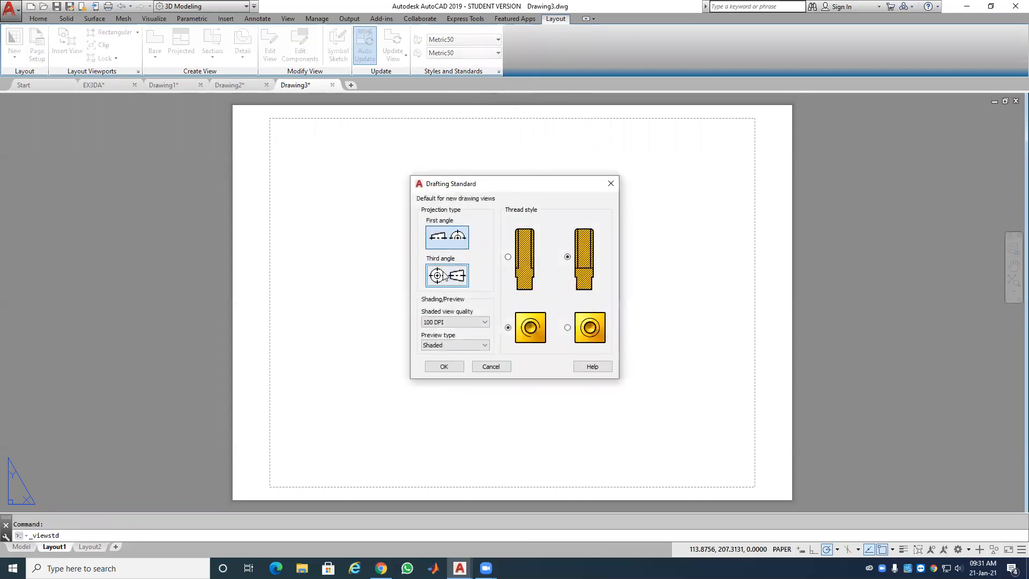
pyautogui.click(443, 367)
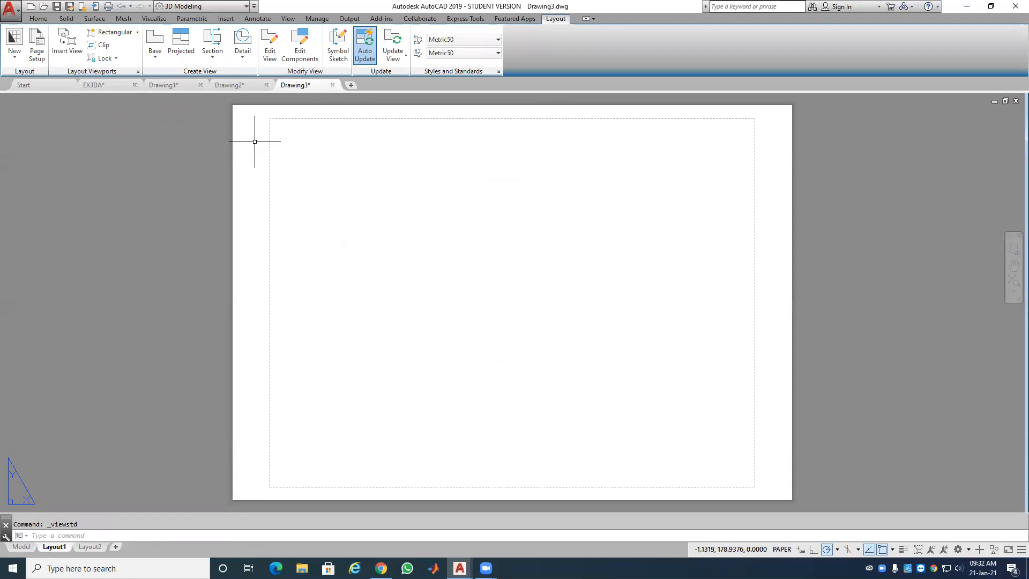
pyautogui.click(155, 54)
pyautogui.click(173, 75)
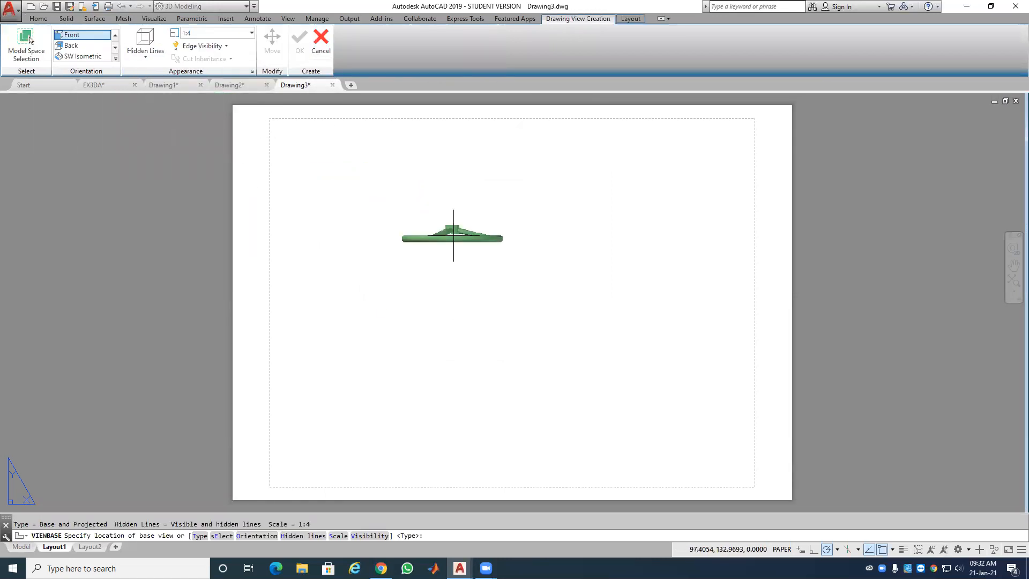
pyautogui.click(114, 47)
pyautogui.click(115, 35)
pyautogui.click(115, 35)
pyautogui.click(81, 46)
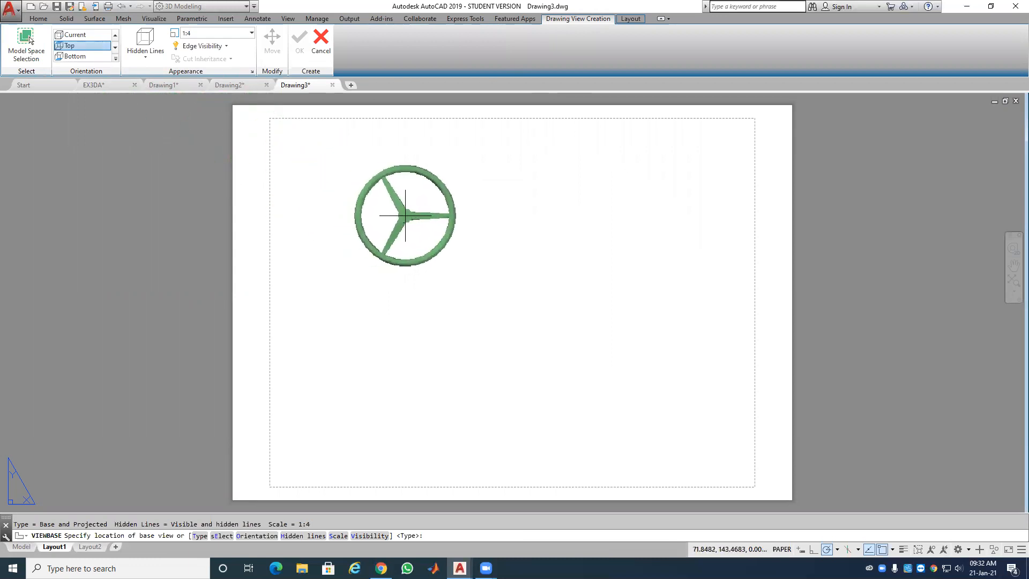
pyautogui.click(406, 215)
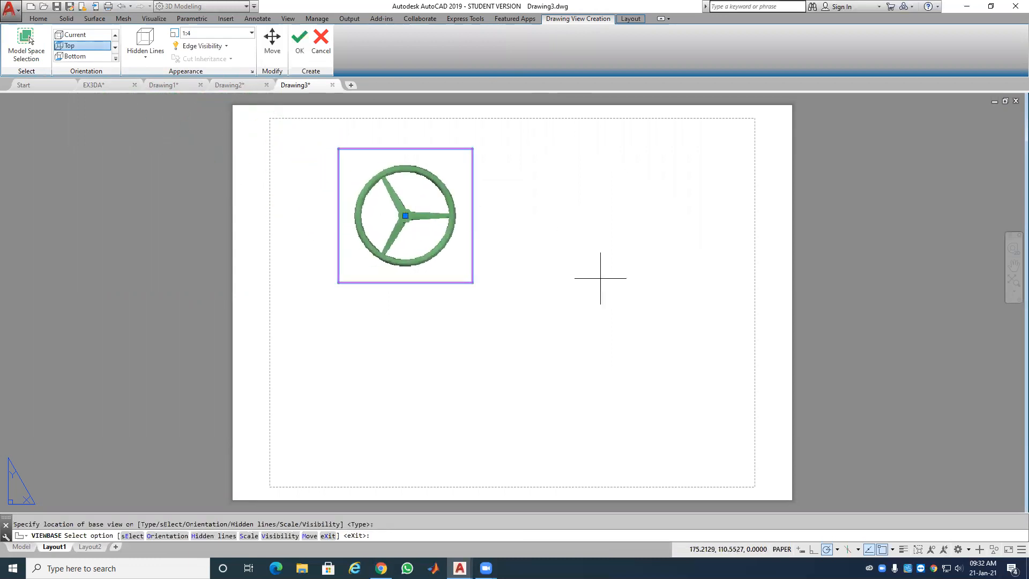
pyautogui.click(300, 42)
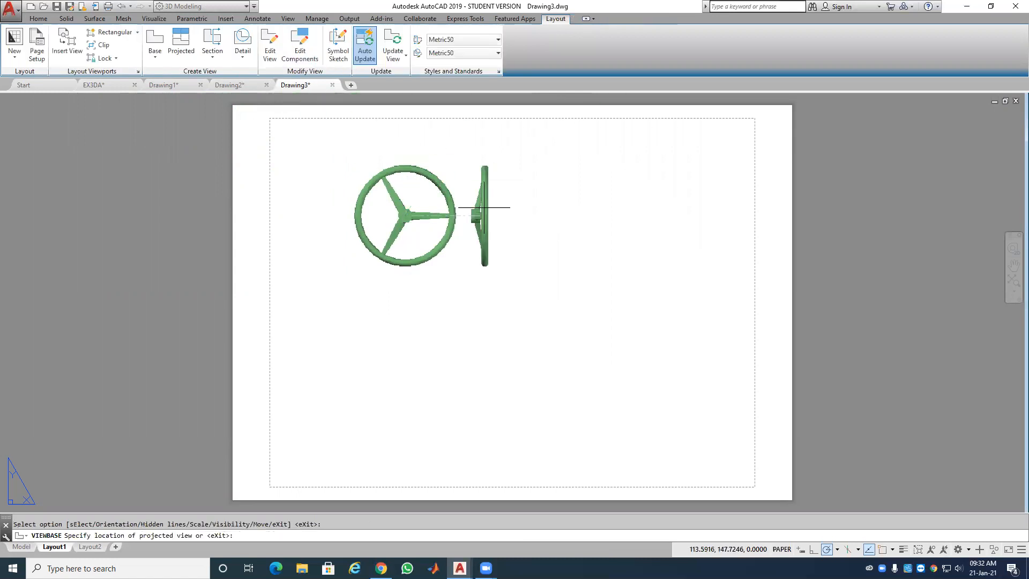
pyautogui.press('Return')
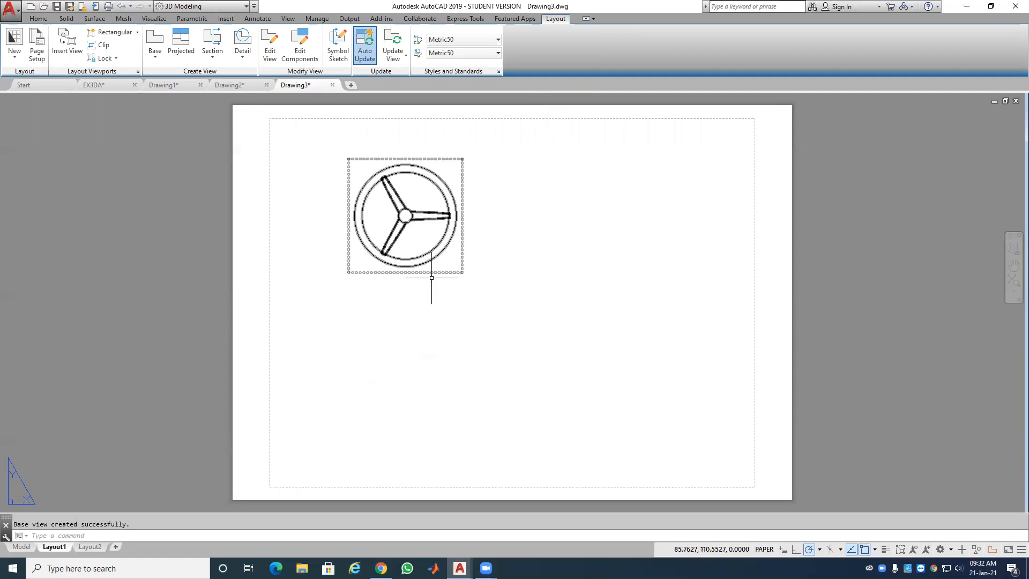
# Step: Zoom over the placed top view of the wheel and bring up the section view types
pyautogui.scroll(2, 424, 270)
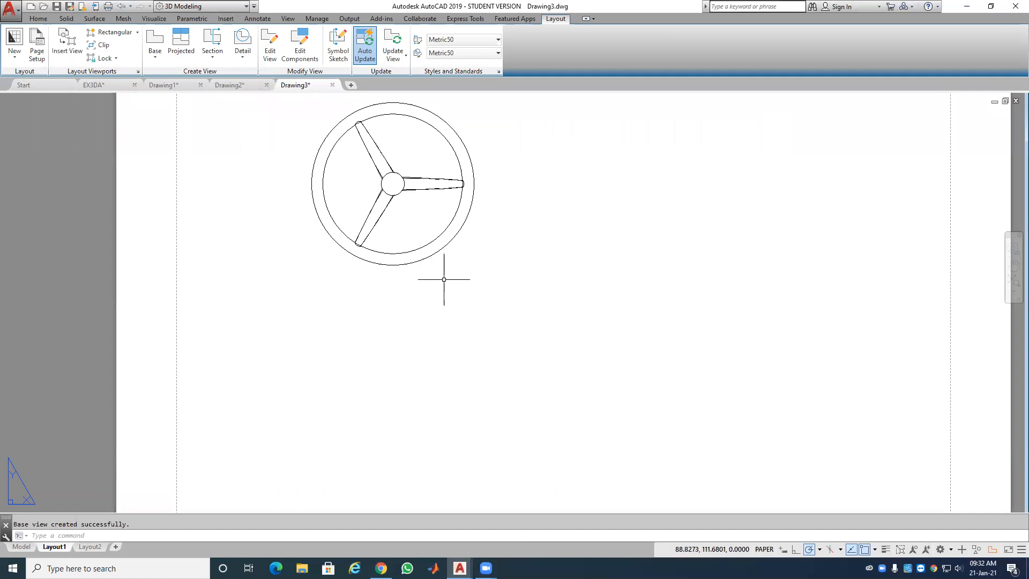
pyautogui.scroll(-3, 399, 331)
pyautogui.scroll(2, 398, 328)
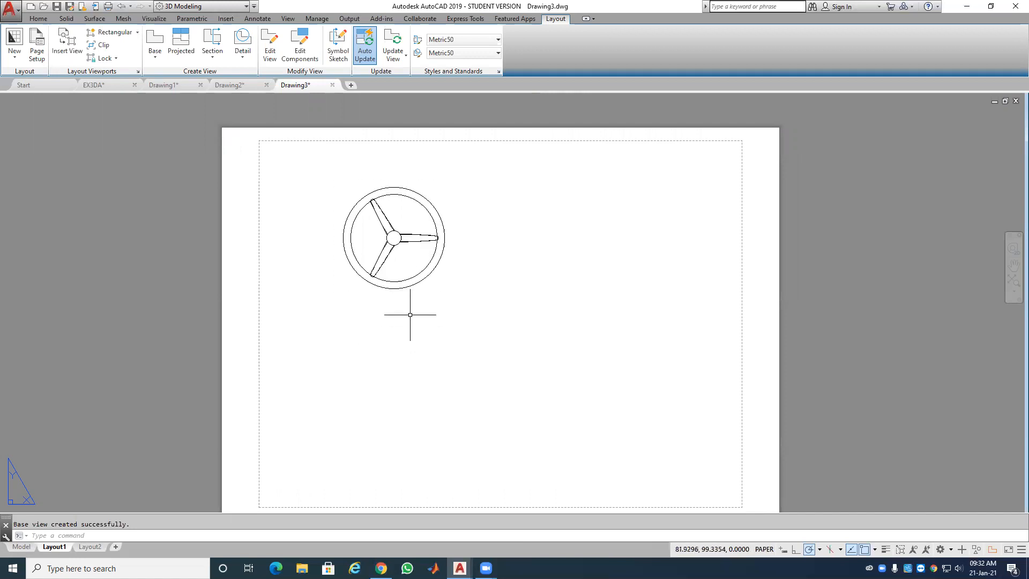
pyautogui.scroll(4, 392, 272)
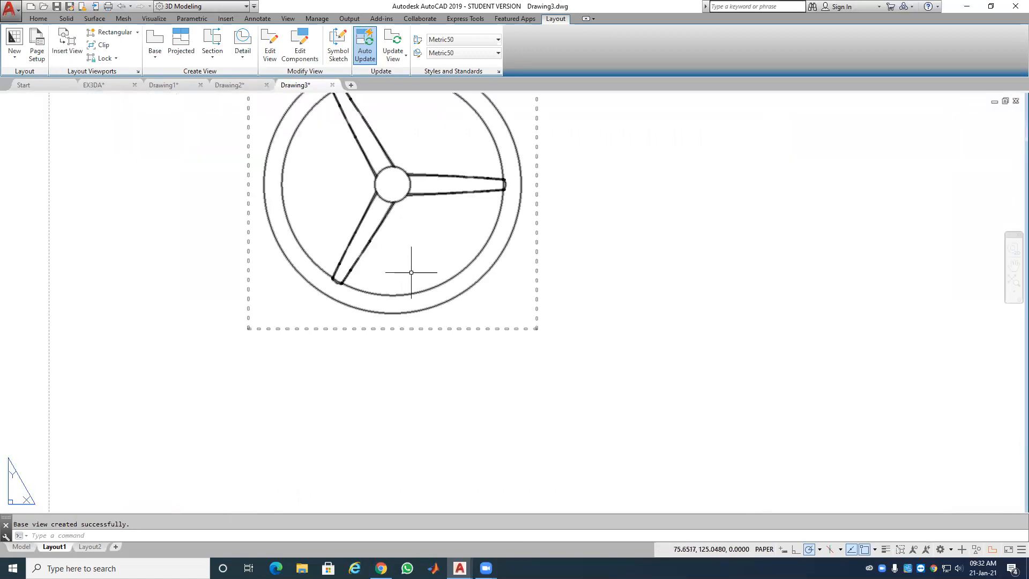
pyautogui.scroll(-2, 411, 272)
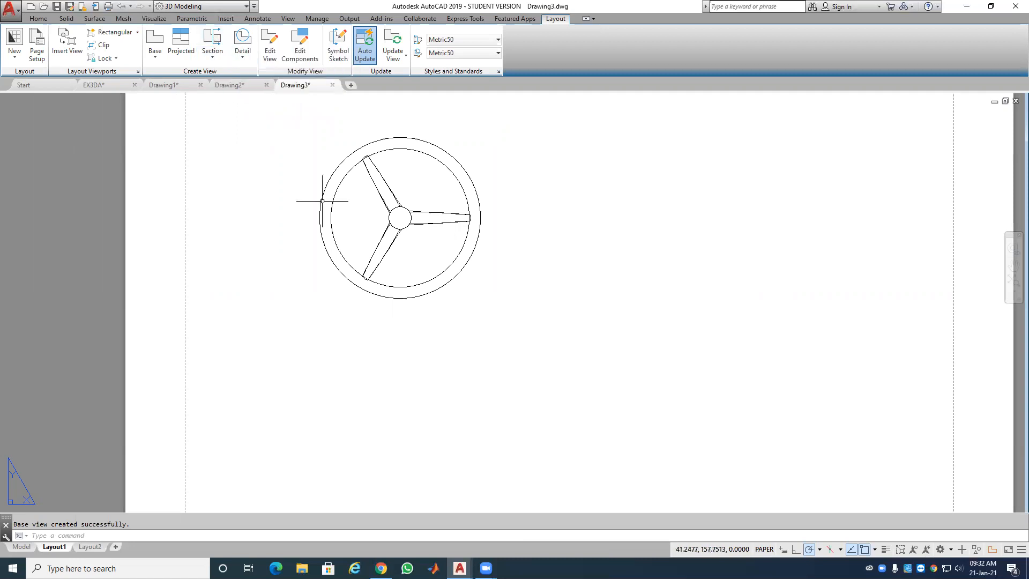
pyautogui.click(213, 57)
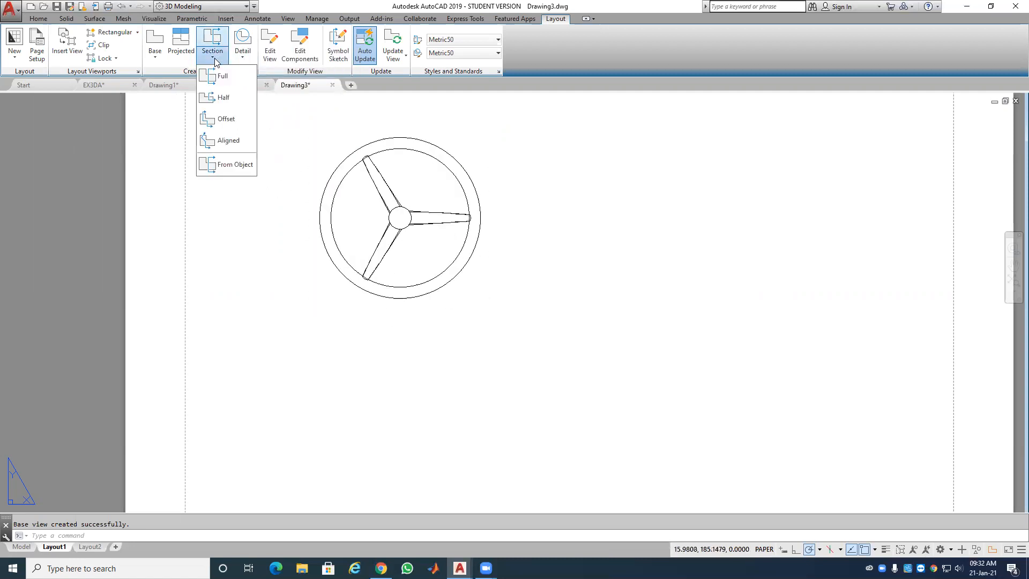
# Step: Draw an aligned cut line from right of the rim, through the hub centre, past the lower-left spoke
pyautogui.click(238, 142)
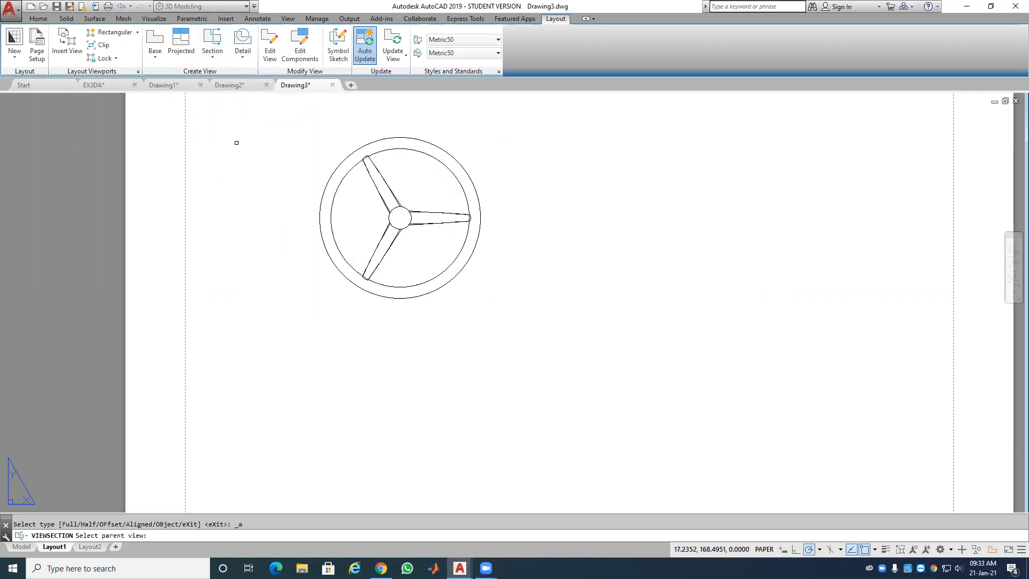
pyautogui.click(329, 202)
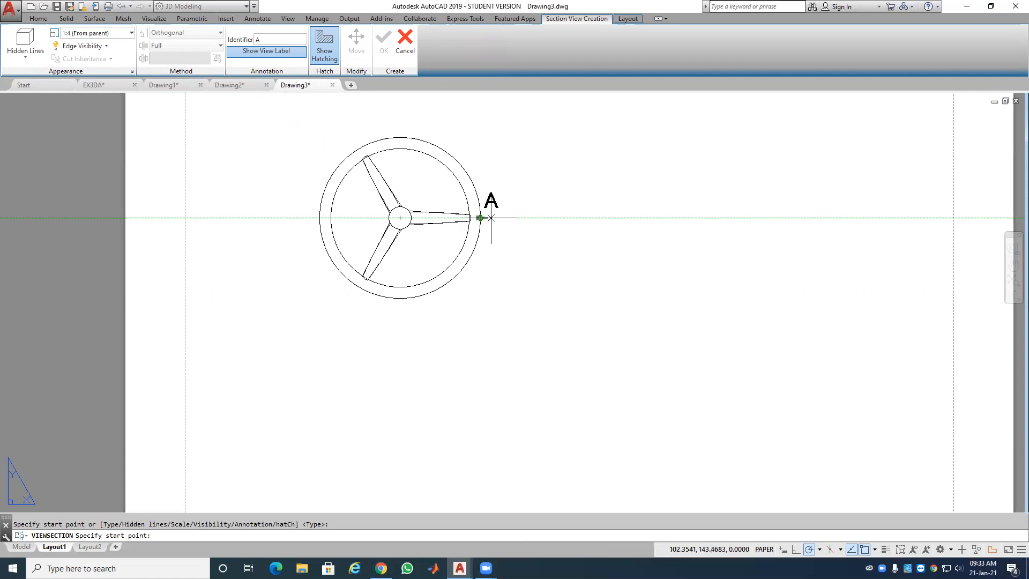
pyautogui.click(490, 217)
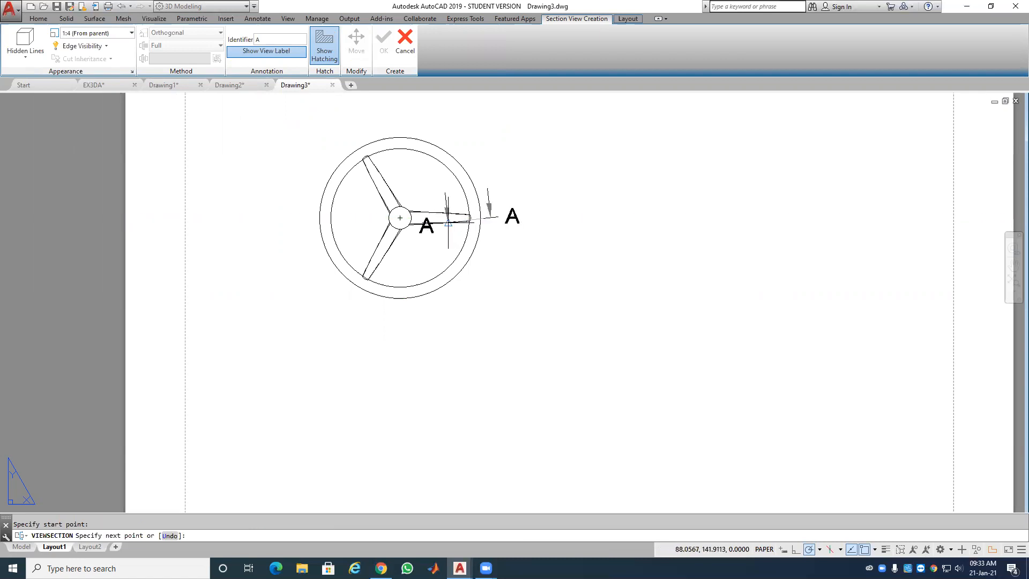
pyautogui.click(400, 217)
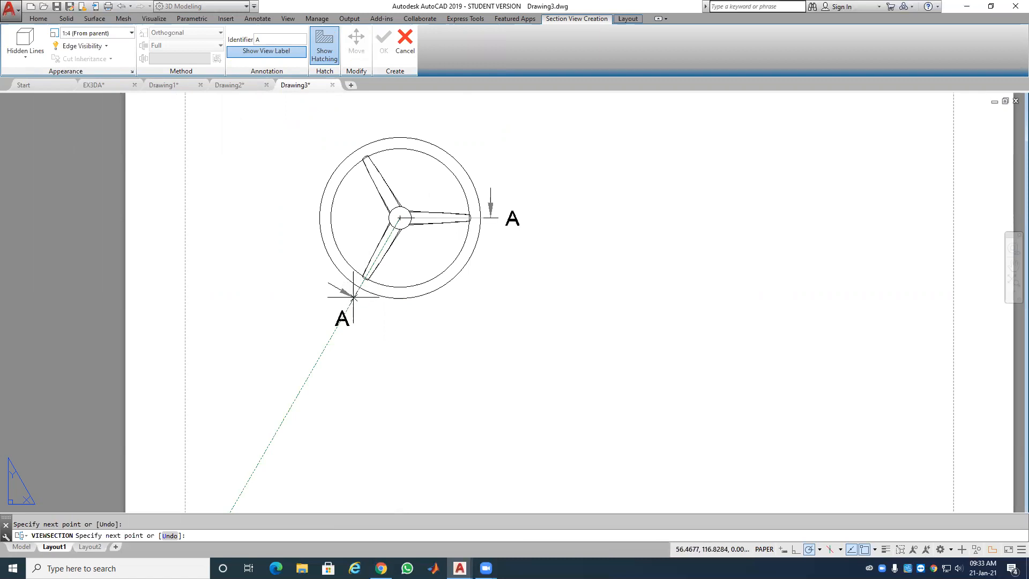
pyautogui.click(354, 296)
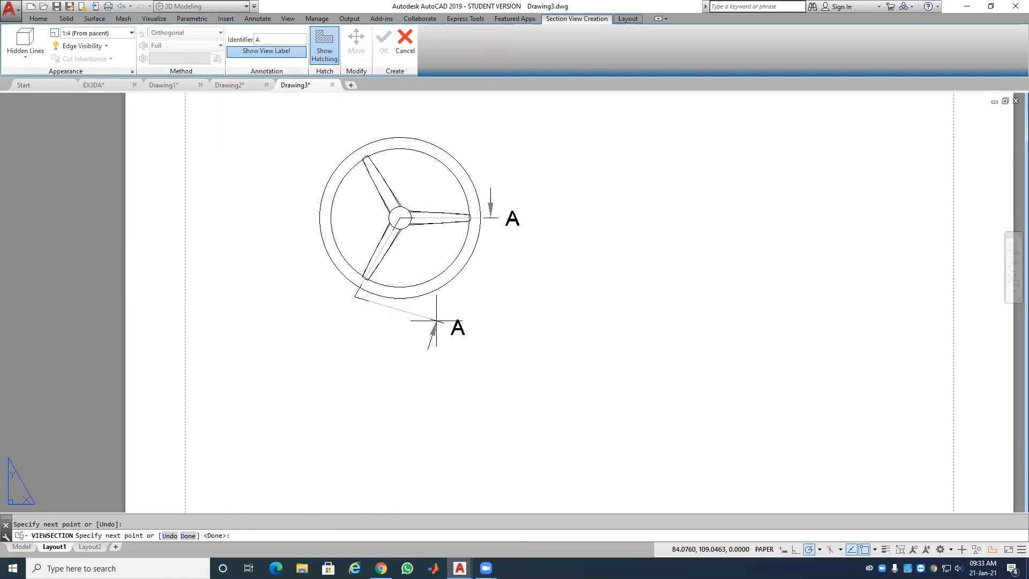
pyautogui.press('Return')
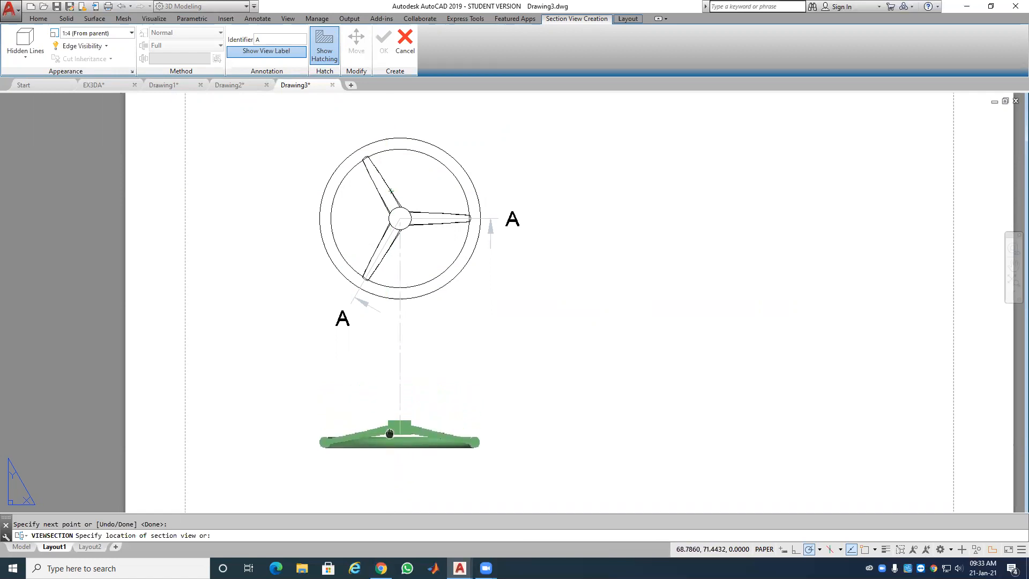
# Step: Place section view A-A below the wheel and confirm it
pyautogui.scroll(2, 390, 433)
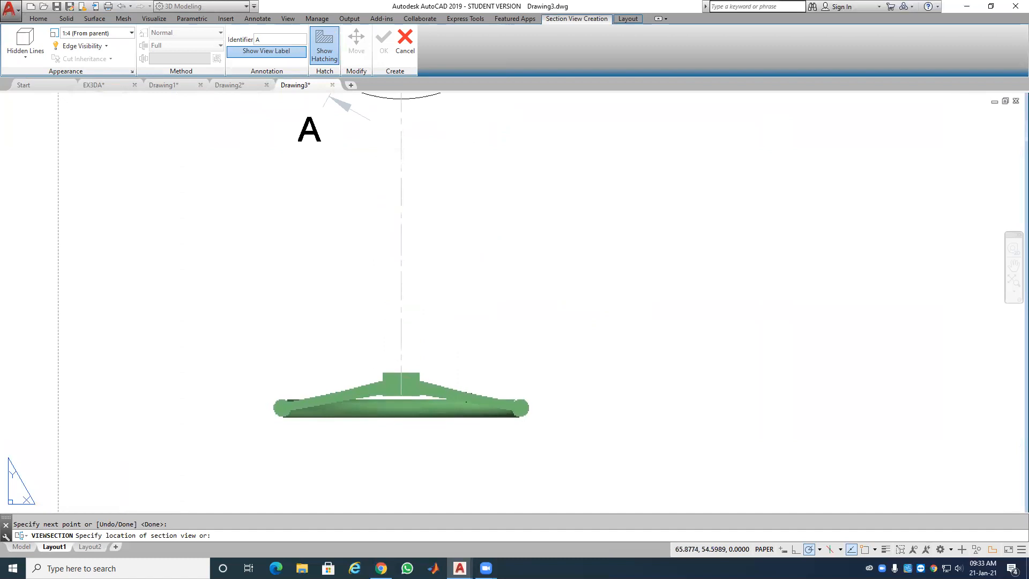
pyautogui.click(401, 397)
pyautogui.scroll(-3, 530, 343)
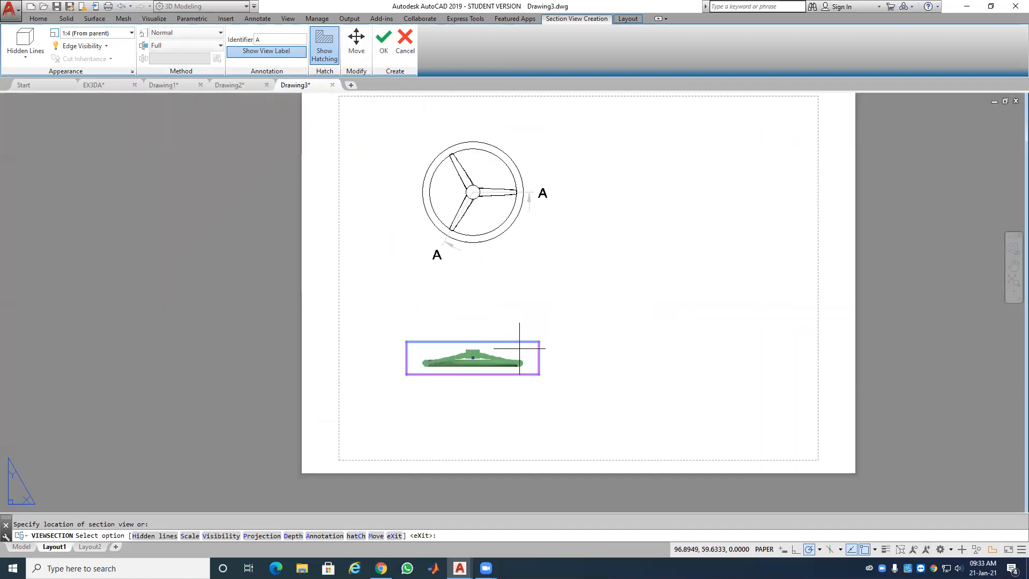
pyautogui.scroll(2, 522, 339)
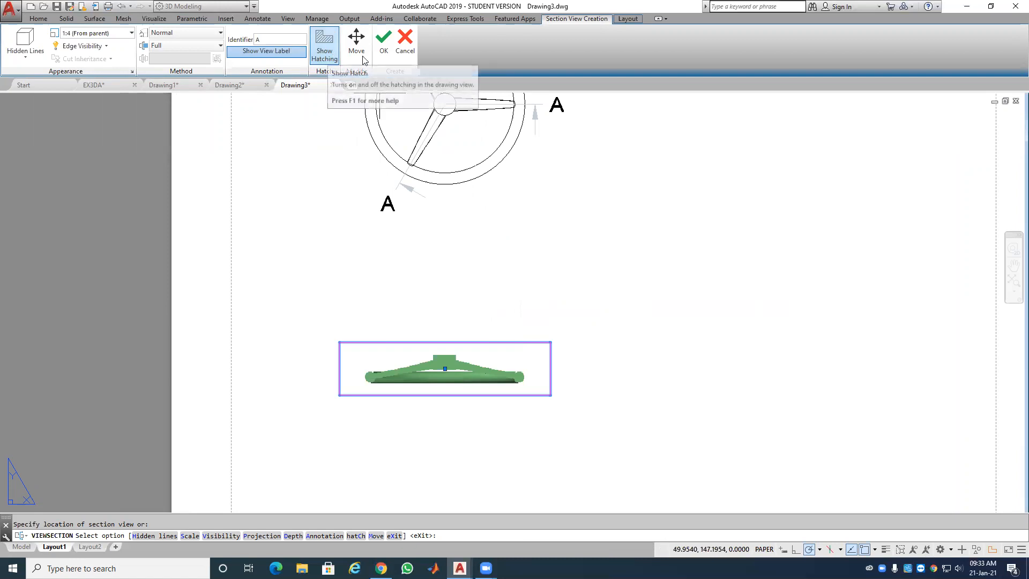
pyautogui.click(381, 49)
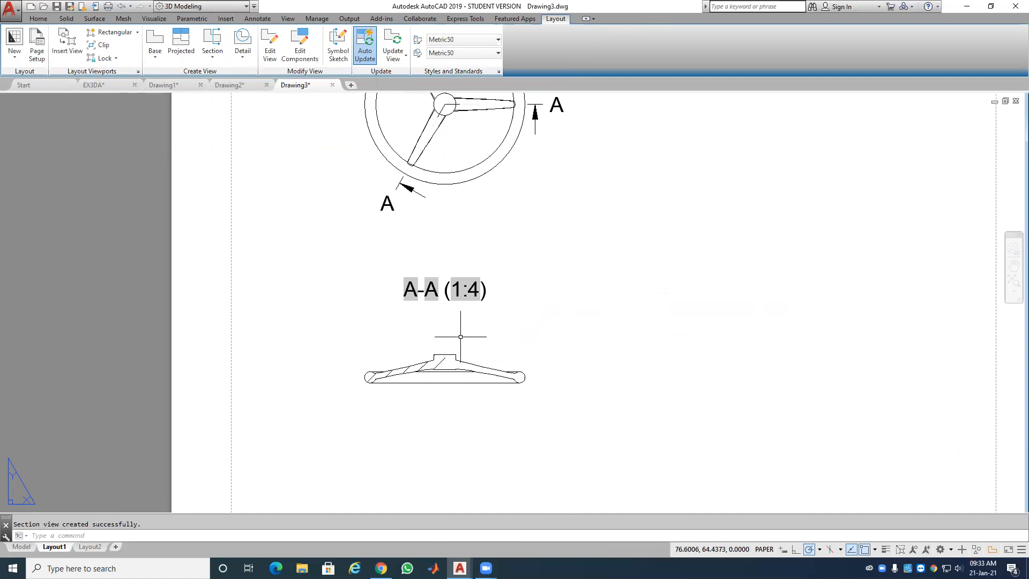
pyautogui.scroll(4, 453, 343)
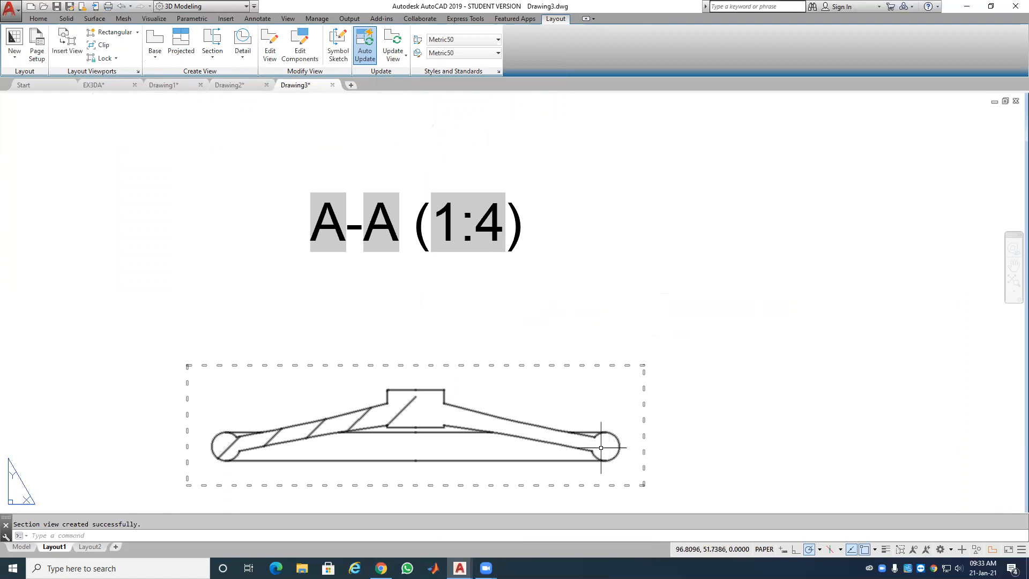
pyautogui.scroll(-8, 451, 385)
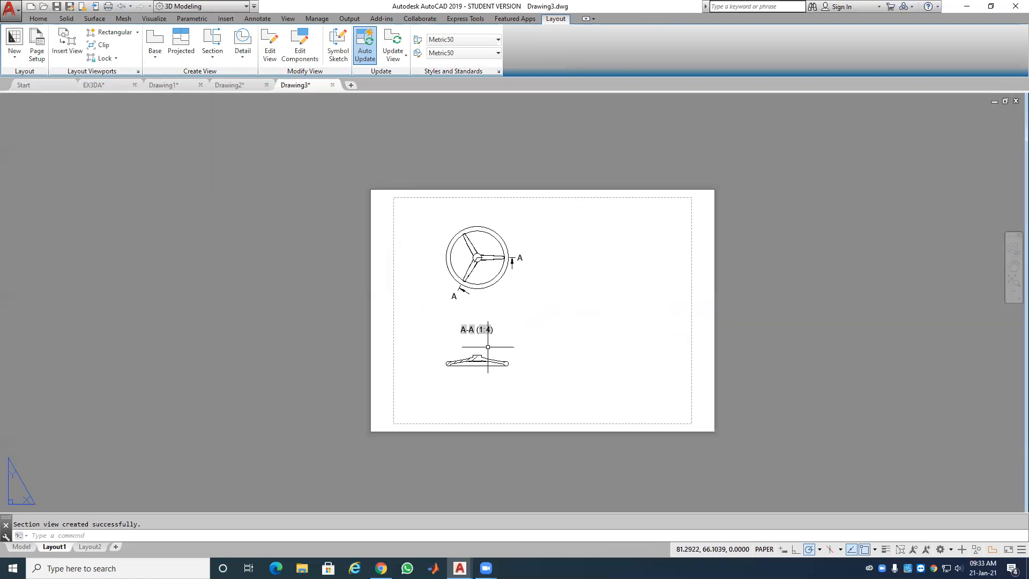
# Step: Change the wheel's top view scale from 1:4 to 1:2 so the A-A section also enlarges
pyautogui.click(485, 277)
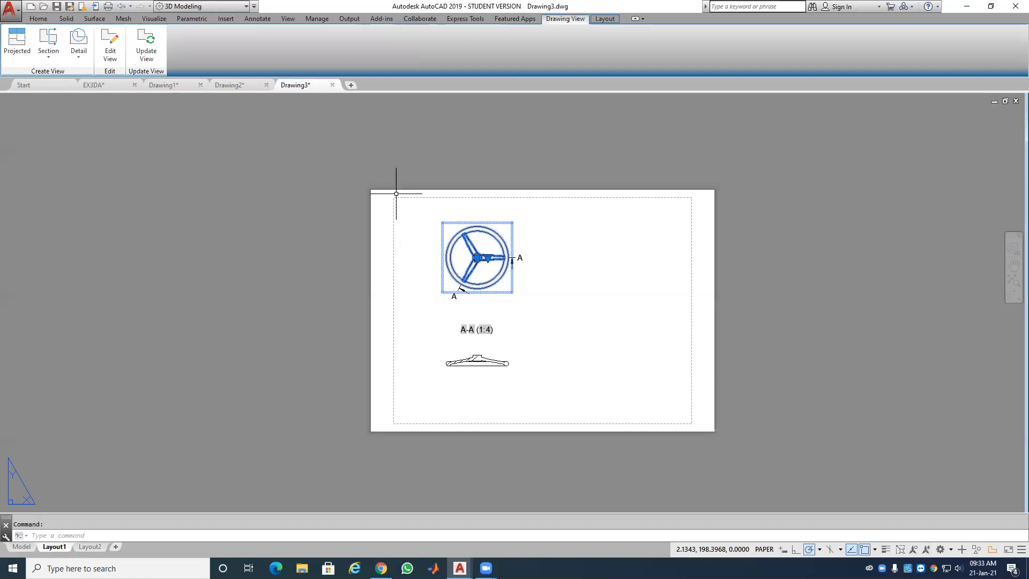
pyautogui.click(112, 44)
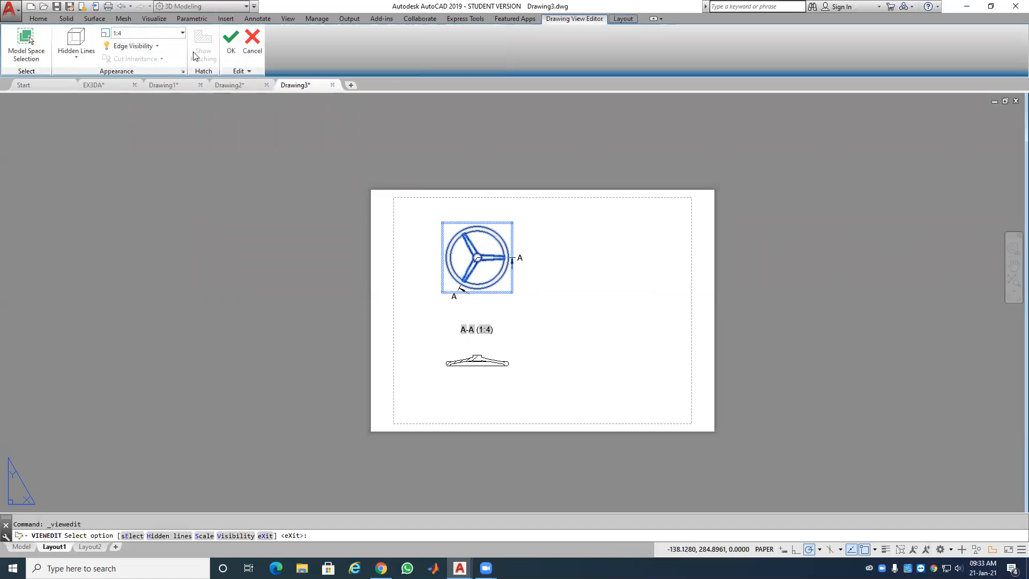
pyautogui.click(183, 33)
pyautogui.click(160, 58)
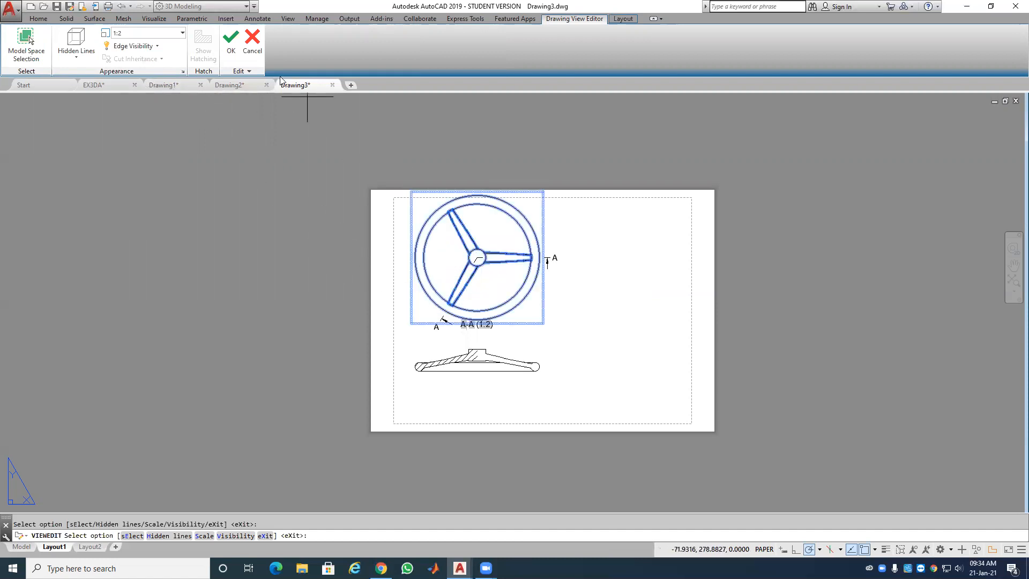
pyautogui.click(252, 44)
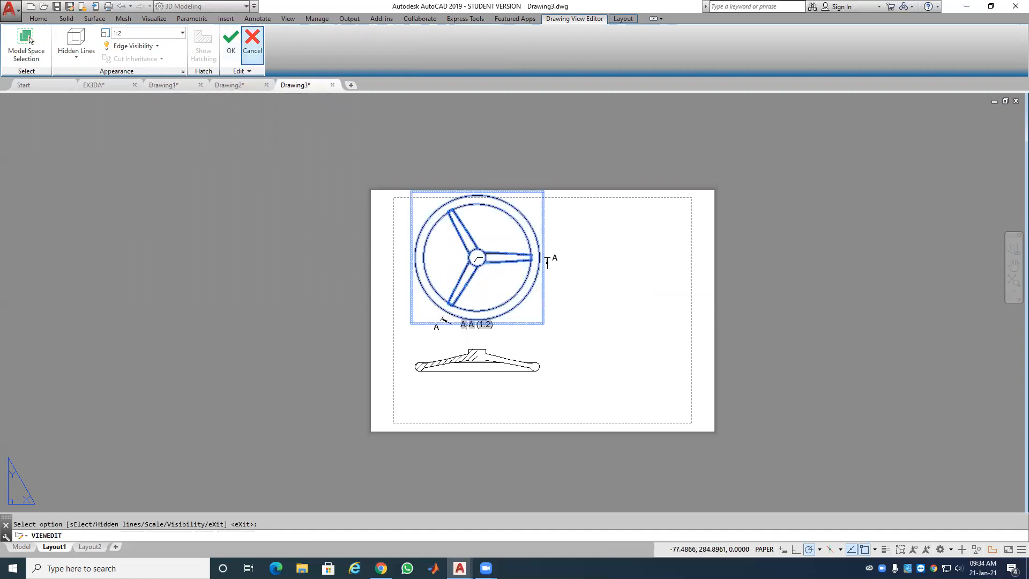
pyautogui.click(476, 258)
pyautogui.click(477, 257)
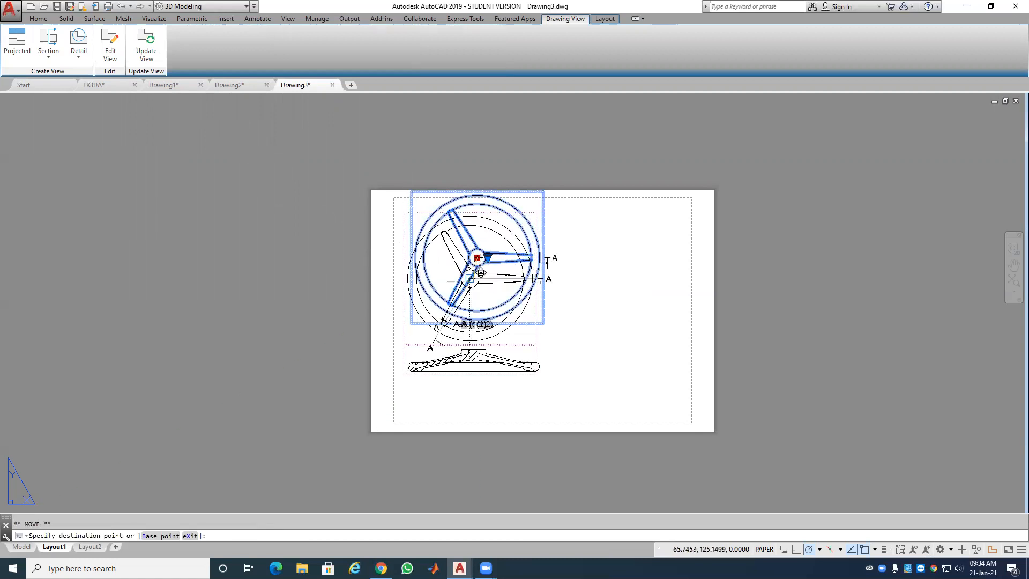
# Step: Drop the top view slightly lower on the sheet and confirm its scale stays 1:2
pyautogui.click(474, 272)
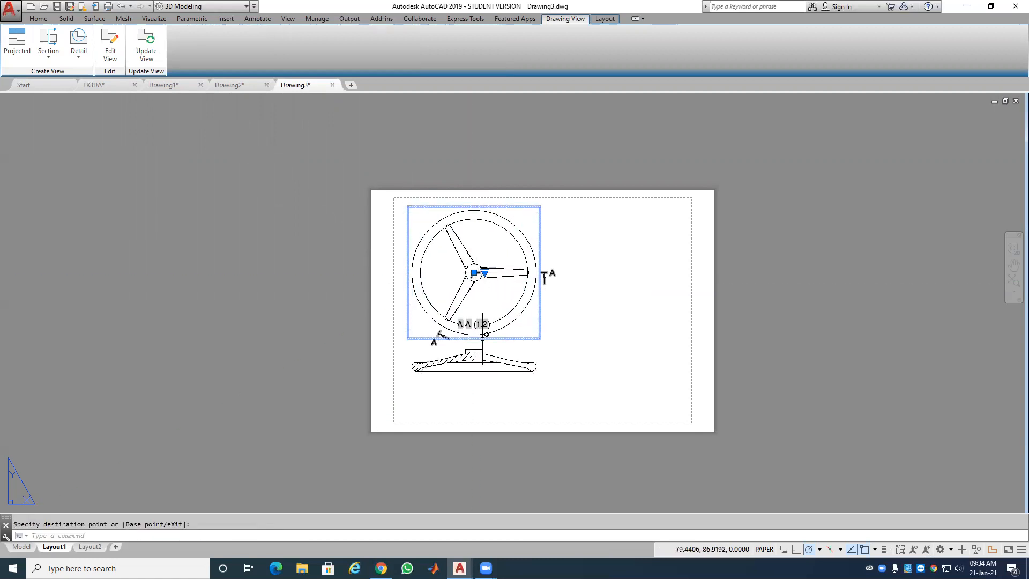
pyautogui.click(466, 360)
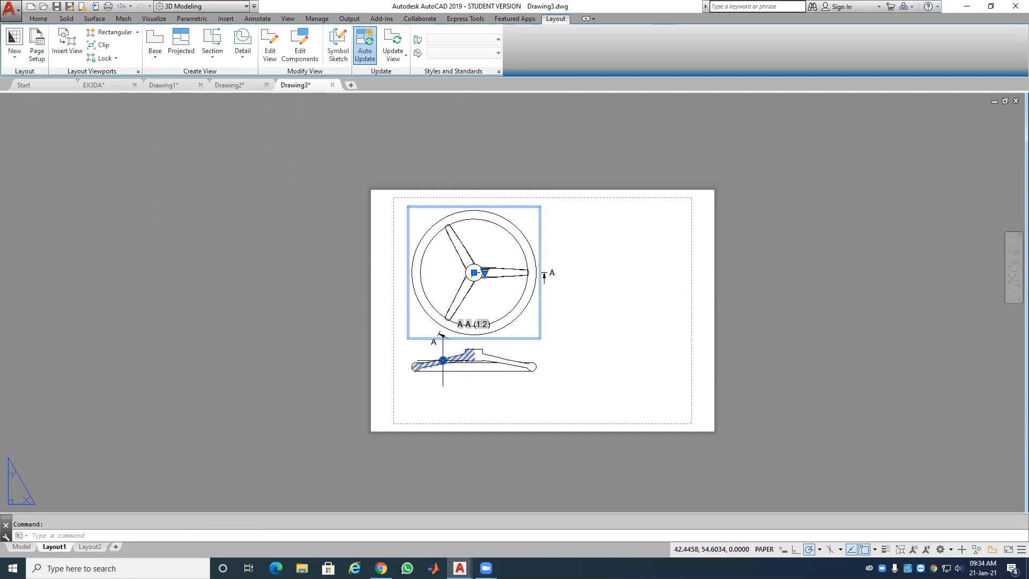
pyautogui.moveTo(442, 360)
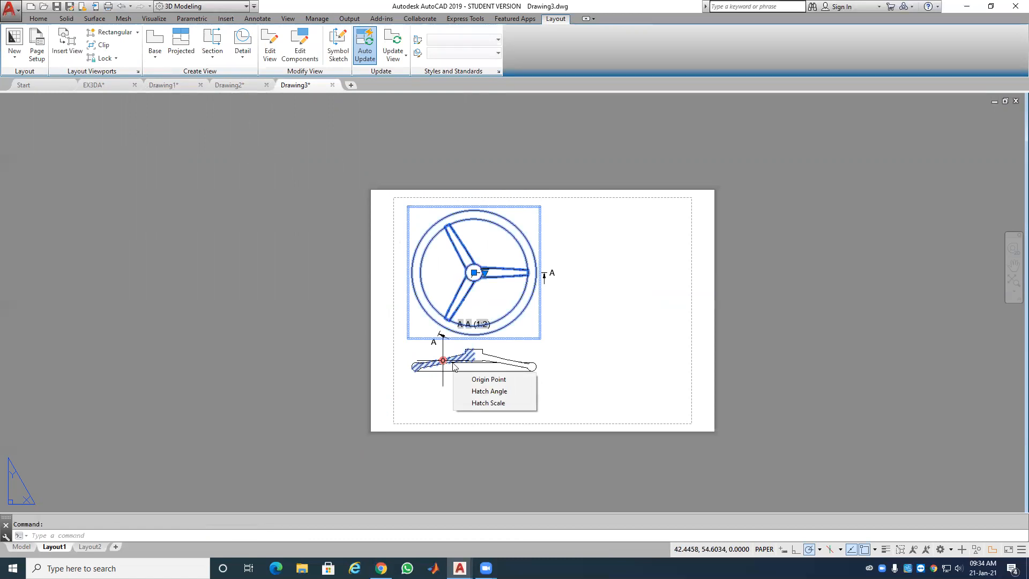
pyautogui.click(484, 273)
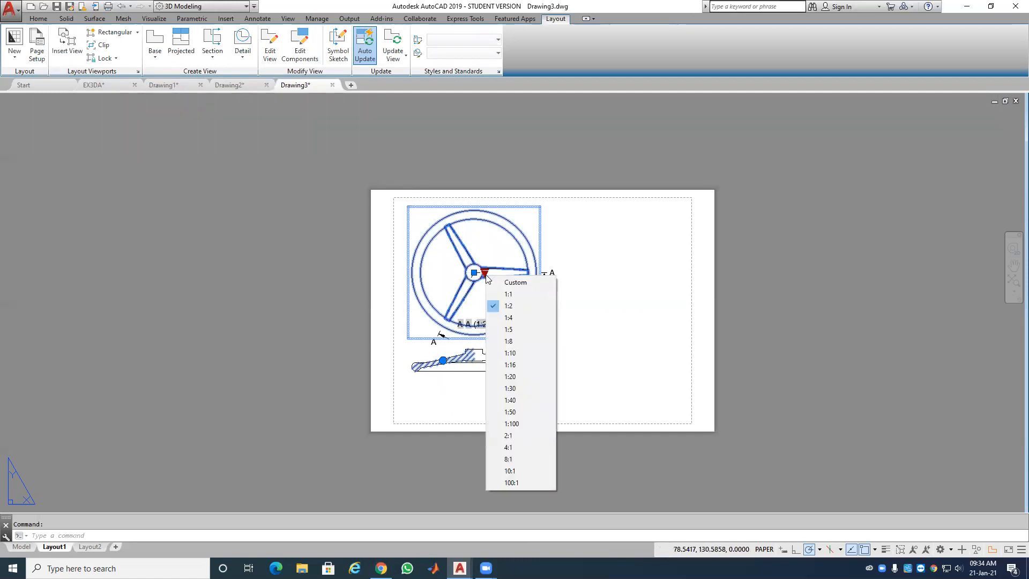
pyautogui.press('Escape')
pyautogui.press('Escape')
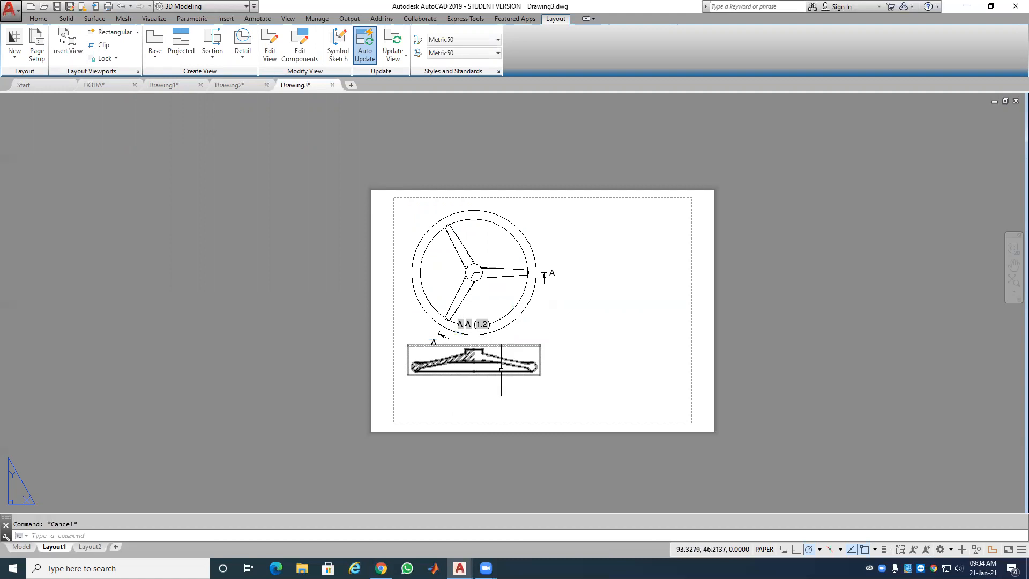
# Step: Move the A-A section view further down on Layout1, away from the top view
pyautogui.scroll(2, 473, 373)
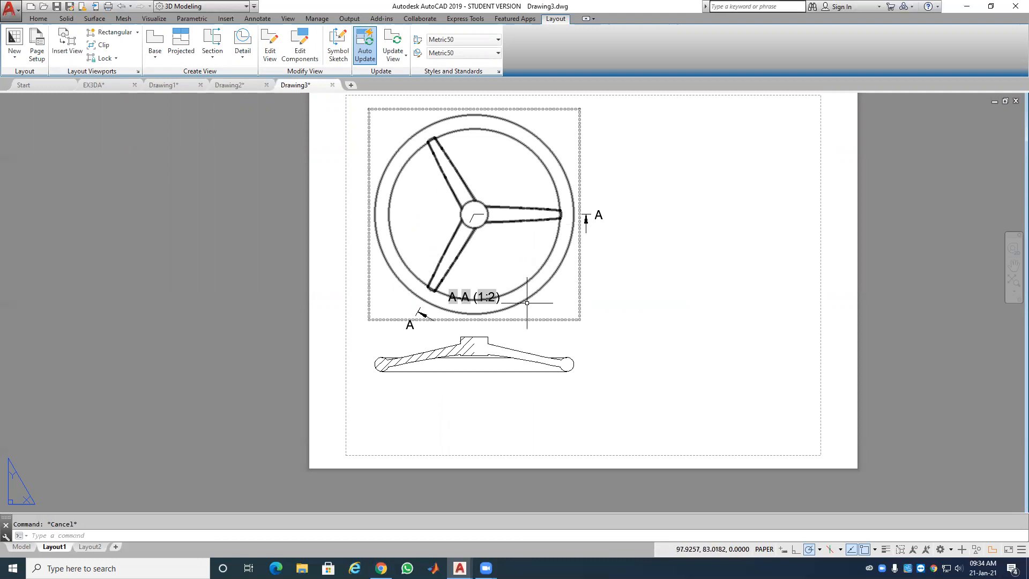
pyautogui.click(499, 356)
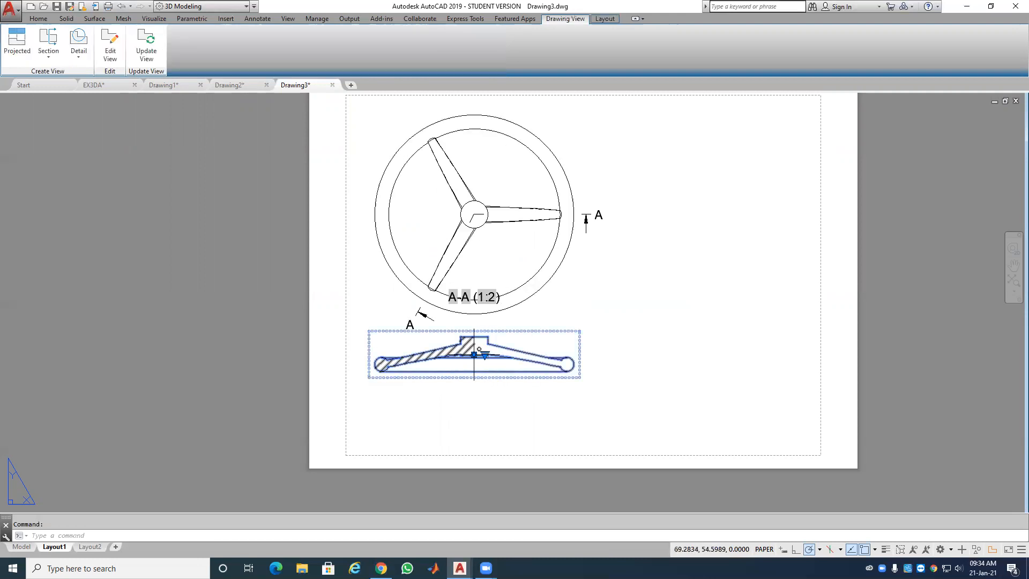
pyautogui.click(474, 355)
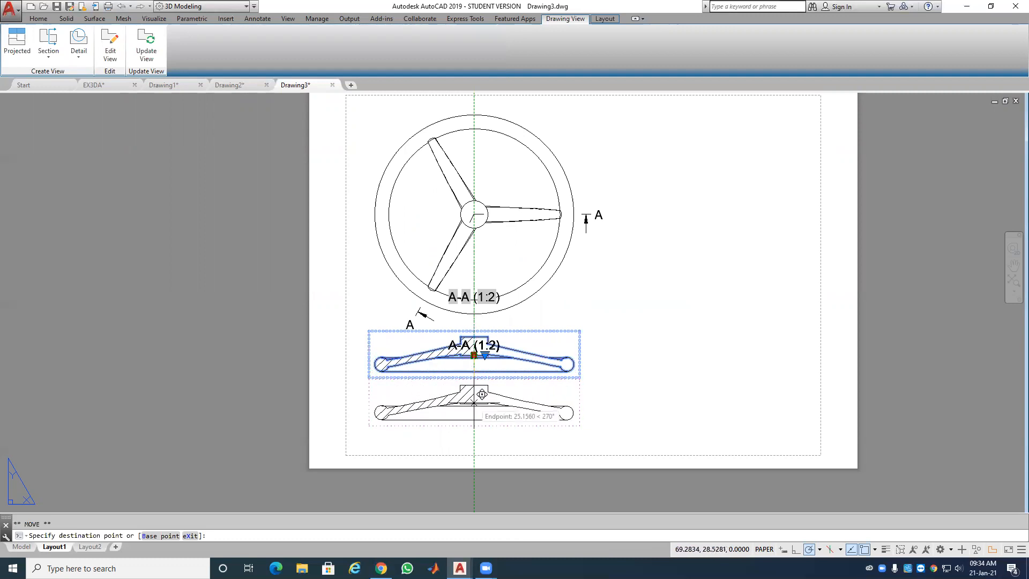
pyautogui.click(482, 394)
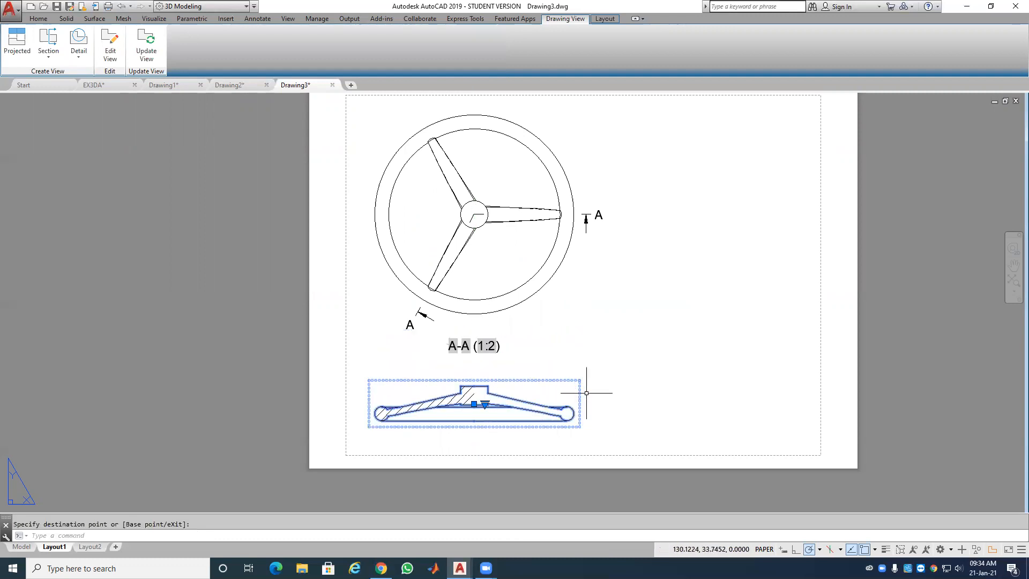
pyautogui.press('Escape')
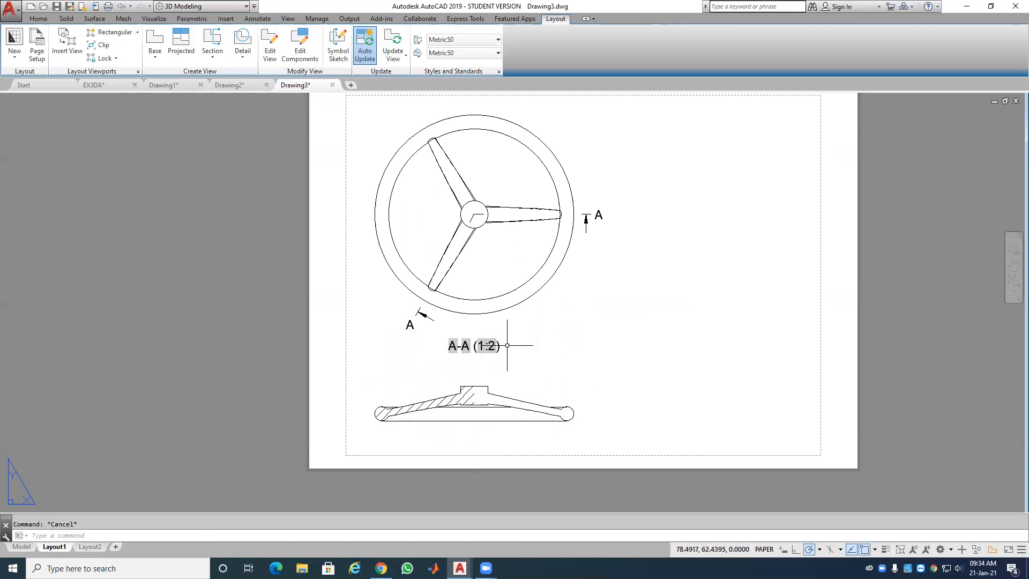
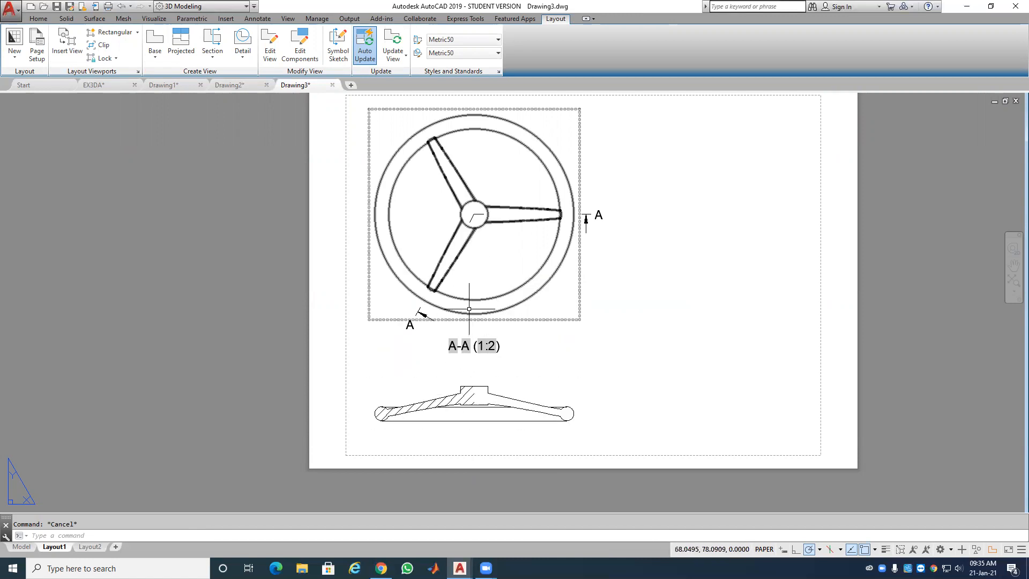
# Step: Turn off Show Hatching for section view A-A through Edit View
pyautogui.click(458, 391)
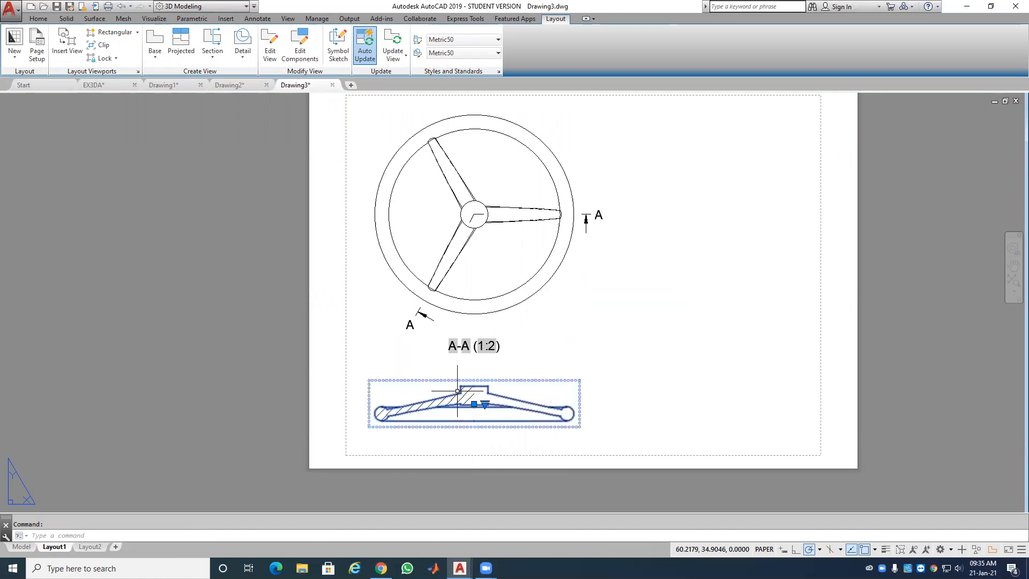
pyautogui.click(106, 47)
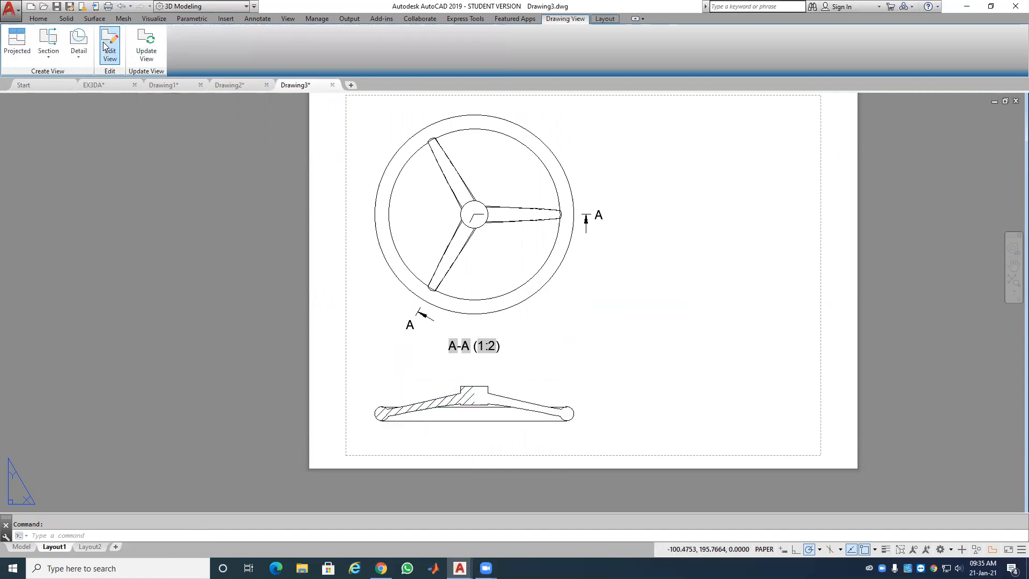
pyautogui.click(325, 49)
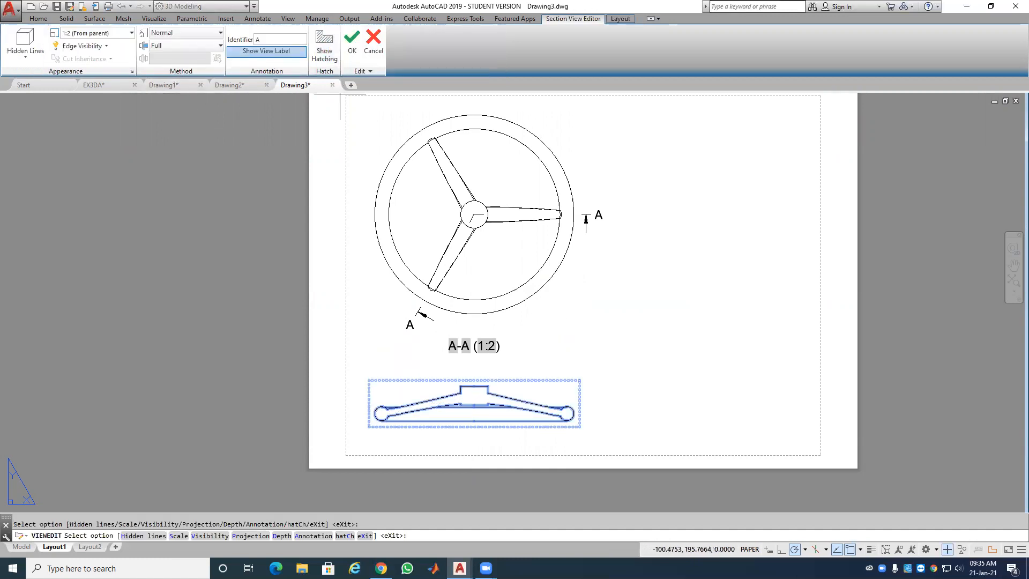
pyautogui.click(354, 47)
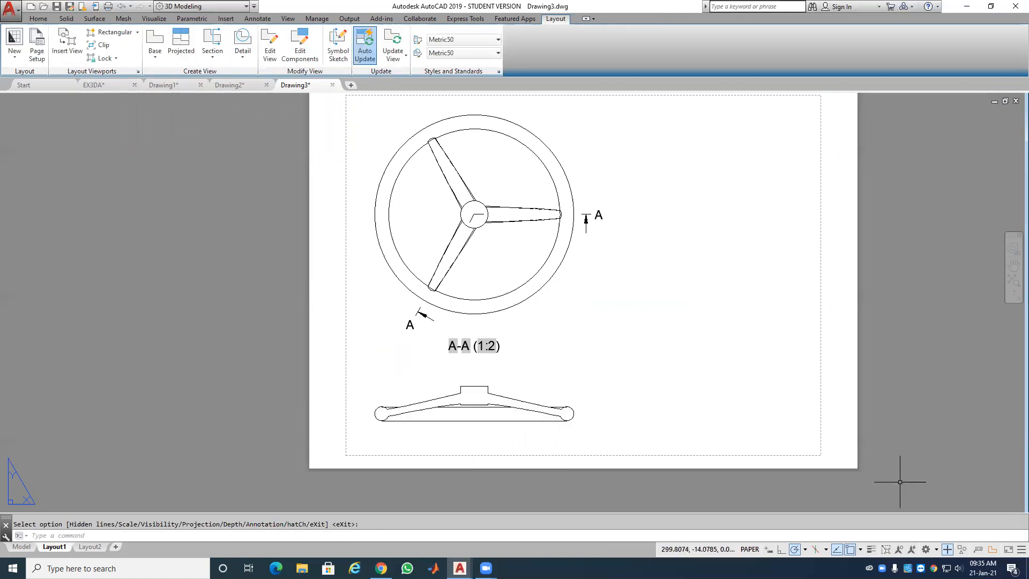
# Step: Turn on lineweight display and zoom in on the layout
pyautogui.click(872, 549)
pyautogui.scroll(2, 411, 433)
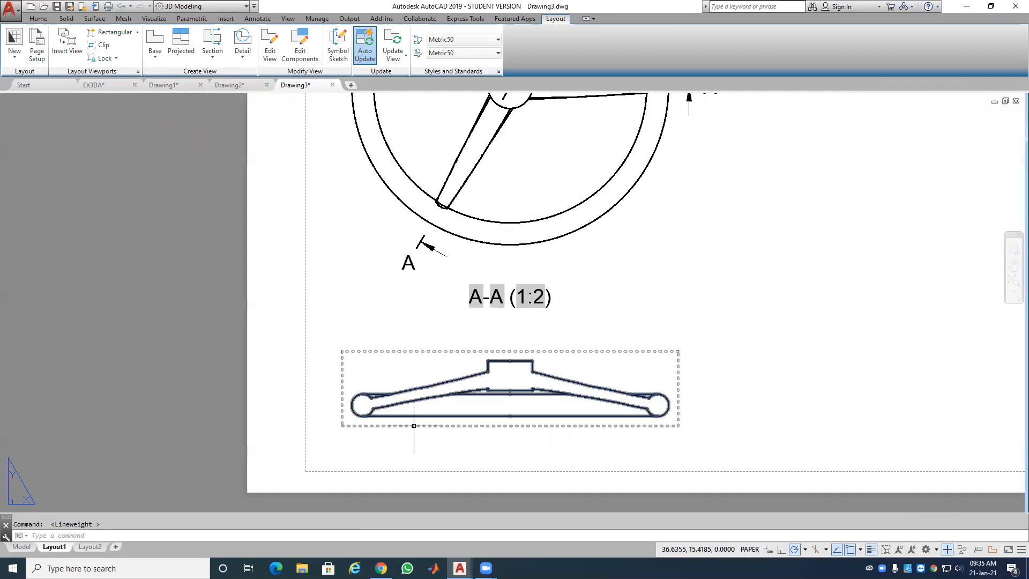
pyautogui.scroll(2, 493, 416)
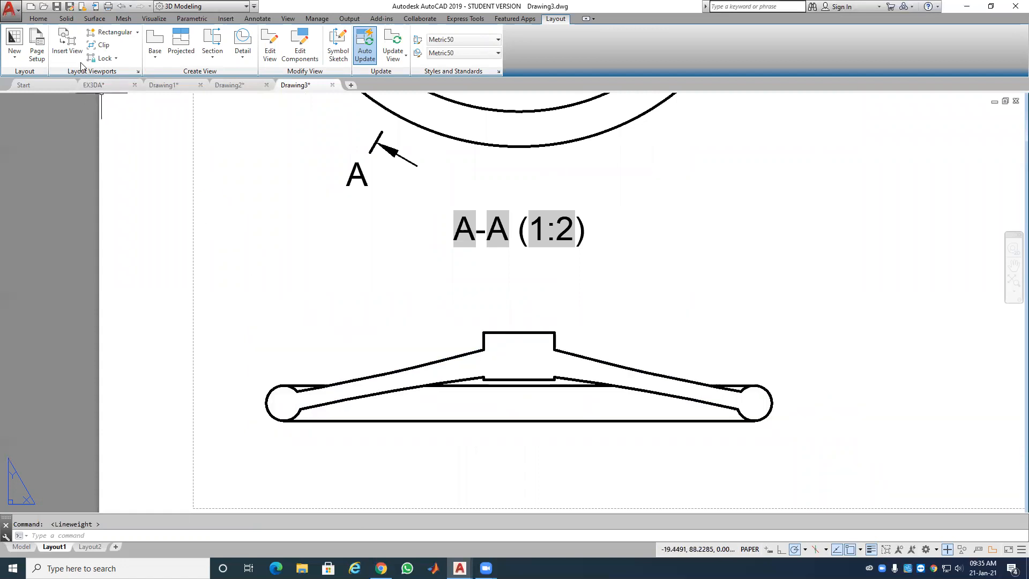
pyautogui.click(38, 20)
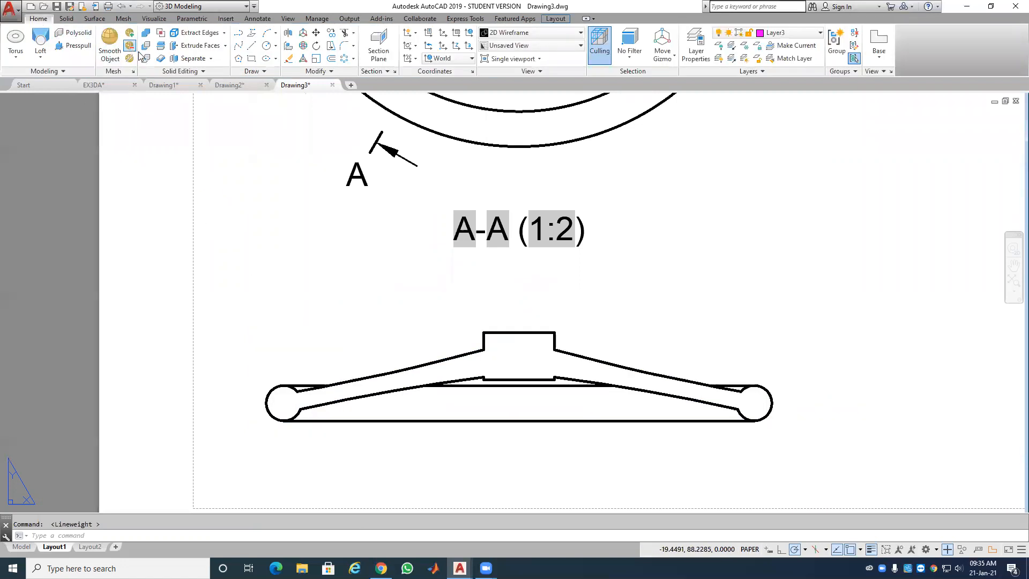
# Step: Draw polylines along the hub's left and right vertical sides in section A-A
pyautogui.click(239, 45)
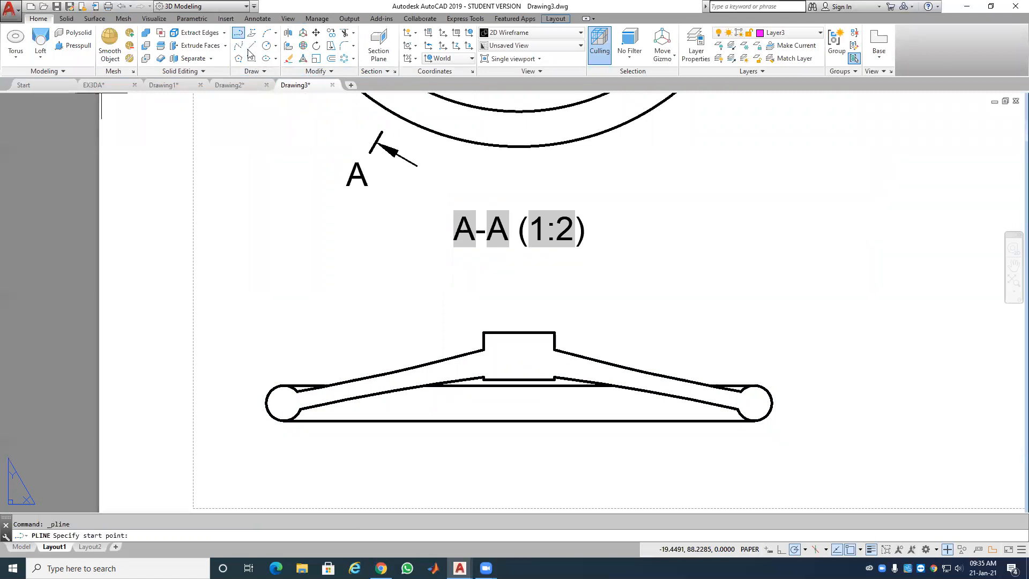
pyautogui.click(484, 349)
pyautogui.click(484, 378)
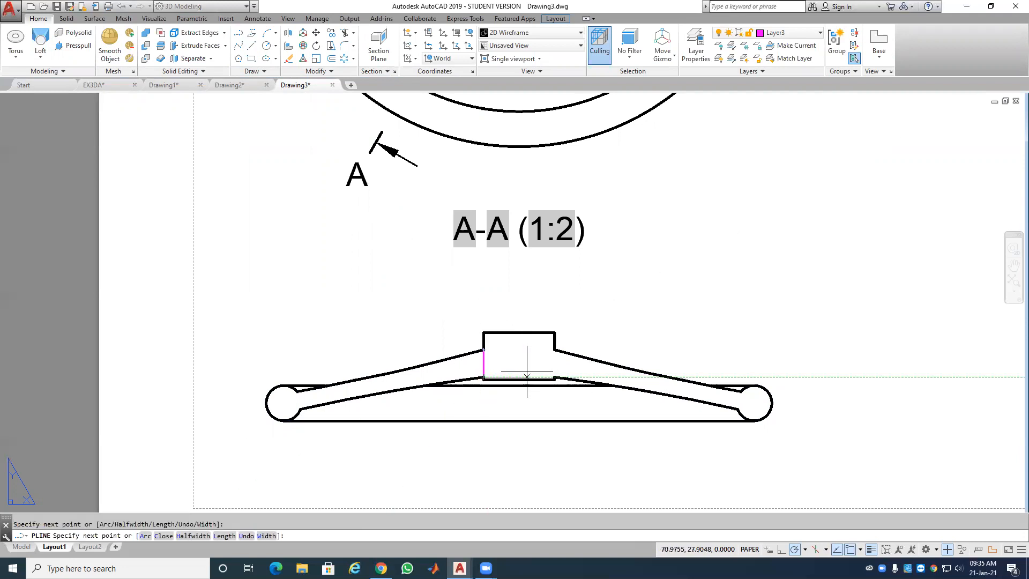
pyautogui.press('Return')
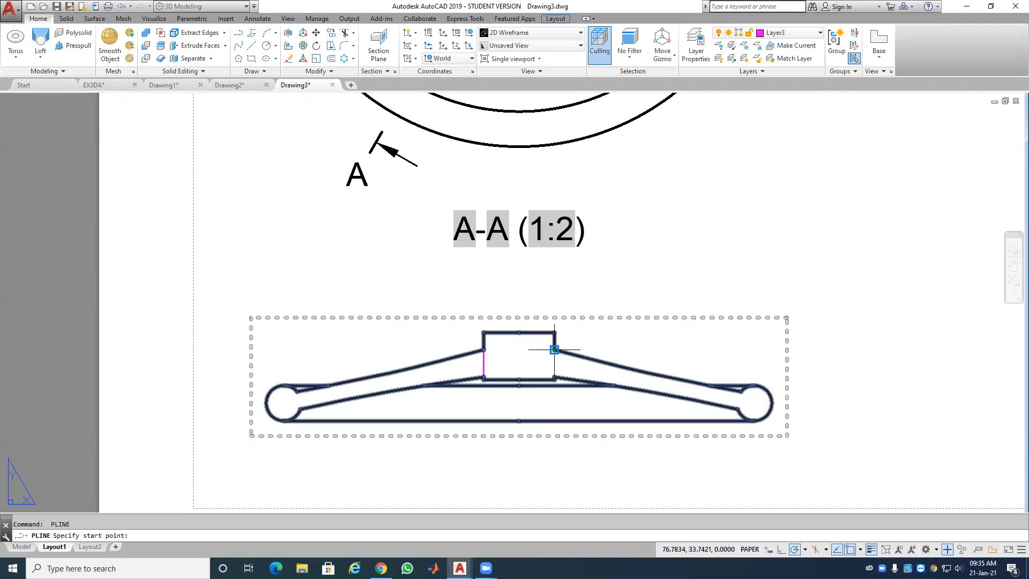
pyautogui.press('Return')
pyautogui.click(554, 349)
pyautogui.click(555, 378)
pyautogui.press('Return')
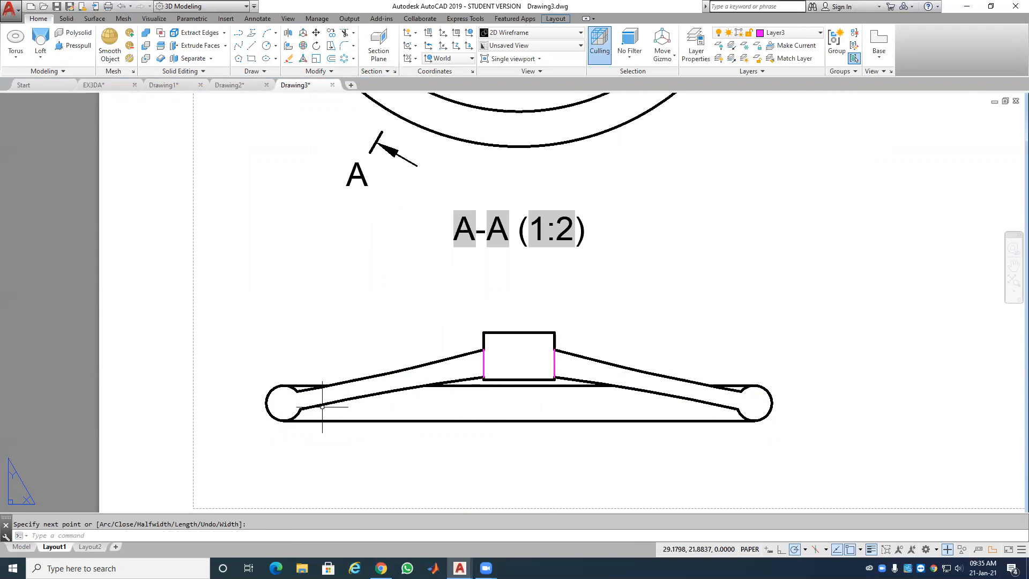
# Step: Draw circles in the left and right end holes with the default 3.75 radius
pyautogui.click(266, 46)
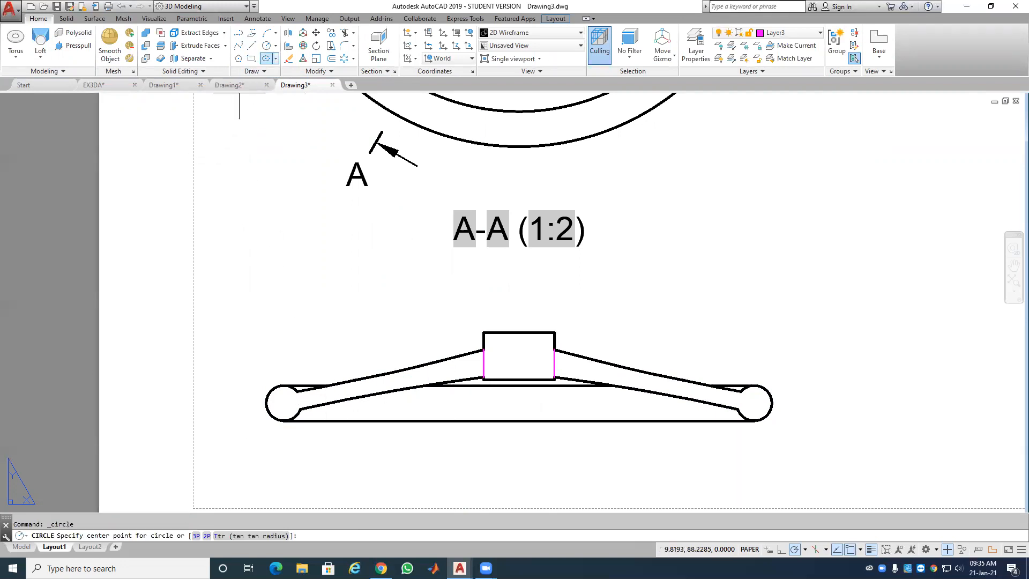
pyautogui.click(283, 403)
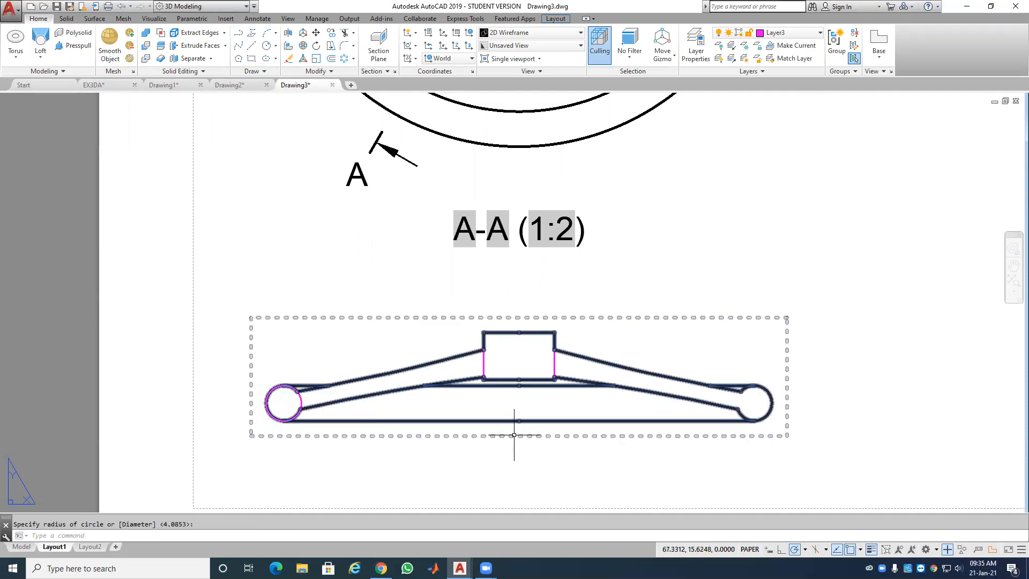
pyautogui.press('Return')
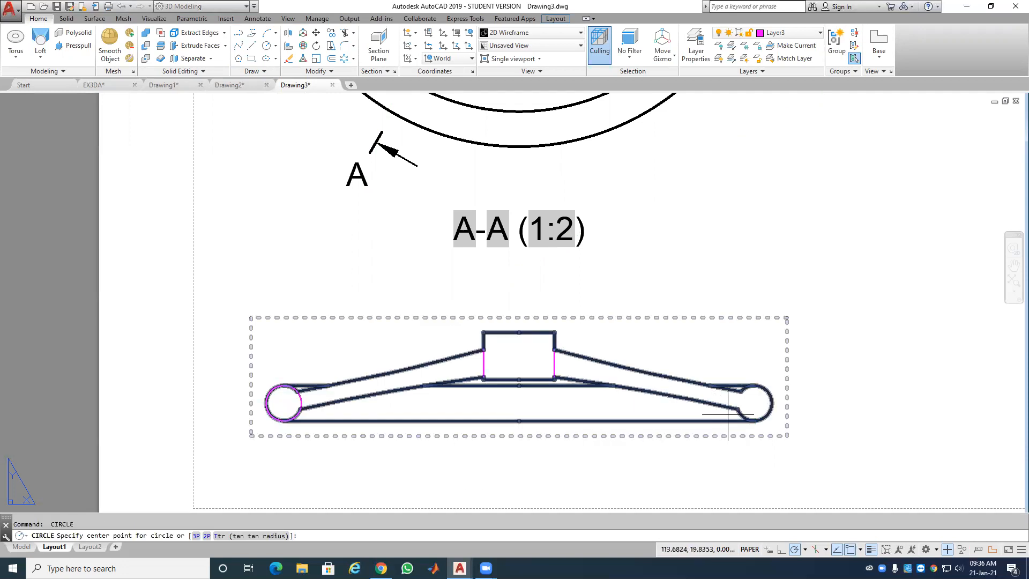
pyautogui.click(755, 403)
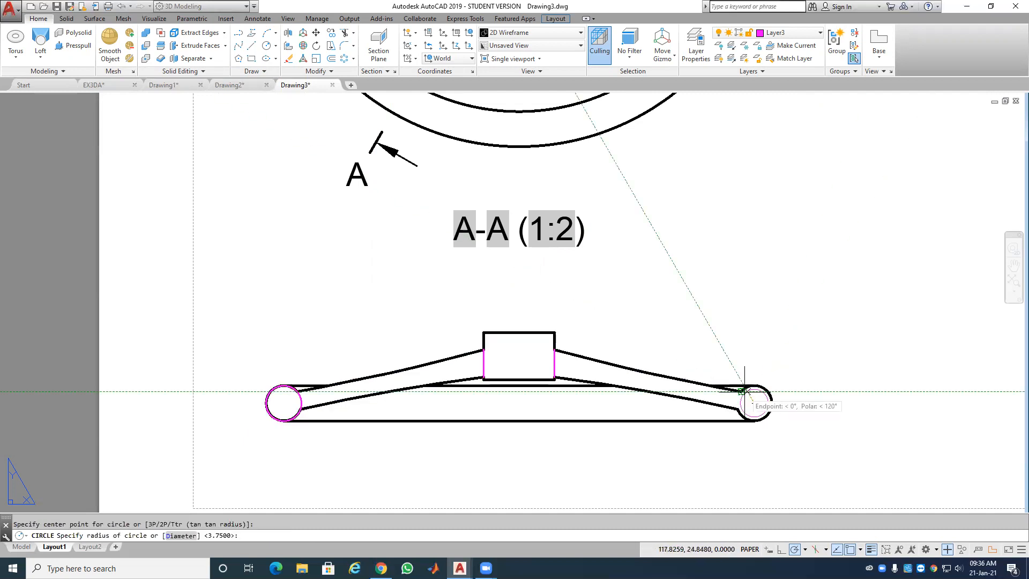
pyautogui.press('Return')
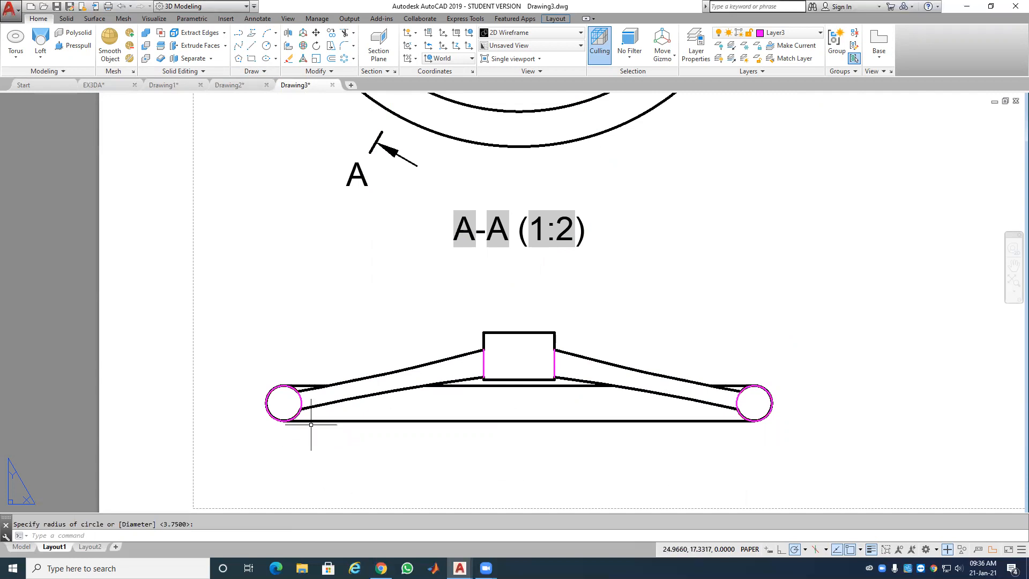
pyautogui.click(302, 404)
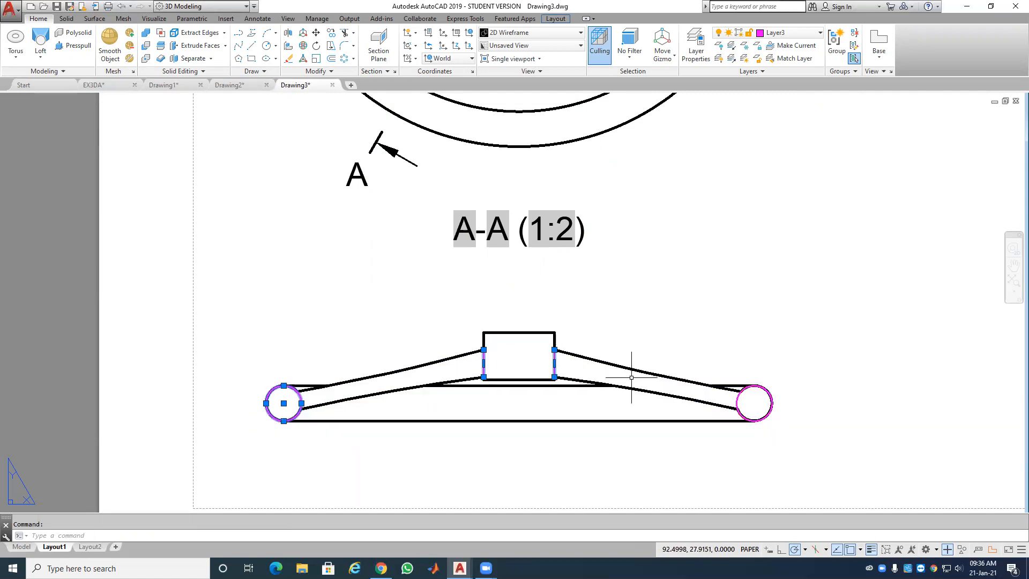
# Step: Put both hub side lines and both end-hole circles on layer MD_Visible
pyautogui.click(739, 397)
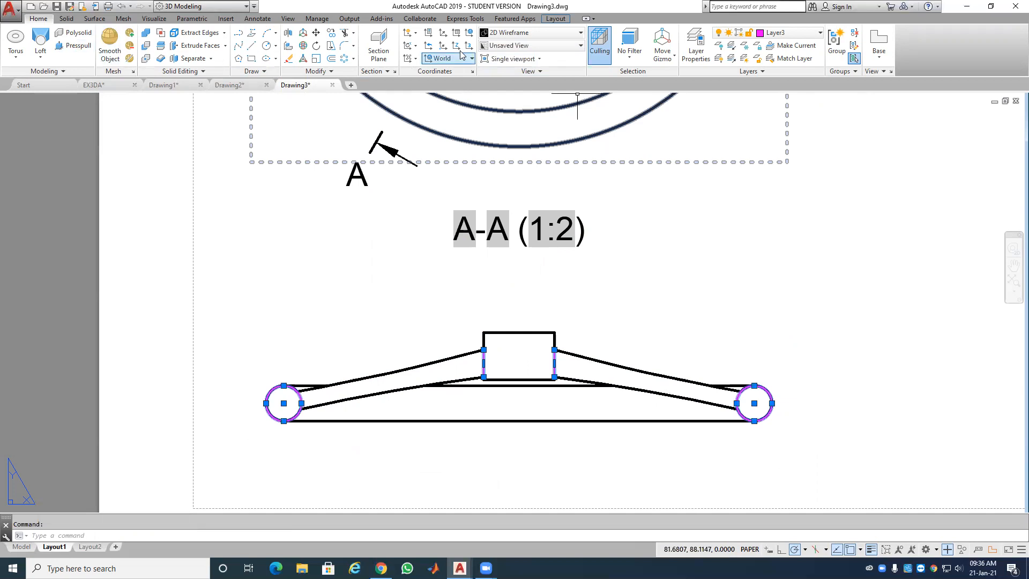
pyautogui.click(816, 36)
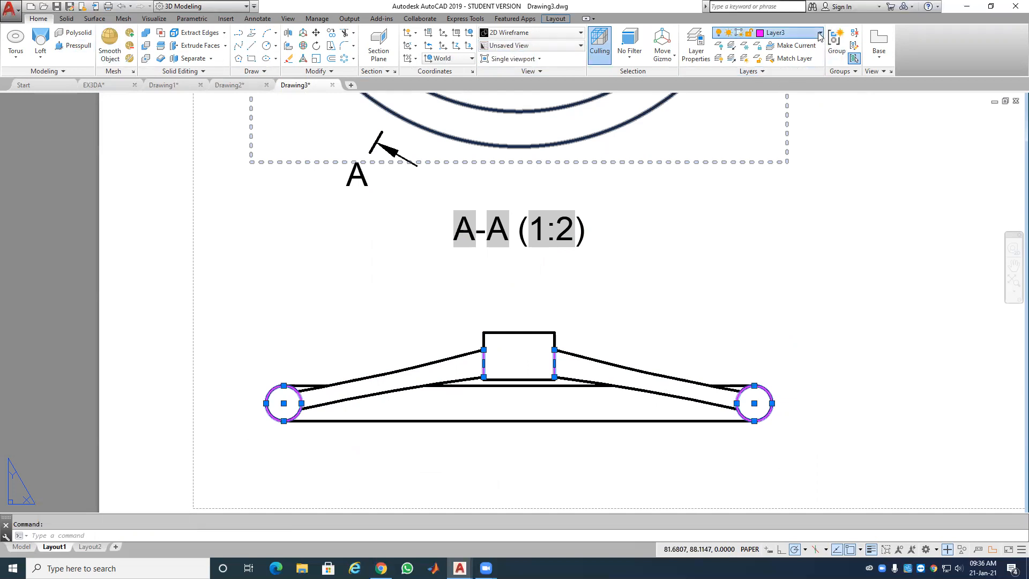
pyautogui.click(801, 127)
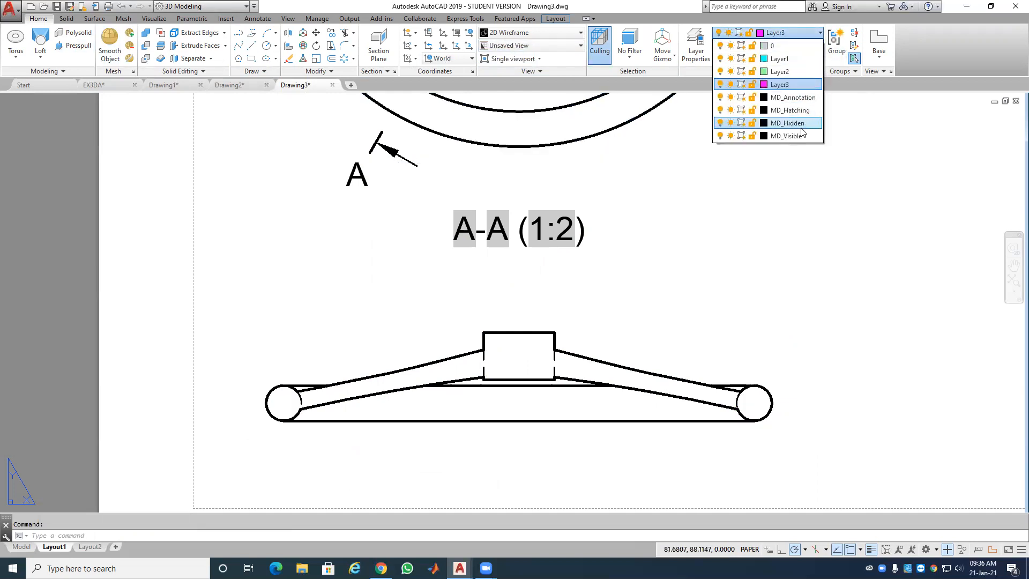
pyautogui.click(796, 137)
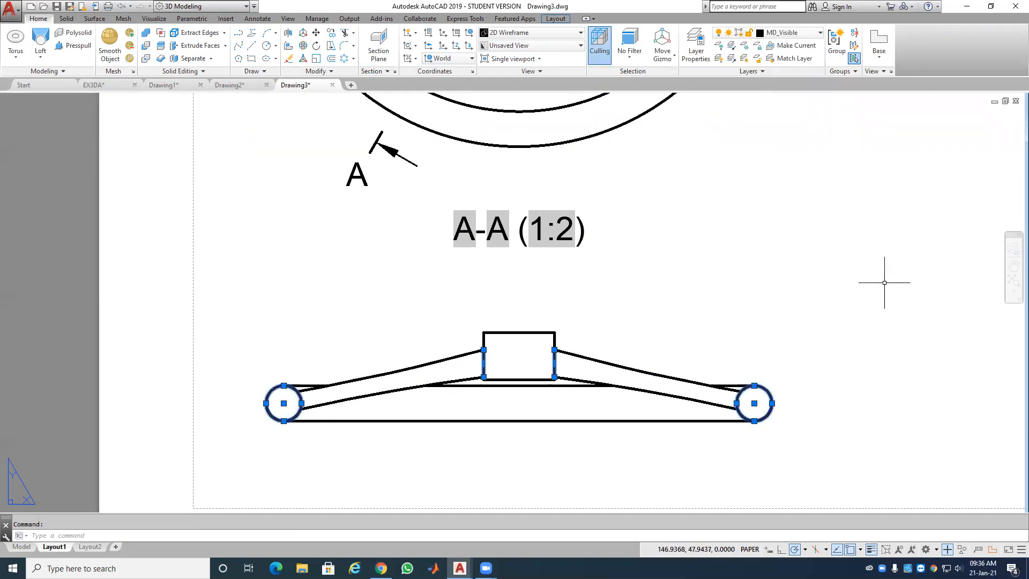
pyautogui.press('Escape')
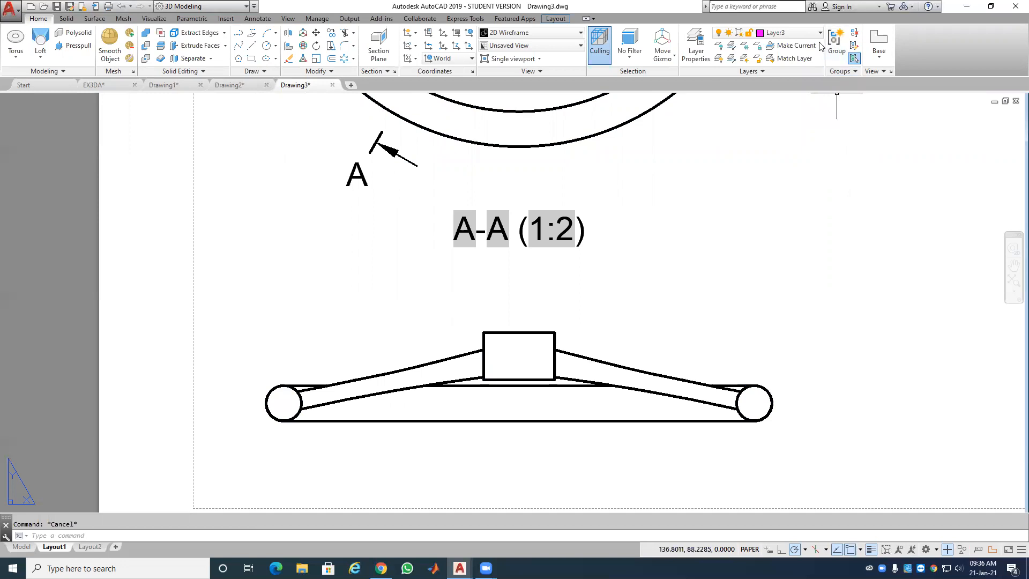
pyautogui.click(820, 35)
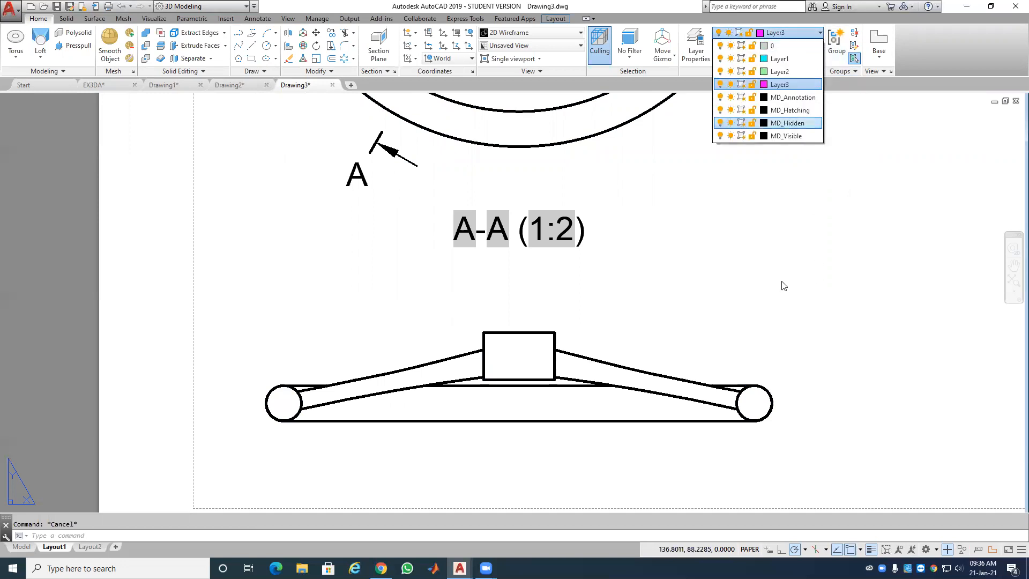
pyautogui.click(775, 297)
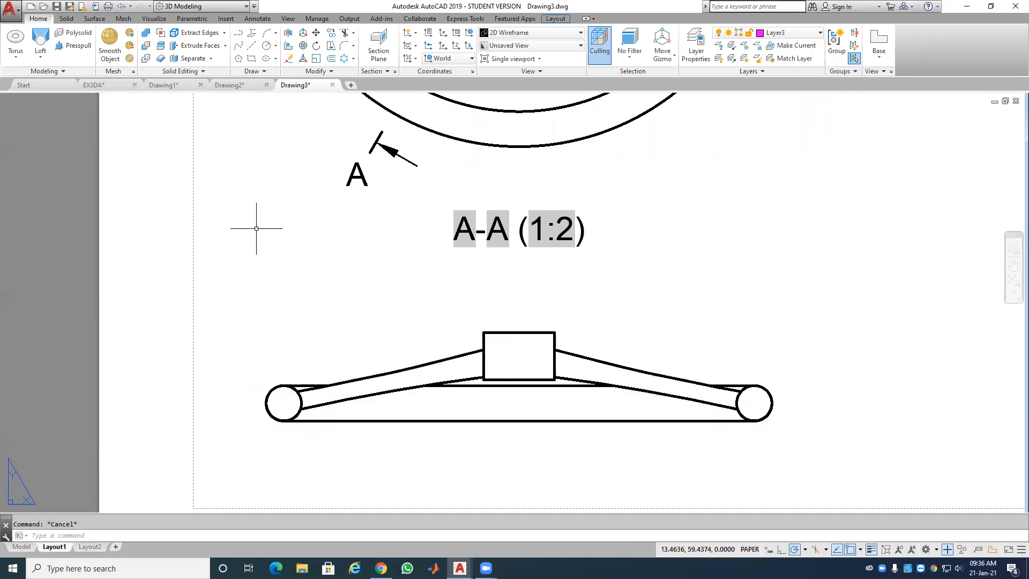
pyautogui.moveTo(182, 87)
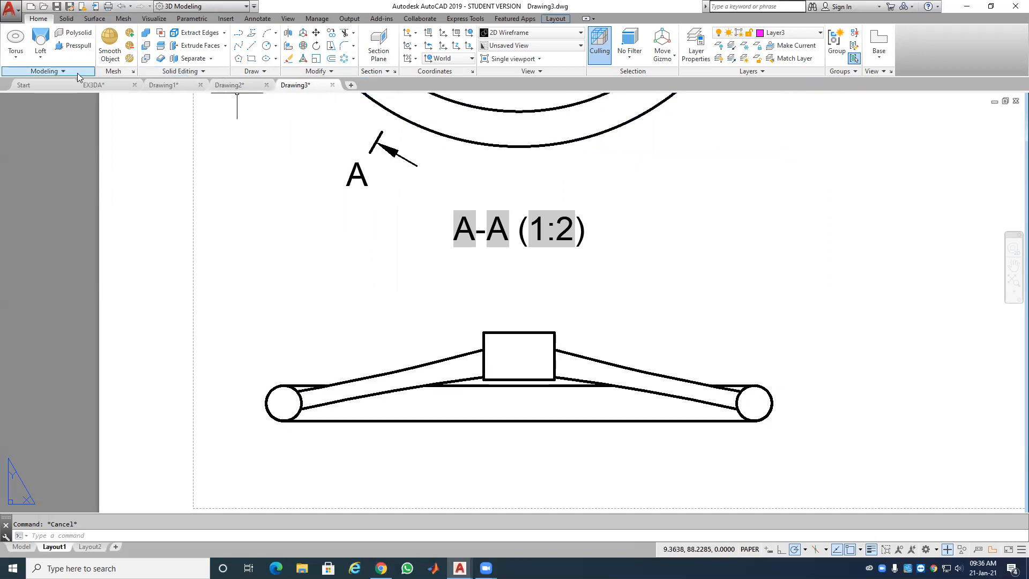
# Step: Start an ANSI31 hatch and pick inside the left and right end circles
pyautogui.click(260, 73)
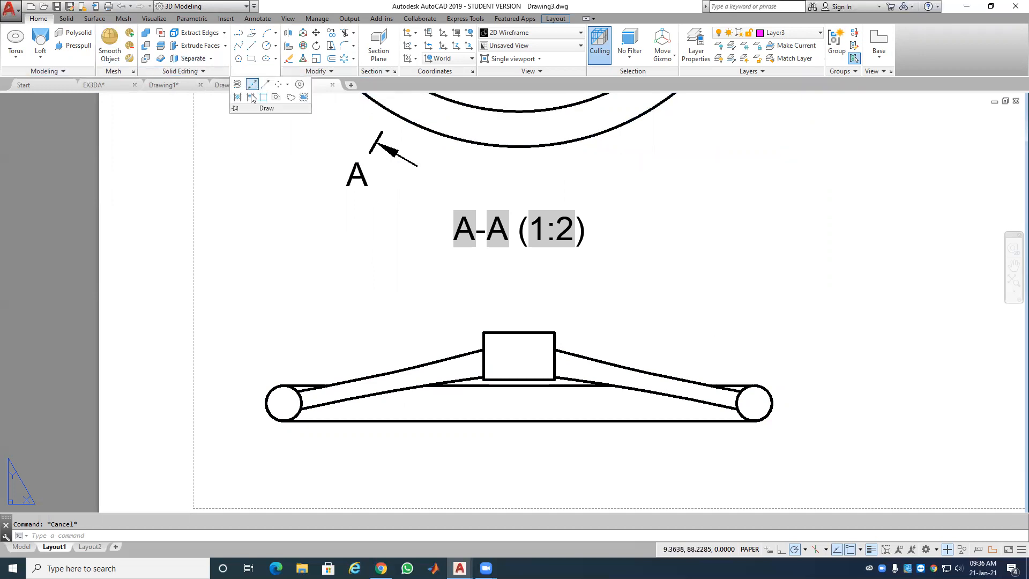
pyautogui.click(237, 97)
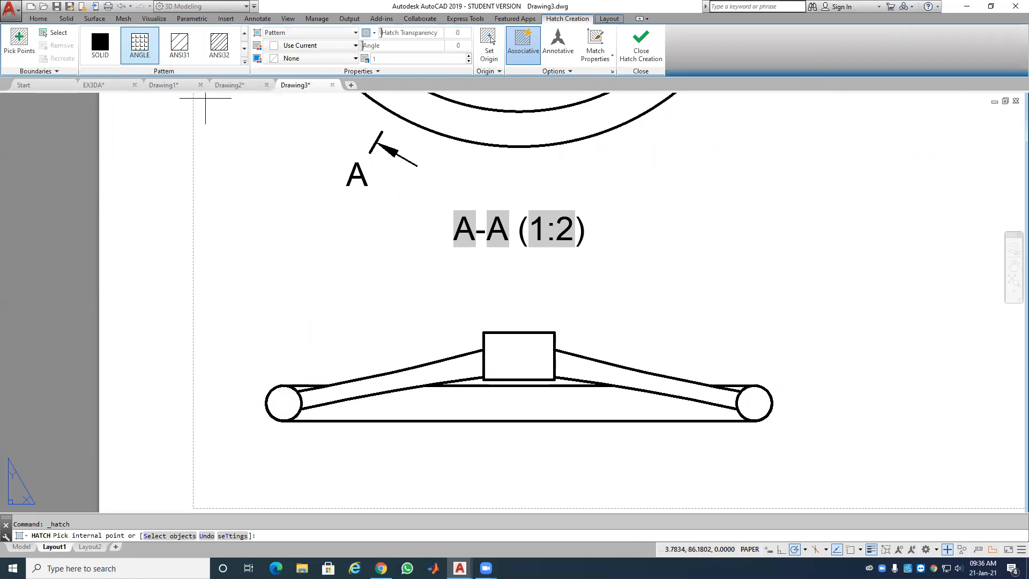
pyautogui.click(180, 46)
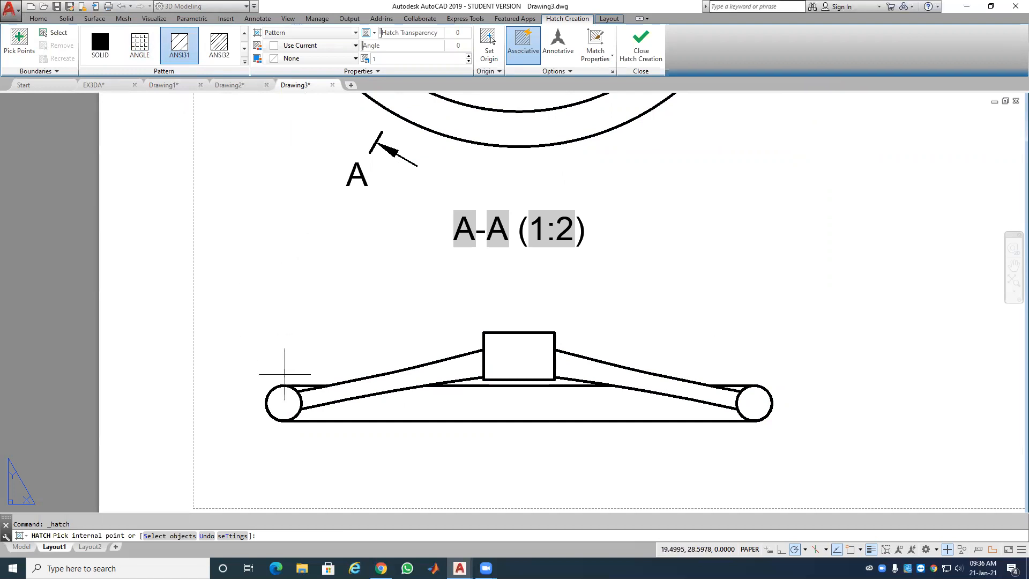
pyautogui.click(285, 401)
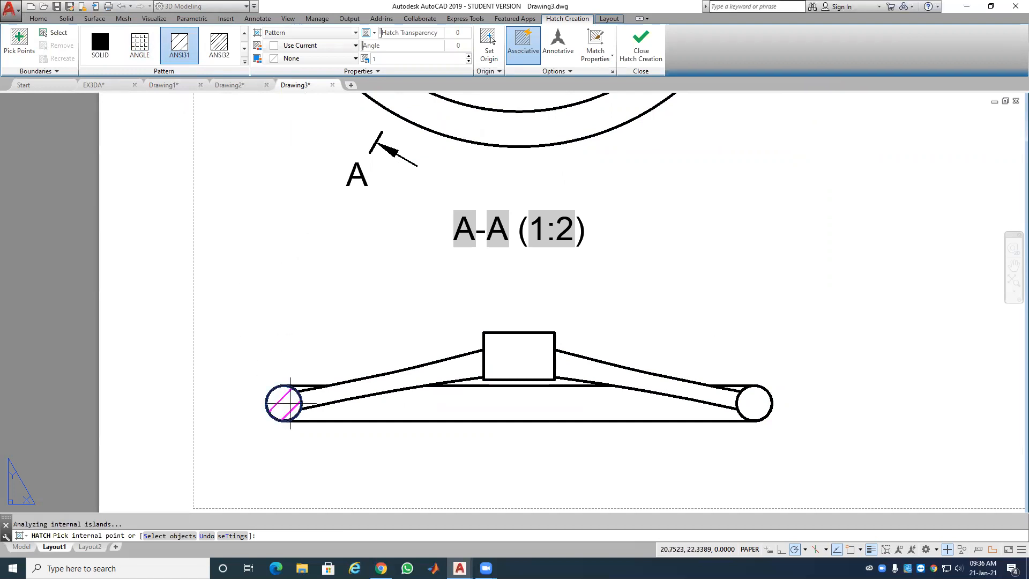
pyautogui.click(552, 371)
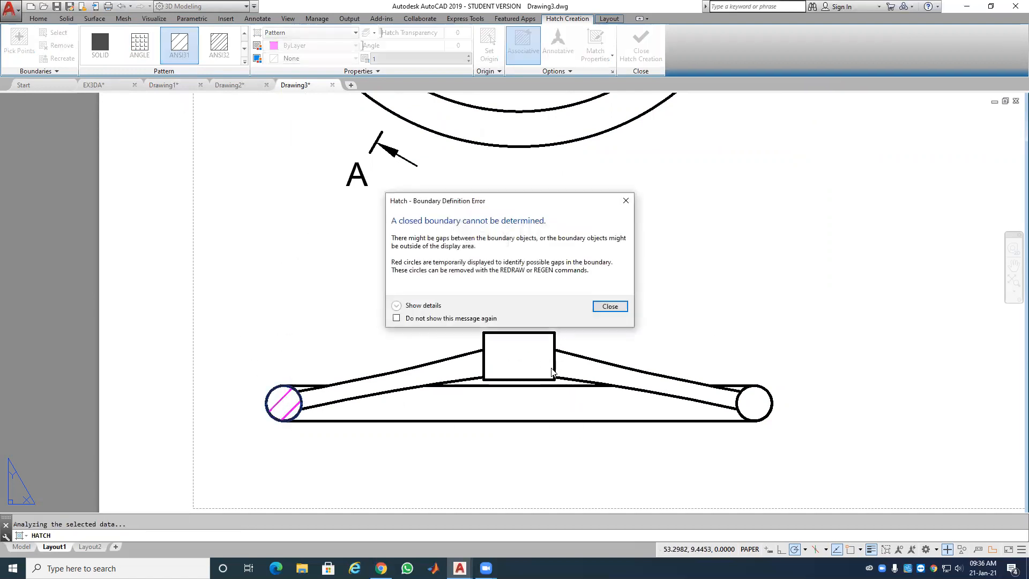
pyautogui.click(610, 307)
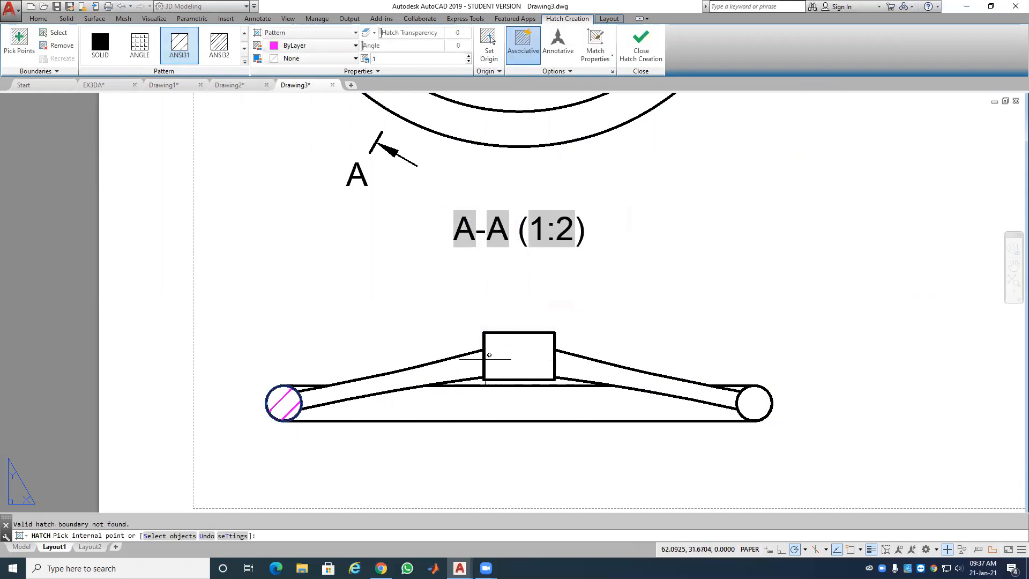
pyautogui.click(750, 403)
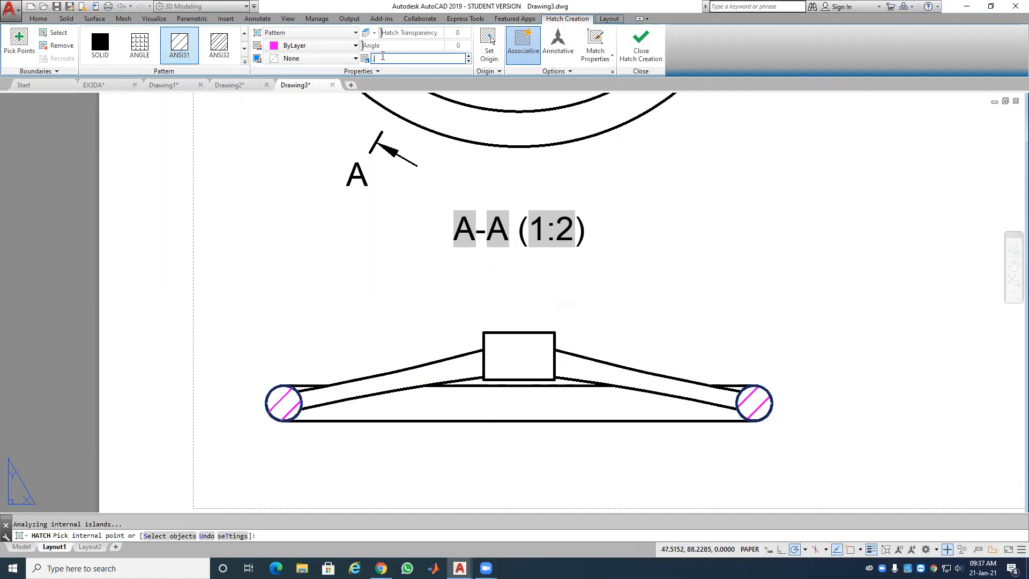
# Step: Set the hatch scale to 0.8 and finish the circle hatches
pyautogui.press('Return')
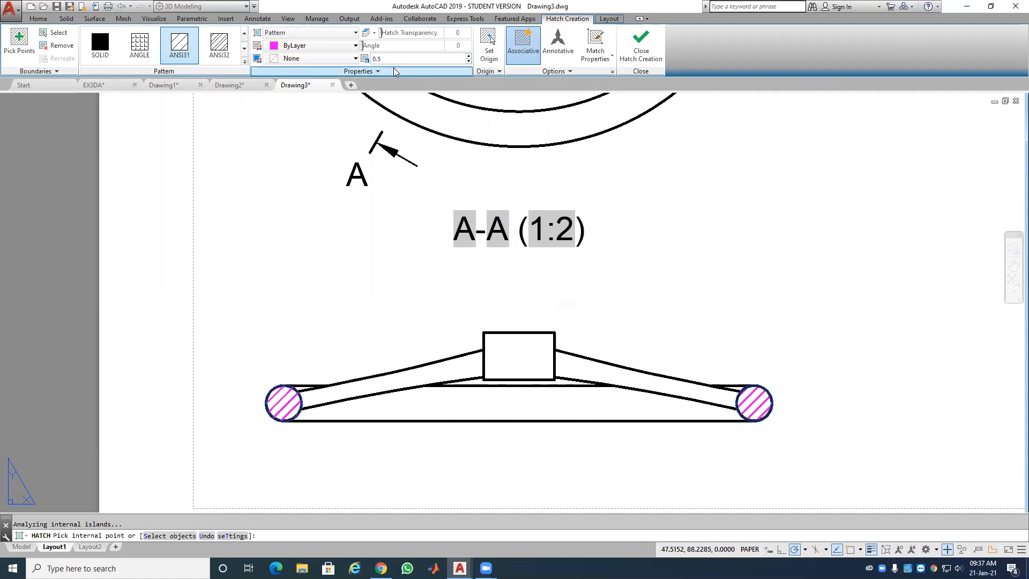
pyautogui.click(389, 59)
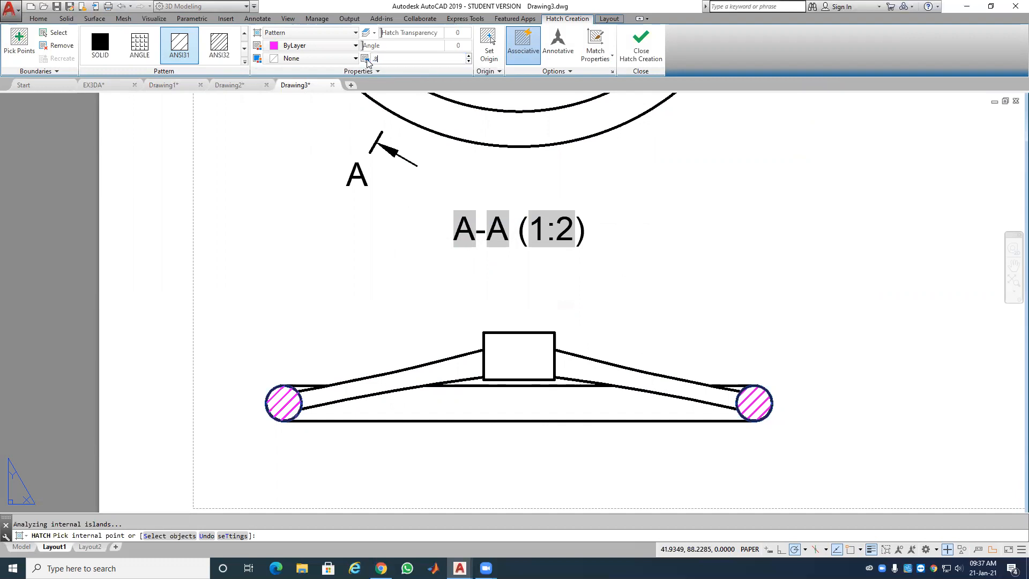
pyautogui.write('.8')
pyautogui.press('Return')
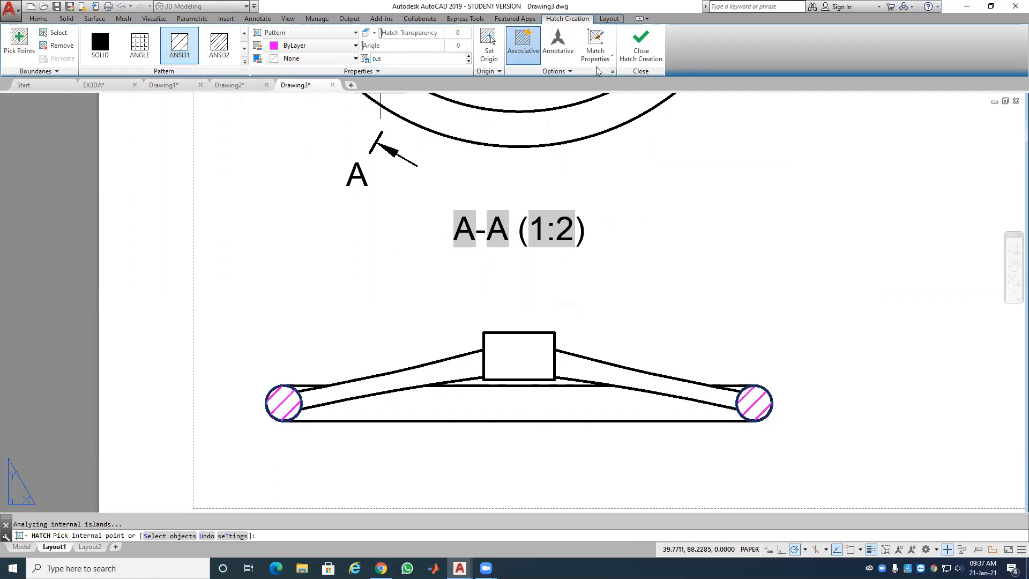
pyautogui.click(638, 46)
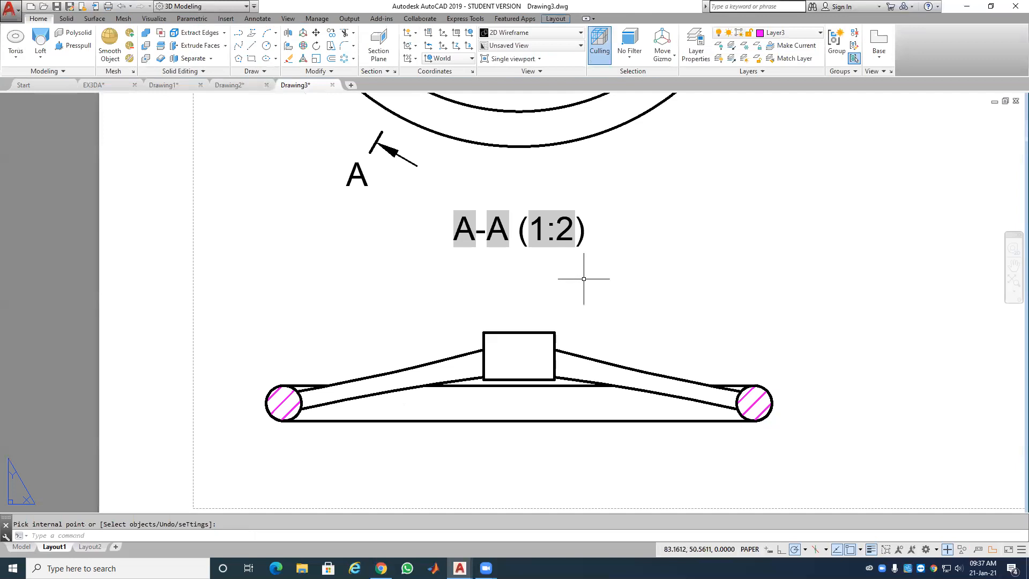
pyautogui.click(555, 362)
# Step: Erase the broken right and left edge lines of the hub box
pyautogui.click(551, 362)
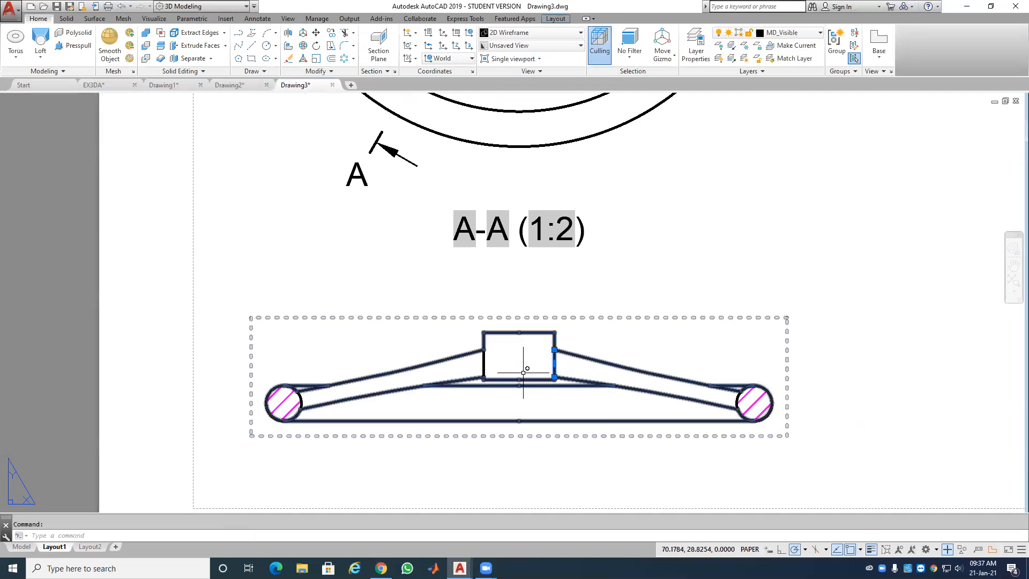
pyautogui.press('Delete')
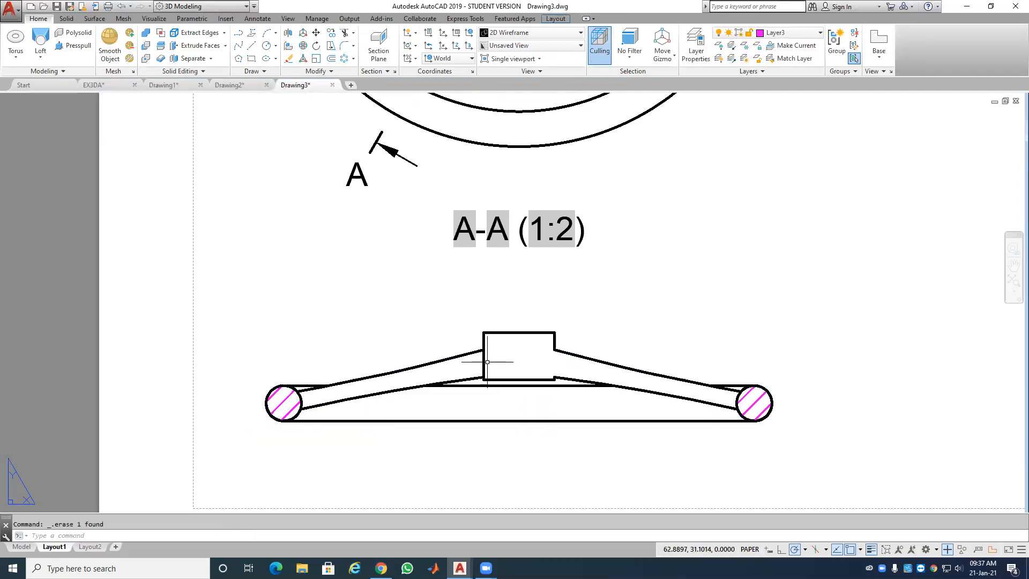
pyautogui.click(483, 361)
pyautogui.press('Delete')
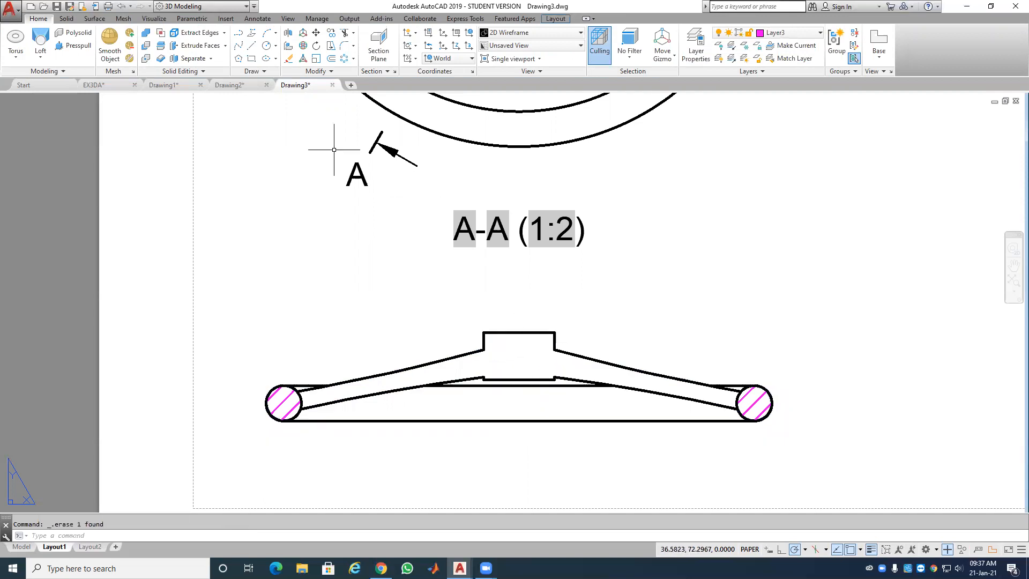
# Step: Draw a rectangle from the box's top-left to bottom-right corner on layer MD_Visible
pyautogui.click(251, 58)
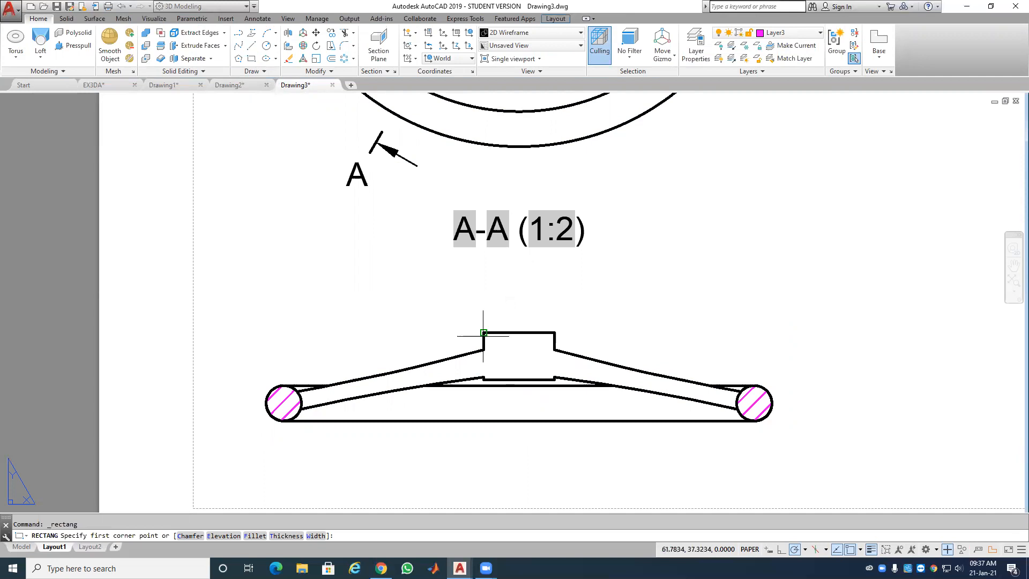
pyautogui.click(484, 332)
pyautogui.click(554, 379)
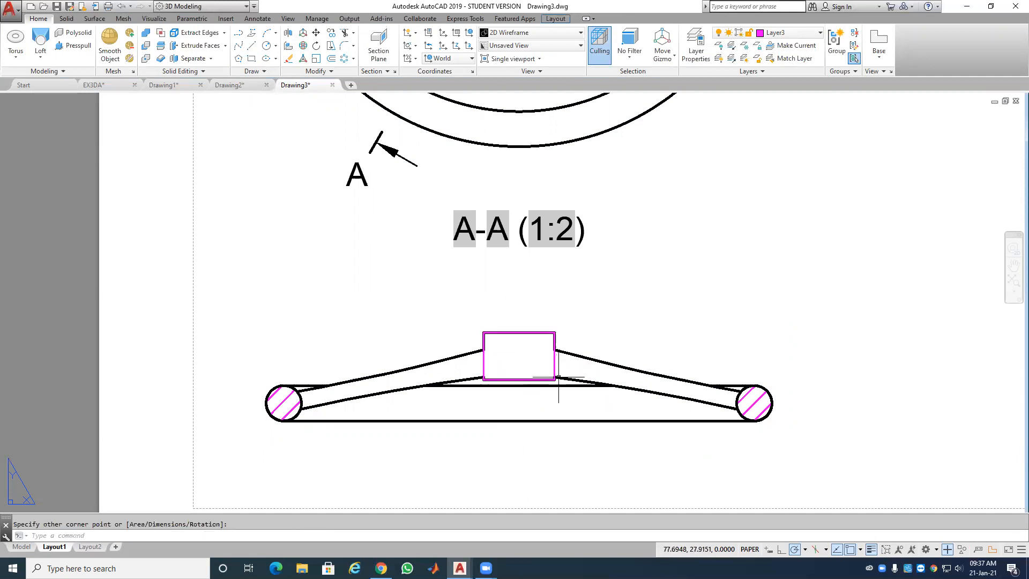
pyautogui.click(554, 355)
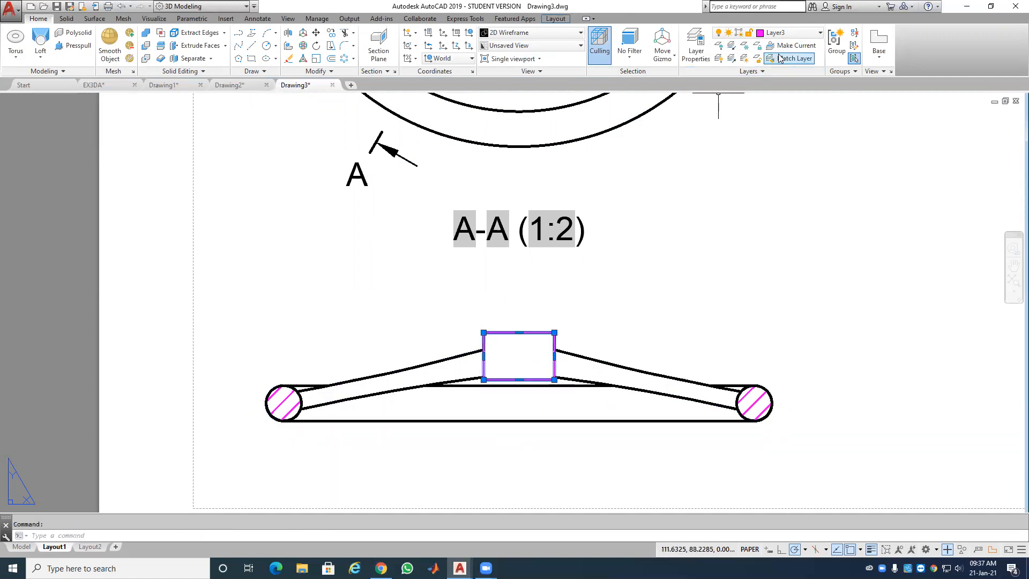
pyautogui.click(792, 33)
pyautogui.click(797, 137)
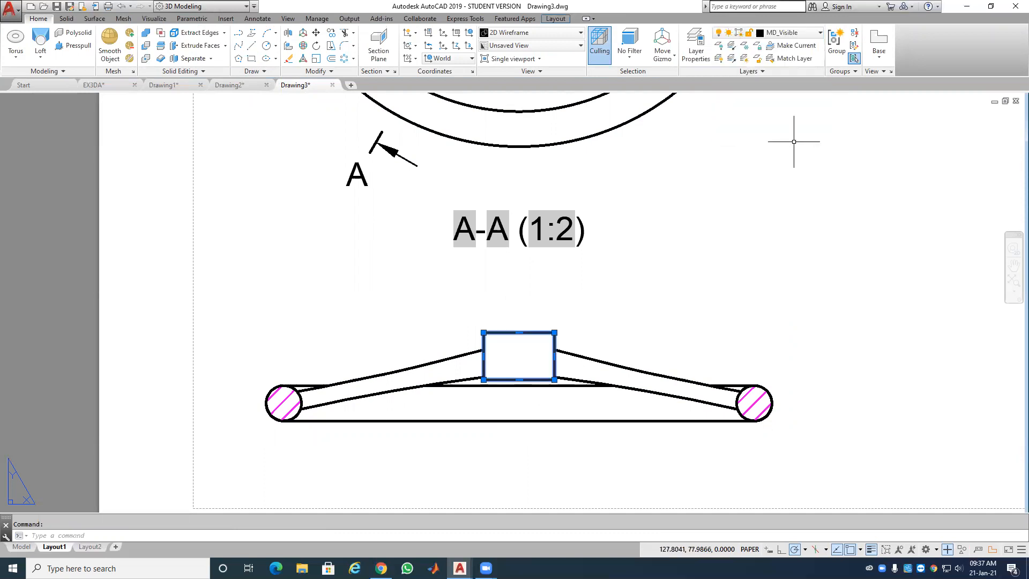
pyautogui.press('Escape')
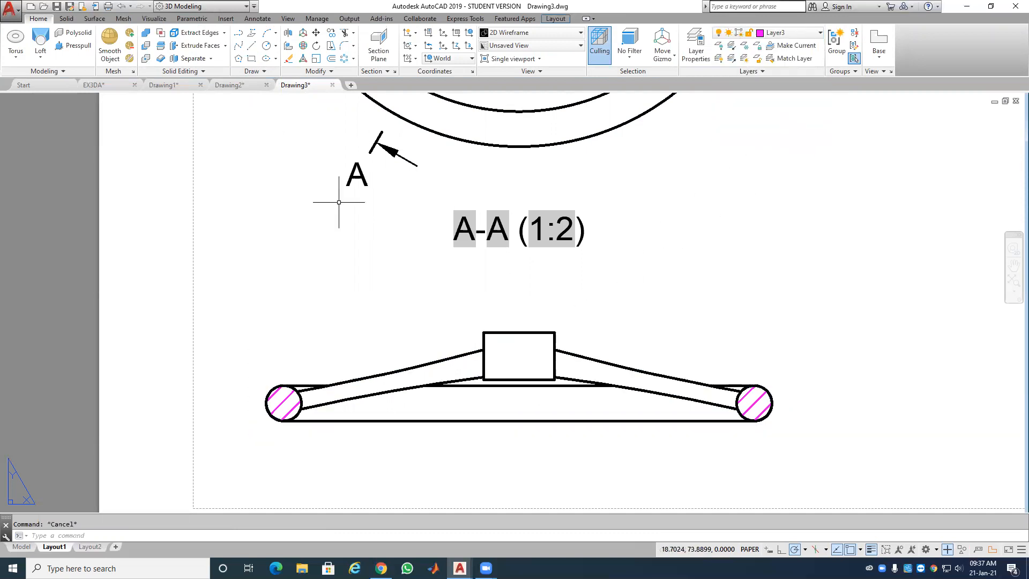
pyautogui.click(252, 70)
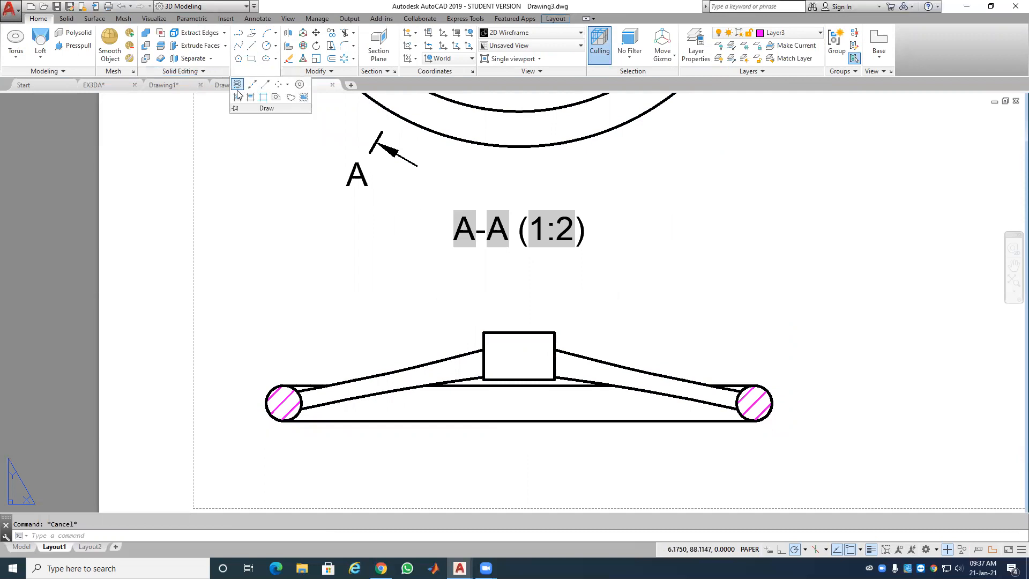
pyautogui.click(239, 99)
# Step: Hatch the new hub rectangle and move its hatch onto layer MD_Hatching
pyautogui.click(539, 341)
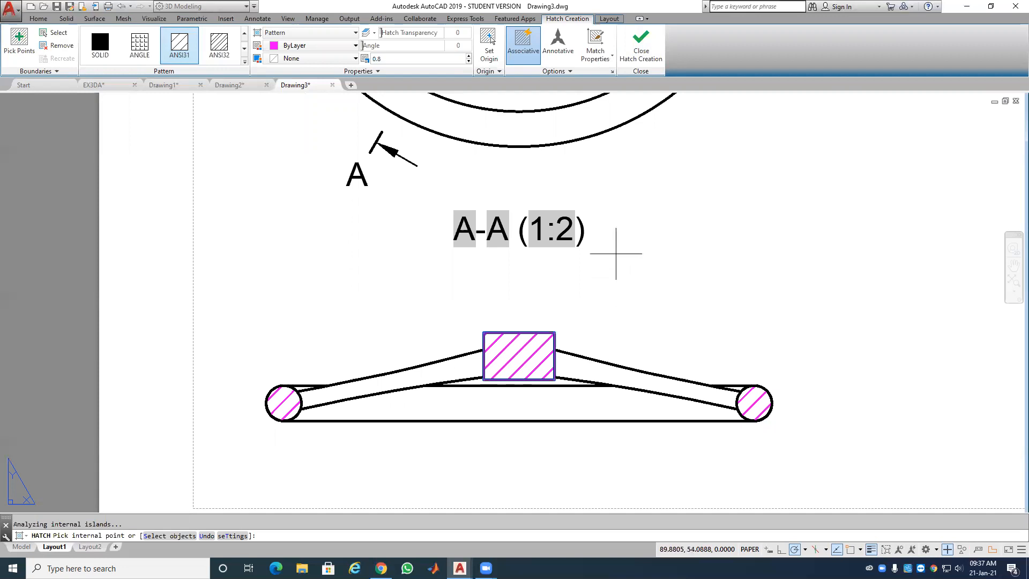
pyautogui.click(659, 62)
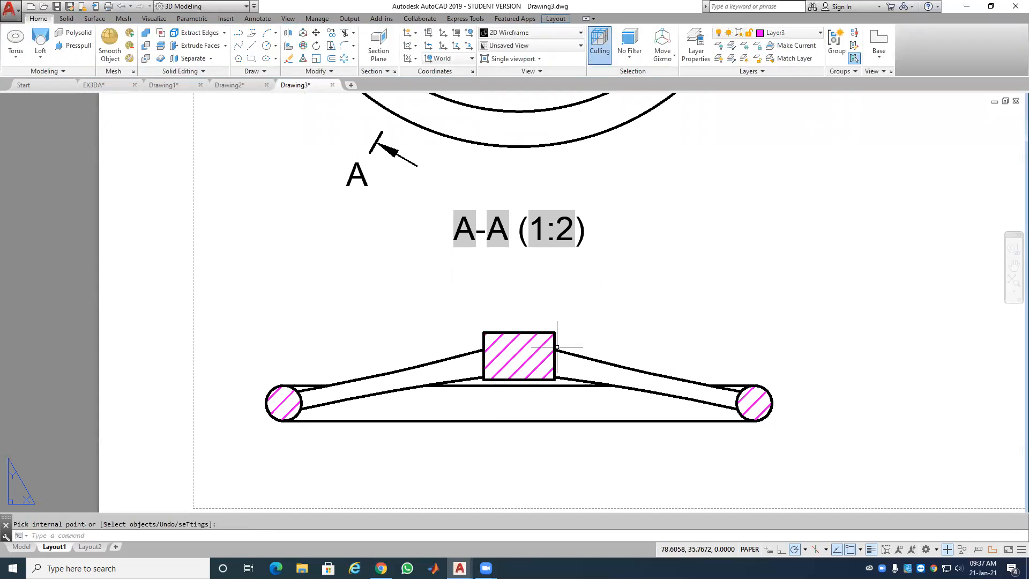
pyautogui.click(545, 364)
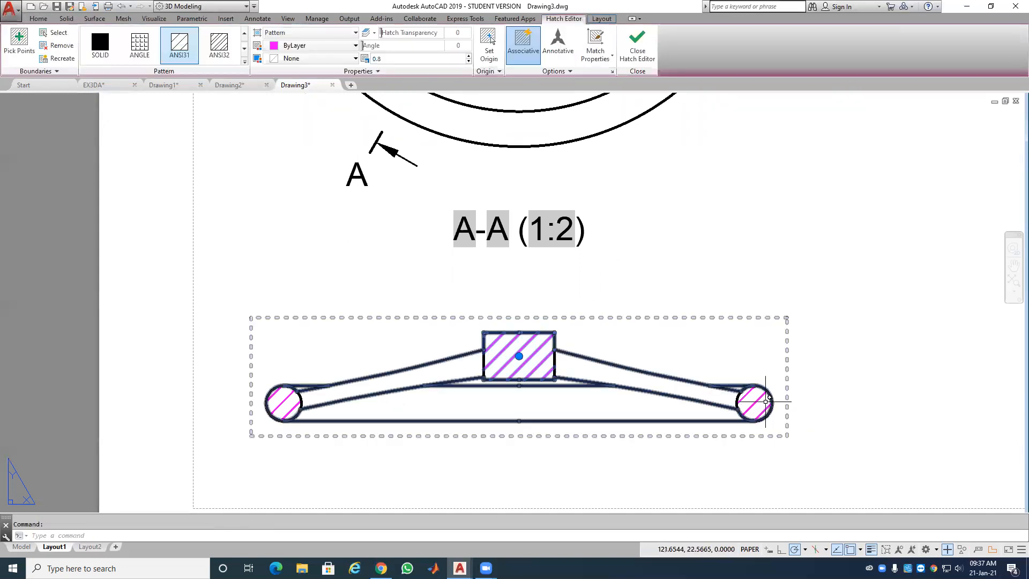
pyautogui.click(745, 411)
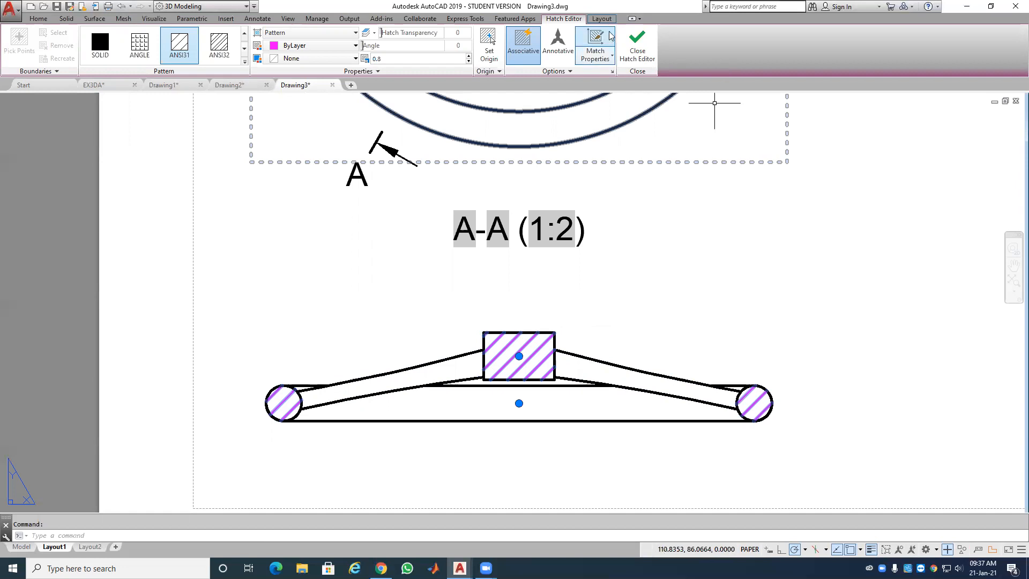
pyautogui.press('Escape')
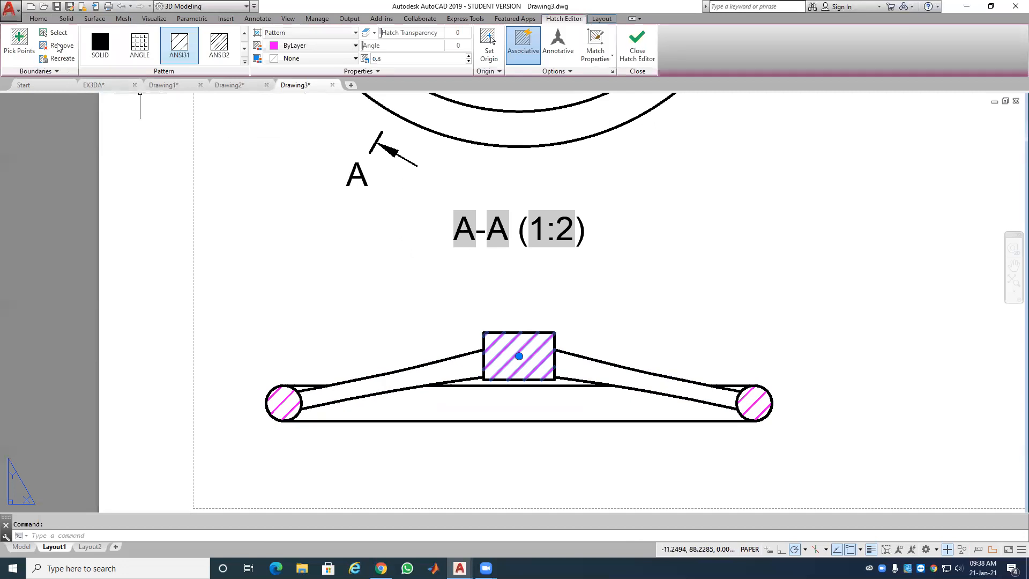
pyautogui.click(37, 20)
pyautogui.click(801, 33)
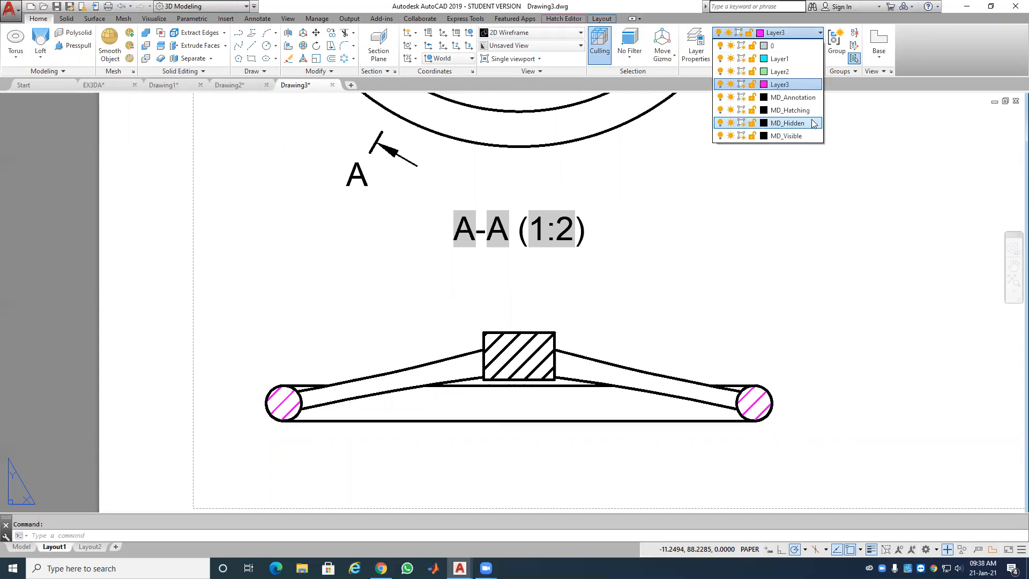
pyautogui.click(789, 110)
pyautogui.press('Escape')
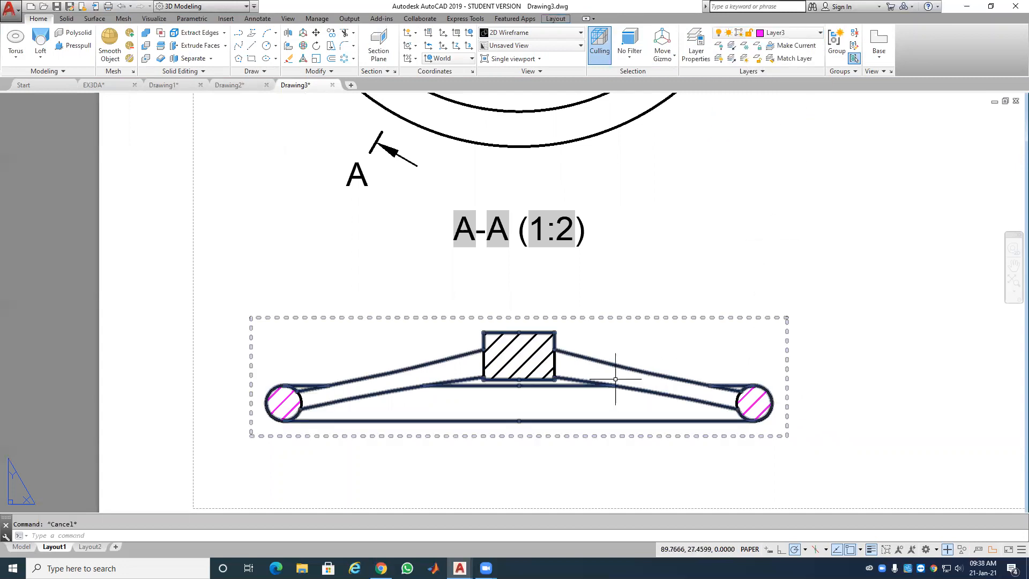
# Step: Delete the hatch inside the hub rectangle
pyautogui.click(757, 402)
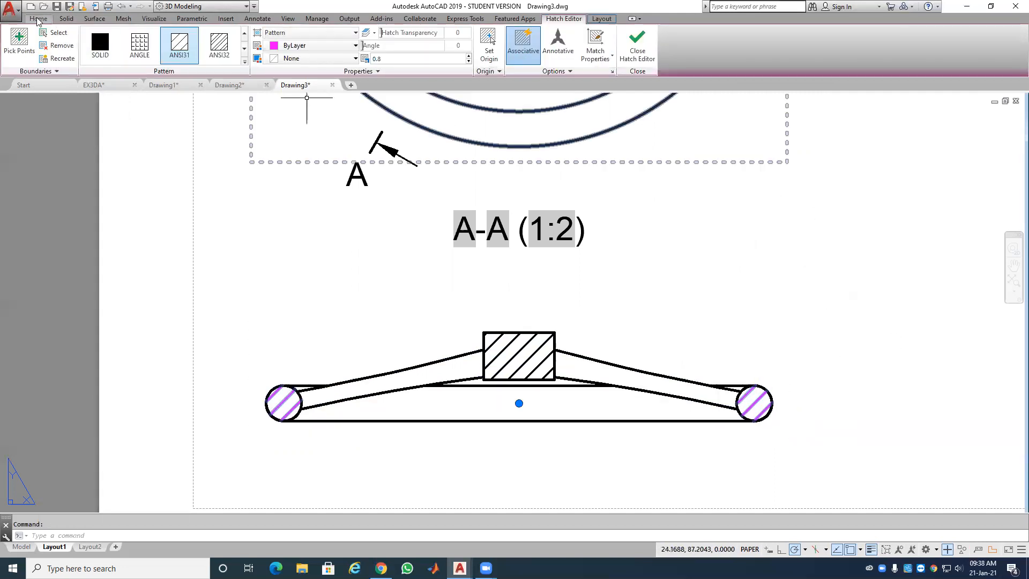
pyautogui.click(39, 18)
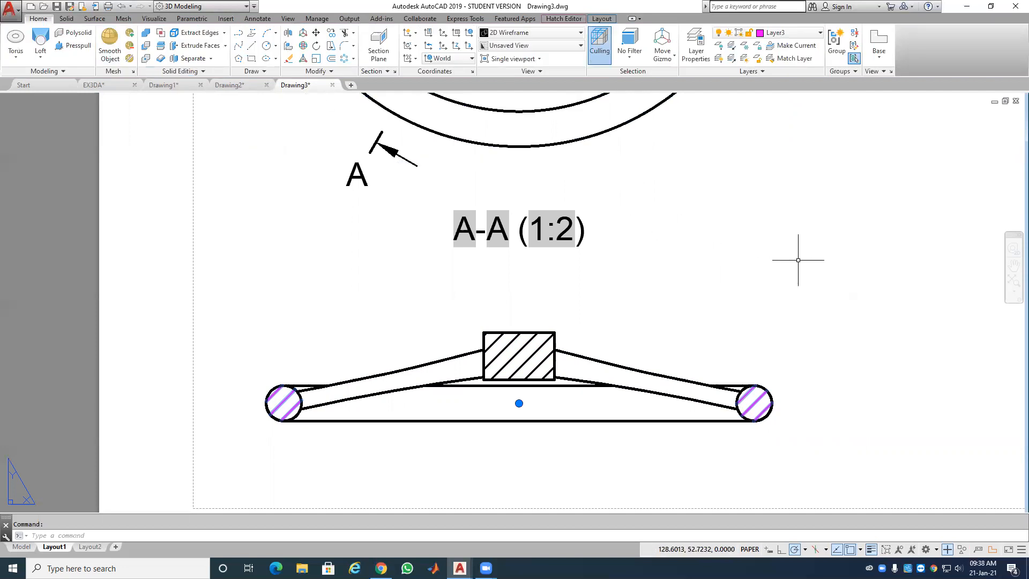
pyautogui.press('Escape')
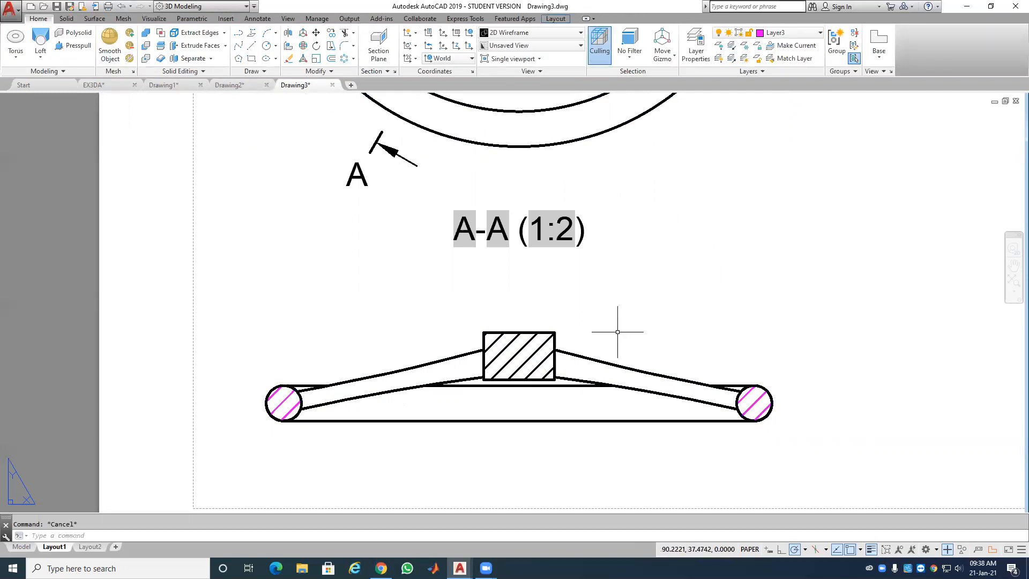
pyautogui.click(538, 349)
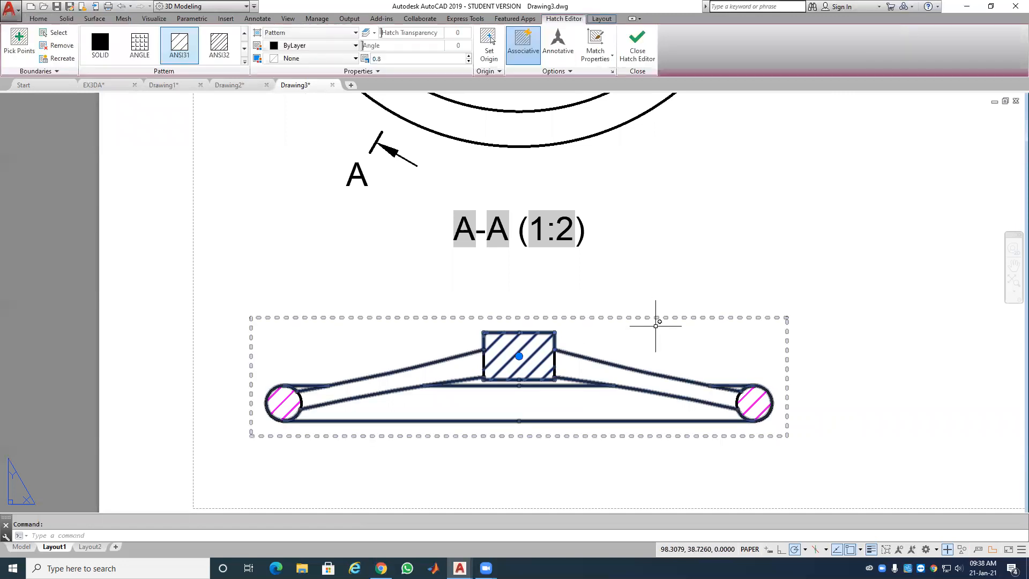
pyautogui.press('Delete')
# Step: Erase and restore the section view, then delete the magenta hatches from both circles
pyautogui.click(749, 403)
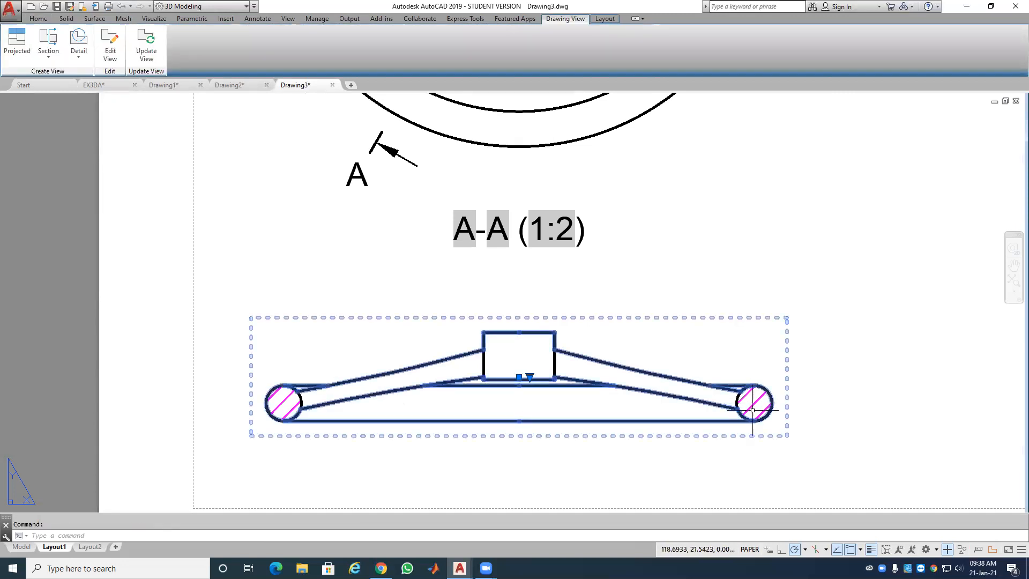
pyautogui.press('Delete')
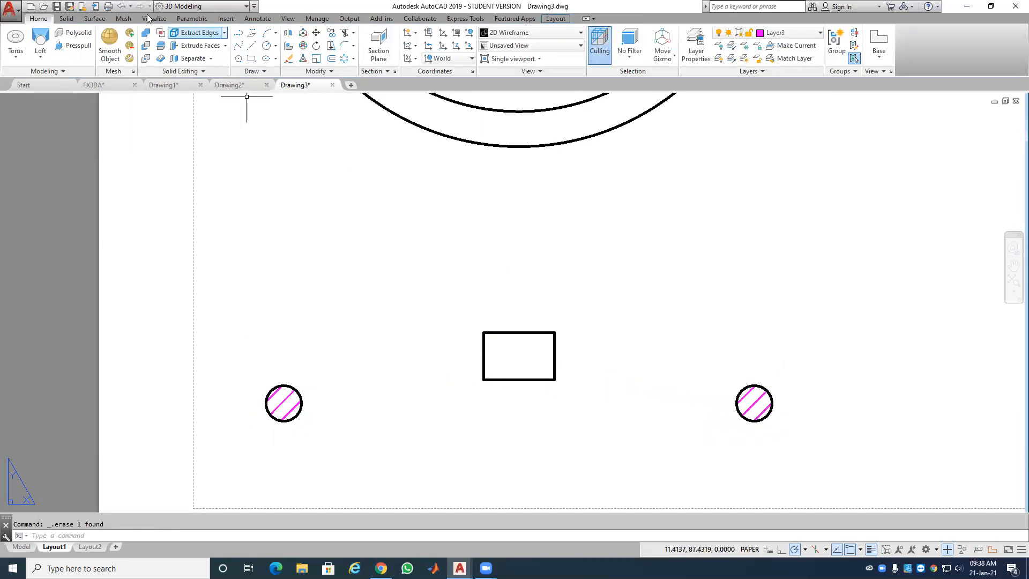
pyautogui.hotkey('ctrl', 'z')
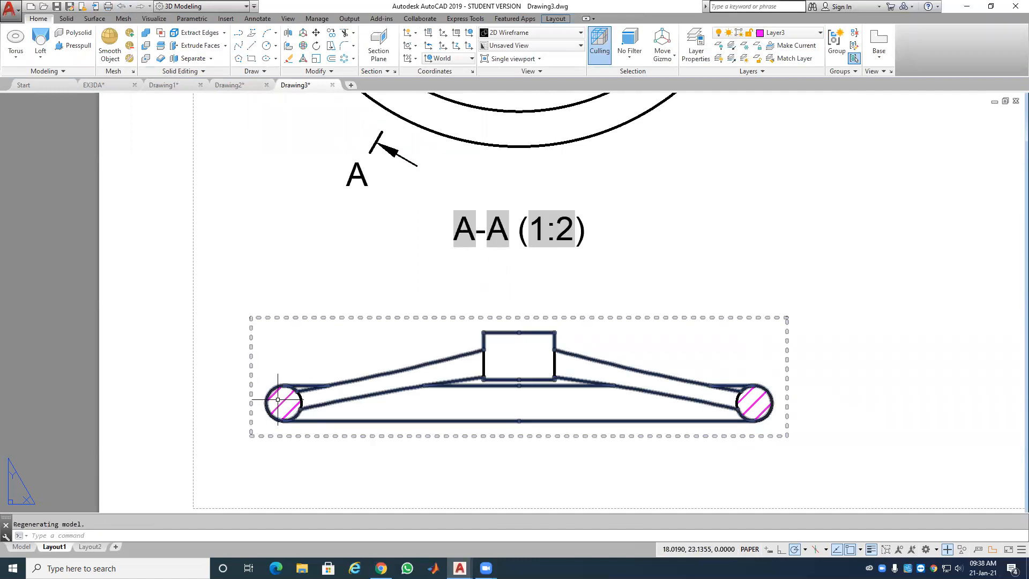
pyautogui.press('Escape')
pyautogui.click(285, 402)
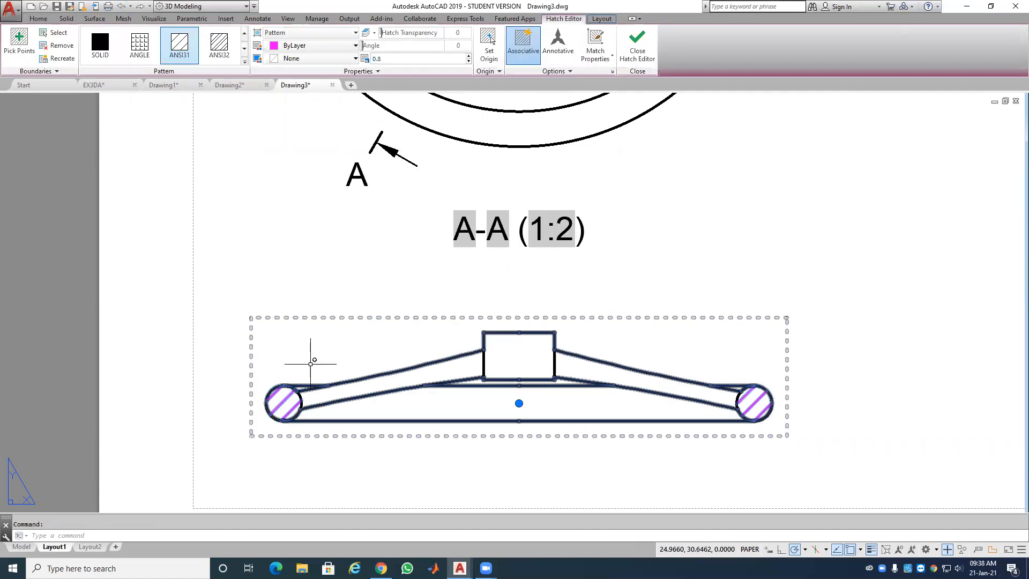
pyautogui.press('Delete')
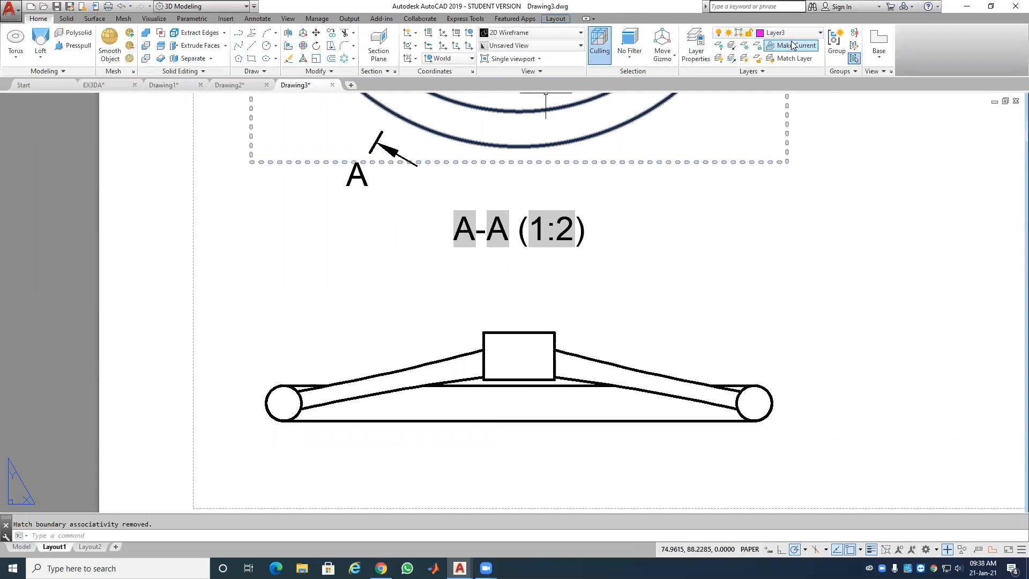
pyautogui.click(794, 34)
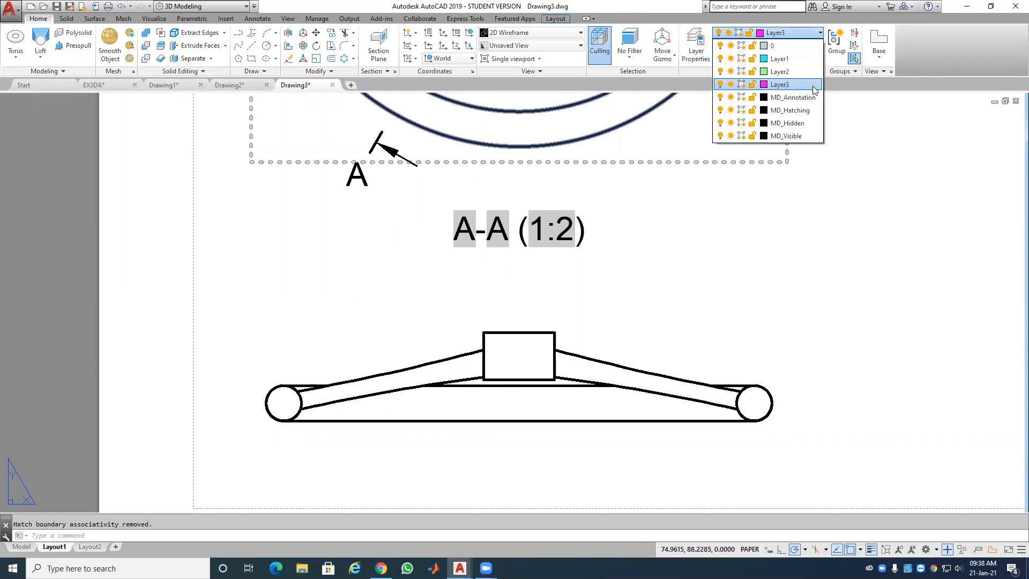
# Step: With MD_Hatching current, fill the end circles and hub rectangle with ANSI31 hatch at 0.8
pyautogui.click(806, 117)
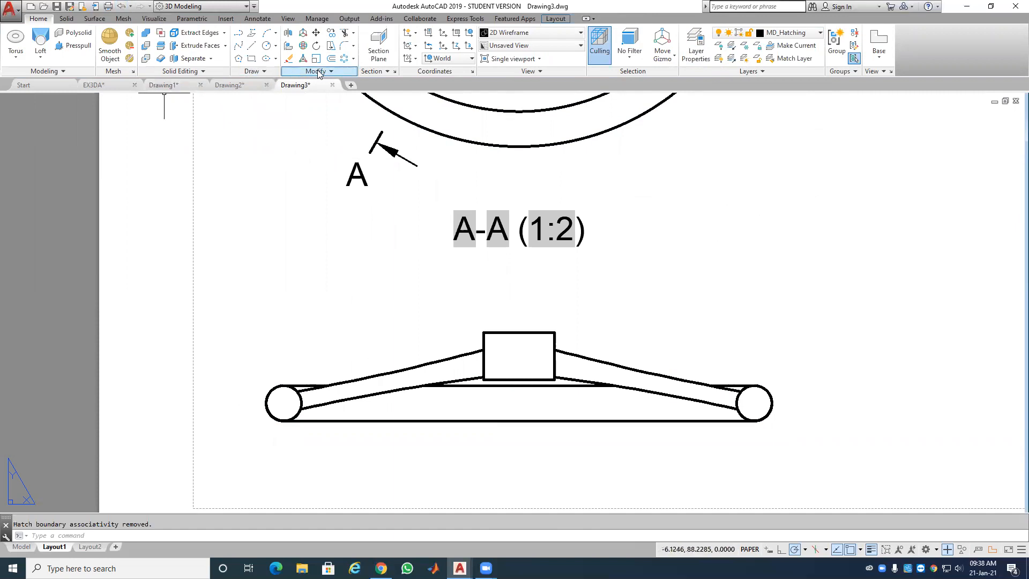
pyautogui.click(253, 71)
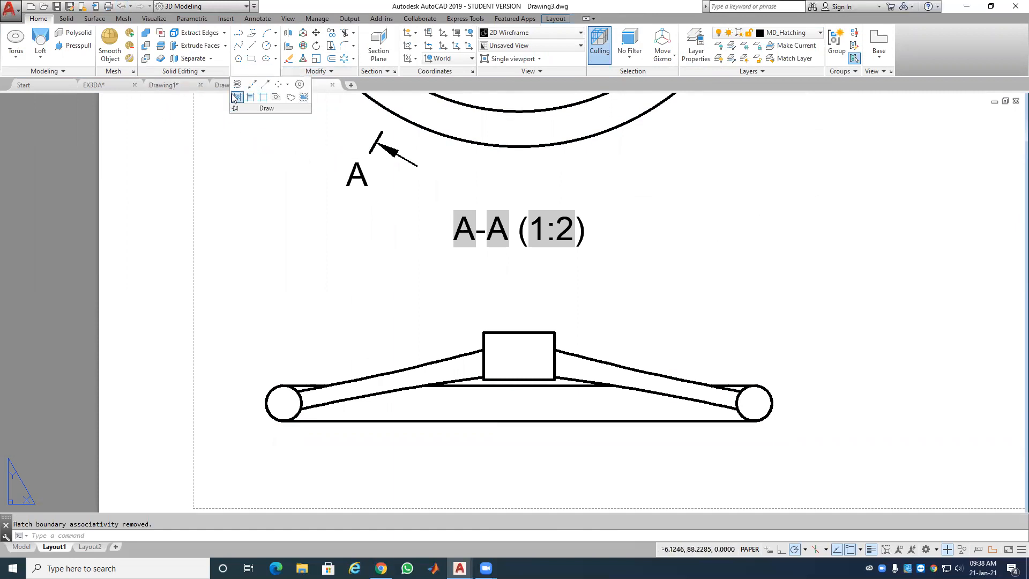
pyautogui.click(235, 97)
pyautogui.click(280, 397)
pyautogui.click(514, 362)
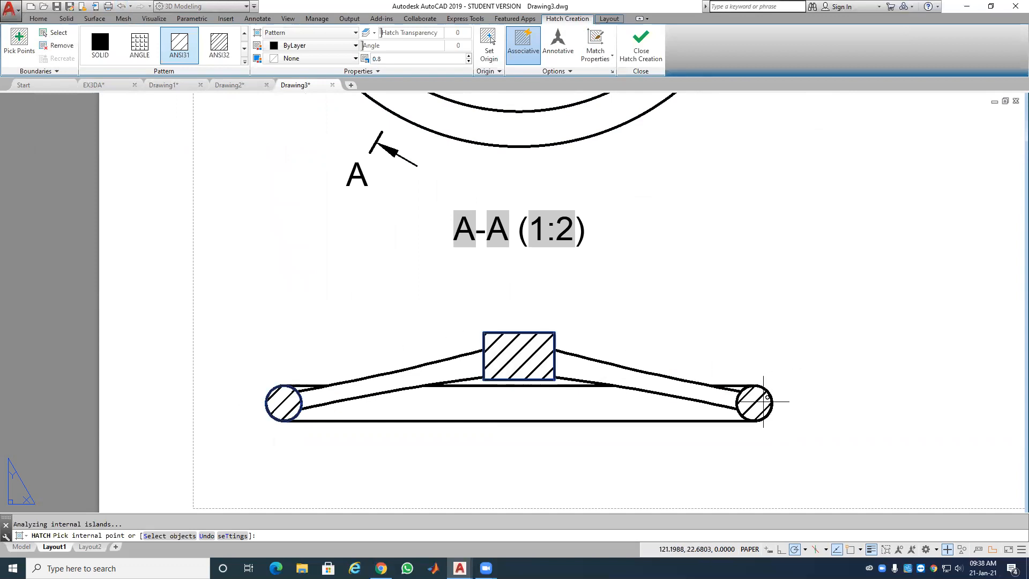
pyautogui.click(641, 51)
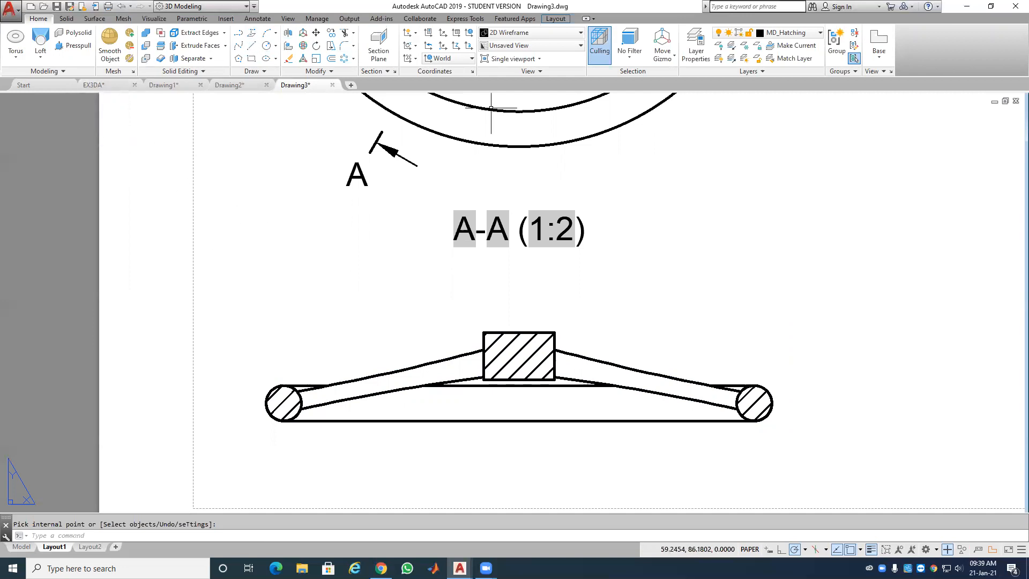
pyautogui.click(789, 35)
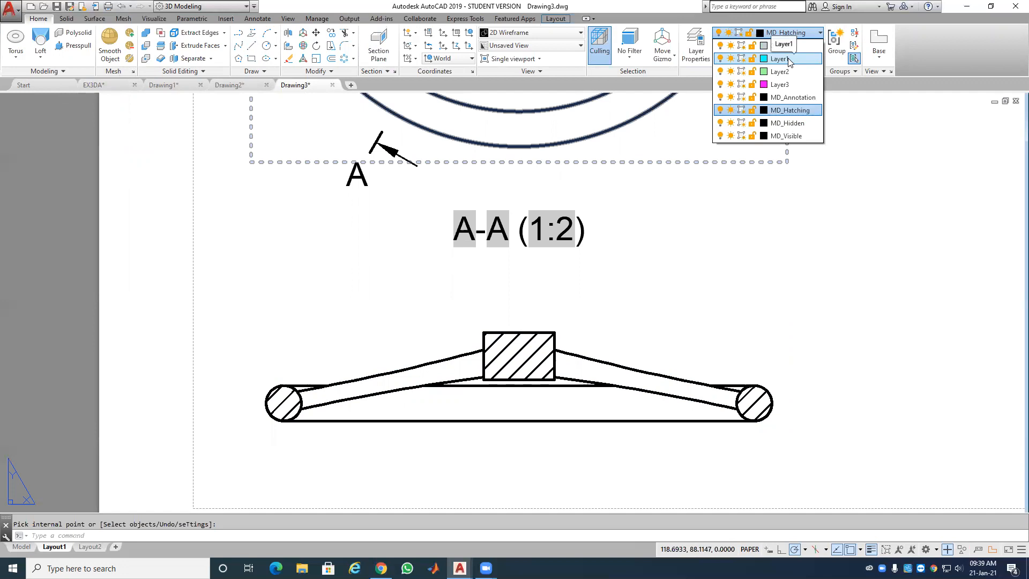
pyautogui.click(698, 37)
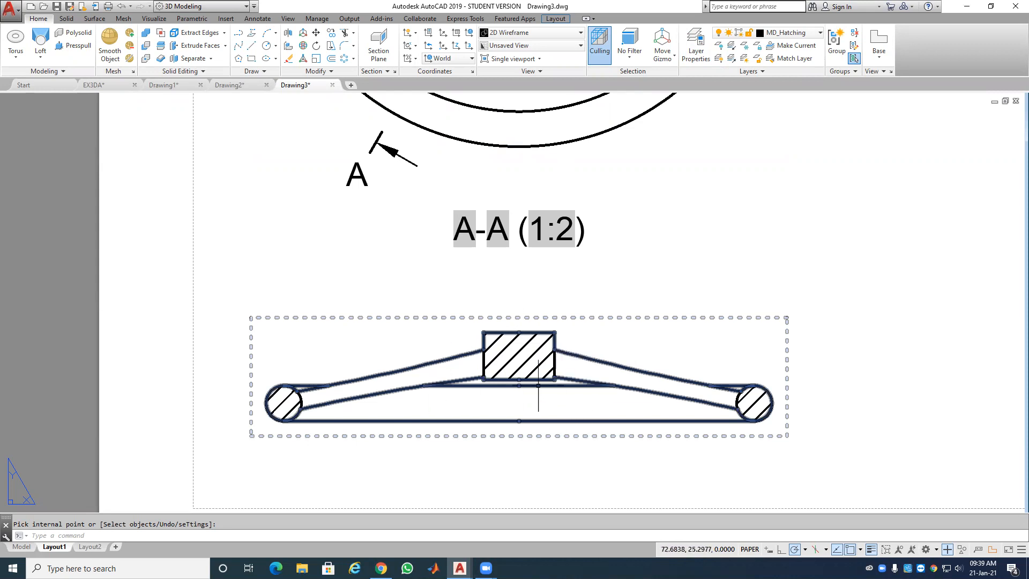
pyautogui.scroll(-3, 541, 386)
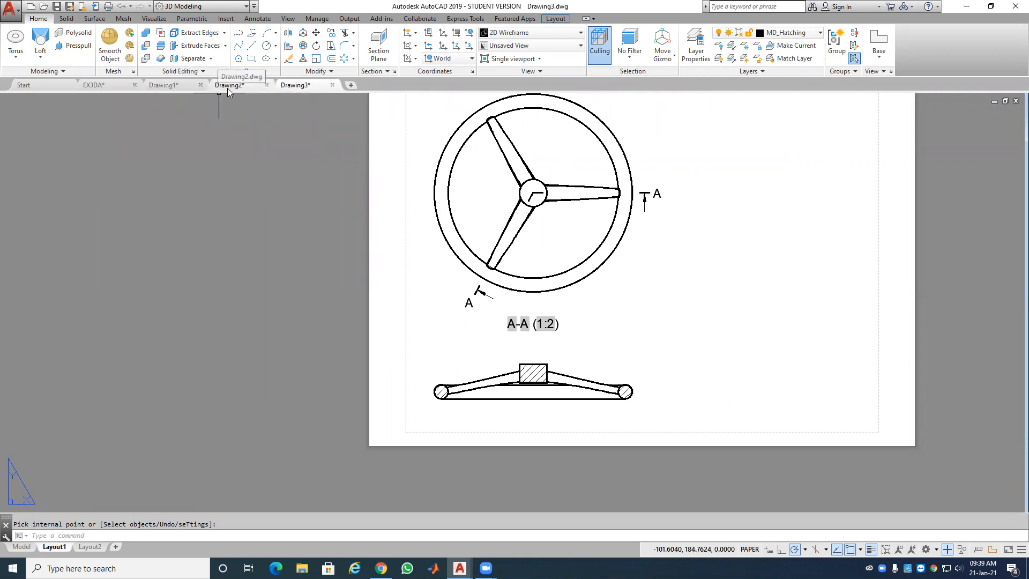
pyautogui.click(180, 88)
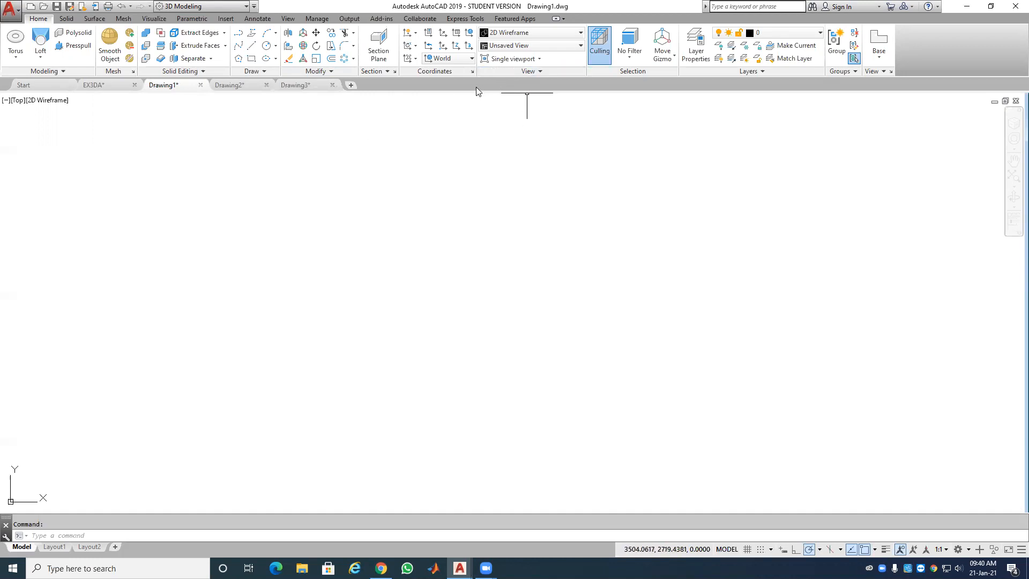
# Step: Bring up the View ribbon tab over the empty Drawing1
pyautogui.click(288, 18)
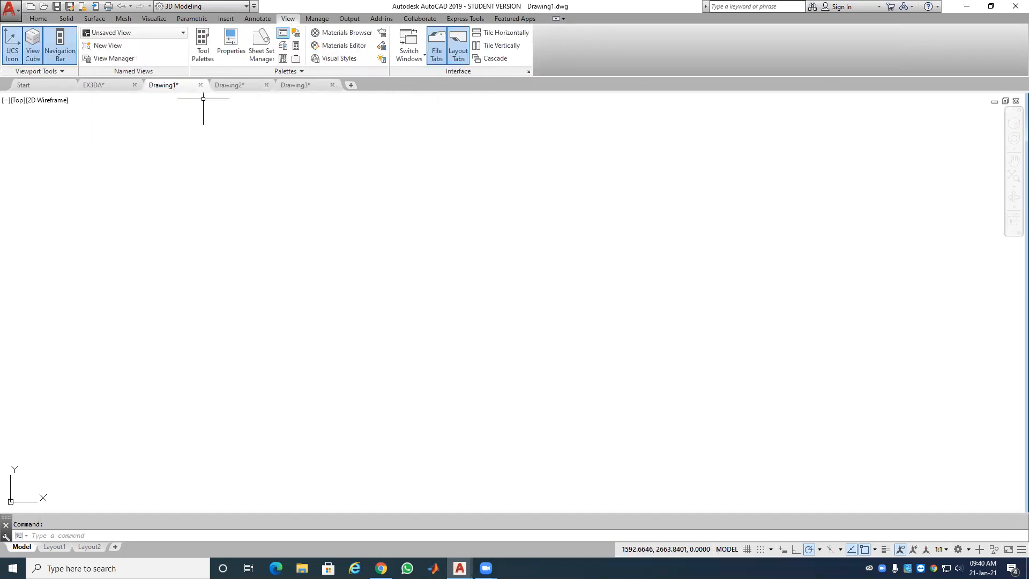
# Step: Switch to the Drafting & Annotation workspace and dock the command line at the bottom
pyautogui.click(245, 7)
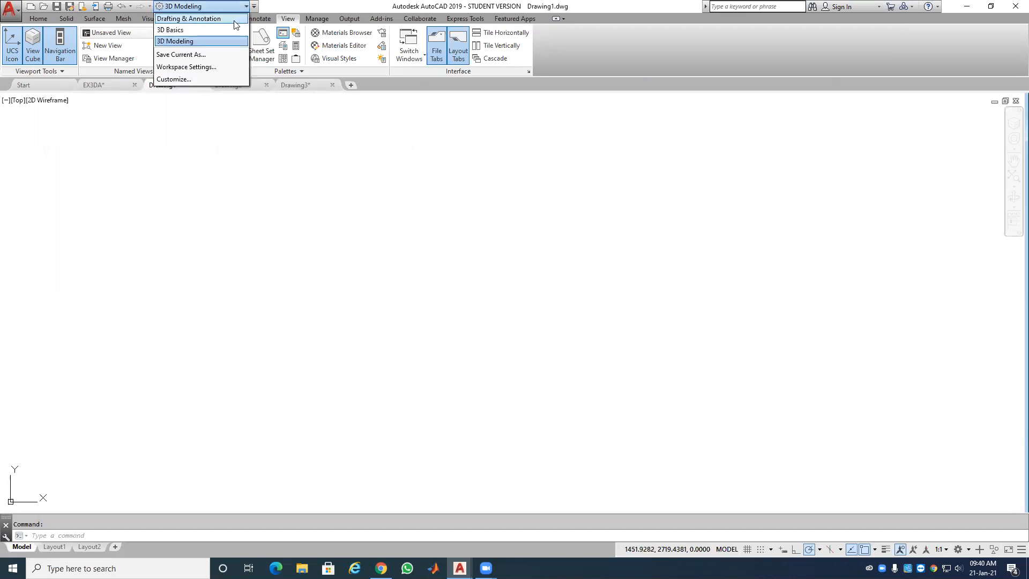
pyautogui.click(232, 20)
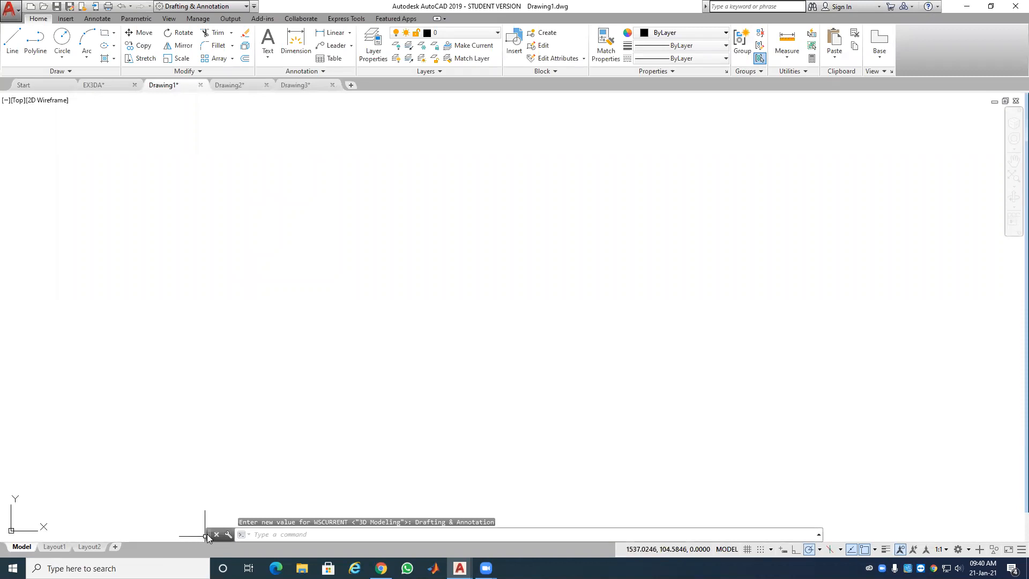
pyautogui.moveTo(210, 536); pyautogui.dragTo(209, 544)
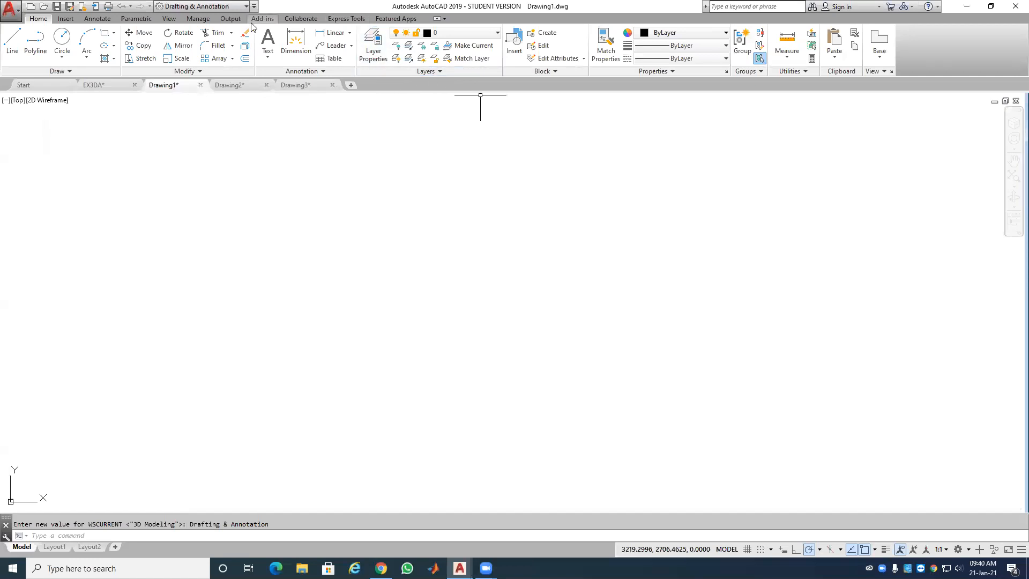
pyautogui.click(169, 19)
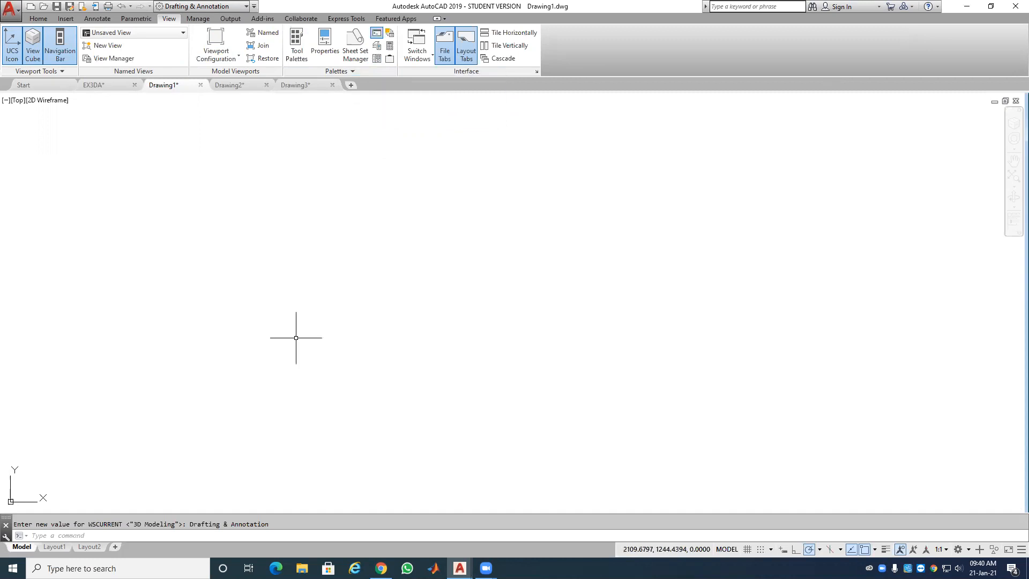
pyautogui.write('d')
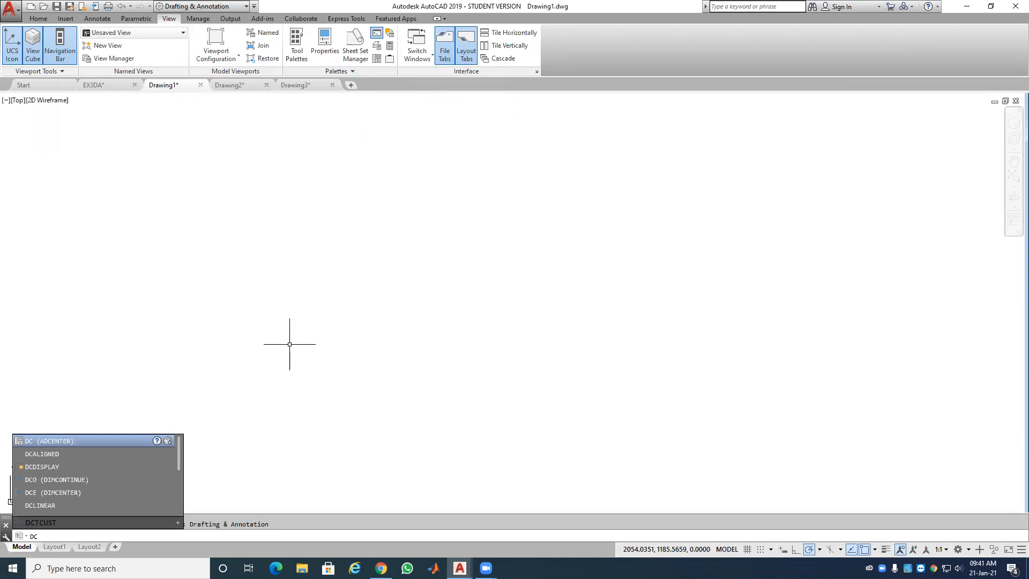
# Step: Launch DesignCenter with DC, expand the palette, and browse into the Sample folder
pyautogui.press('Return')
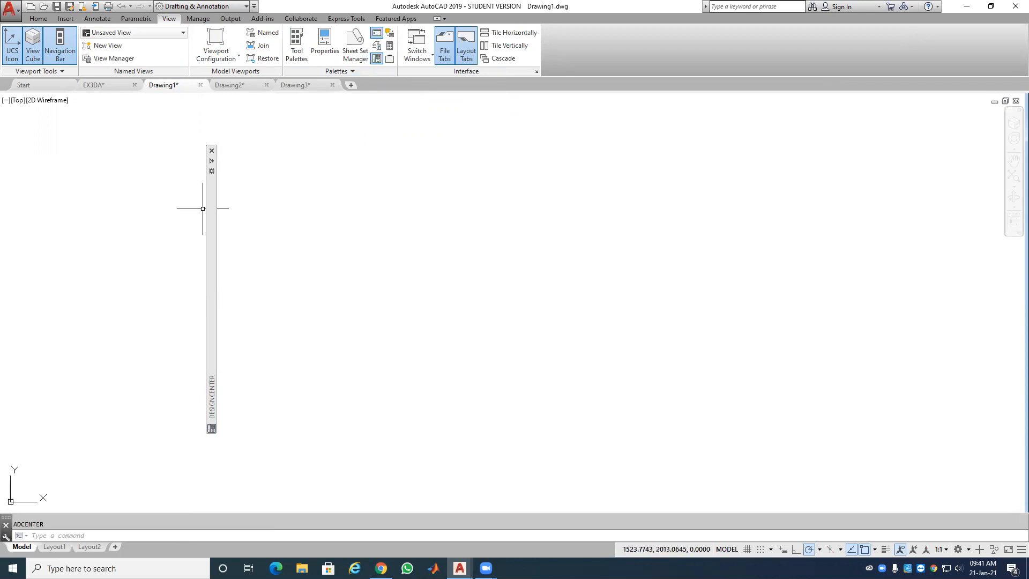
pyautogui.click(211, 164)
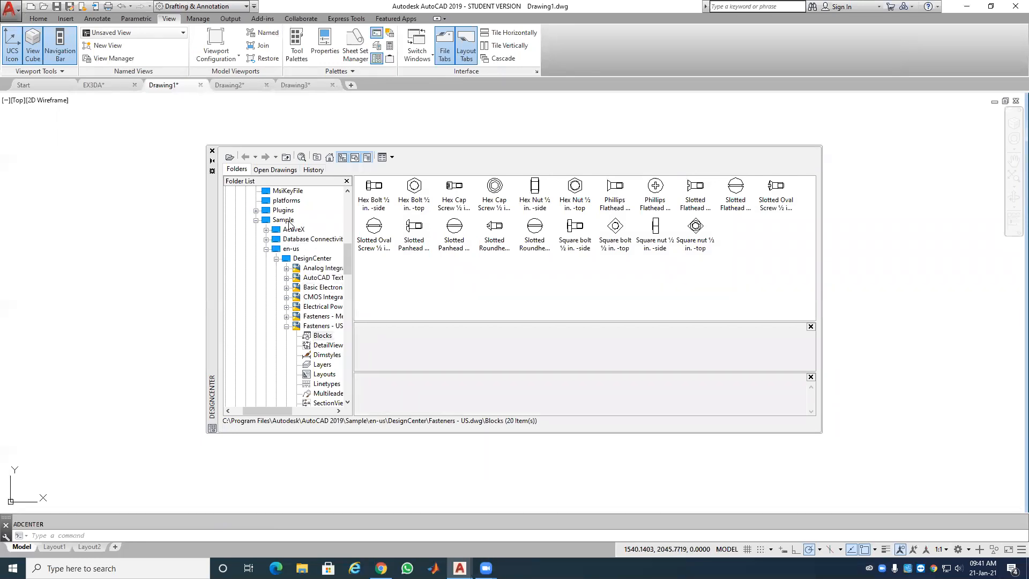
pyautogui.scroll(1, 289, 224)
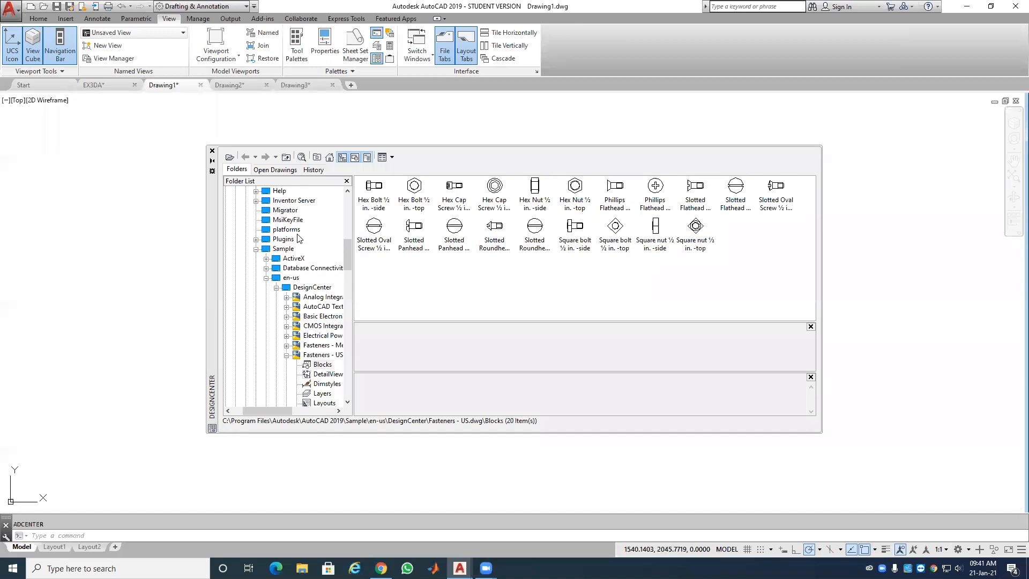
pyautogui.scroll(5, 299, 238)
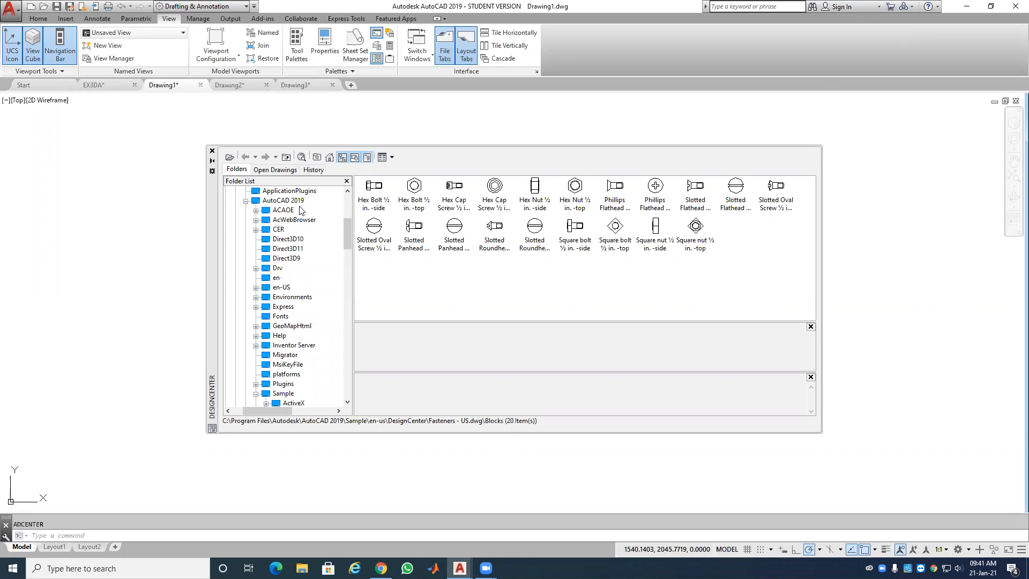
pyautogui.scroll(1, 300, 211)
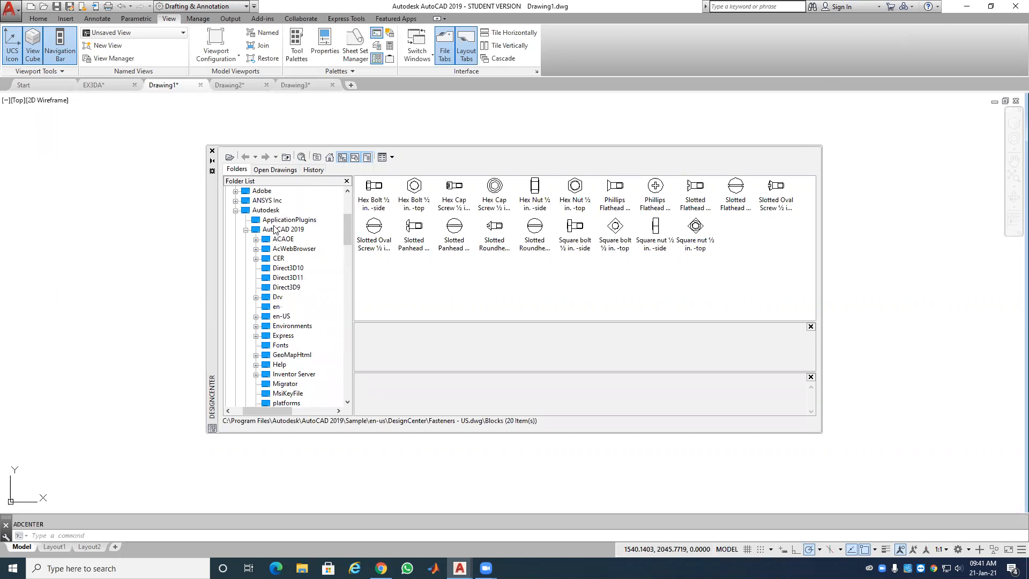
pyautogui.scroll(1, 279, 236)
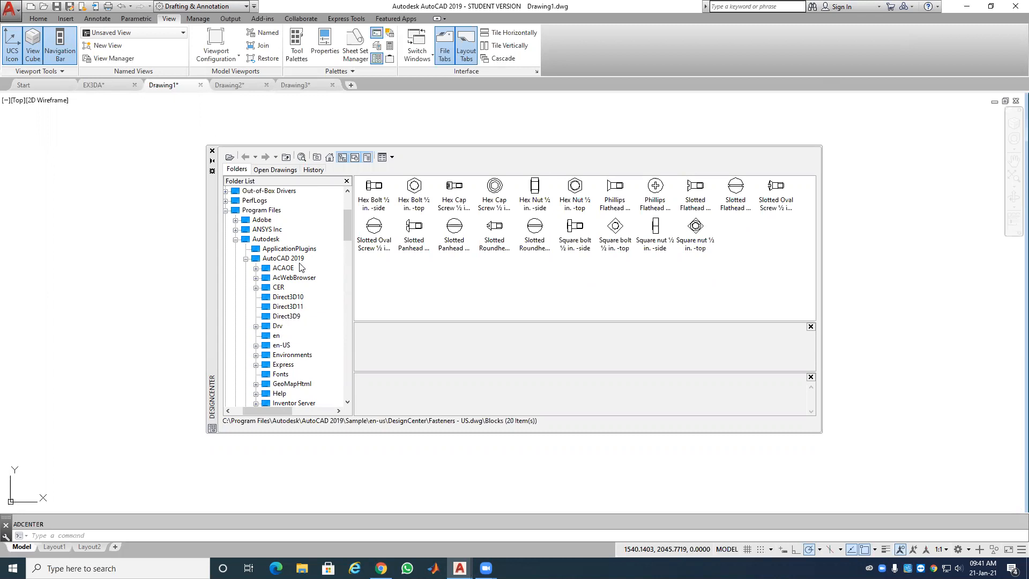
pyautogui.scroll(-1, 300, 269)
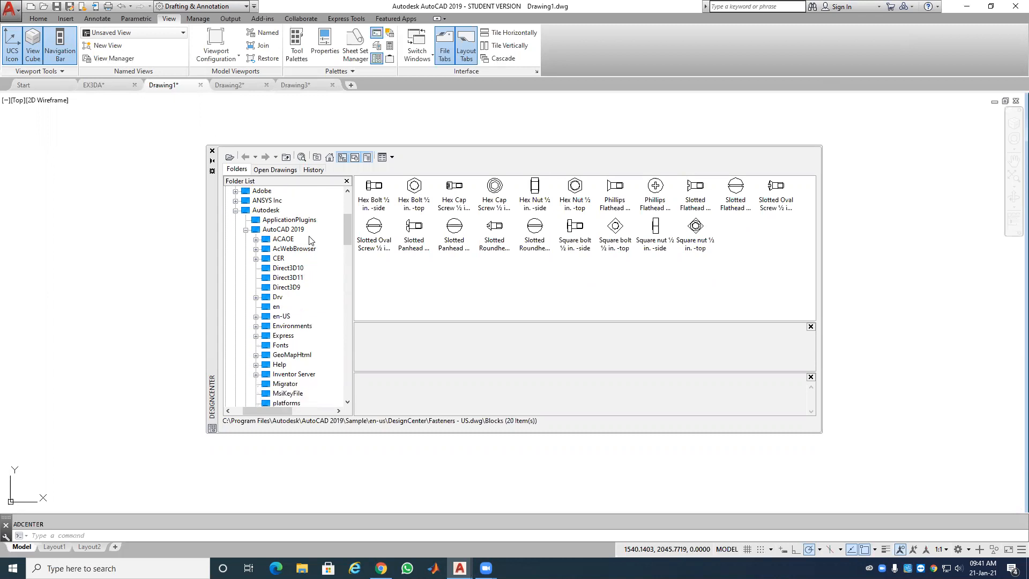
pyautogui.scroll(-1, 296, 305)
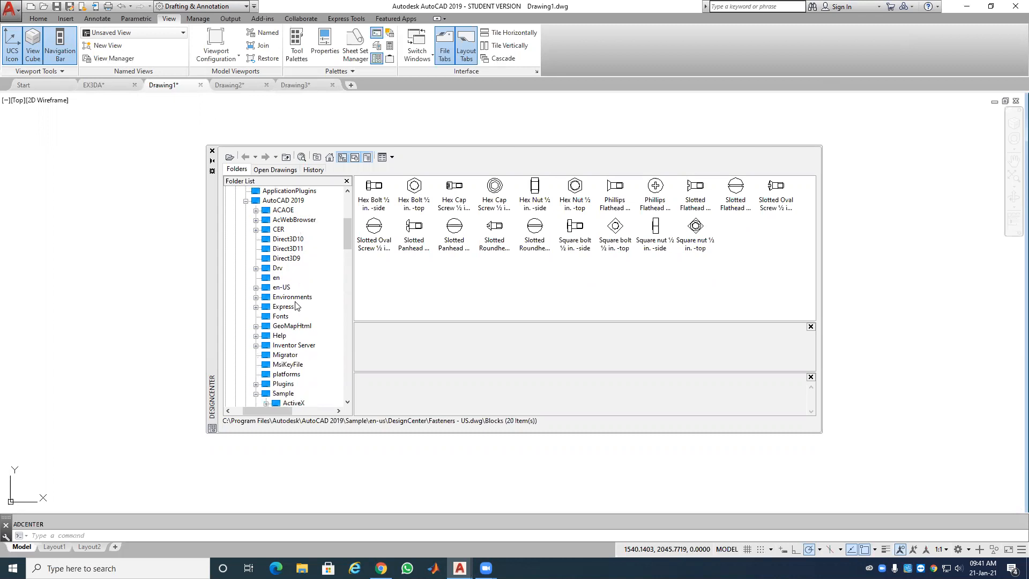
pyautogui.scroll(-1, 297, 304)
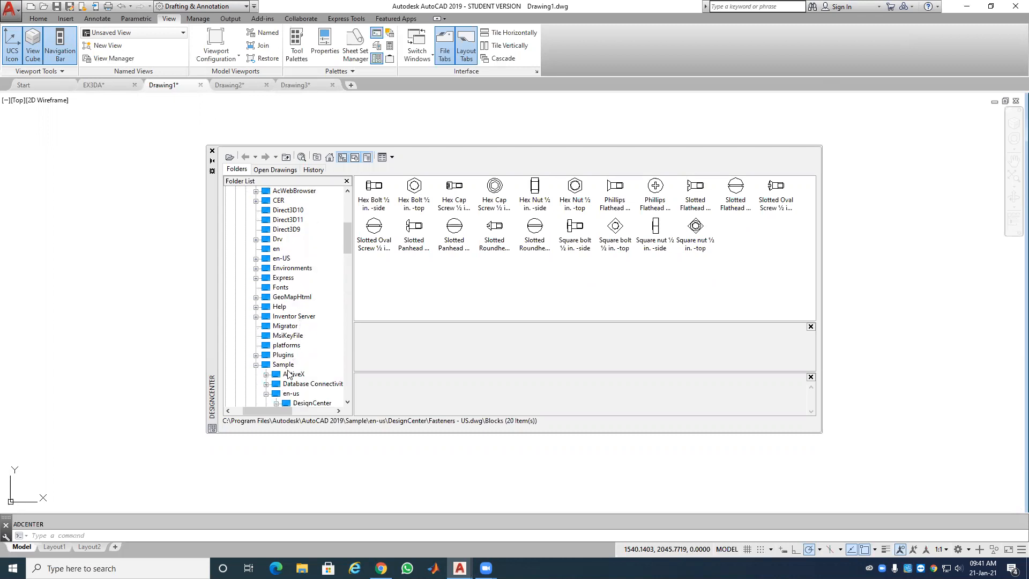
pyautogui.scroll(-1, 288, 376)
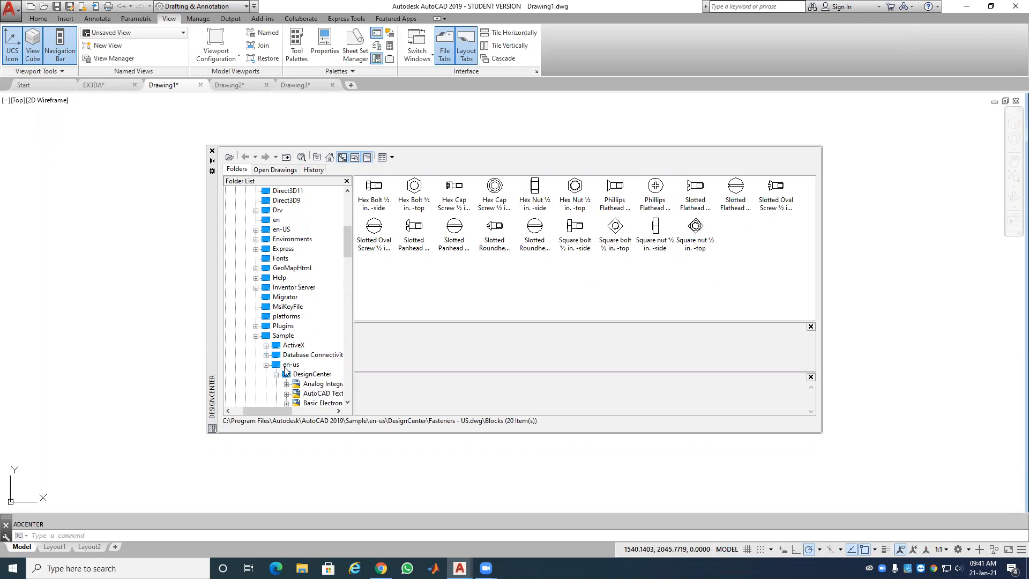
pyautogui.scroll(-1, 296, 374)
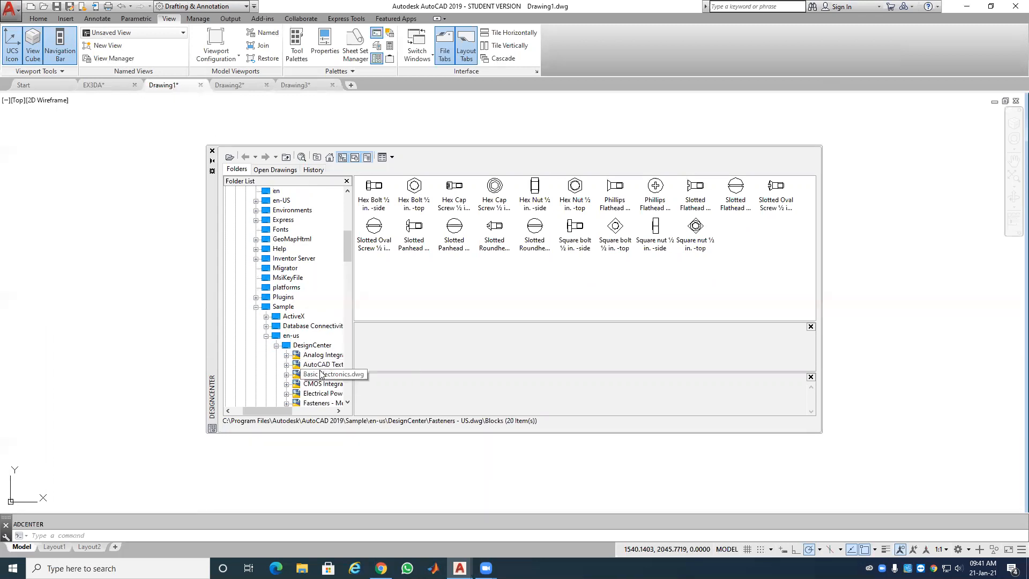
pyautogui.scroll(-1, 305, 369)
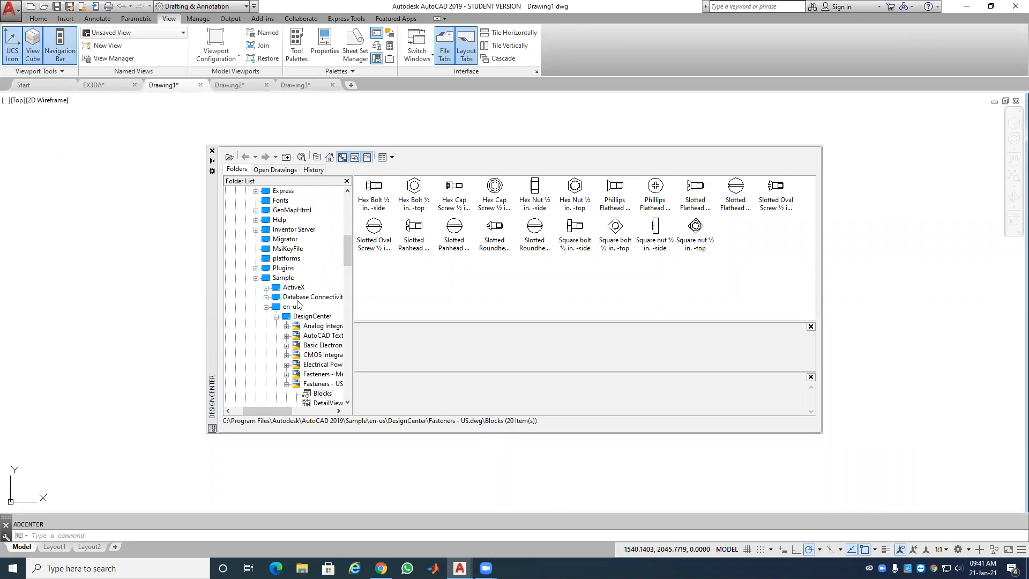
pyautogui.click(288, 278)
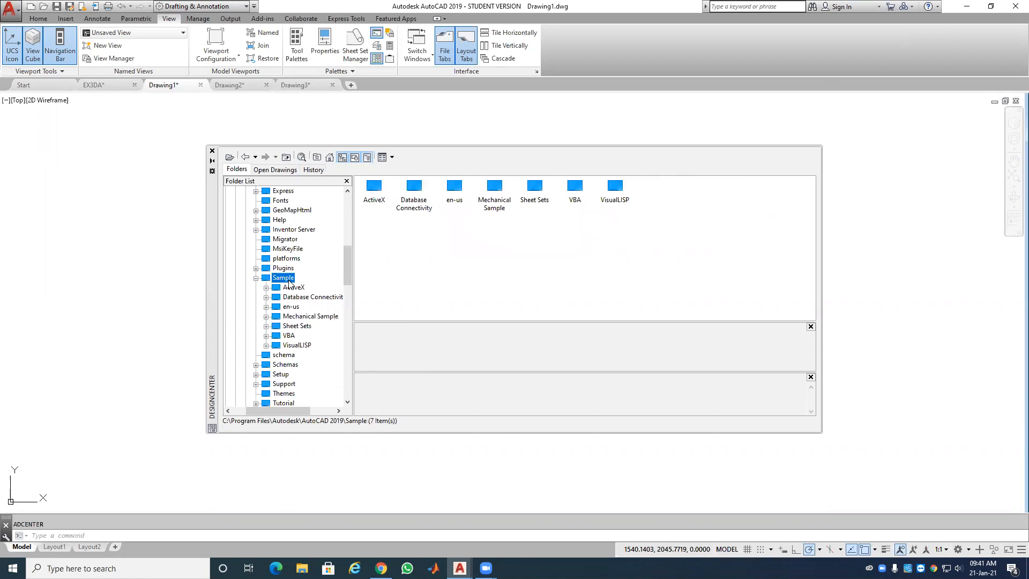
# Step: Open Sample\en-us\DesignCenter and preview Fasteners - Metric.dwg among the 16 sample drawings
pyautogui.doubleClick(454, 194)
pyautogui.doubleClick(378, 194)
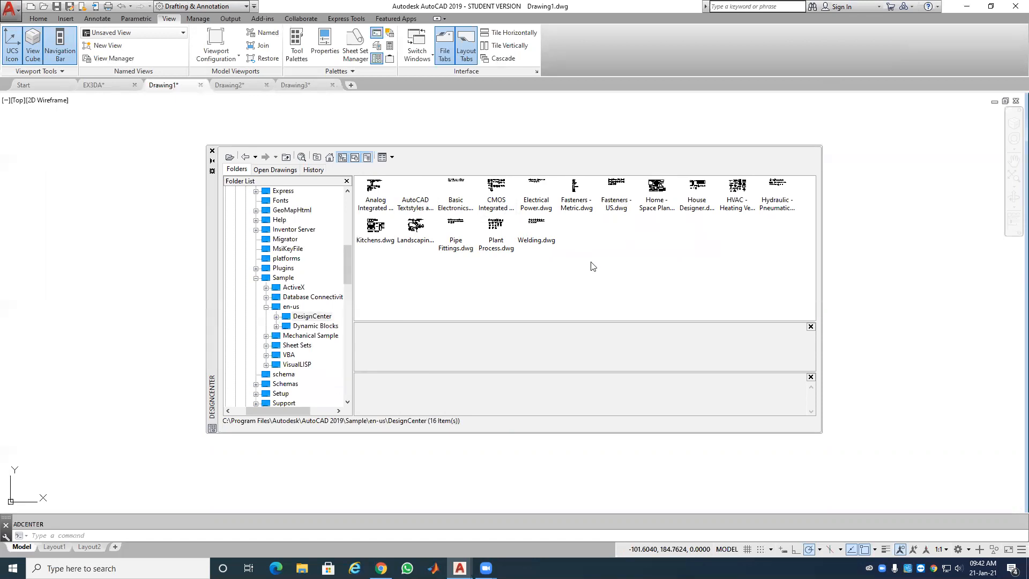
pyautogui.click(575, 194)
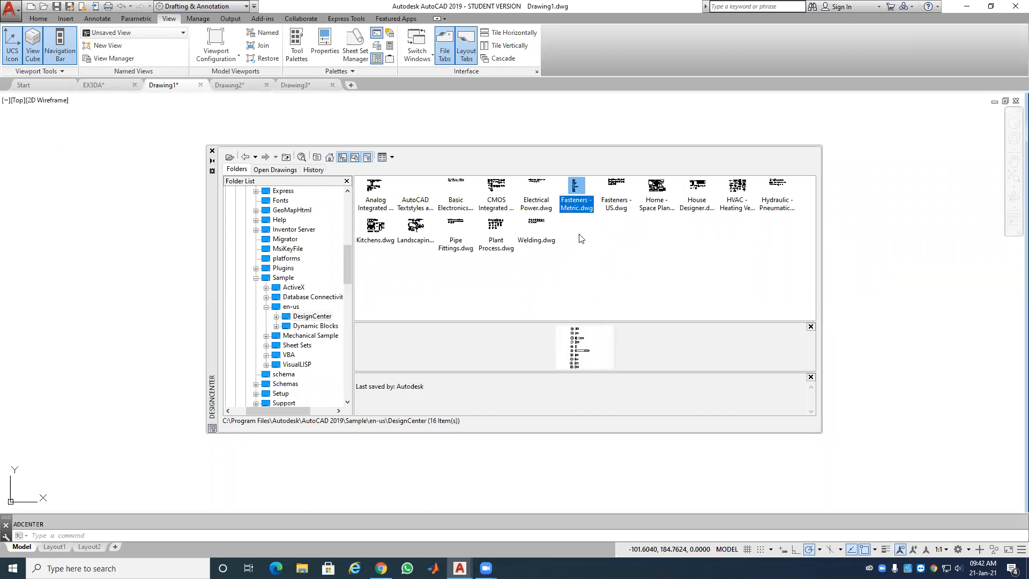
# Step: Insert the Hex Head Screw - 10 mm top block from Fasteners - Metric's Blocks into Drawing1
pyautogui.doubleClick(575, 202)
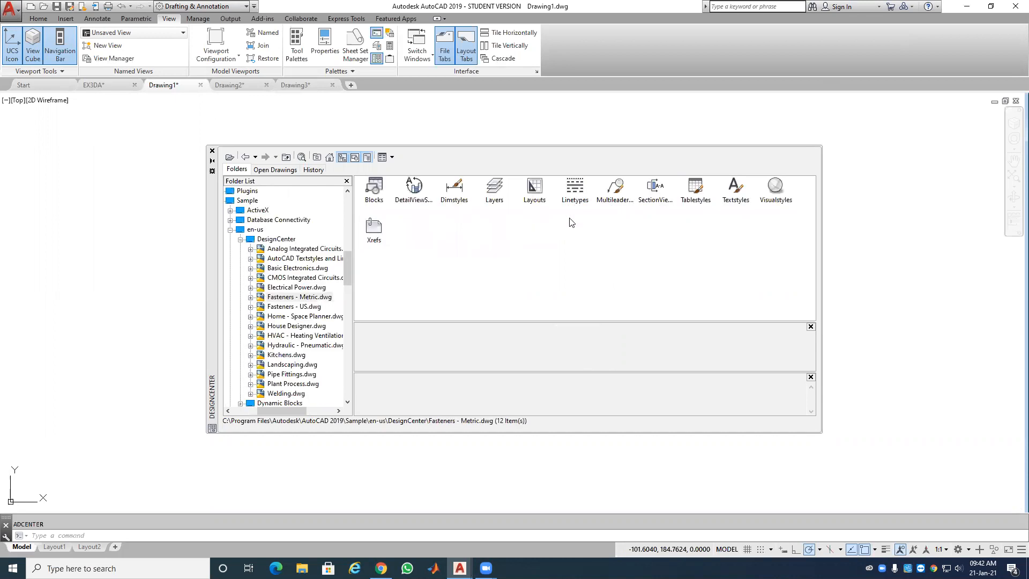
pyautogui.doubleClick(373, 190)
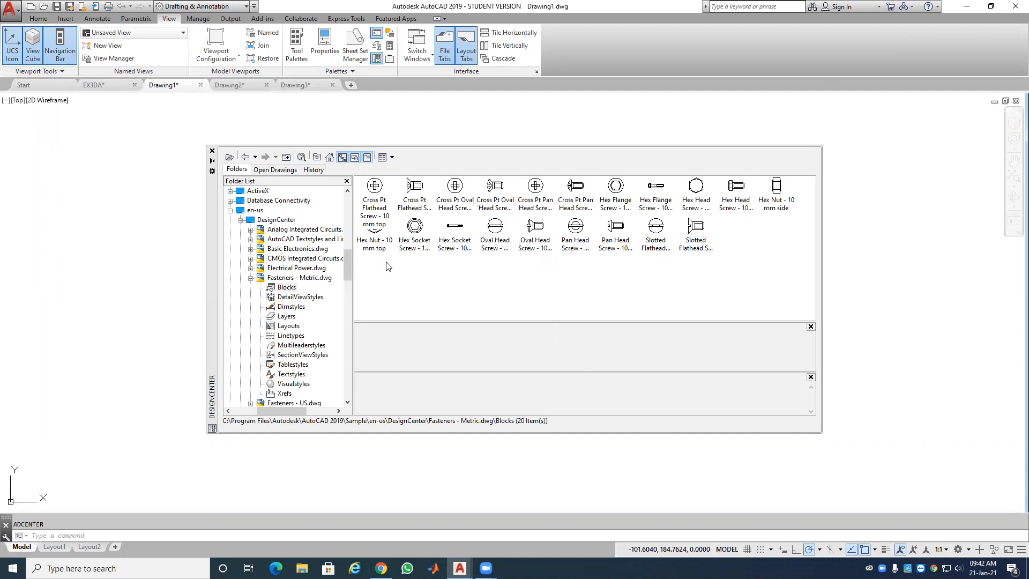
pyautogui.click(696, 188)
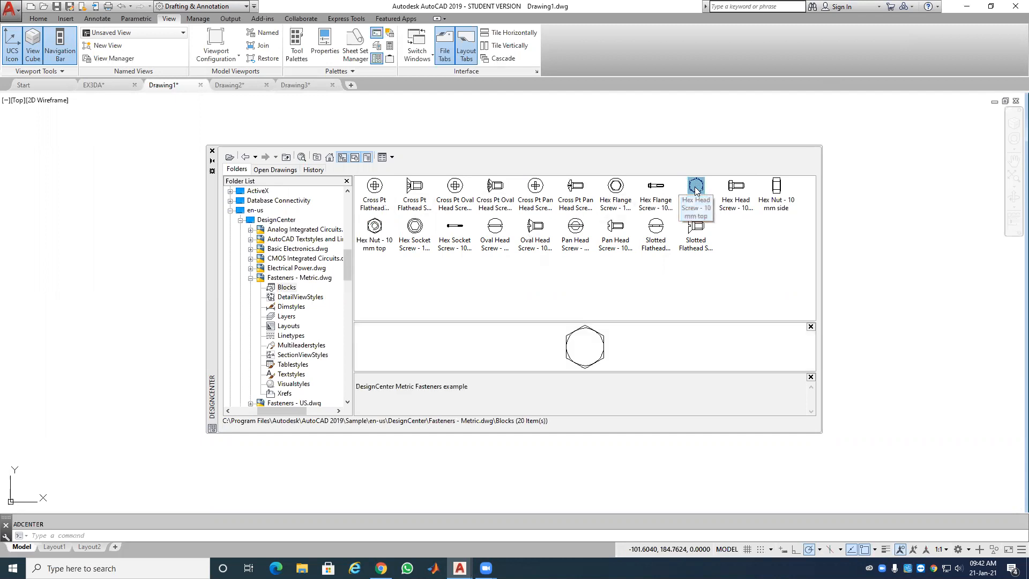
pyautogui.scroll(11, 905, 231)
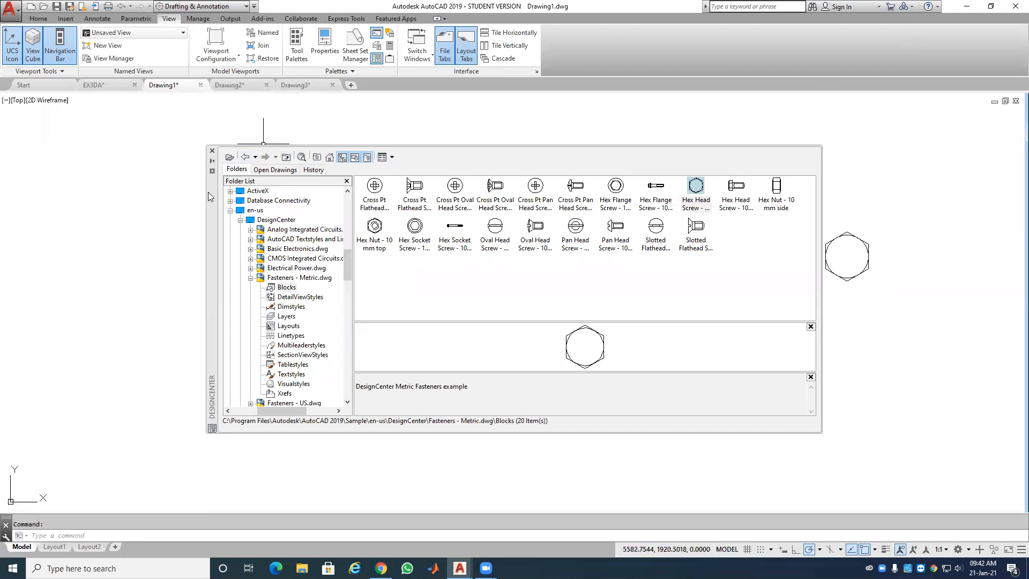
pyautogui.moveTo(213, 204); pyautogui.dragTo(40, 235)
# Step: Drag the Hex Head Screw - 10 x 20 mm side block into the drawing near the hexagon
pyautogui.scroll(4, 864, 244)
pyautogui.scroll(2, 864, 244)
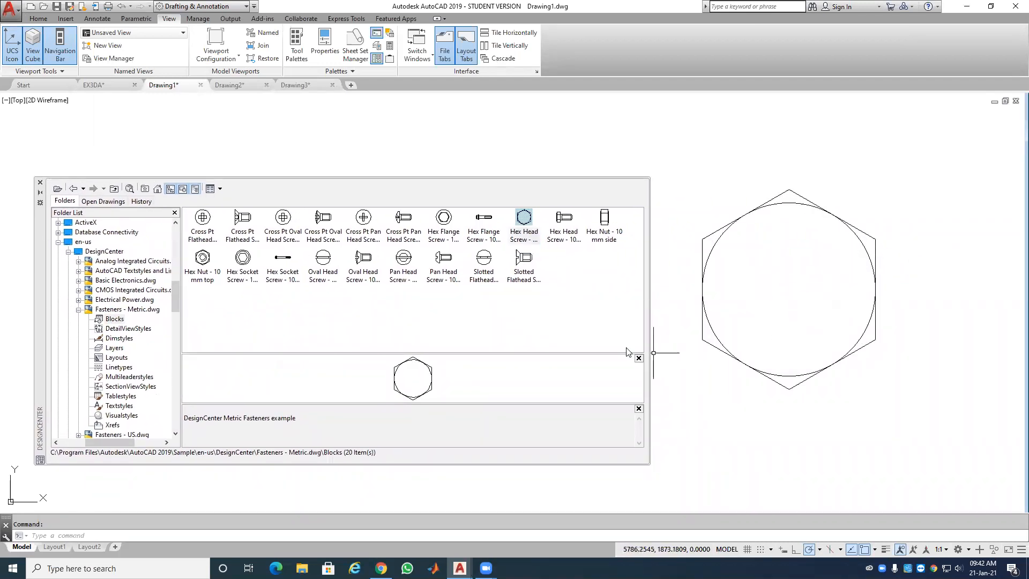
pyautogui.click(569, 233)
pyautogui.moveTo(569, 233)
pyautogui.mouseDown()
pyautogui.moveTo(614, 209)
pyautogui.moveTo(862, 192)
pyautogui.moveTo(838, 367)
pyautogui.moveTo(804, 193)
pyautogui.mouseUp()
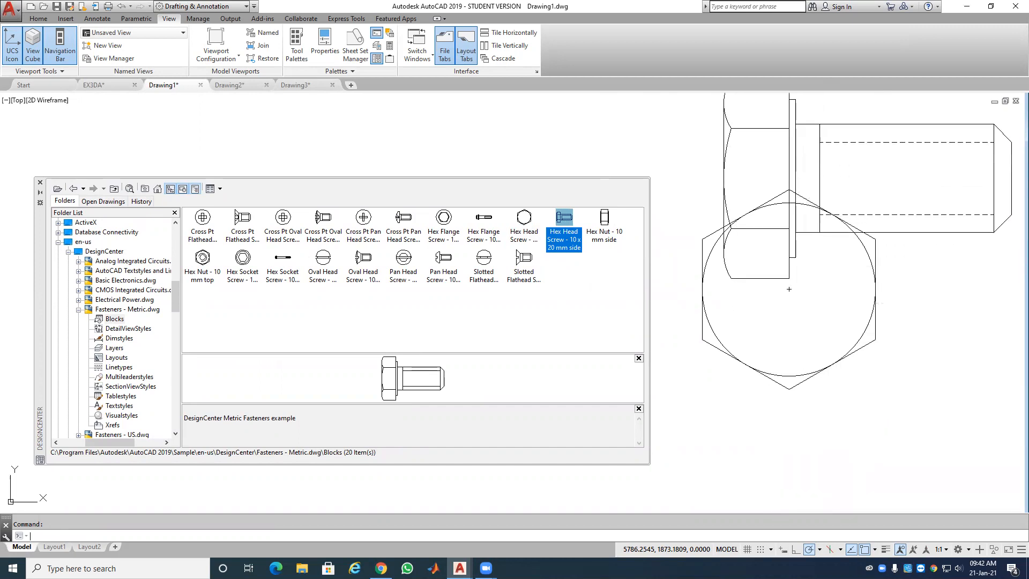
# Step: Select the side-view bolt and move it up above the hexagon top view
pyautogui.scroll(-4, 830, 260)
pyautogui.click(817, 229)
pyautogui.click(808, 225)
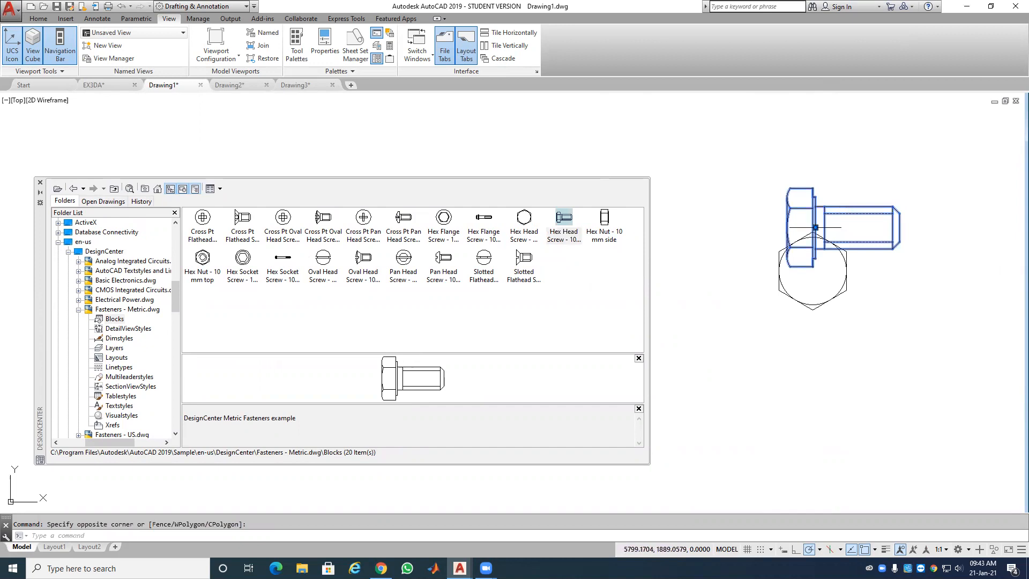
pyautogui.click(815, 227)
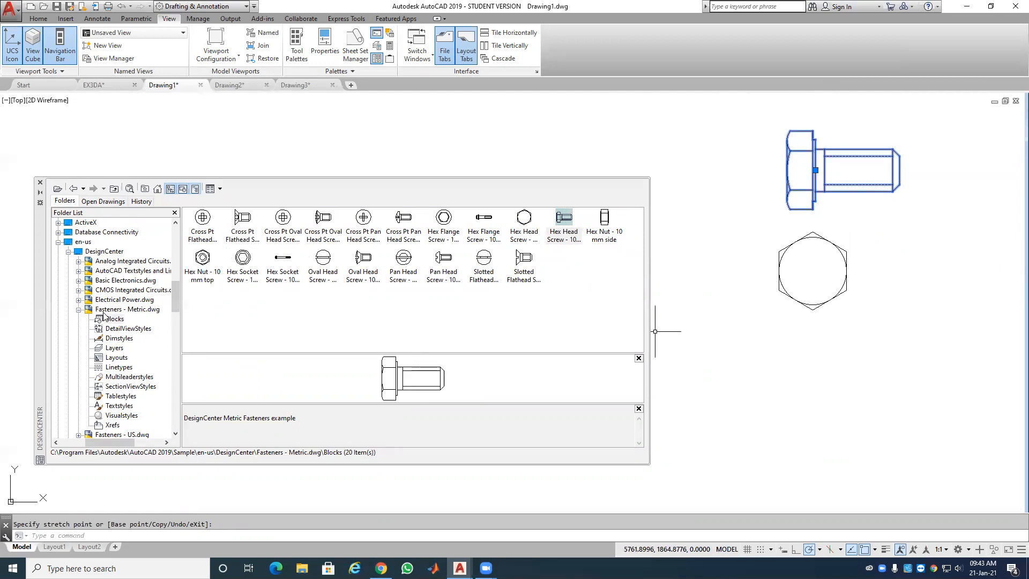
pyautogui.click(78, 309)
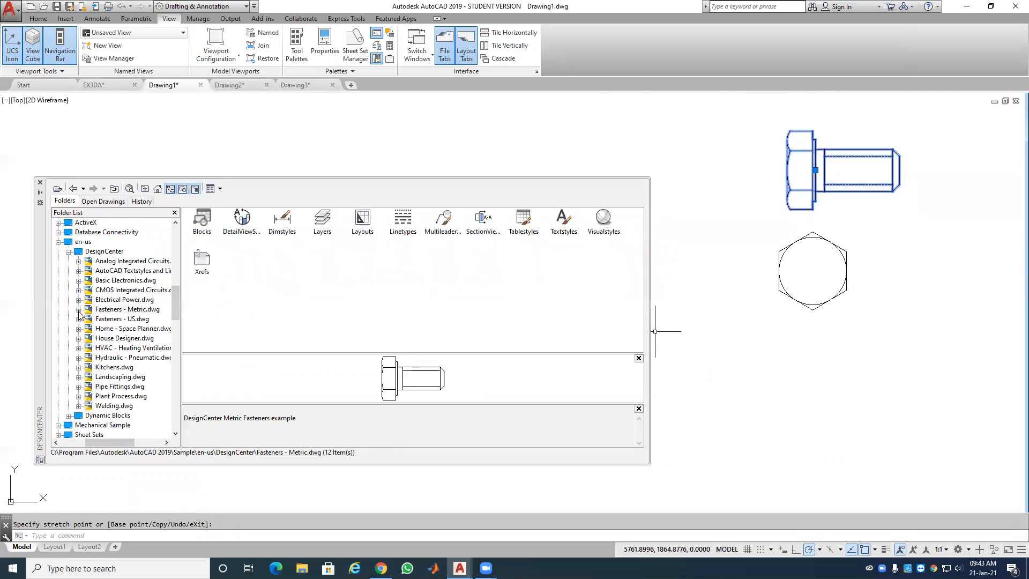
# Step: Browse the Electrical Power blocks, previewing Motor - 3-Phase WYE Grounded and Silicon Controlled Rectifier
pyautogui.click(120, 300)
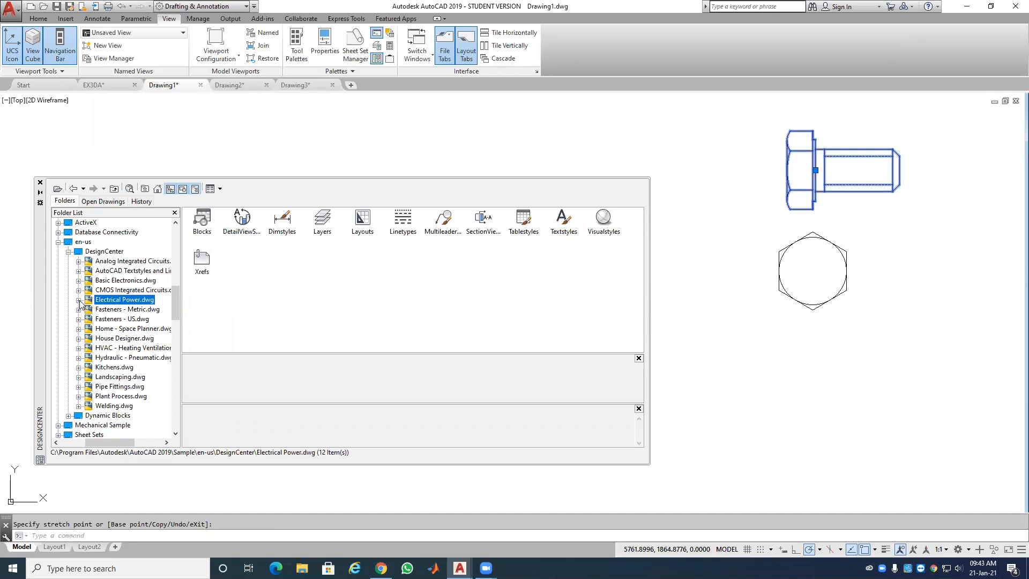
pyautogui.doubleClick(202, 219)
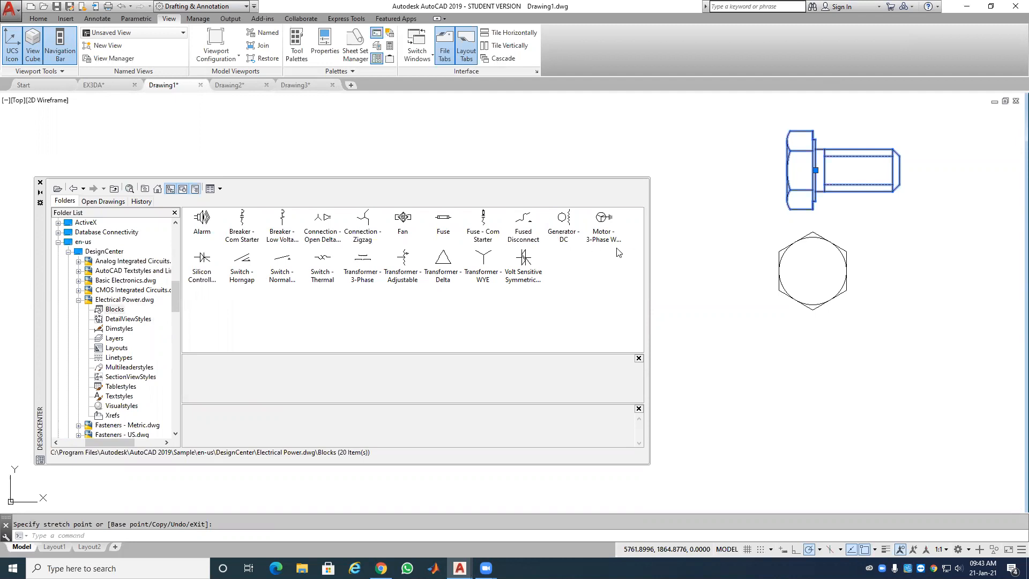
pyautogui.click(604, 232)
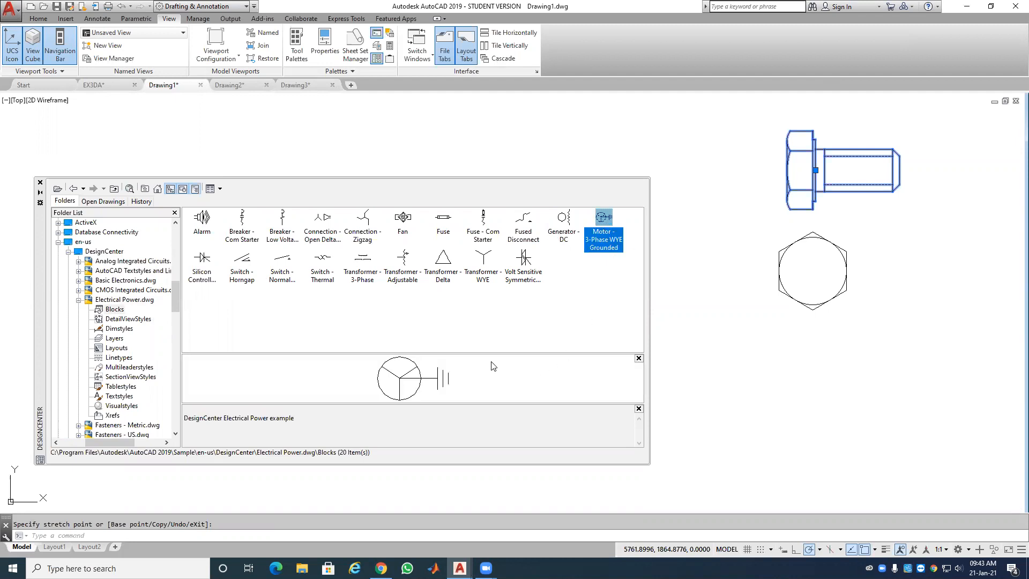
pyautogui.click(209, 278)
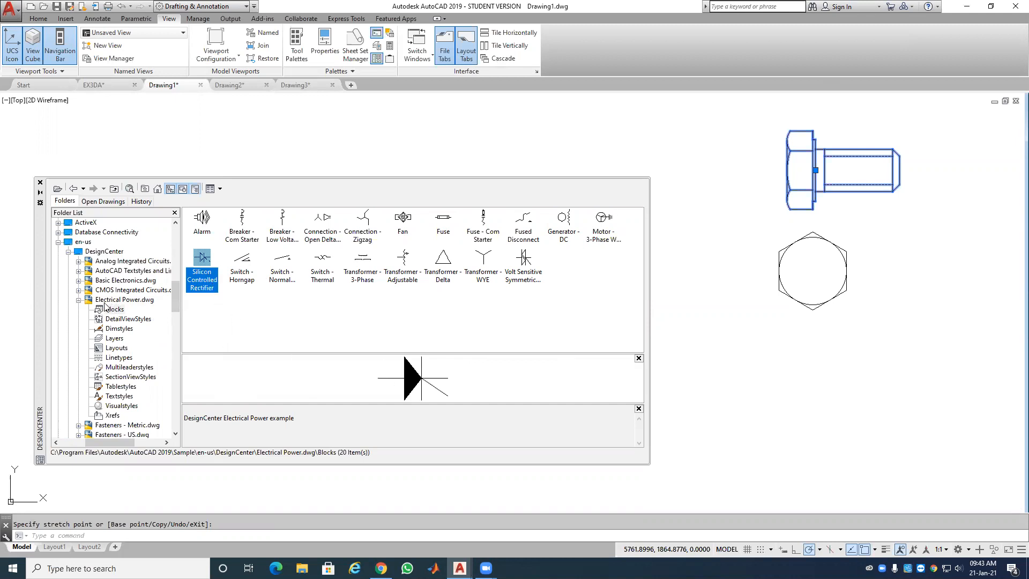
# Step: From the Basic Electronics blocks, preview Battery, then place the Diode symbol below the hexagon
pyautogui.click(122, 280)
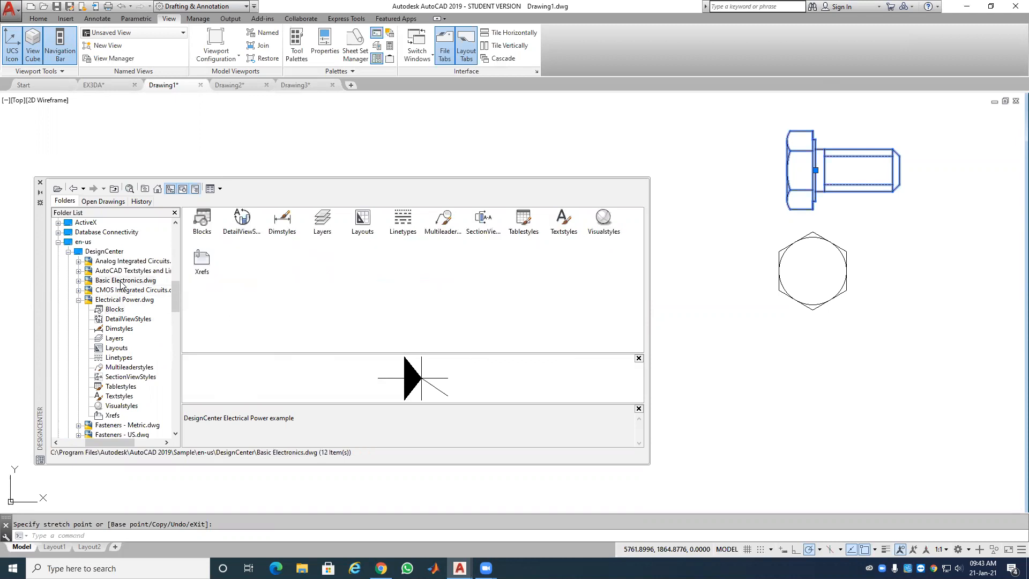
pyautogui.doubleClick(204, 233)
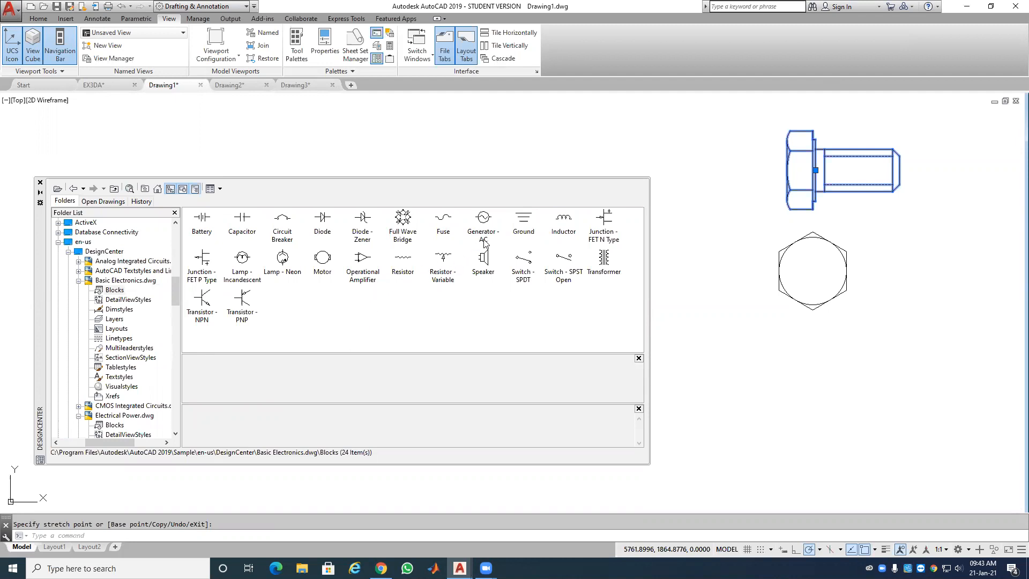
pyautogui.click(201, 230)
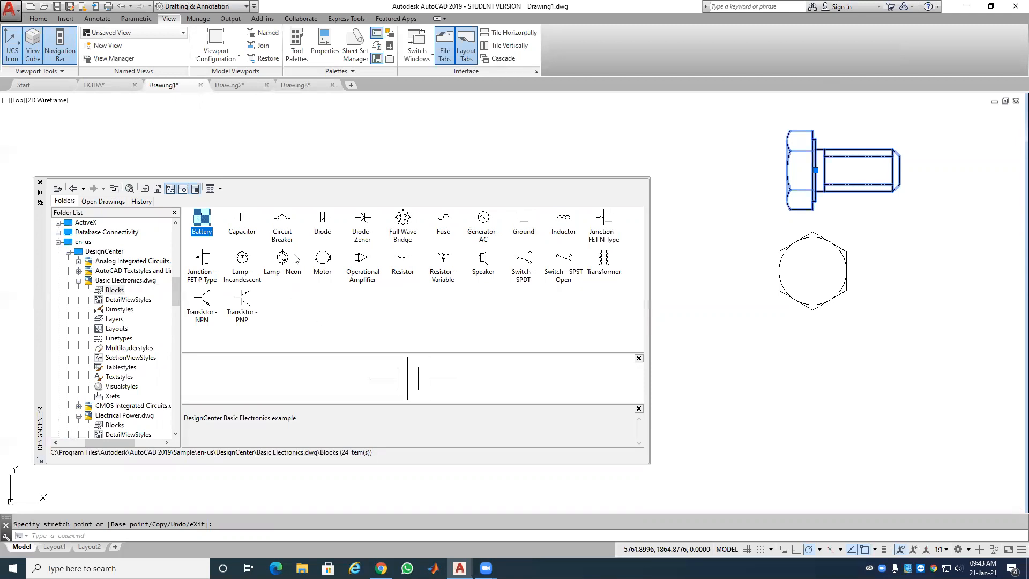
pyautogui.click(322, 227)
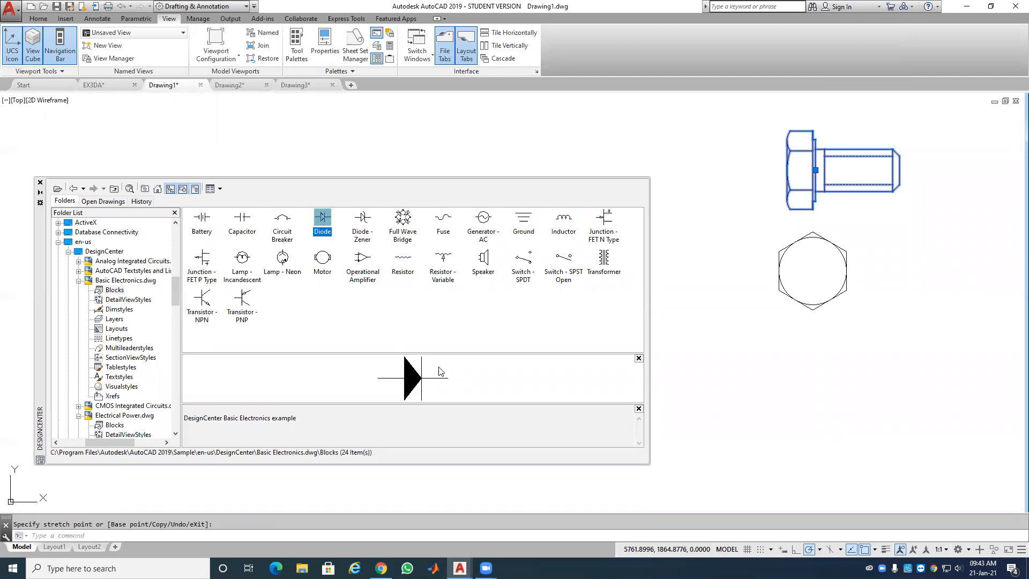
pyautogui.moveTo(604, 302); pyautogui.dragTo(806, 372)
# Step: Place the Speaker symbol to the right of the diode and close DesignCenter
pyautogui.press('Escape')
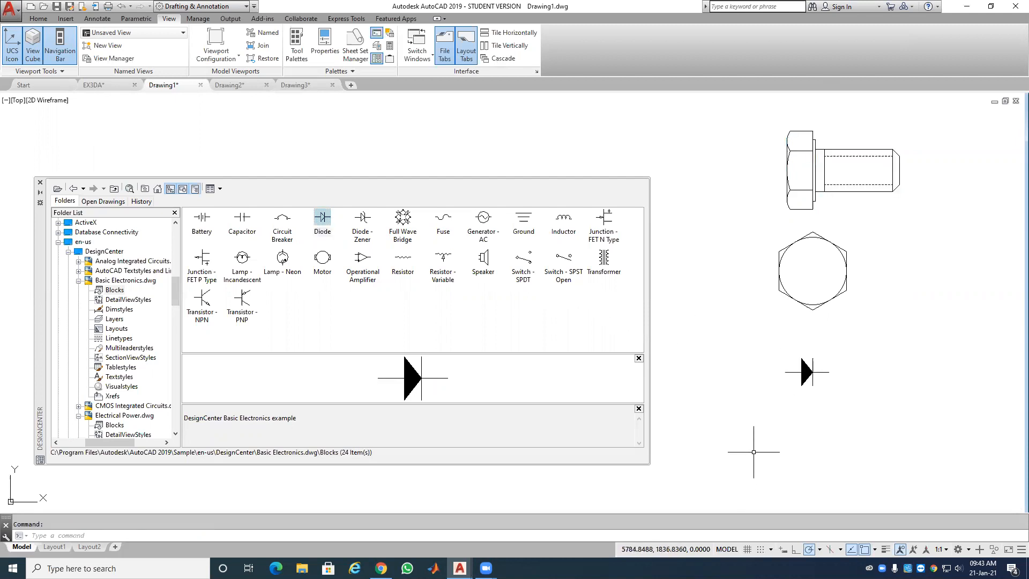
pyautogui.click(490, 271)
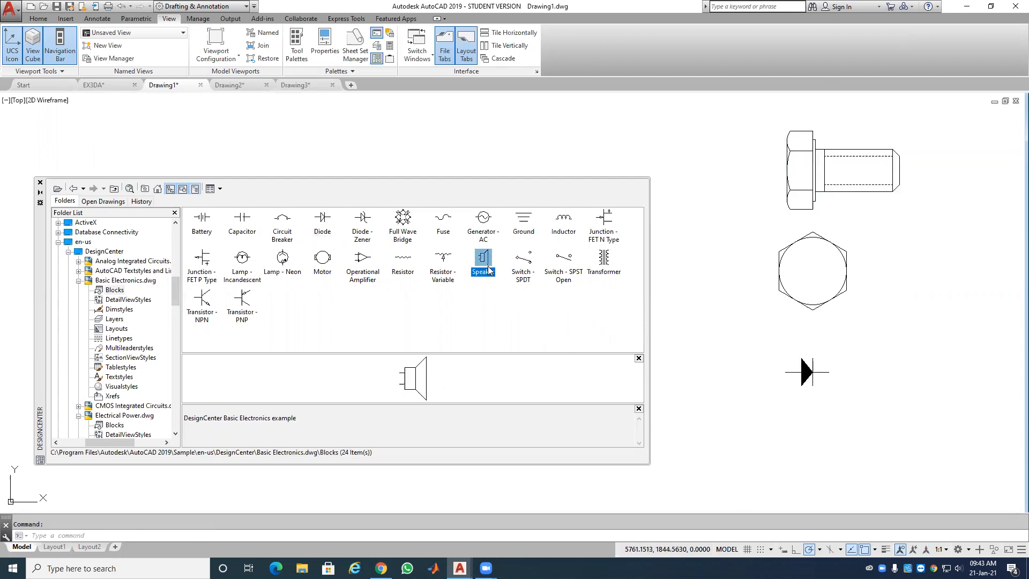
pyautogui.moveTo(839, 367); pyautogui.dragTo(946, 368)
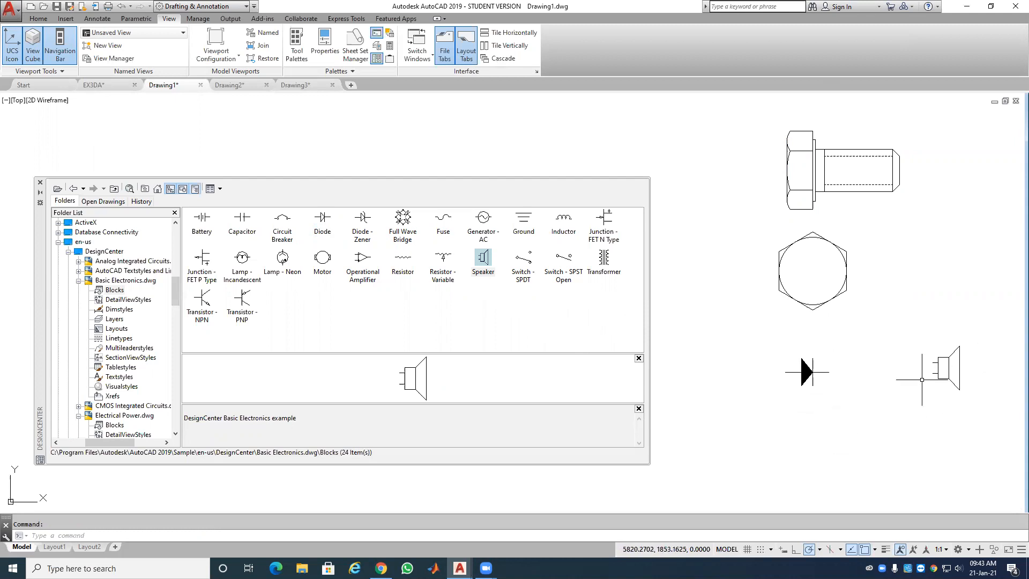
pyautogui.click(41, 183)
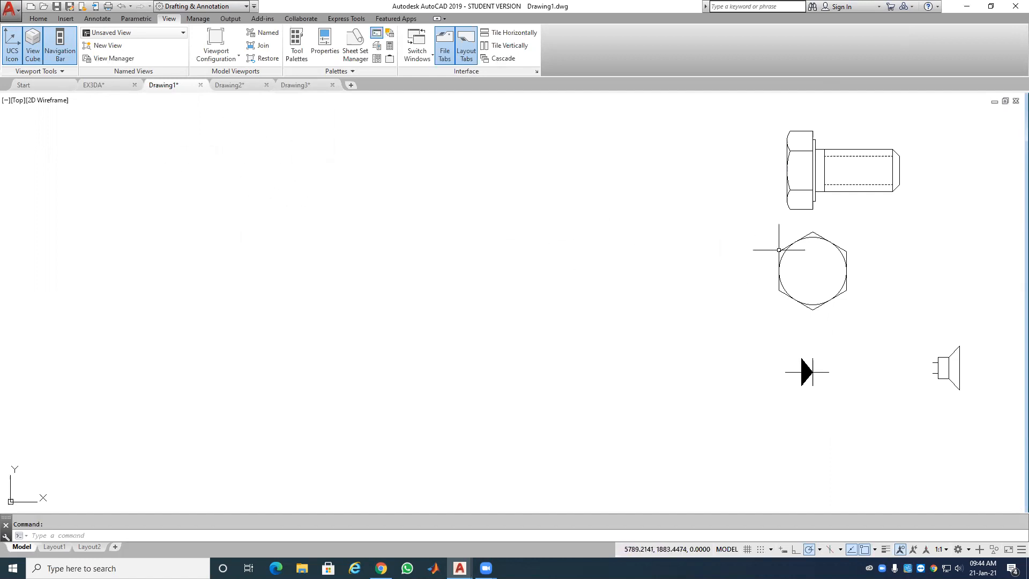
# Step: Erase the bolt, hexagon, diode and speaker blocks with a crossing window
pyautogui.click(978, 139)
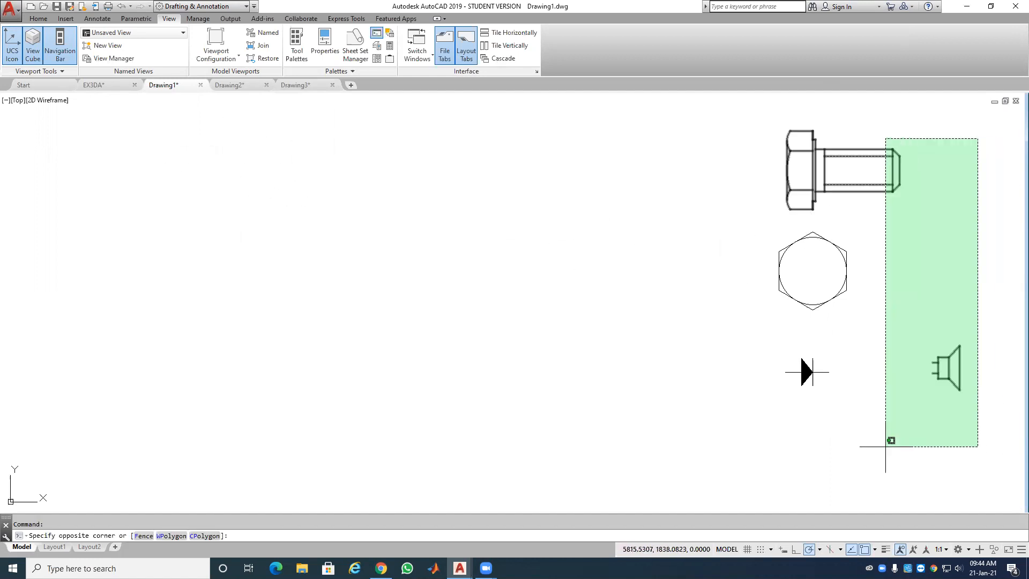
pyautogui.click(747, 432)
pyautogui.press('Delete')
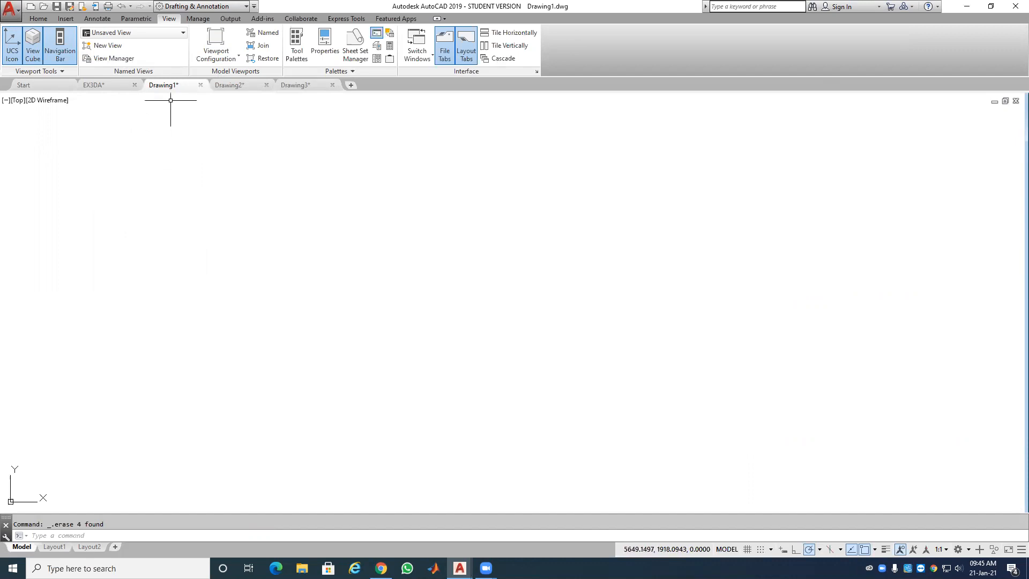
pyautogui.click(39, 19)
# Step: Draw the battery's long vertical plate and a shorter vertical plate to its right
pyautogui.click(12, 42)
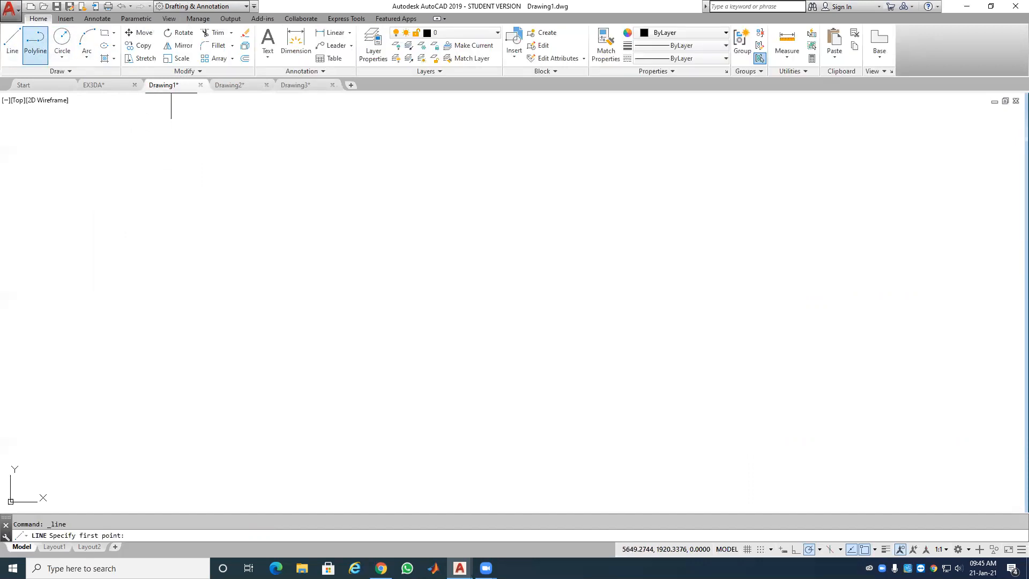
pyautogui.click(268, 199)
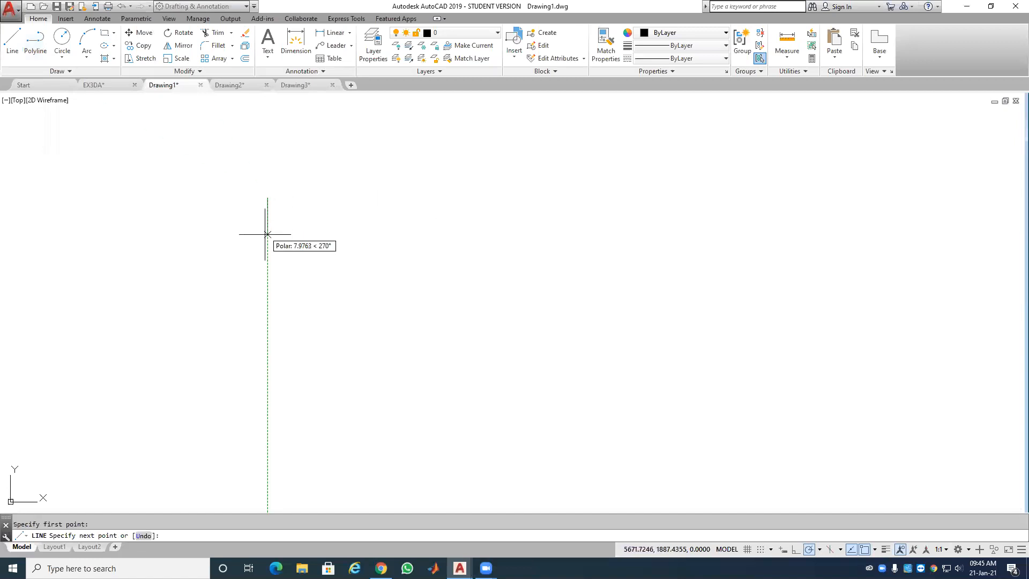
pyautogui.click(267, 244)
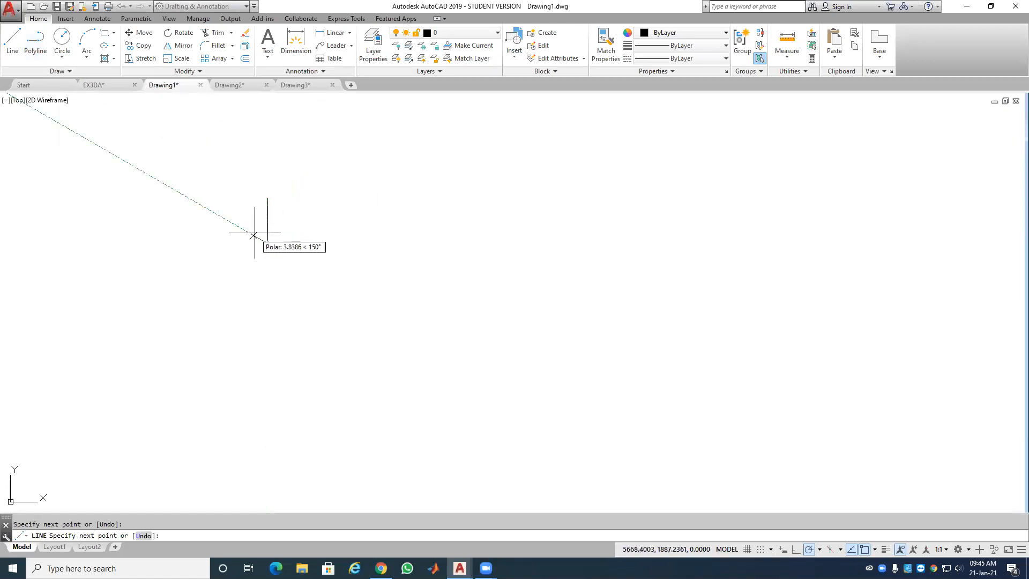
pyautogui.press('Return')
pyautogui.press('Return')
pyautogui.click(275, 213)
pyautogui.click(275, 231)
pyautogui.press('Return')
# Step: Add horizontal leads on both plates and stretch the right lead longer
pyautogui.click(13, 40)
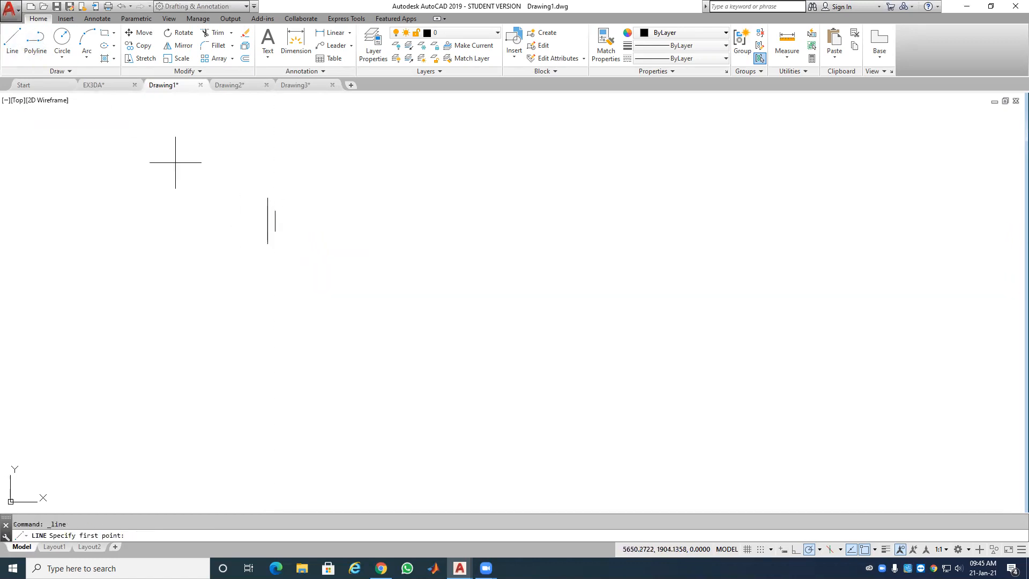
pyautogui.click(268, 221)
pyautogui.click(244, 221)
pyautogui.press('Return')
pyautogui.press('Return')
pyautogui.click(277, 222)
pyautogui.click(289, 220)
pyautogui.press('Return')
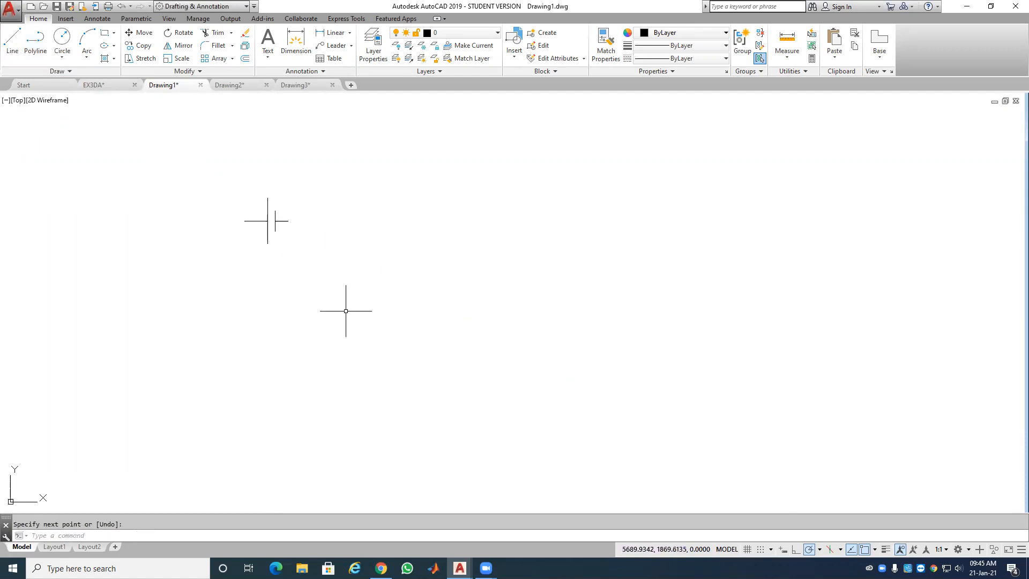
pyautogui.click(282, 221)
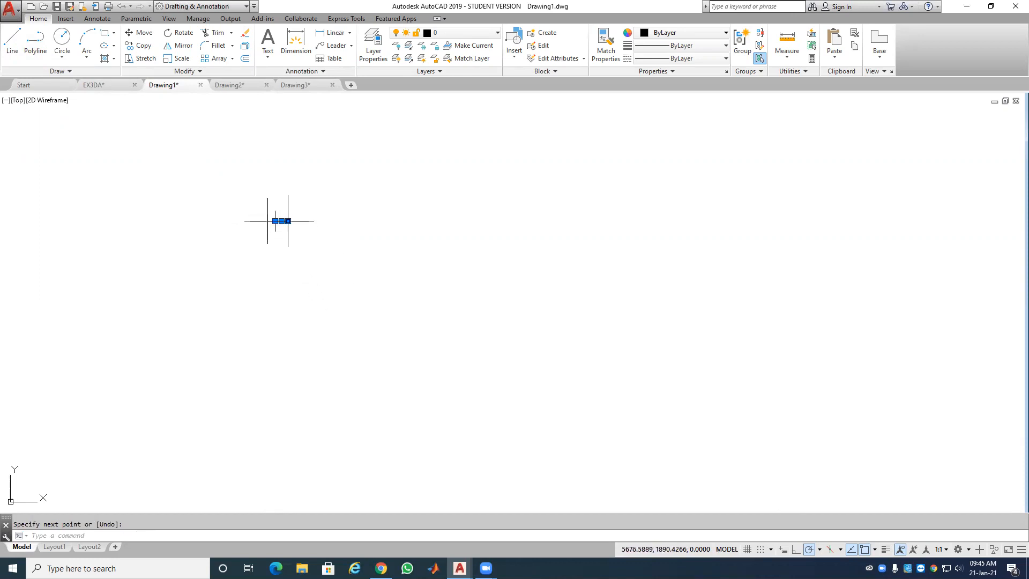
pyautogui.click(289, 221)
pyautogui.click(295, 221)
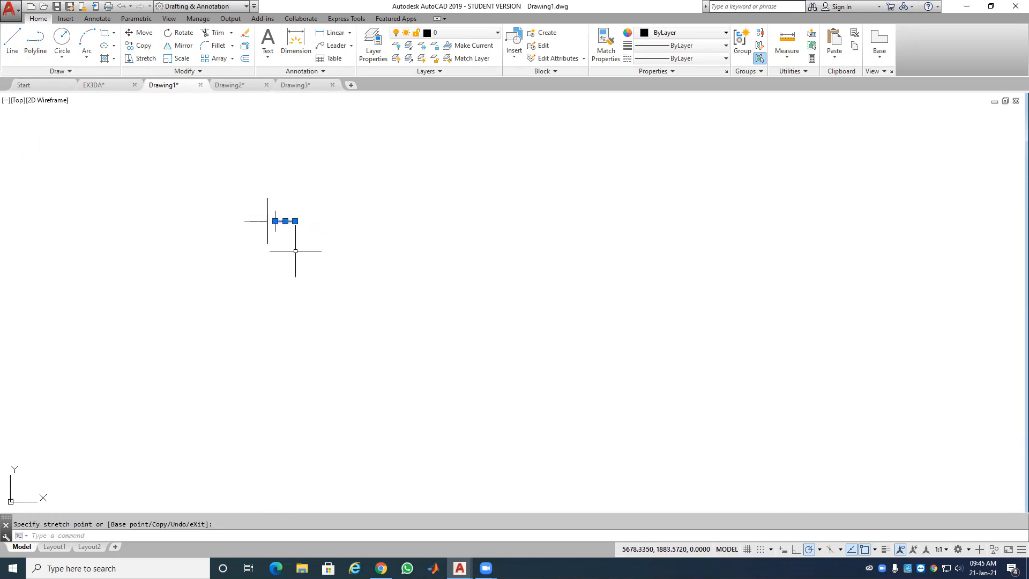
pyautogui.press('Escape')
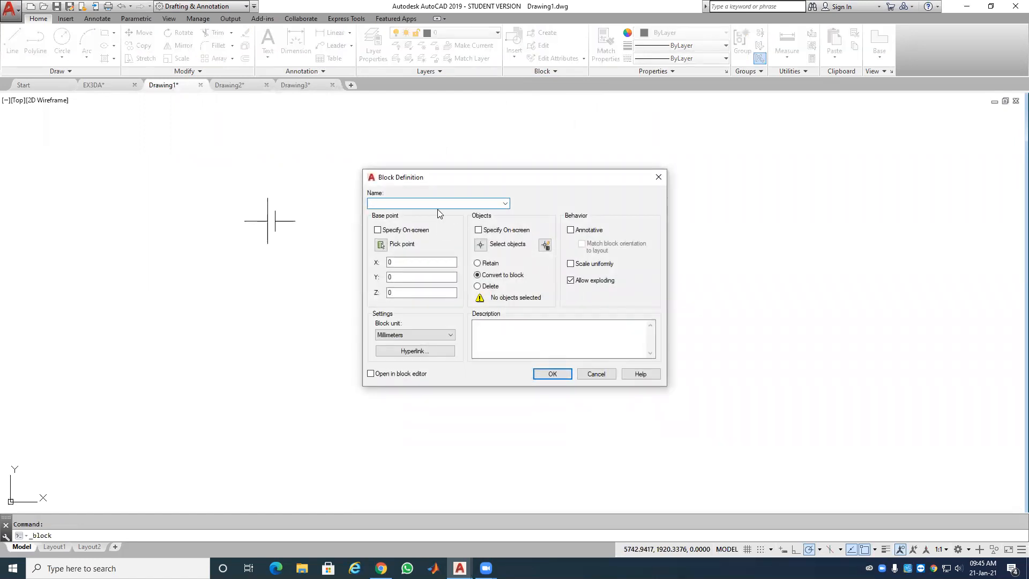
# Step: Define block BATERI from the four battery lines, base point at the left lead end, in Millimeters
pyautogui.click(382, 245)
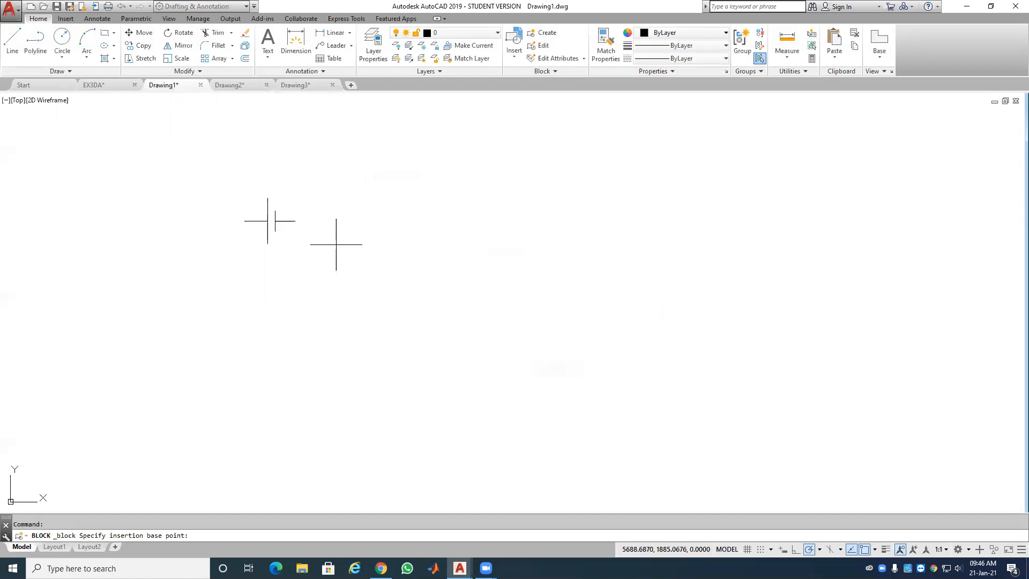
pyautogui.click(250, 222)
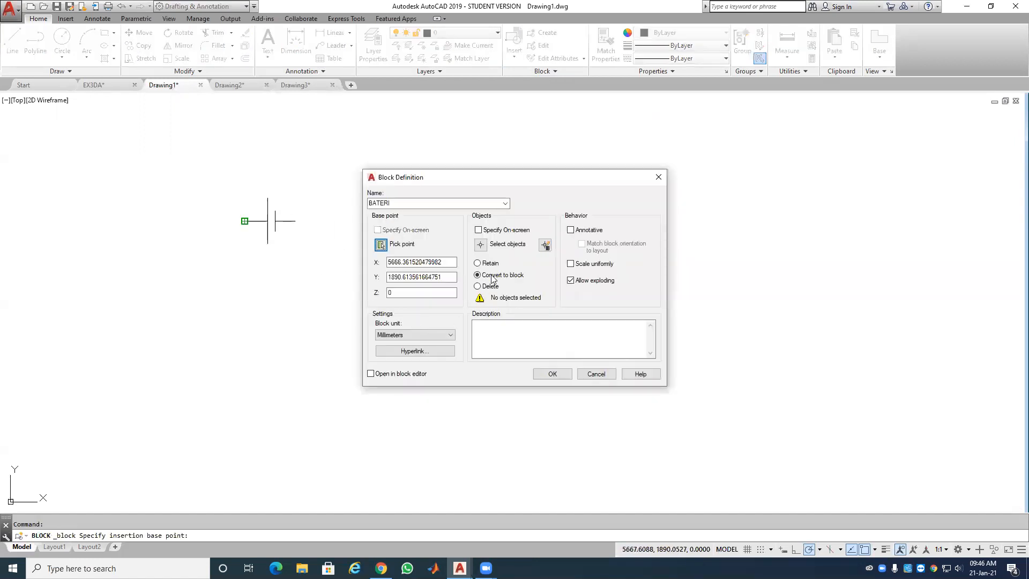
pyautogui.click(481, 245)
pyautogui.click(306, 196)
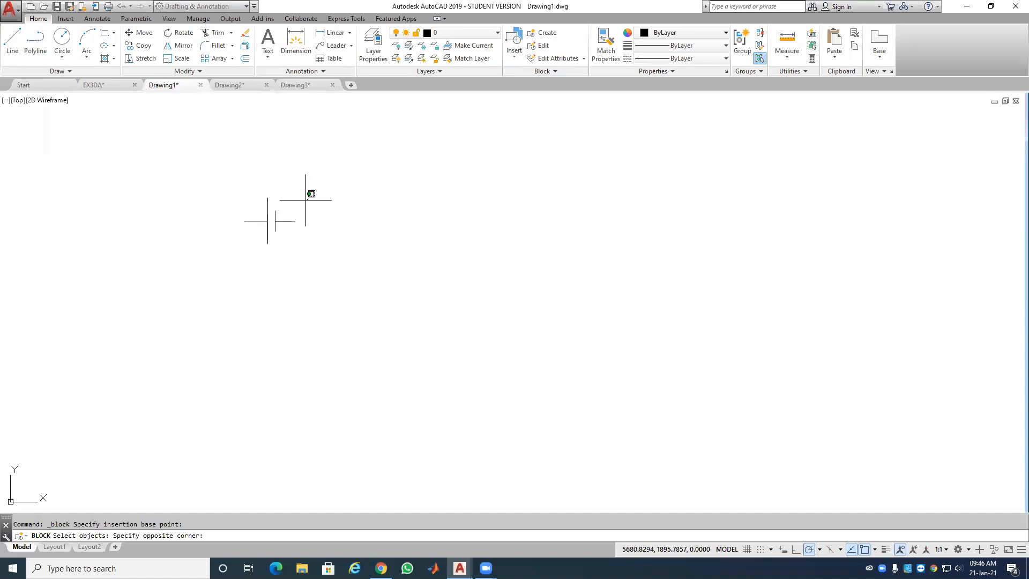
pyautogui.click(252, 247)
pyautogui.press('Return')
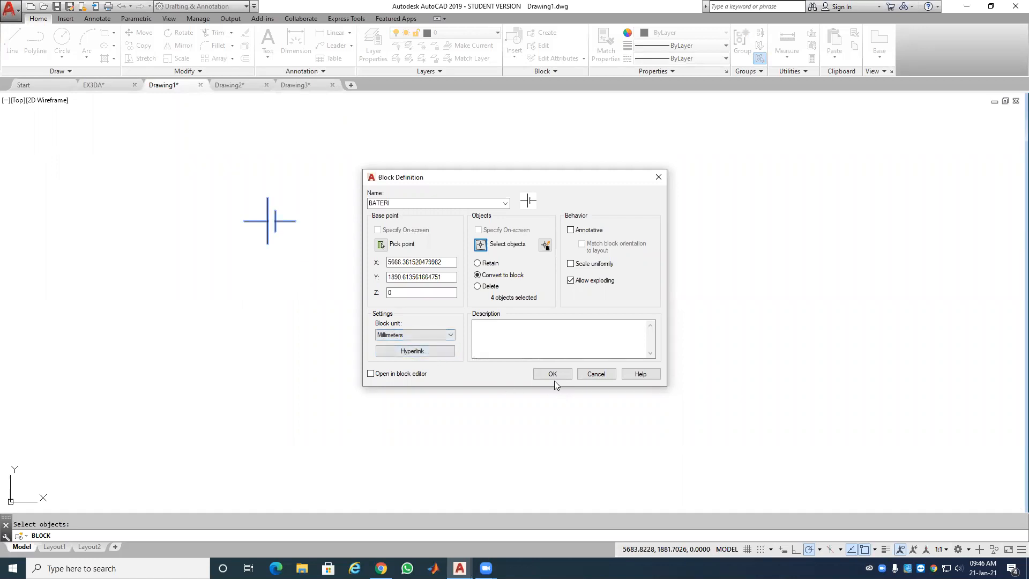
pyautogui.click(451, 336)
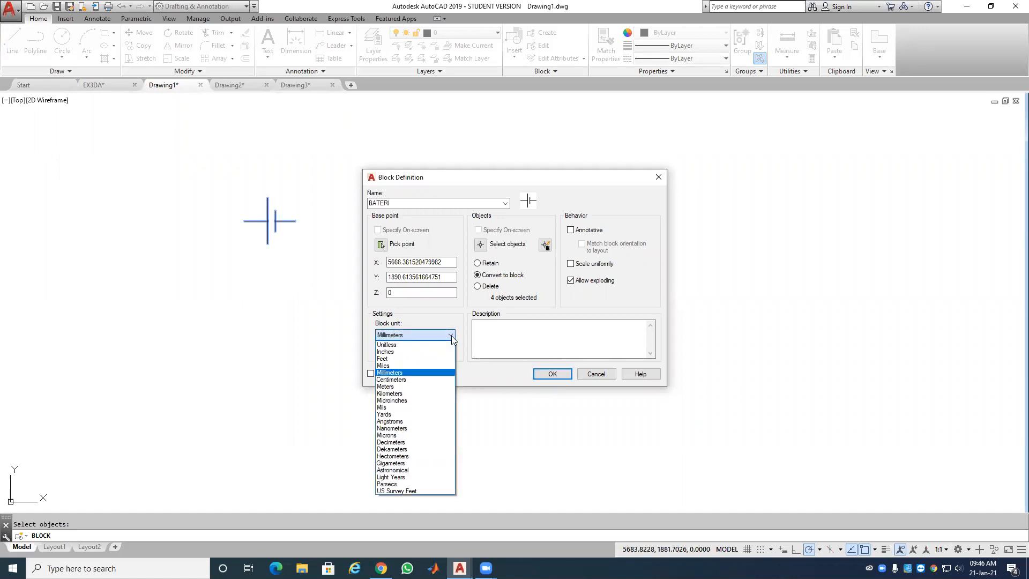
pyautogui.click(462, 323)
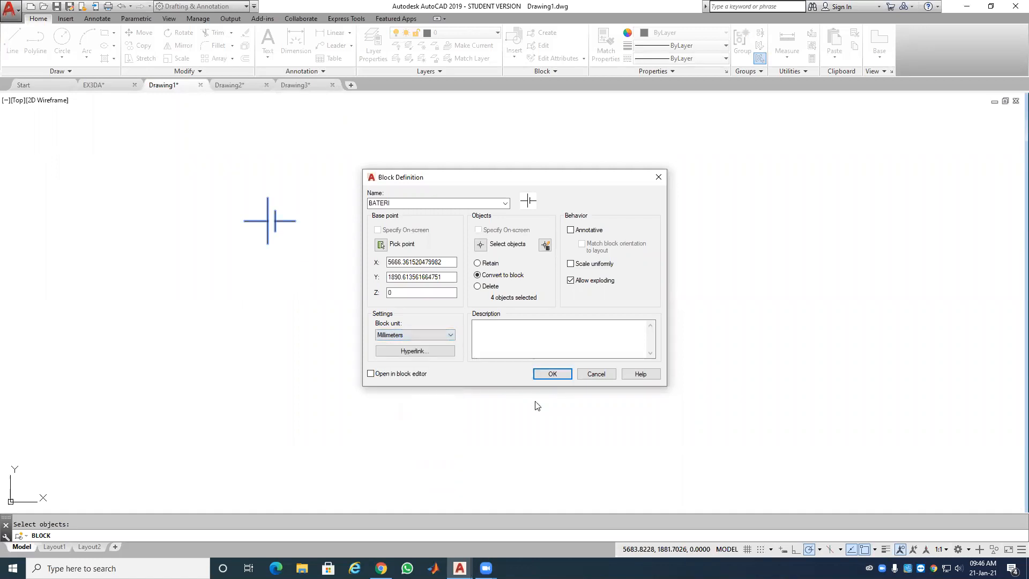
pyautogui.click(553, 374)
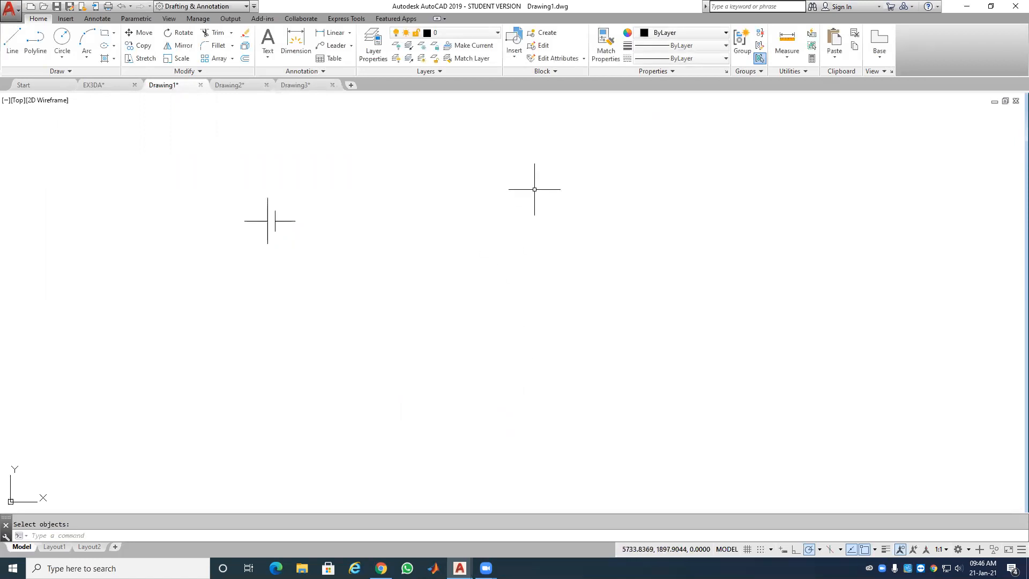
# Step: Find and select the BATERI tile in the Insert block gallery
pyautogui.click(520, 58)
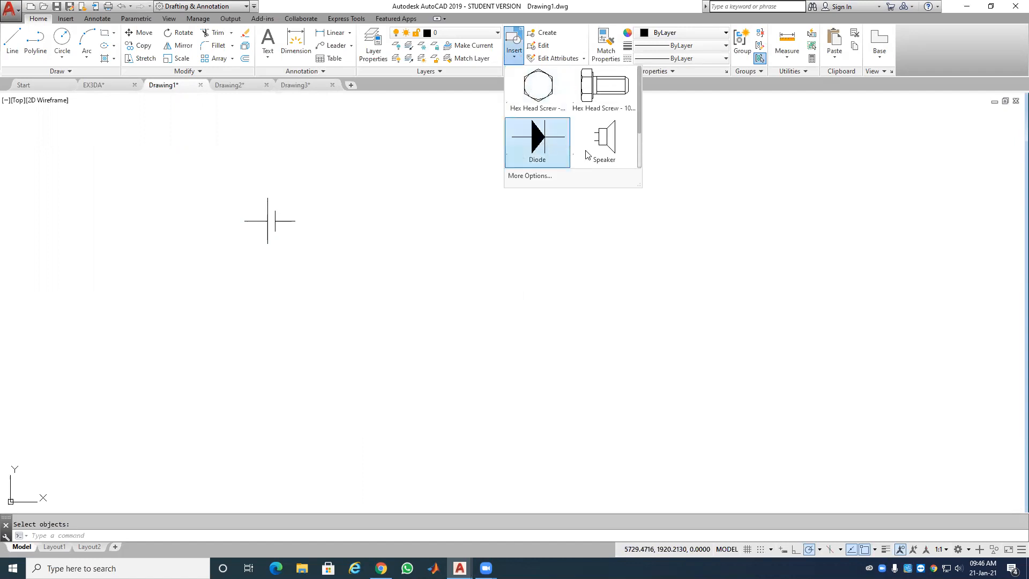
pyautogui.scroll(-2, 590, 155)
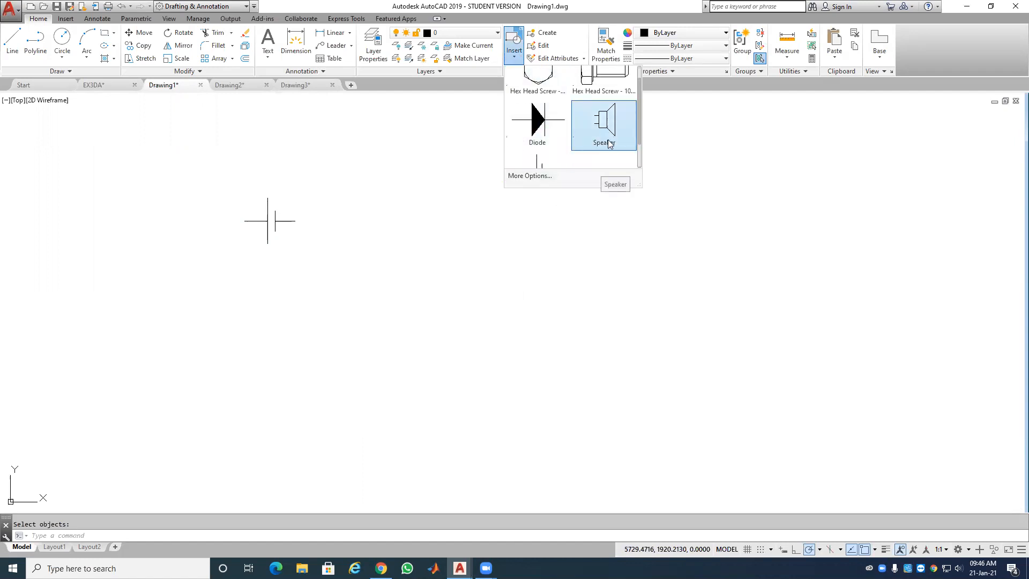
pyautogui.scroll(-1, 588, 153)
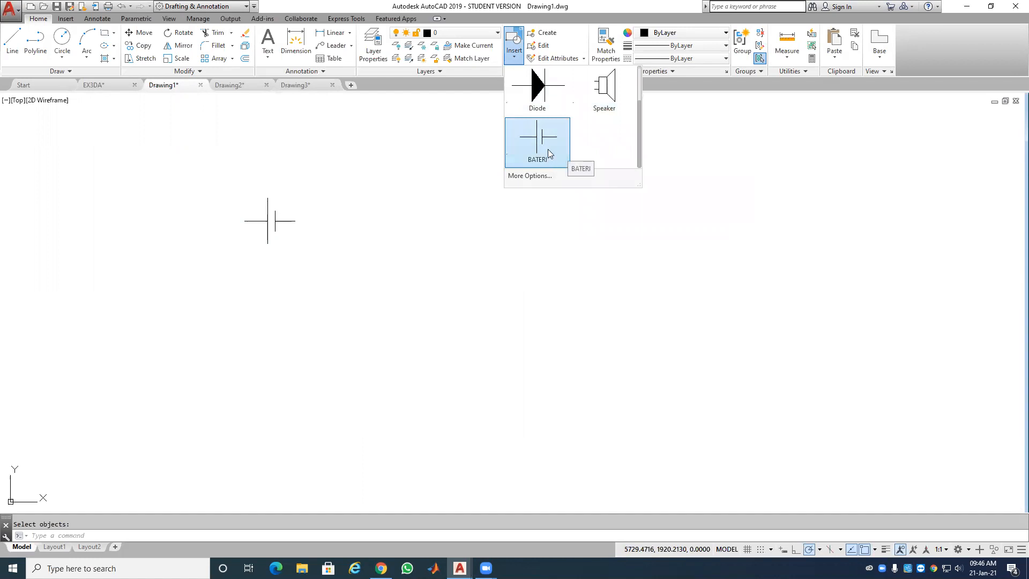
pyautogui.scroll(3, 557, 124)
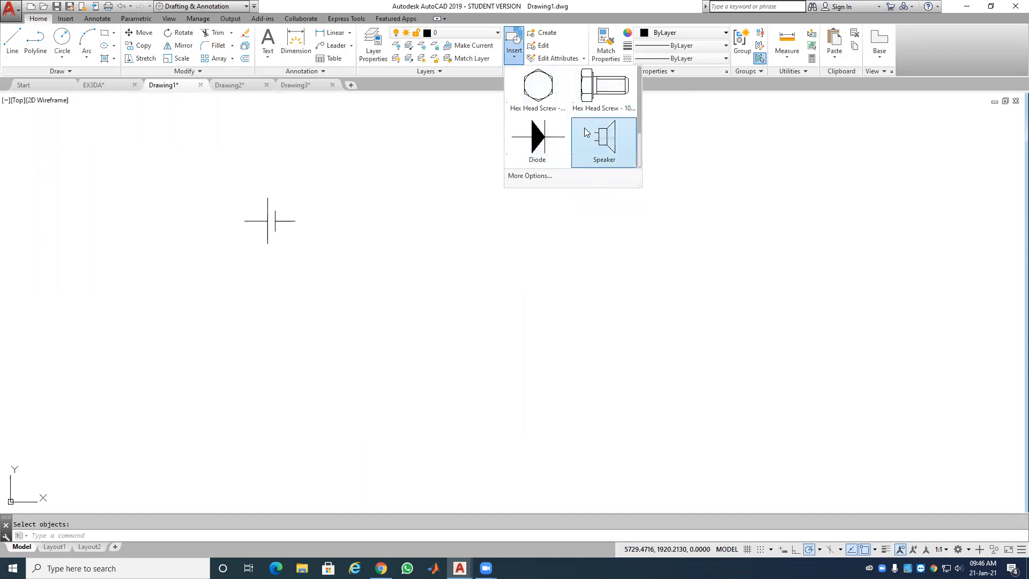
pyautogui.scroll(-1, 562, 139)
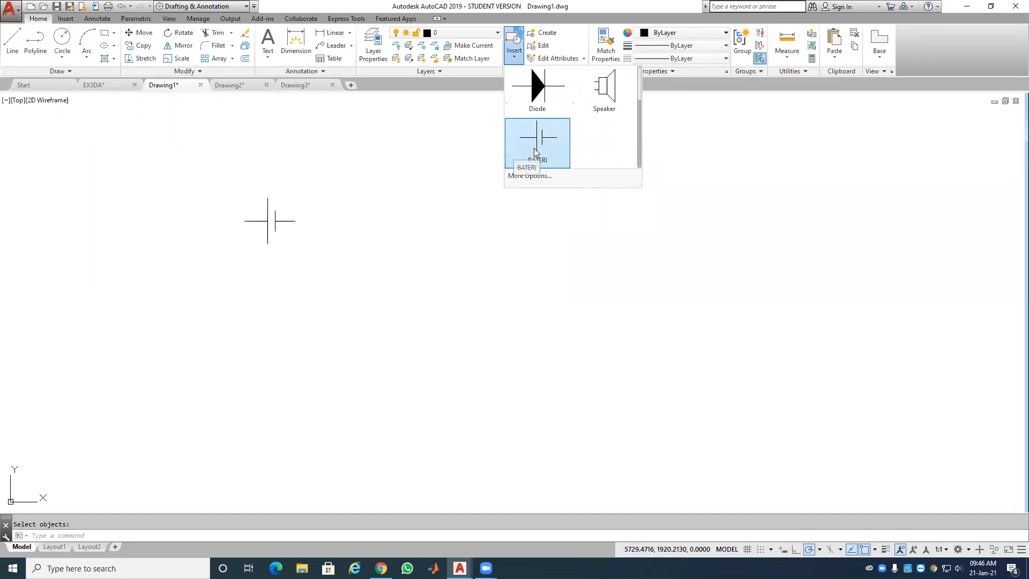
pyautogui.click(534, 148)
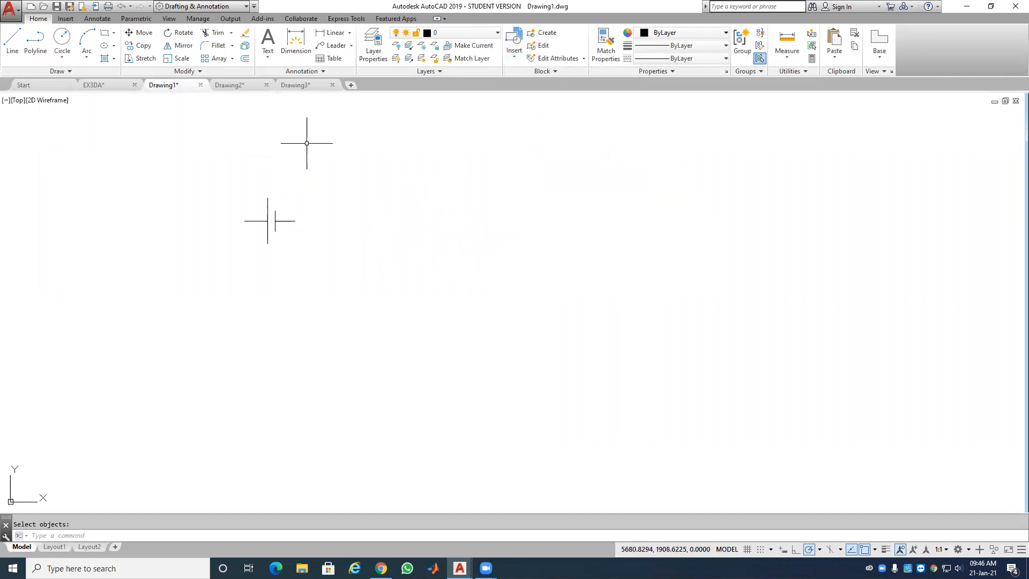
# Step: Start a line right of the battery for the switch's left lead, then cancel it
pyautogui.click(16, 42)
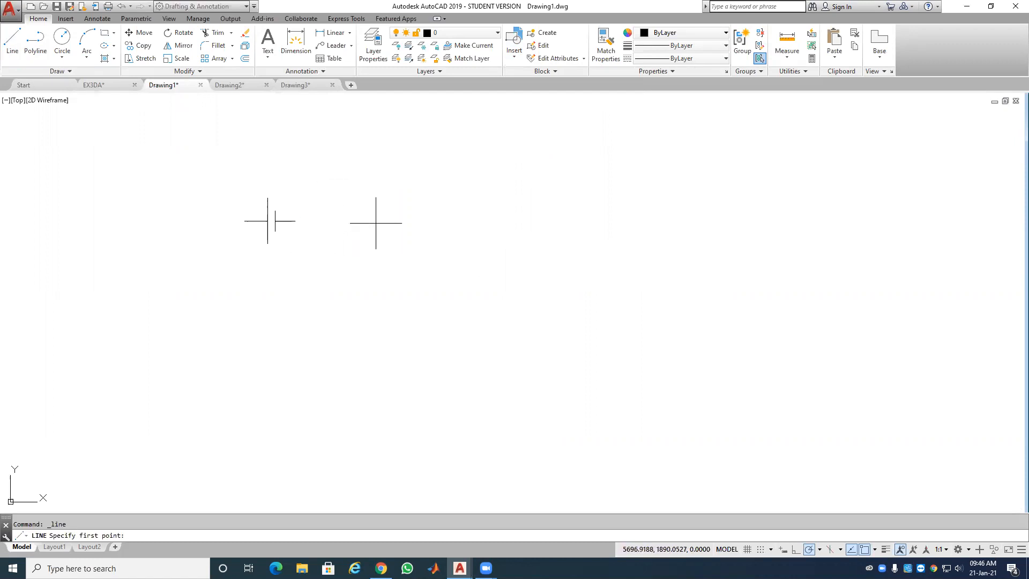
pyautogui.click(406, 223)
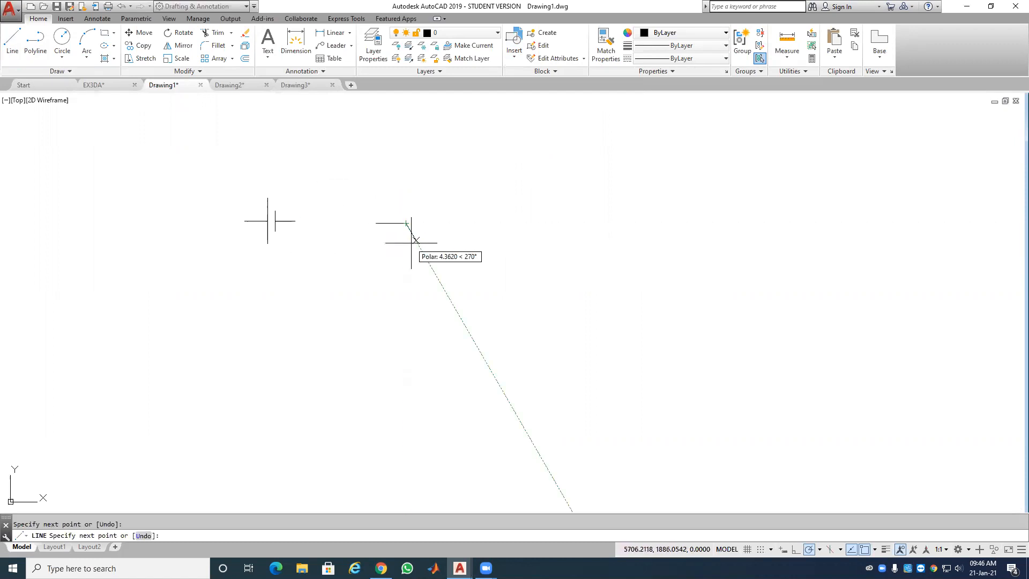
pyautogui.press('Escape')
# Step: Draw the switch's angled blade upward from the pivot and a horizontal right lead
pyautogui.press('Return')
pyautogui.click(405, 222)
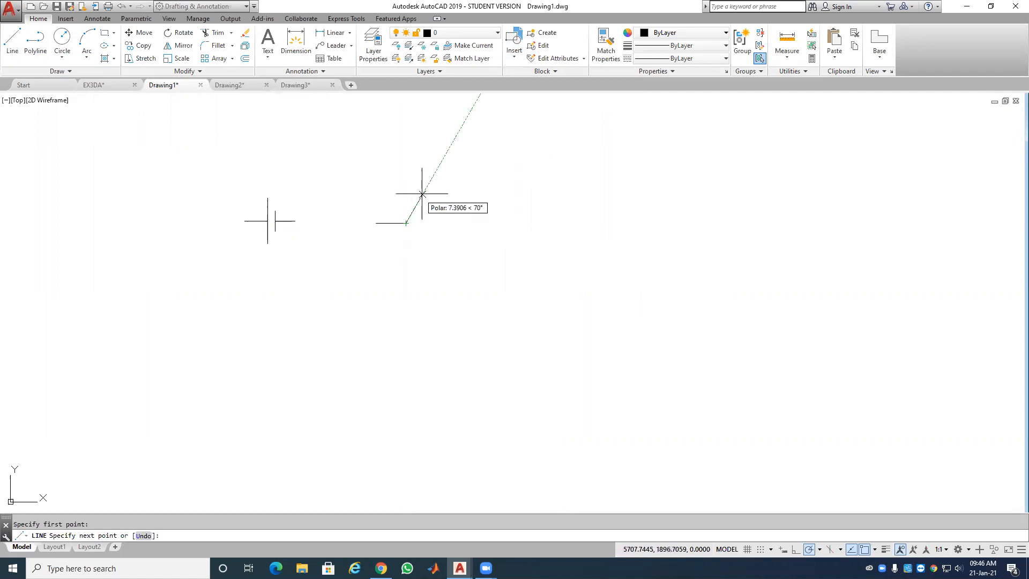
pyautogui.click(443, 202)
pyautogui.press('Escape')
pyautogui.press('Return')
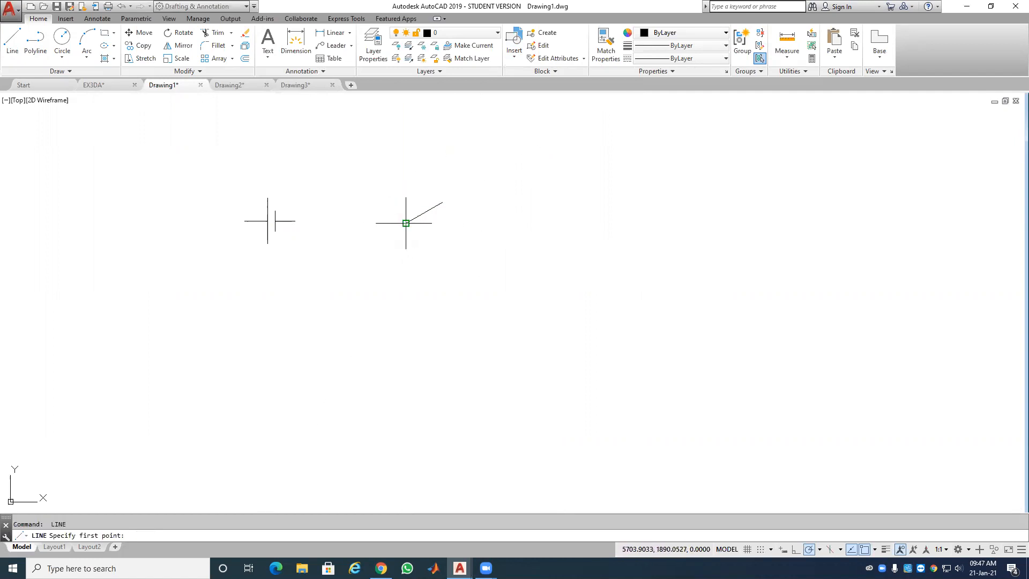
pyautogui.click(442, 223)
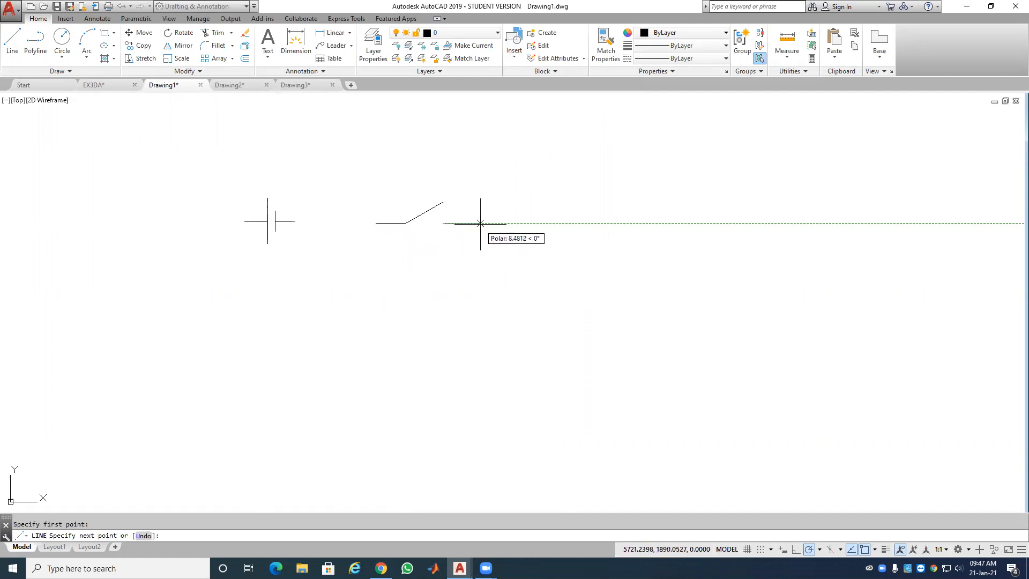
pyautogui.click(483, 223)
pyautogui.press('Return')
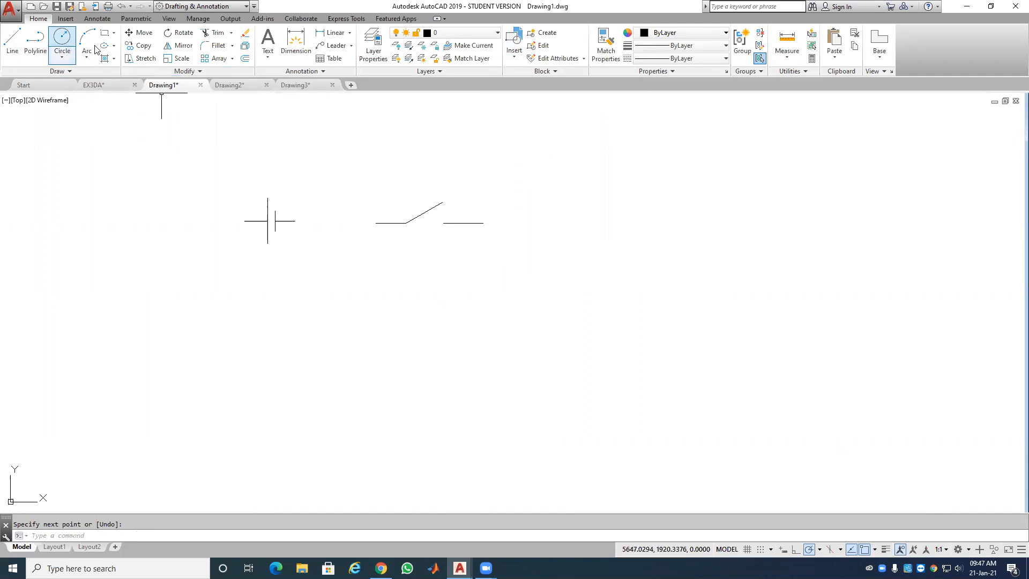
# Step: Add a small circle at the blade's pivot and a default-radius circle at the lever's upper end
pyautogui.click(62, 39)
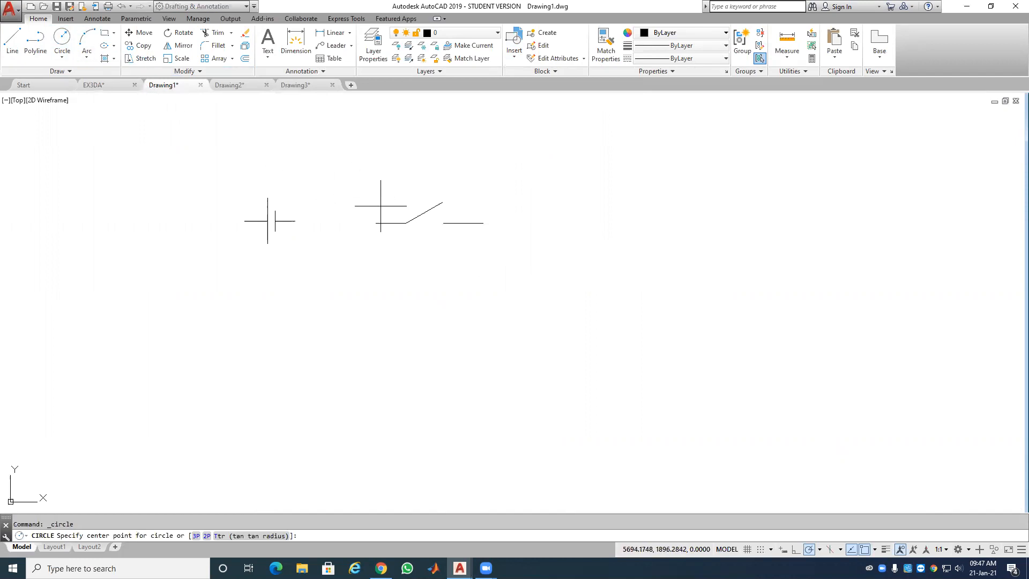
pyautogui.click(406, 223)
pyautogui.click(408, 218)
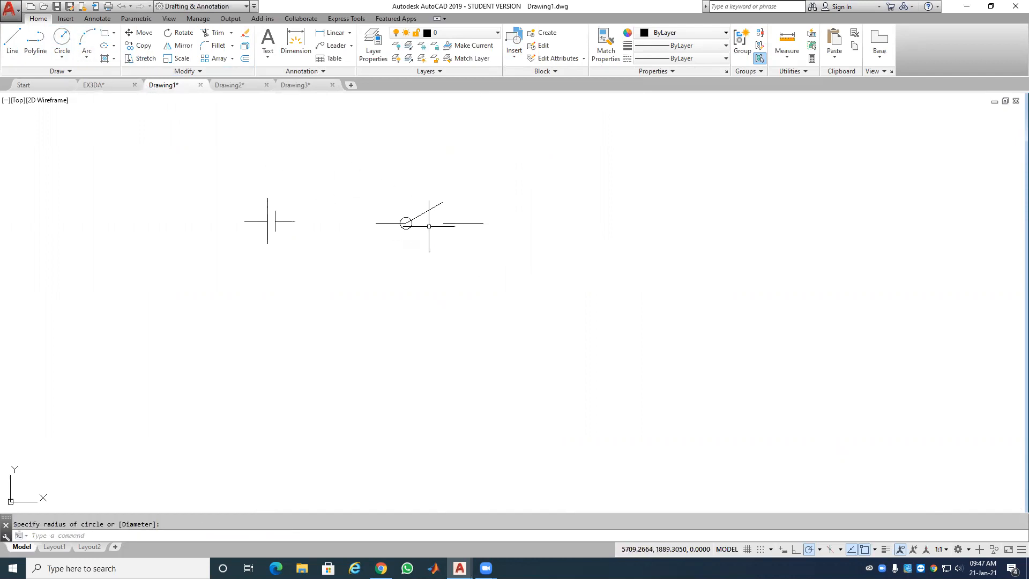
pyautogui.click(61, 39)
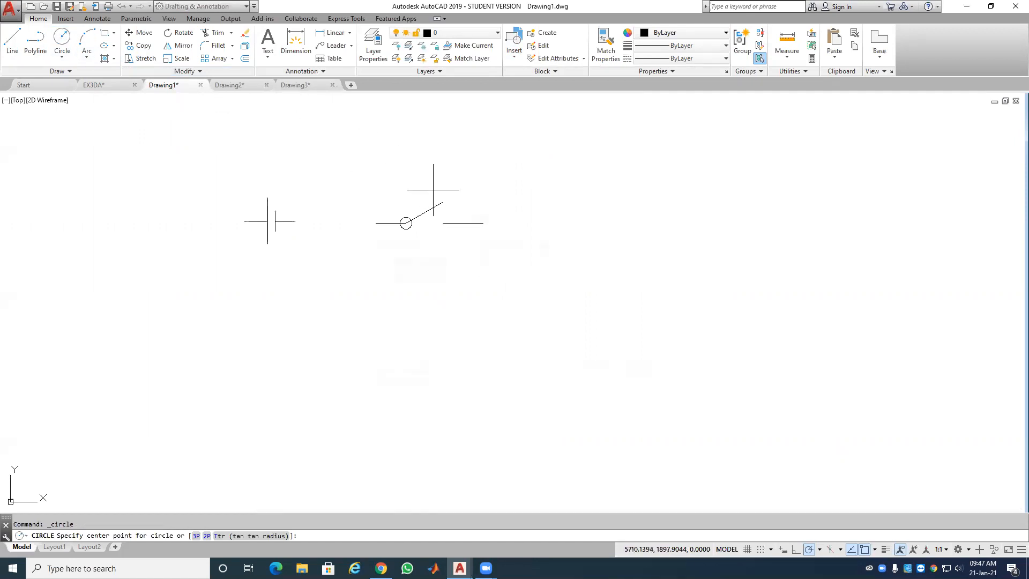
pyautogui.click(442, 202)
pyautogui.press('Return')
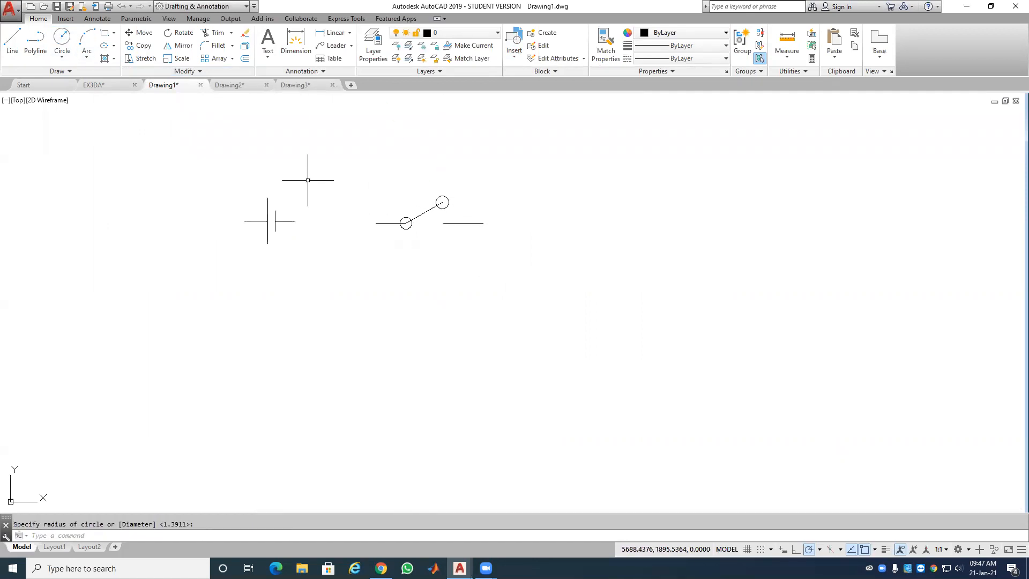
# Step: Add a circle at the right lead's left end and shrink it to a smaller radius
pyautogui.click(64, 39)
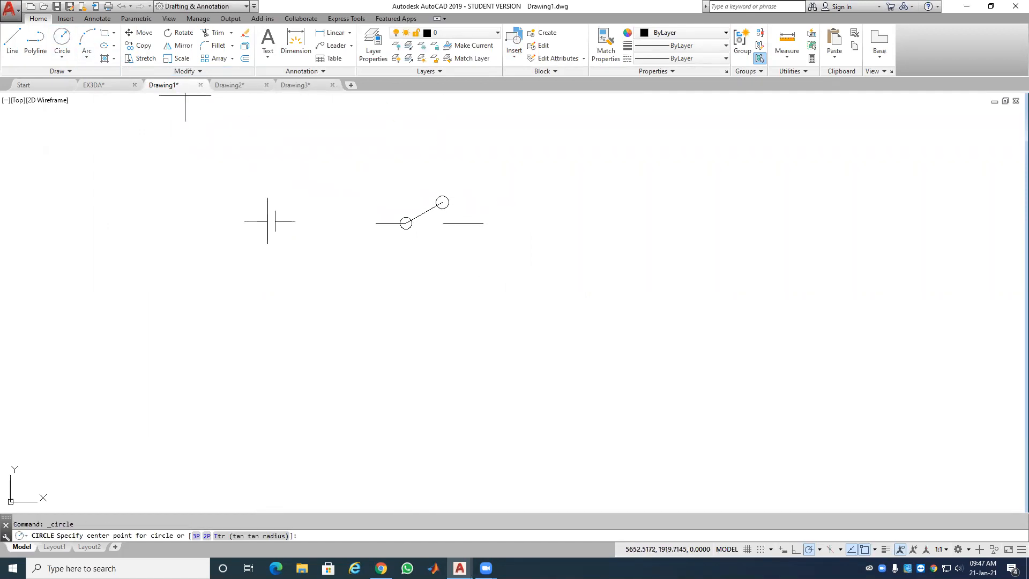
pyautogui.click(443, 223)
pyautogui.press('Return')
pyautogui.click(446, 229)
pyautogui.scroll(4, 450, 230)
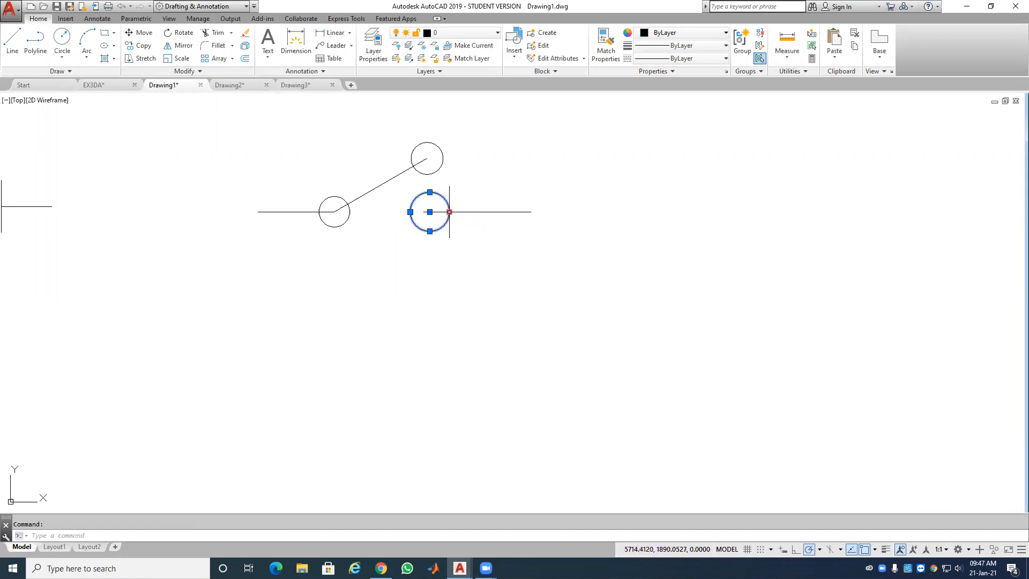
pyautogui.click(449, 212)
pyautogui.click(444, 211)
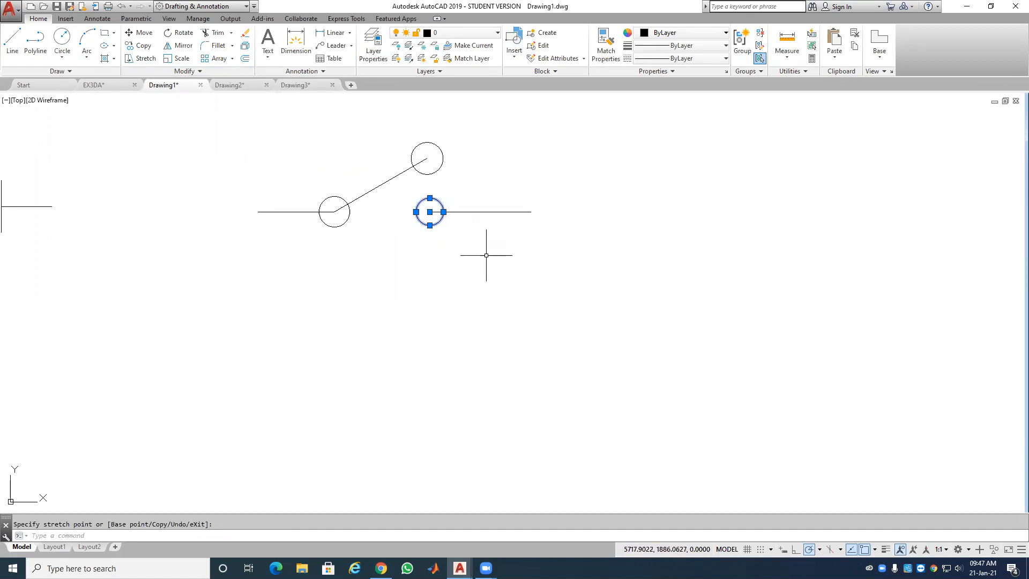
pyautogui.press('Escape')
pyautogui.scroll(-2, 420, 258)
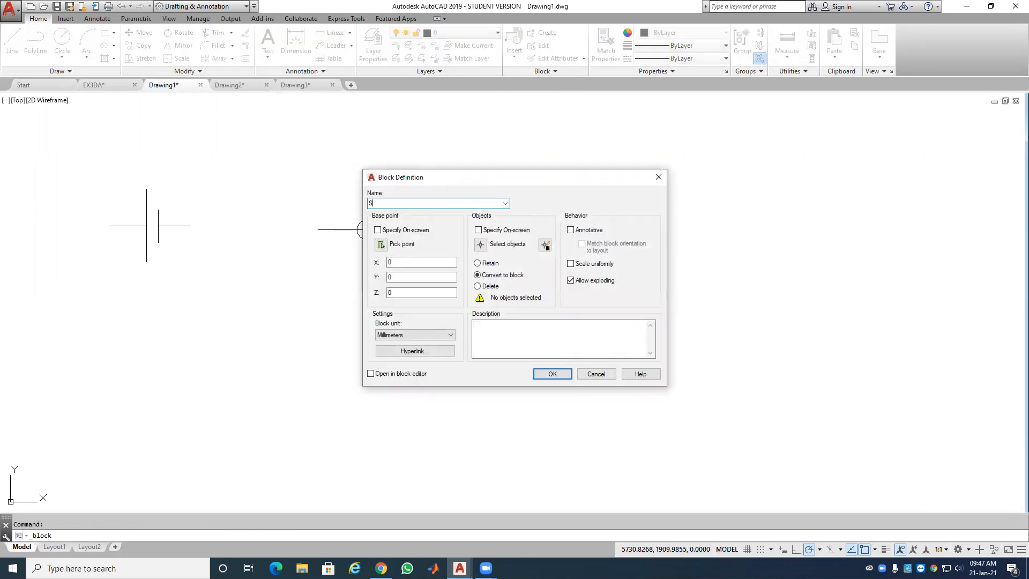
# Step: Define block SUIS based at the left line's end, window-selecting all six switch objects
pyautogui.click(380, 244)
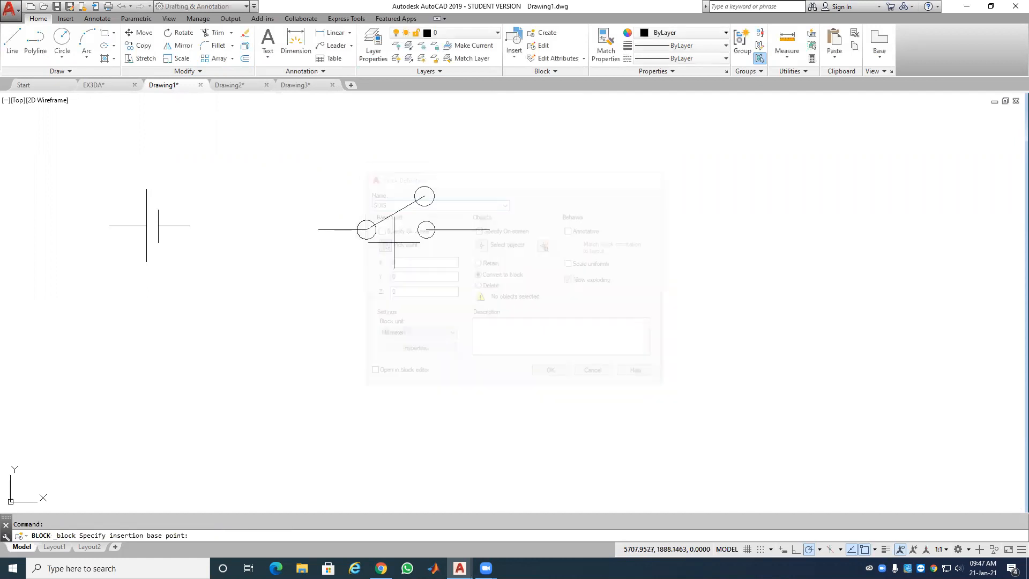
pyautogui.click(319, 229)
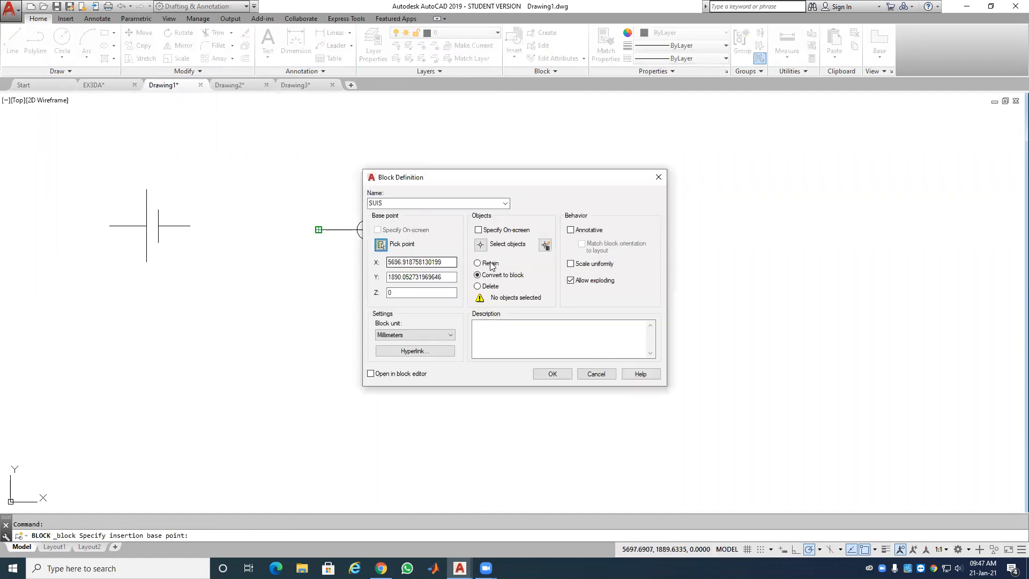
pyautogui.click(481, 245)
pyautogui.click(495, 182)
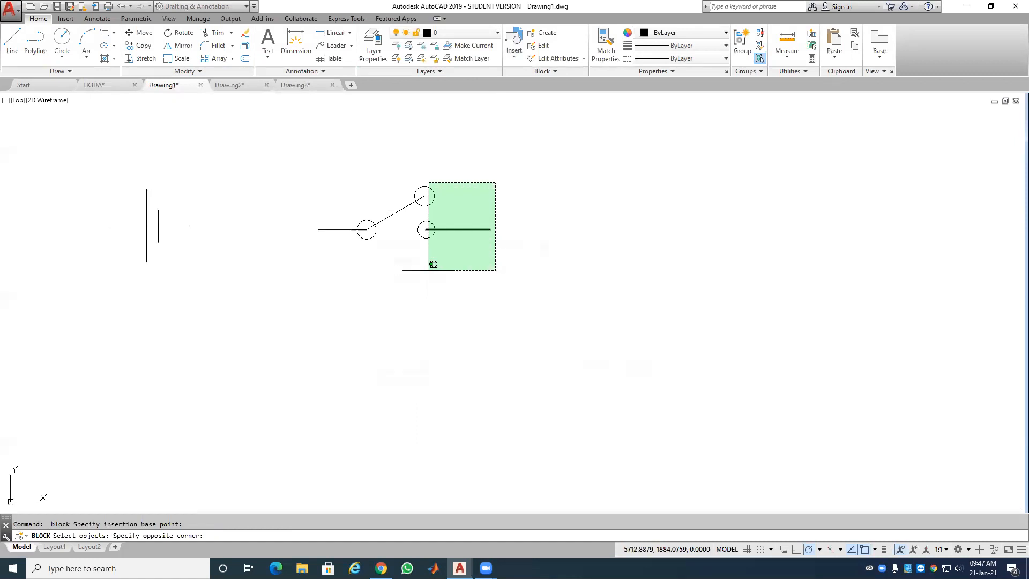
pyautogui.click(323, 274)
pyautogui.press('Return')
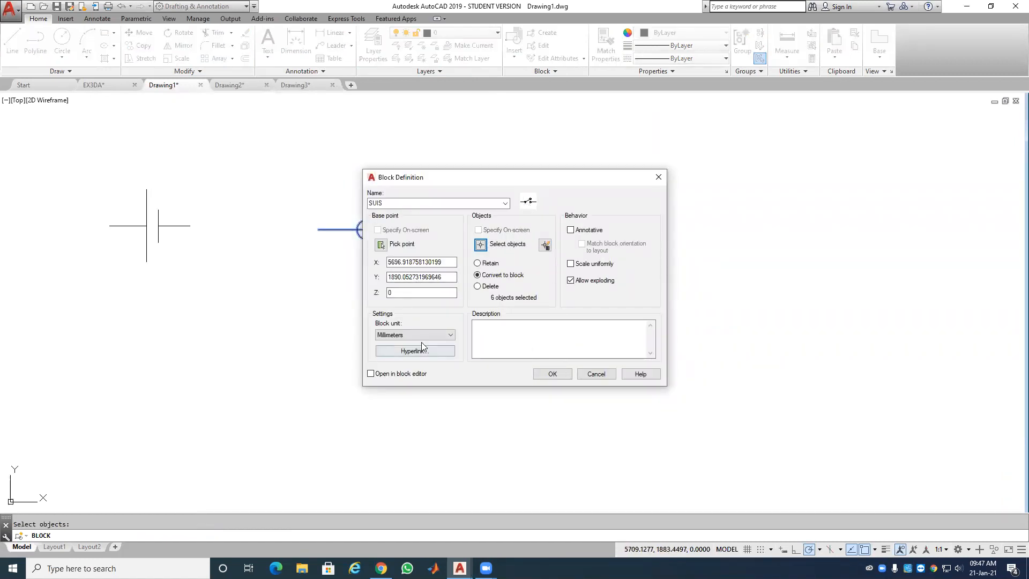
pyautogui.click(556, 374)
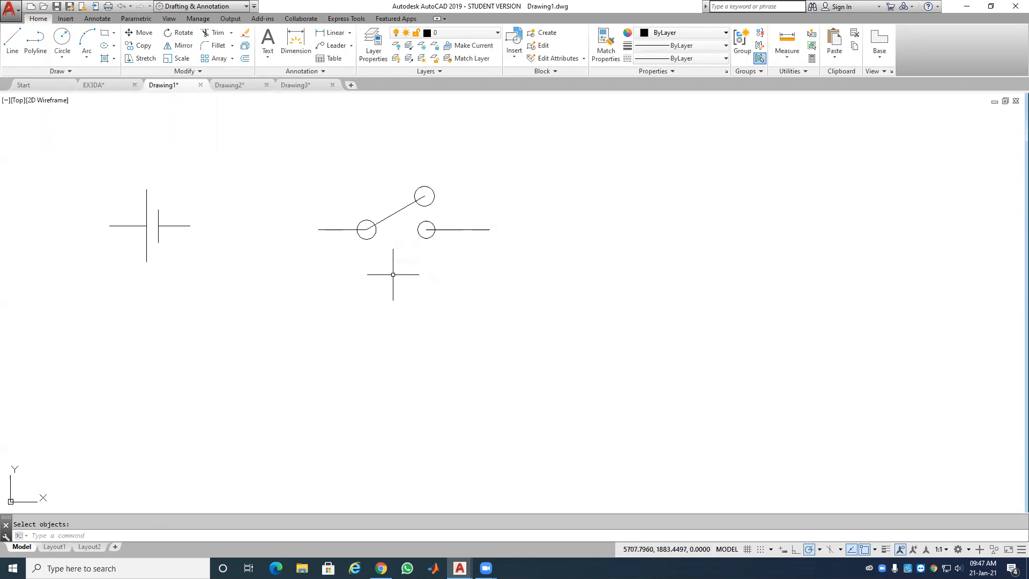
# Step: Check that SUIS now appears in the Insert block gallery
pyautogui.scroll(-2, 333, 249)
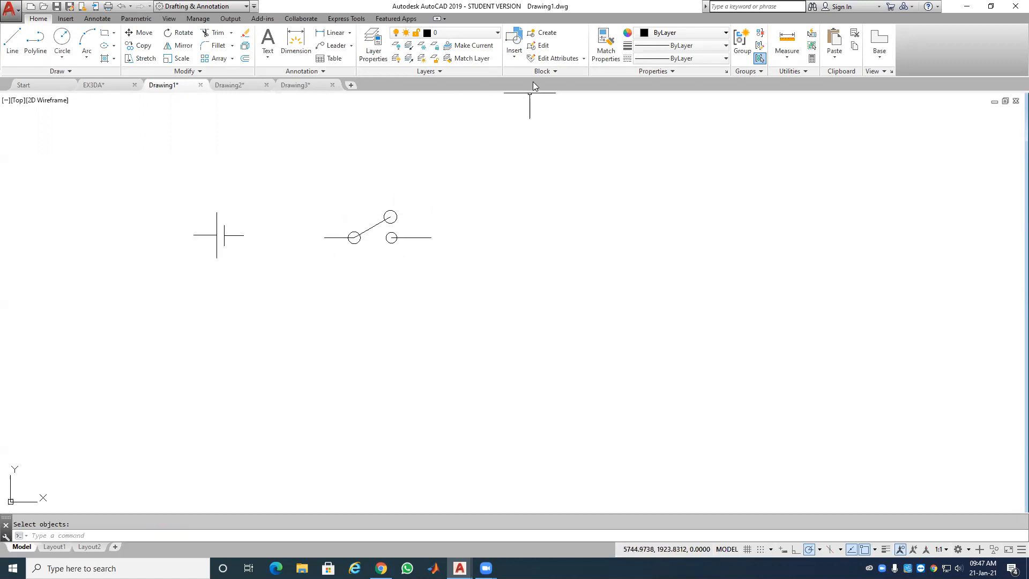
pyautogui.click(514, 43)
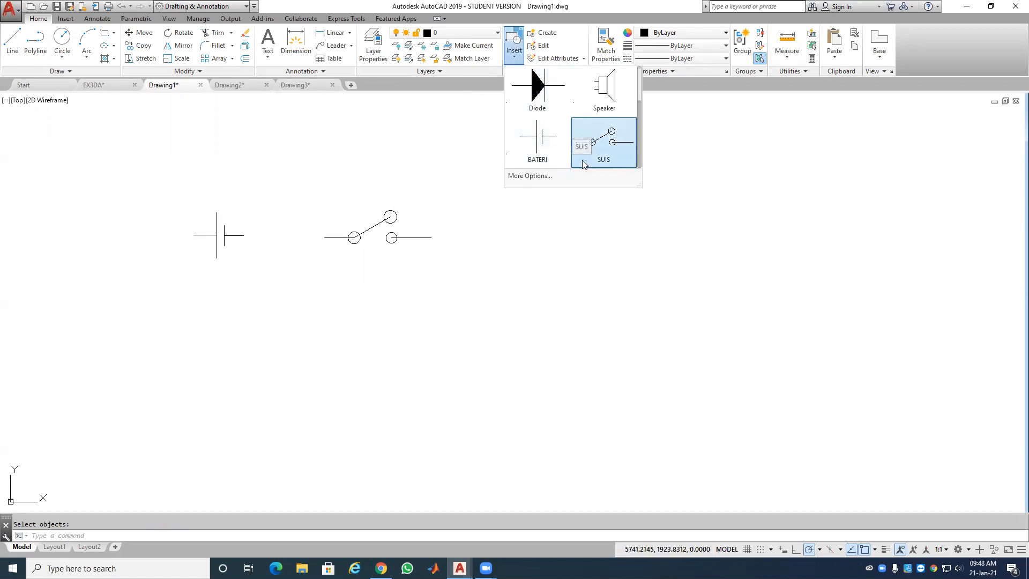
pyautogui.click(555, 253)
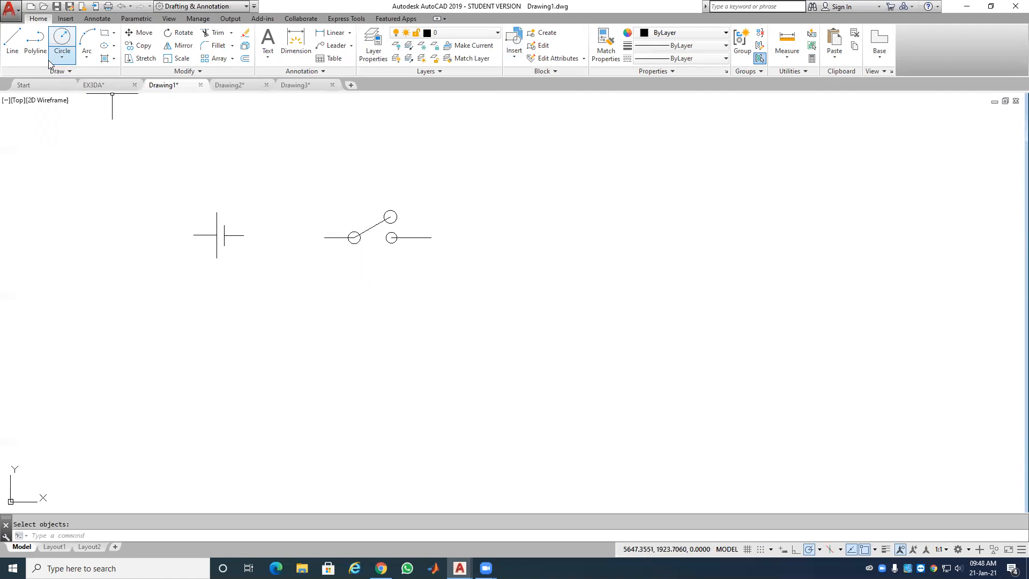
pyautogui.click(36, 42)
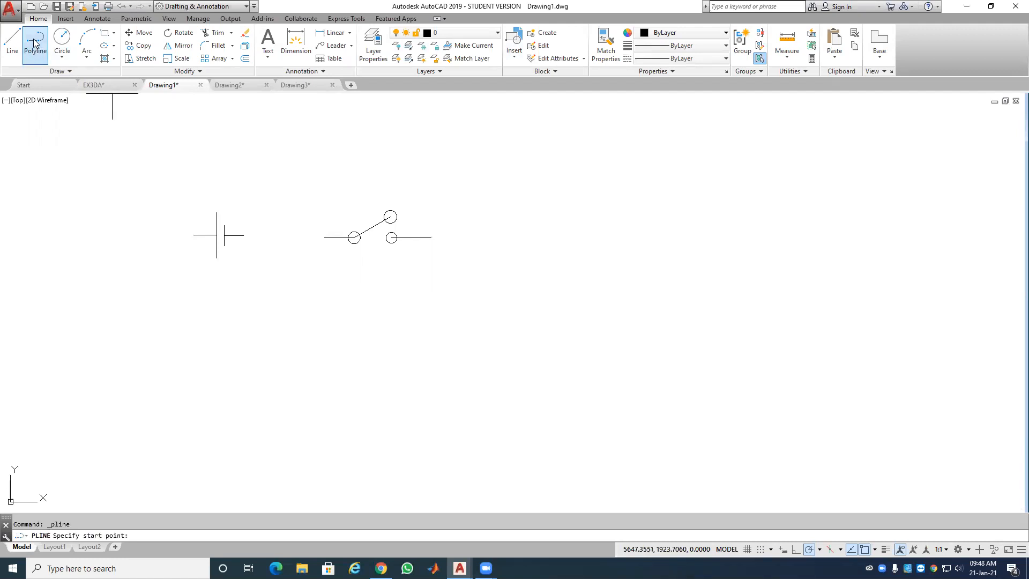
# Step: Trace the h outline's top edge, stem, shoulder and right leg below the battery
pyautogui.click(192, 291)
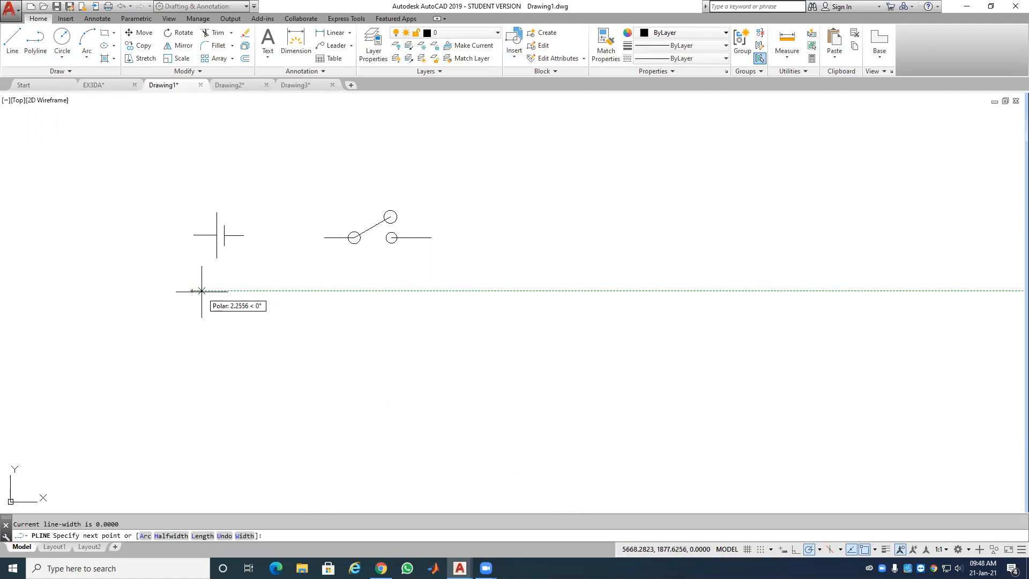
pyautogui.click(201, 291)
pyautogui.click(202, 322)
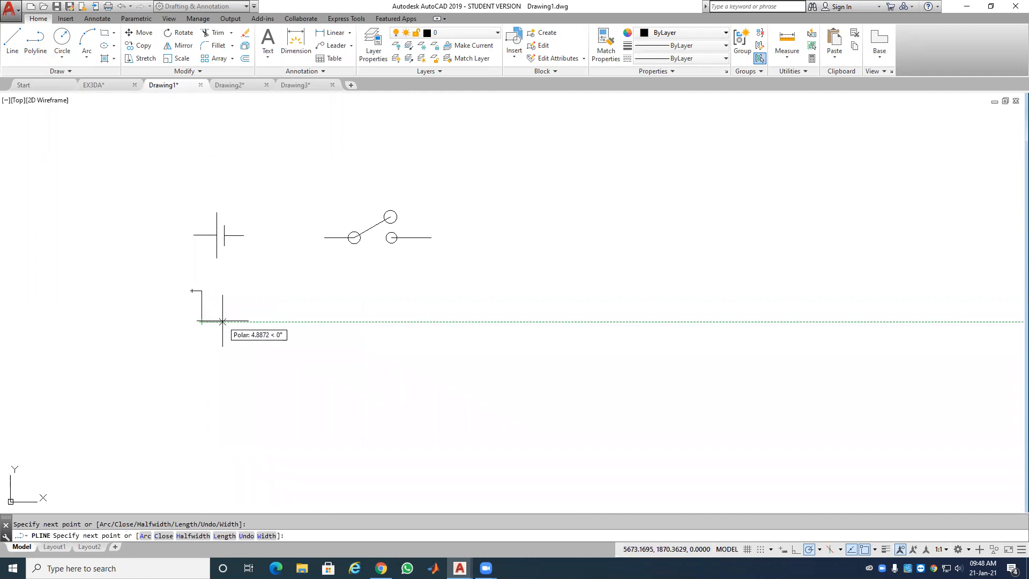
pyautogui.click(240, 321)
pyautogui.click(240, 369)
pyautogui.click(229, 369)
pyautogui.click(230, 333)
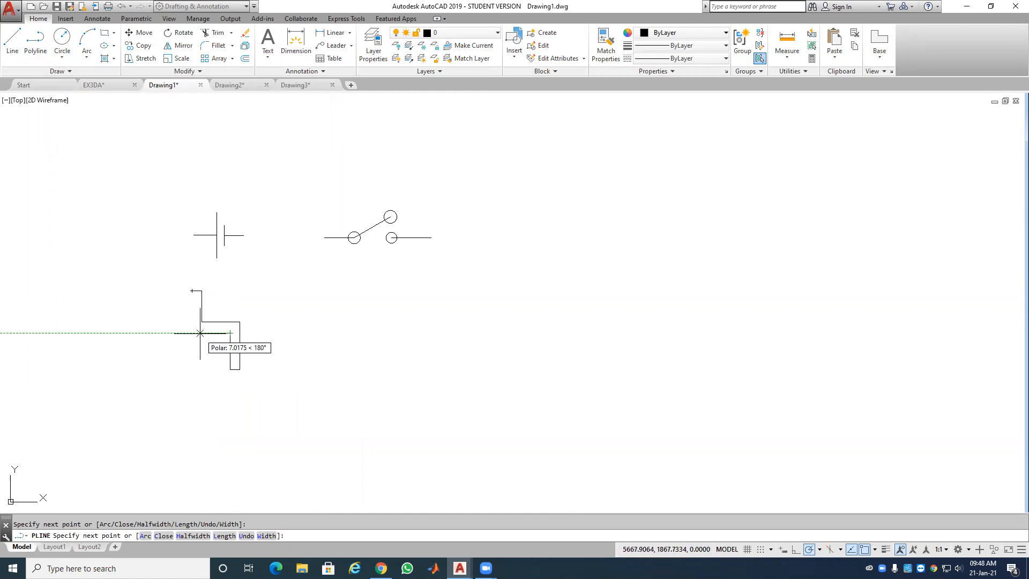
# Step: Draw the inner stem edges, undo the last segment, and close the polyline
pyautogui.click(201, 332)
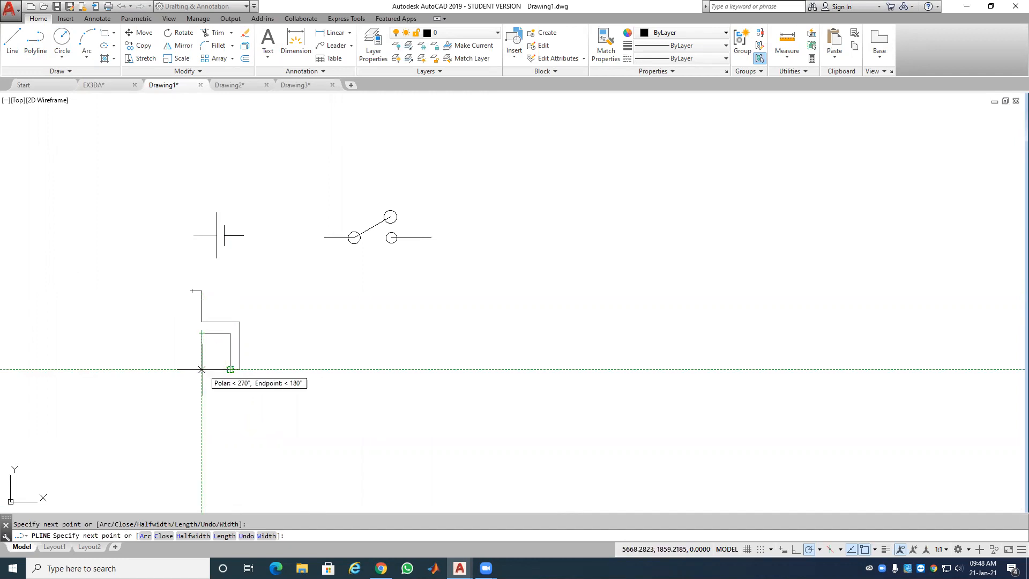
pyautogui.click(201, 369)
pyautogui.click(190, 369)
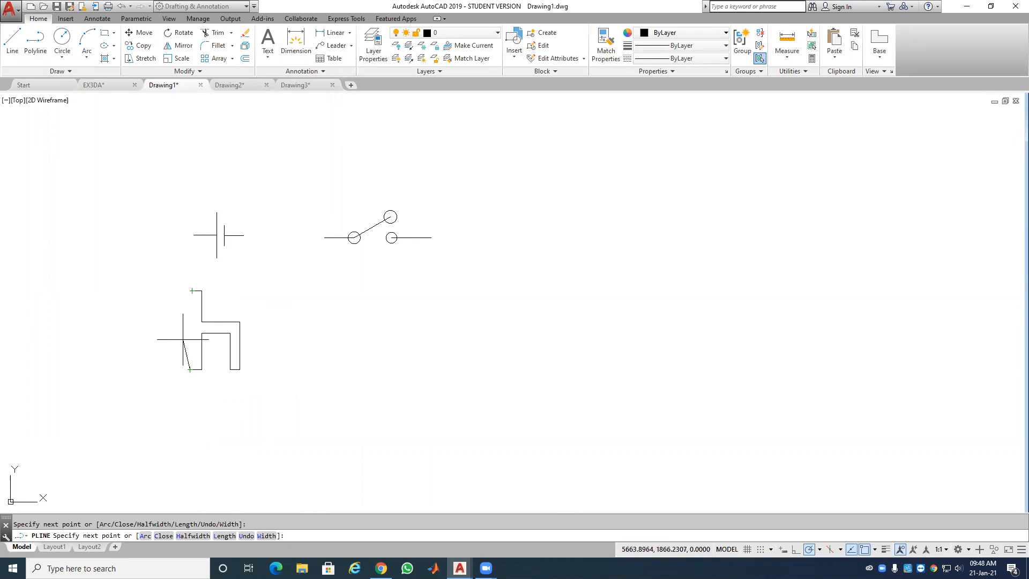
pyautogui.press('Return')
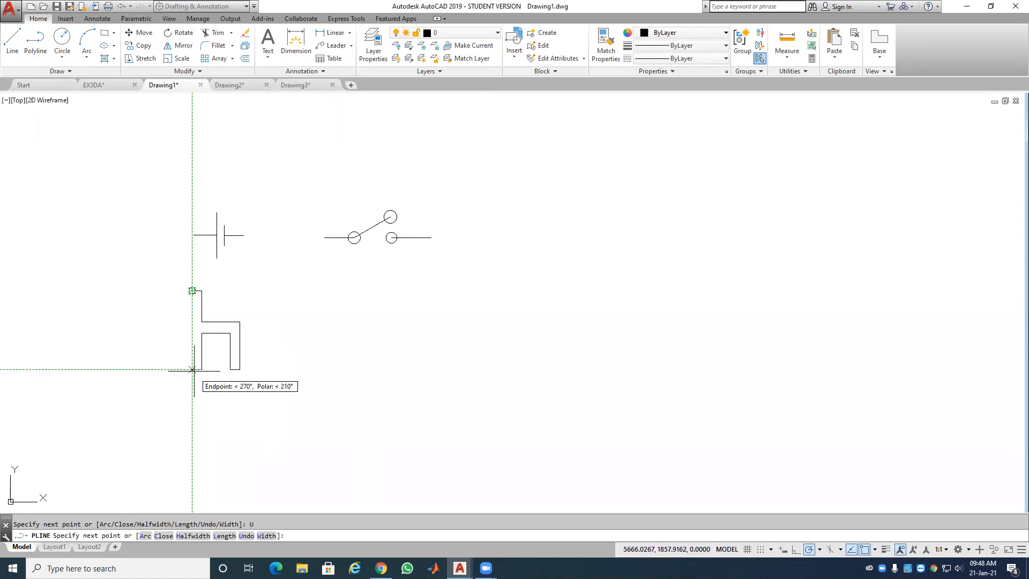
pyautogui.rightClick(179, 348)
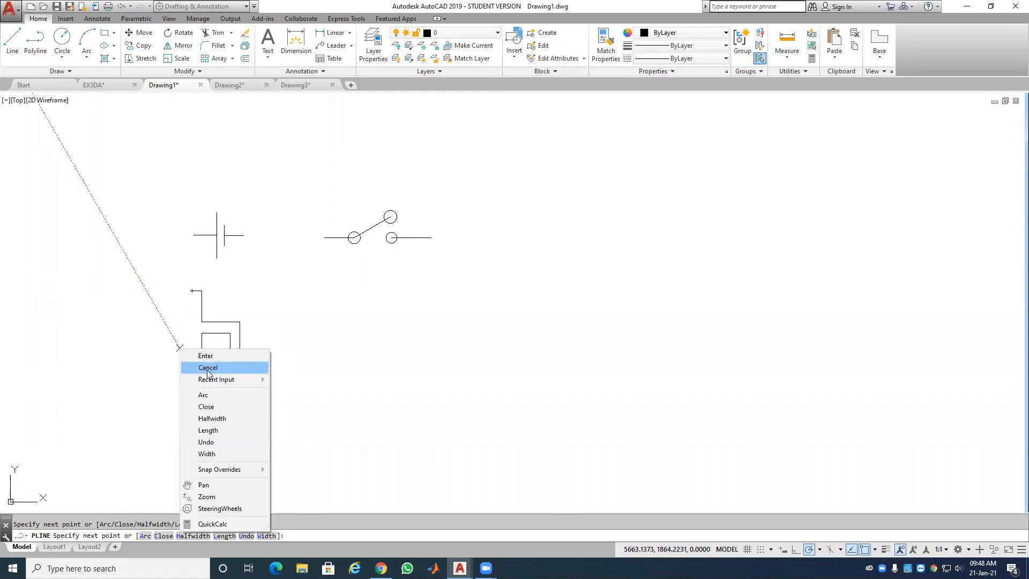
pyautogui.click(206, 407)
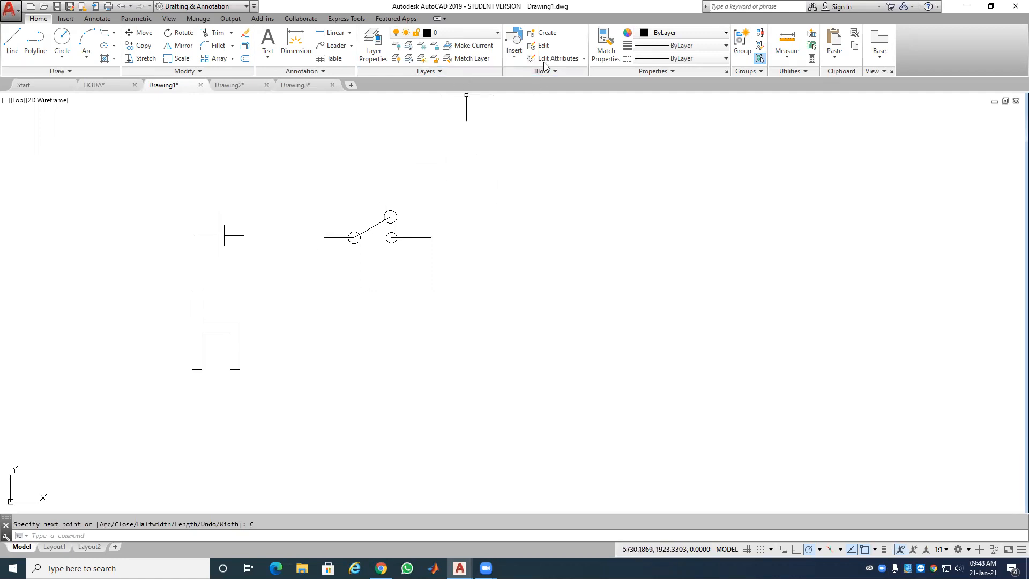
pyautogui.click(547, 36)
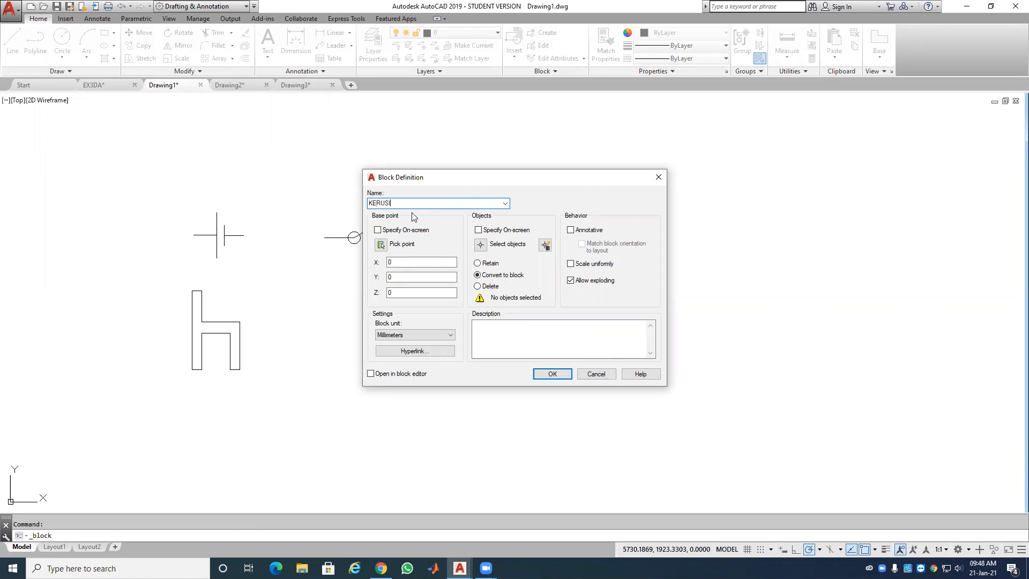
# Step: Select the h outline for block KERUSI and base it at the lower-left corner
pyautogui.click(554, 375)
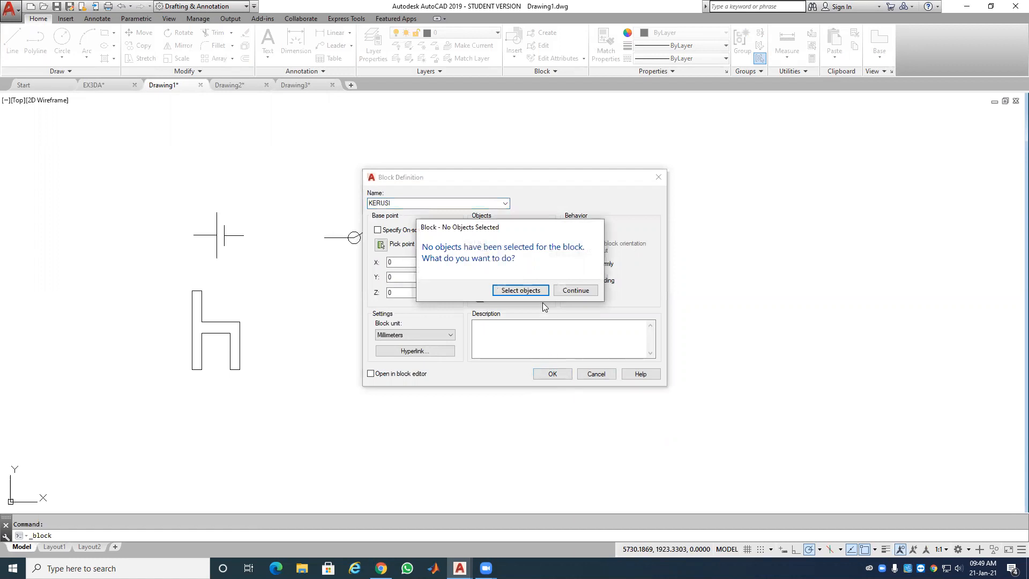
pyautogui.click(528, 291)
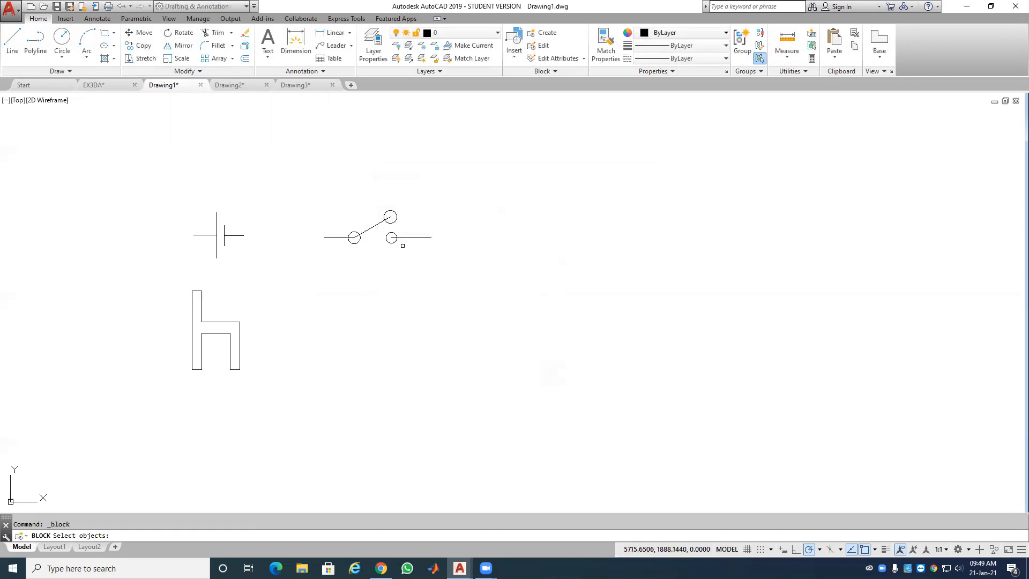
pyautogui.click(187, 338)
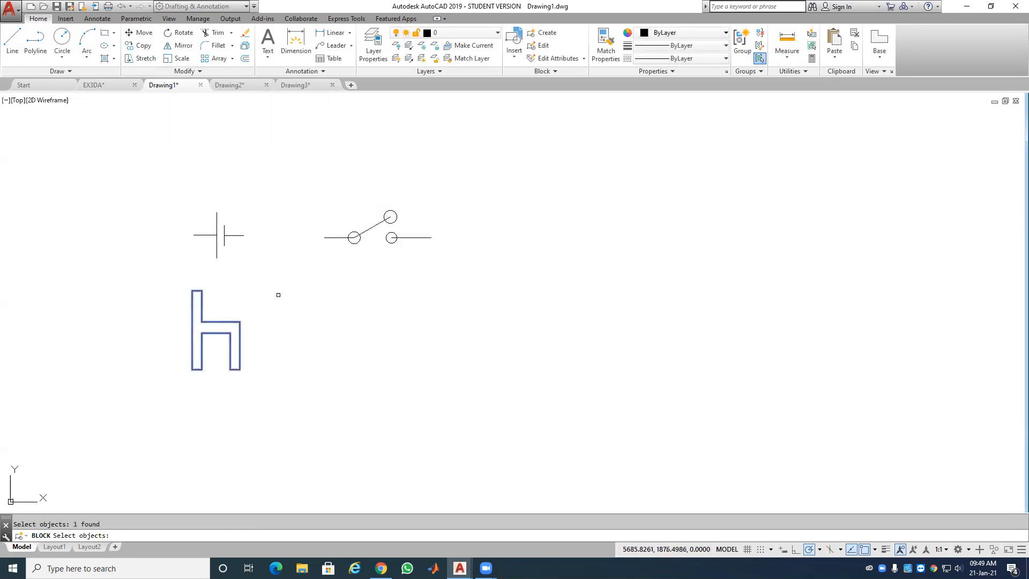
pyautogui.press('Return')
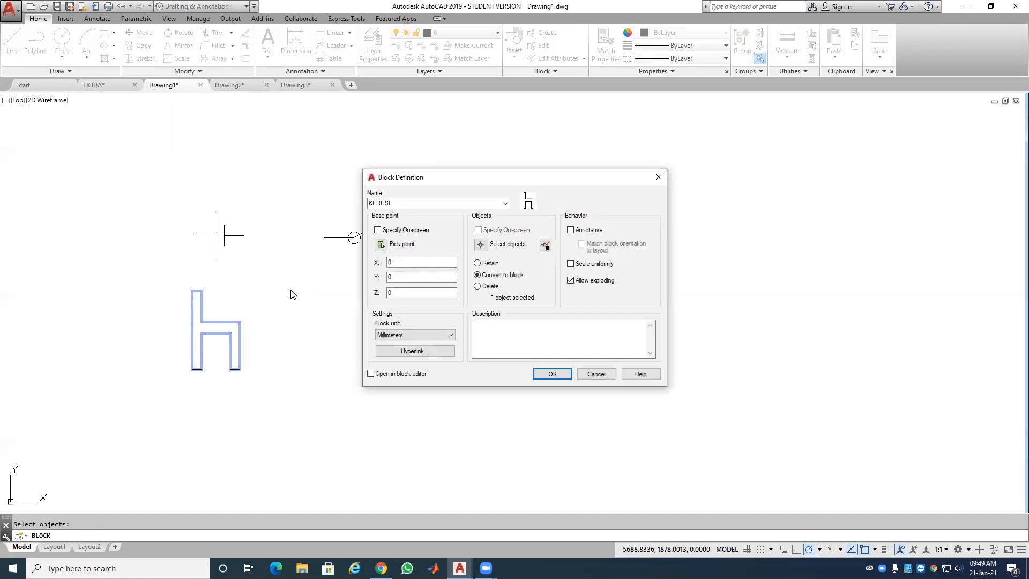
pyautogui.click(381, 245)
pyautogui.click(192, 369)
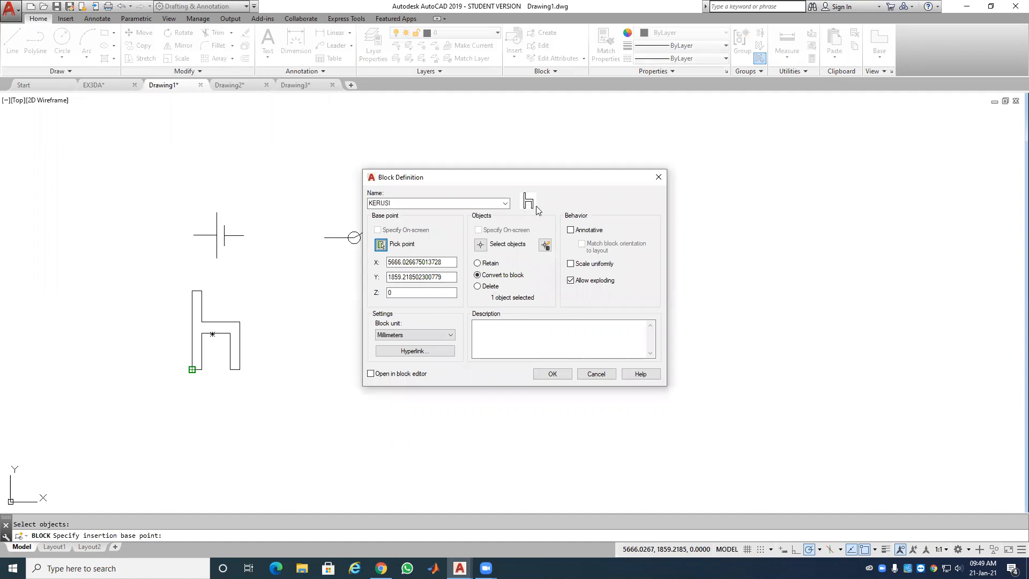
pyautogui.click(552, 374)
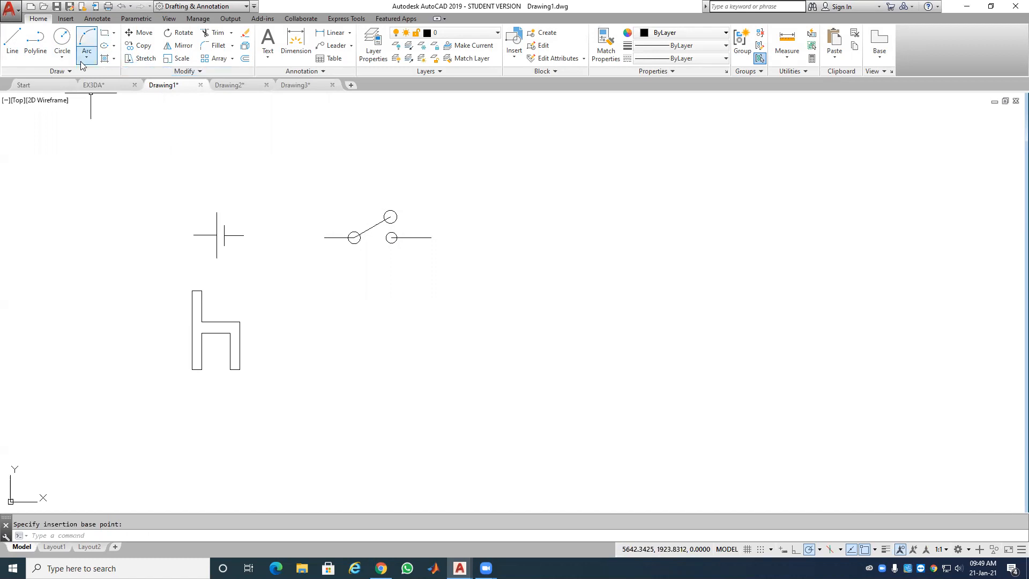
# Step: Draw the tall bed rectangle and a small pillow rectangle inside it
pyautogui.click(105, 33)
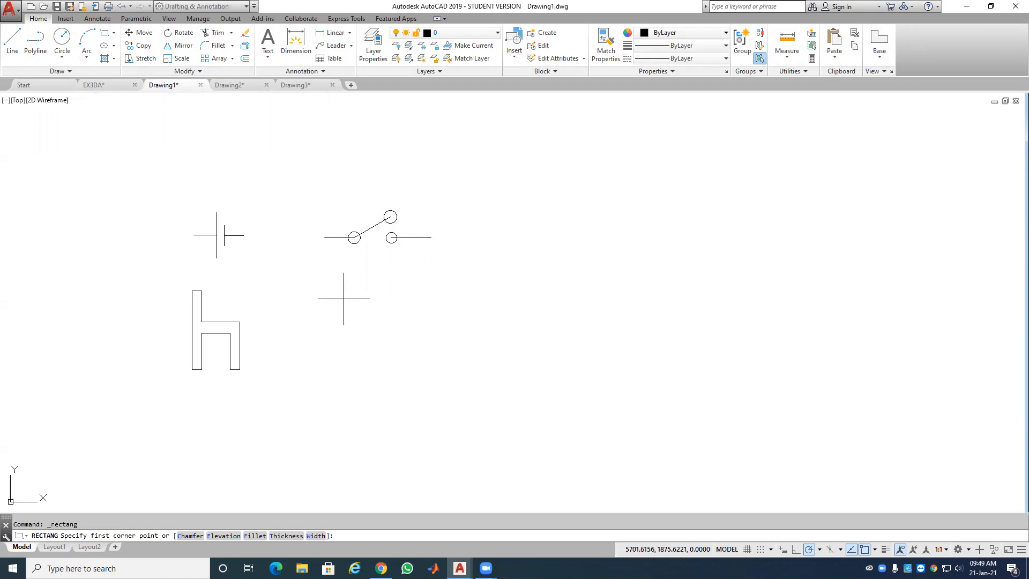
pyautogui.click(341, 295)
pyautogui.click(434, 410)
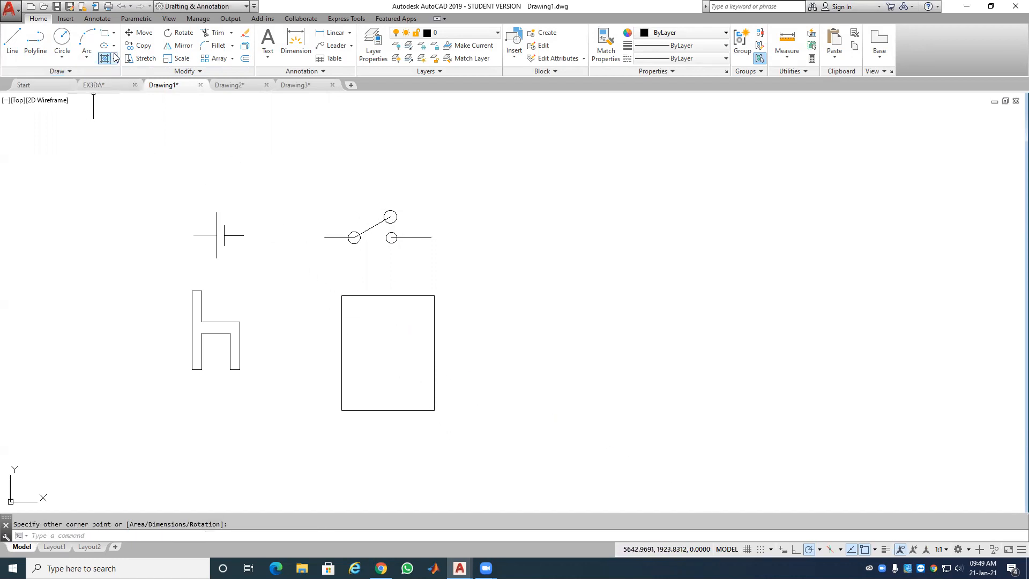
pyautogui.click(104, 36)
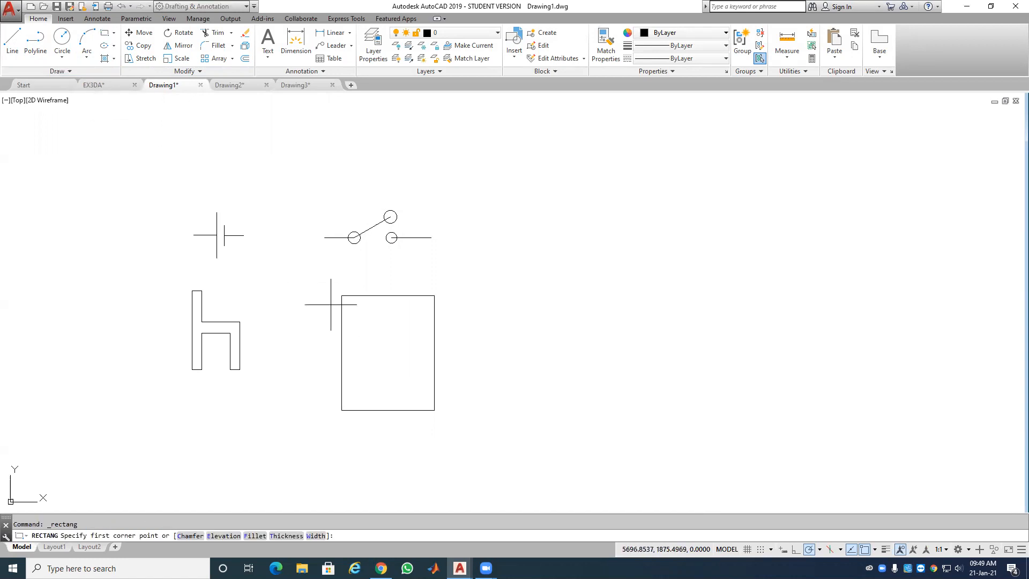
pyautogui.click(366, 306)
pyautogui.click(414, 327)
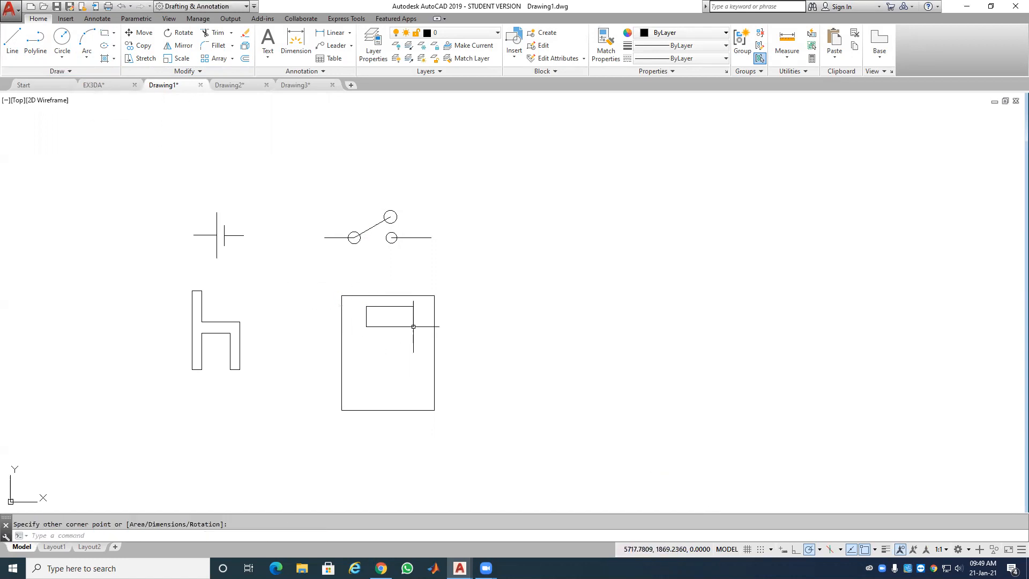
# Step: Add a line across the bed's middle and a diagonal fold line
pyautogui.click(13, 40)
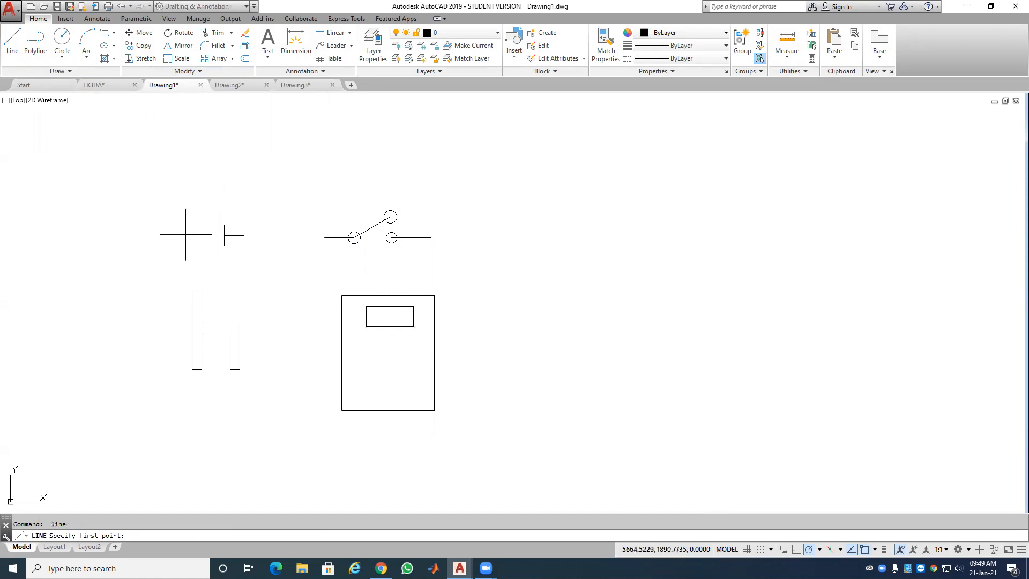
pyautogui.click(342, 352)
pyautogui.click(434, 352)
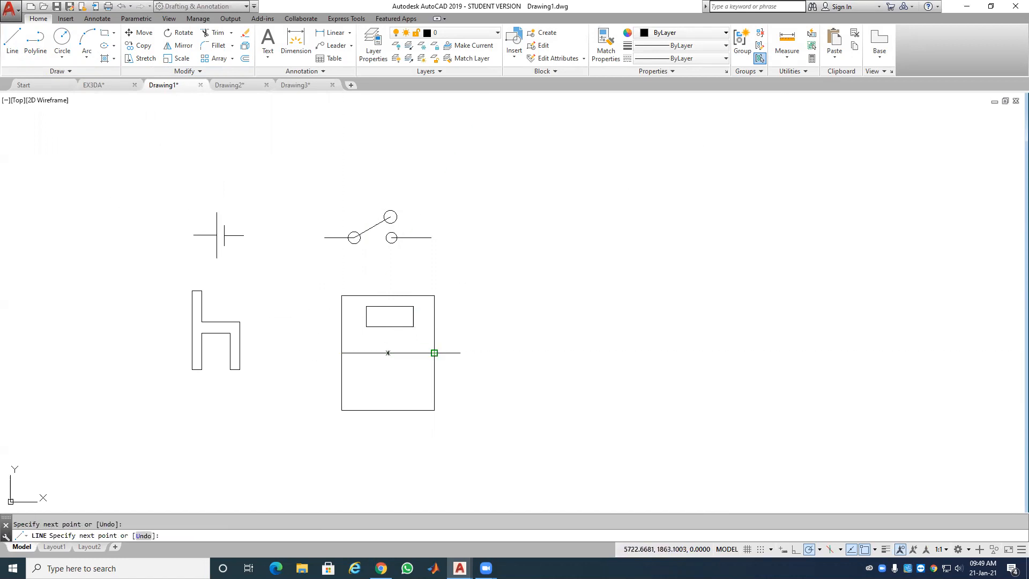
pyautogui.click(434, 371)
pyautogui.click(388, 353)
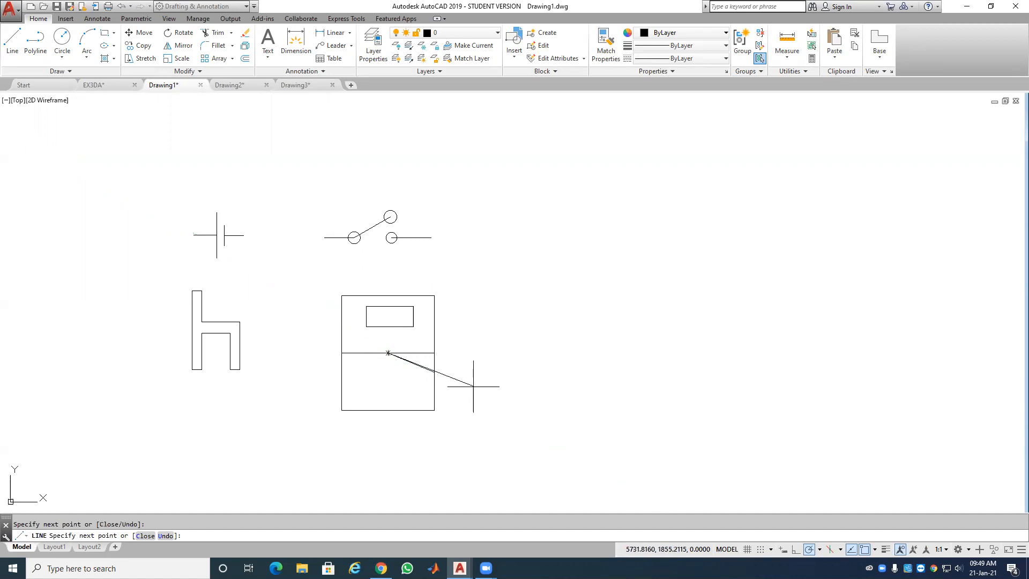
pyautogui.press('Return')
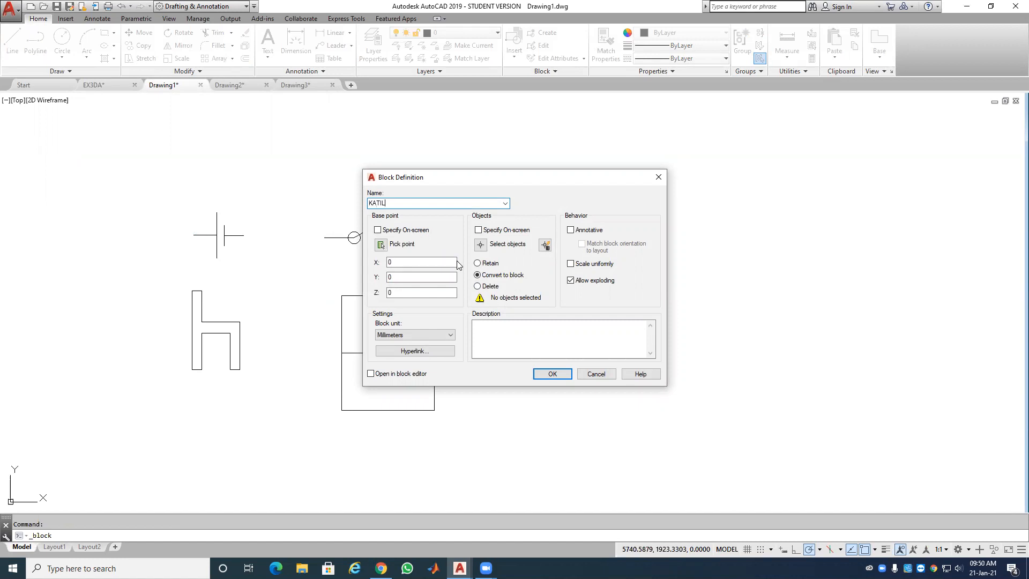
# Step: Create block KATIL from the five bed objects based at its bottom-left corner, then check the gallery
pyautogui.click(381, 244)
pyautogui.click(341, 409)
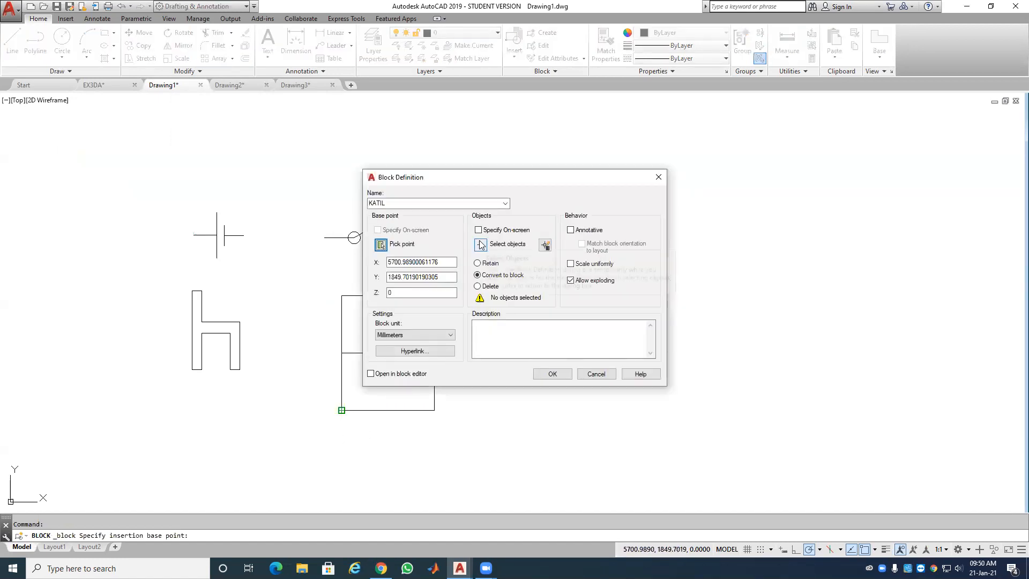
pyautogui.click(480, 244)
pyautogui.click(454, 279)
pyautogui.click(321, 436)
pyautogui.press('Return')
pyautogui.click(563, 373)
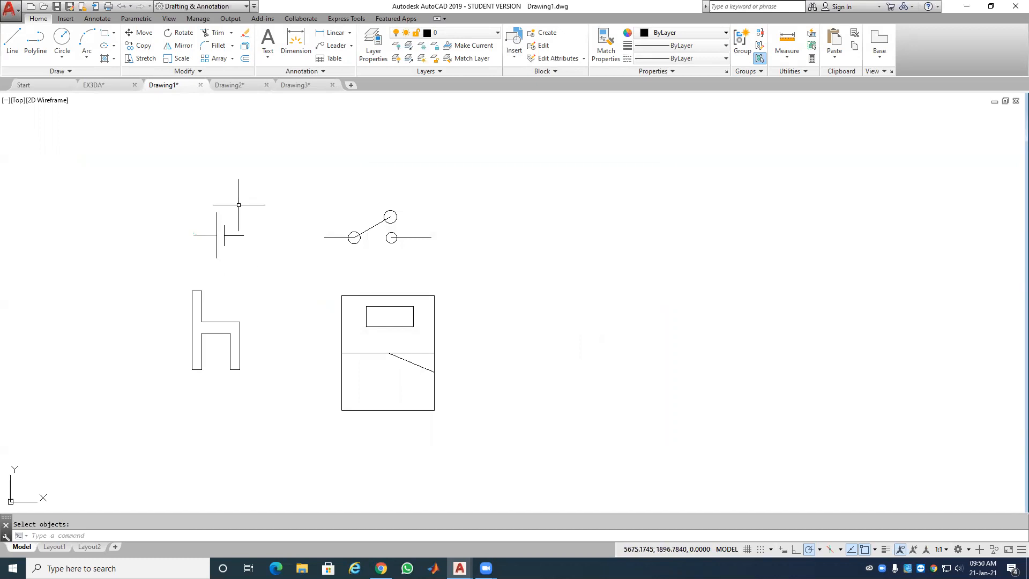
pyautogui.click(516, 56)
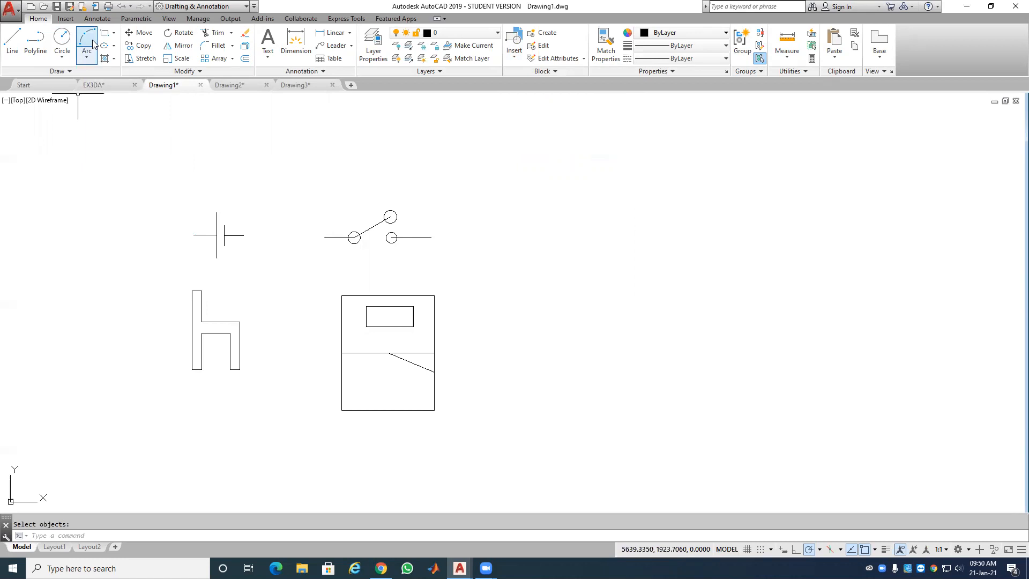
# Step: Save As MYDESIGN.dwg in the SEM 1 SESI 2020-2021 folder
pyautogui.click(71, 7)
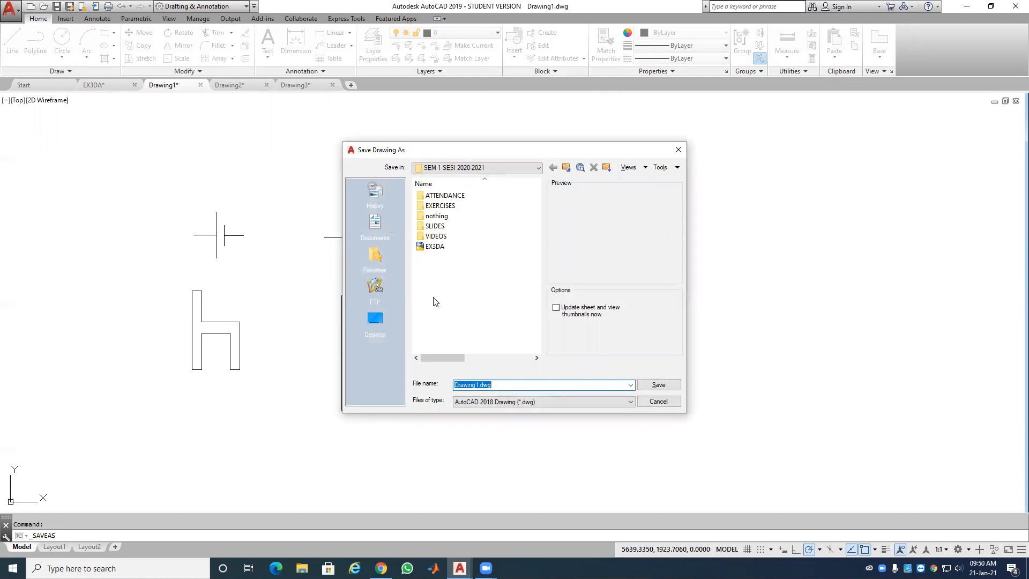
pyautogui.write('MYDESIGN')
pyautogui.click(659, 385)
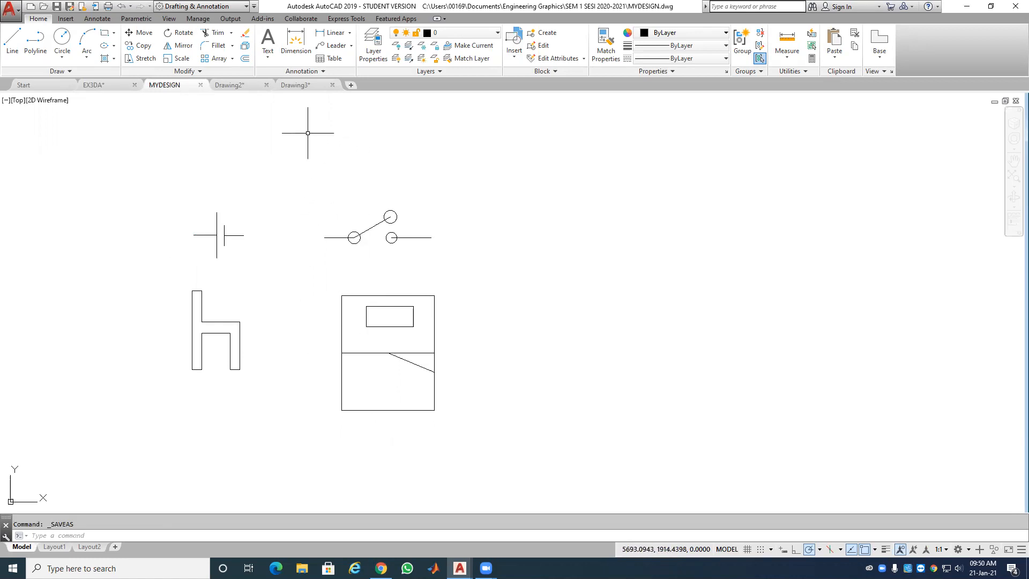
# Step: Start Drawing4 from a template, turn the grid off, and open the Insert dialog
pyautogui.click(35, 90)
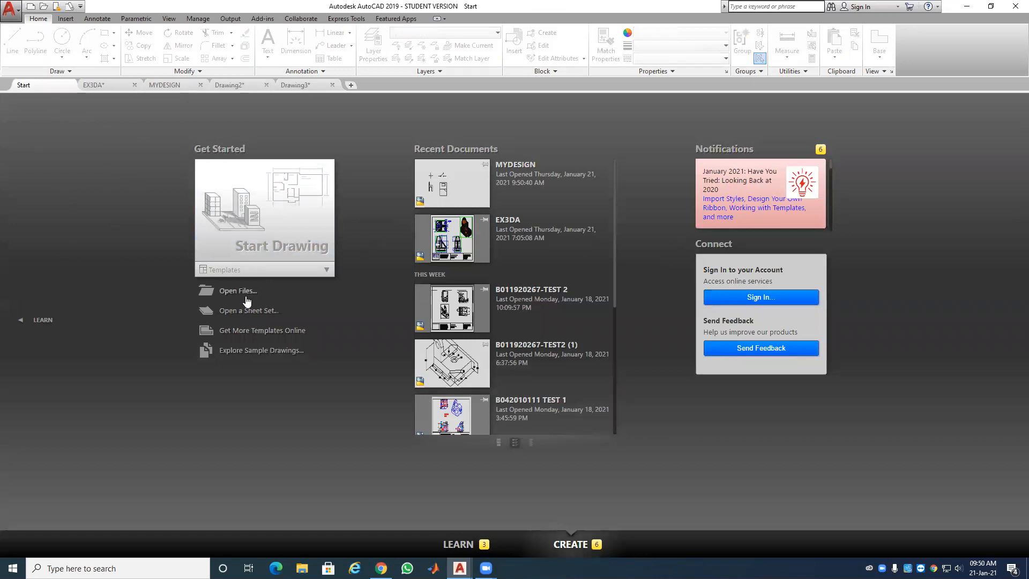
pyautogui.click(252, 275)
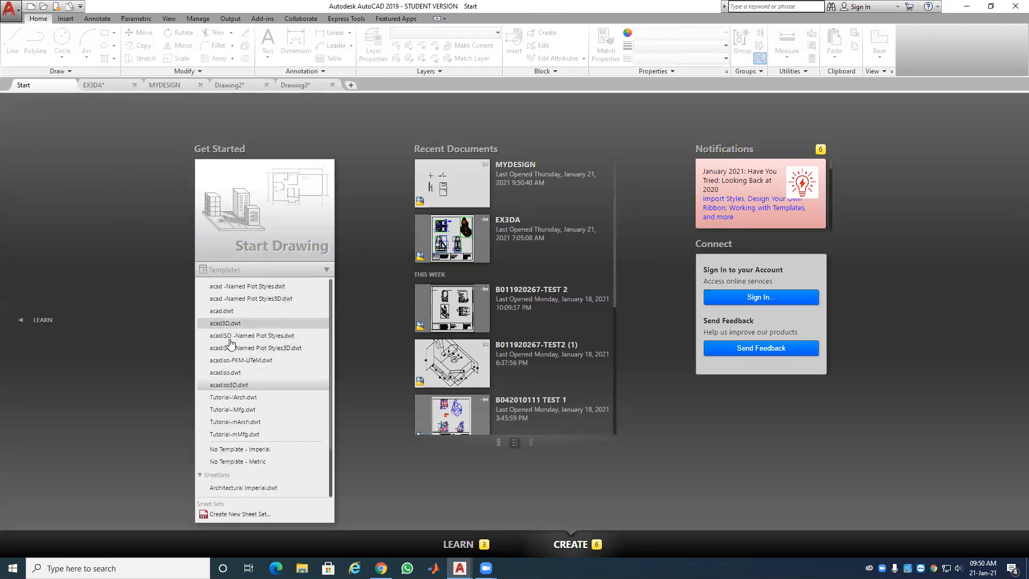
pyautogui.click(228, 372)
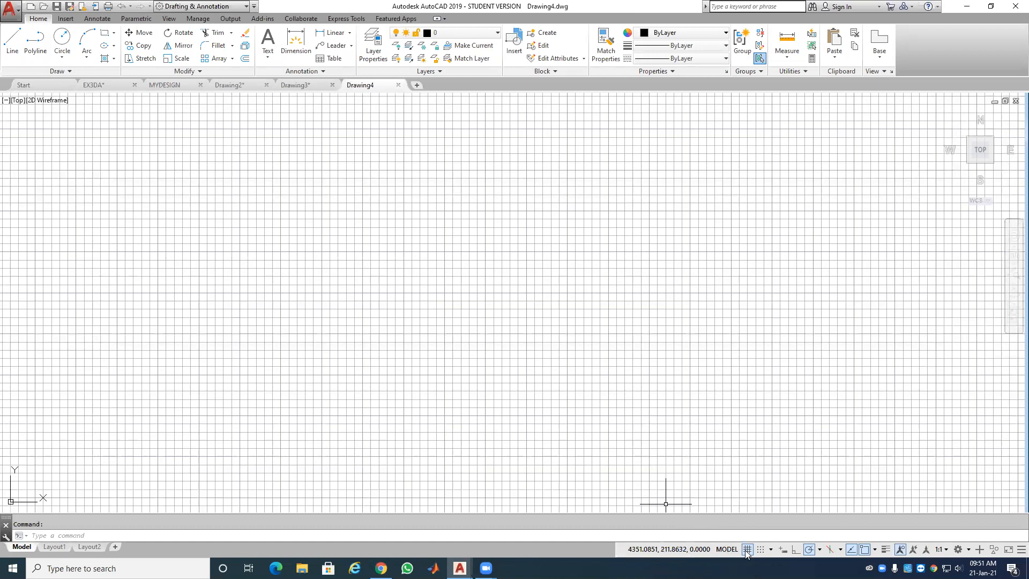
pyautogui.click(747, 549)
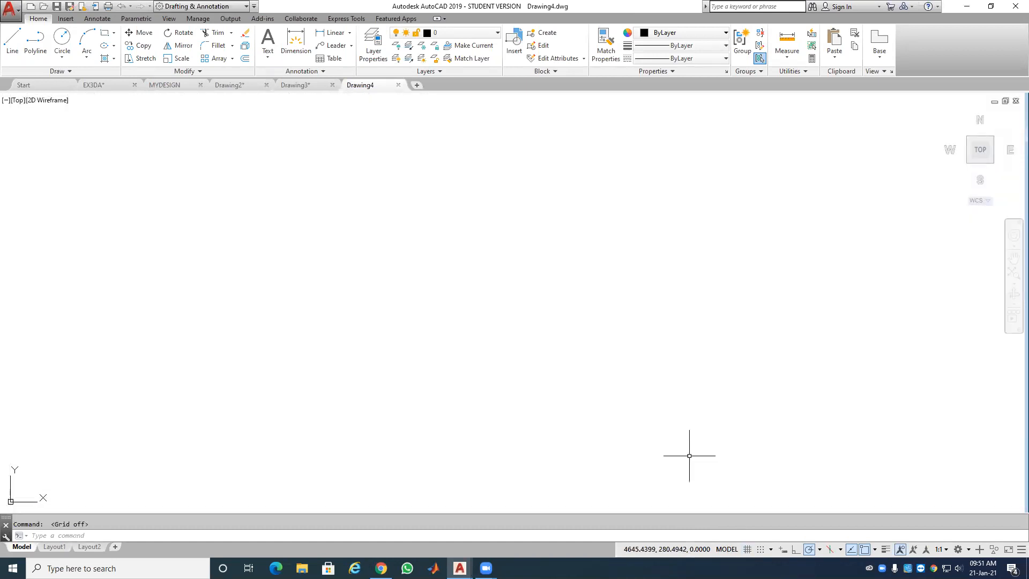
pyautogui.click(512, 47)
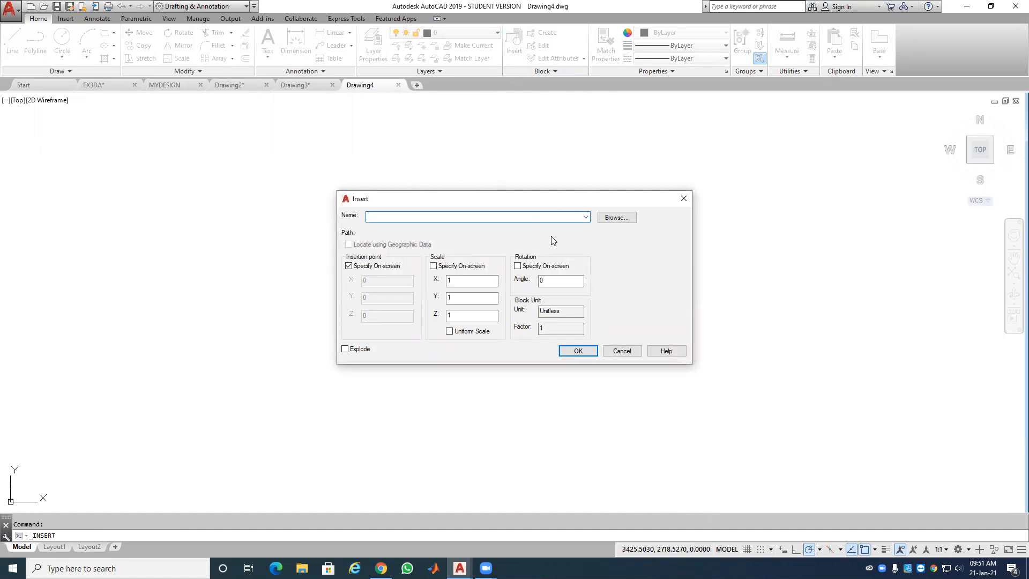
pyautogui.click(585, 217)
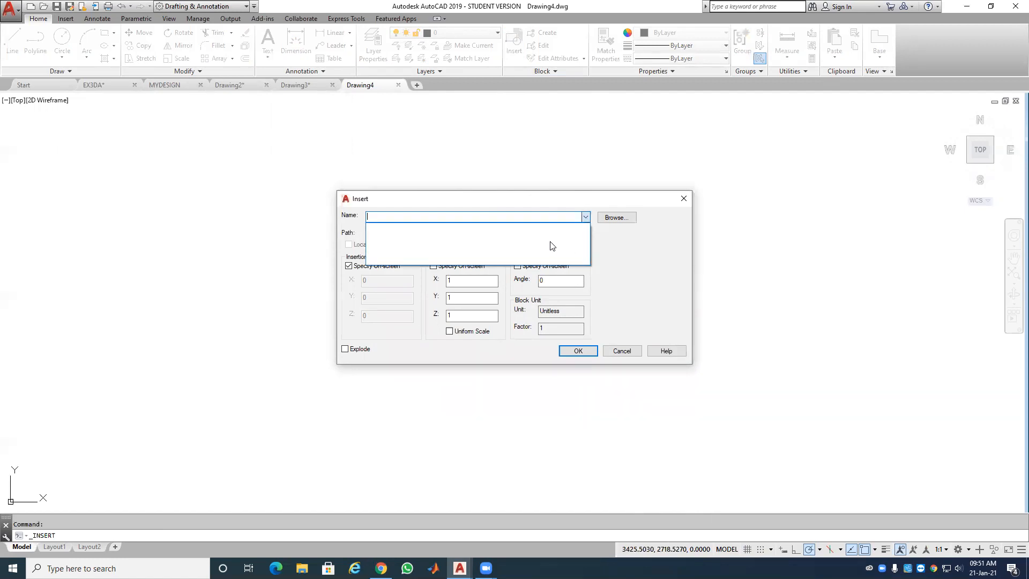
pyautogui.click(620, 247)
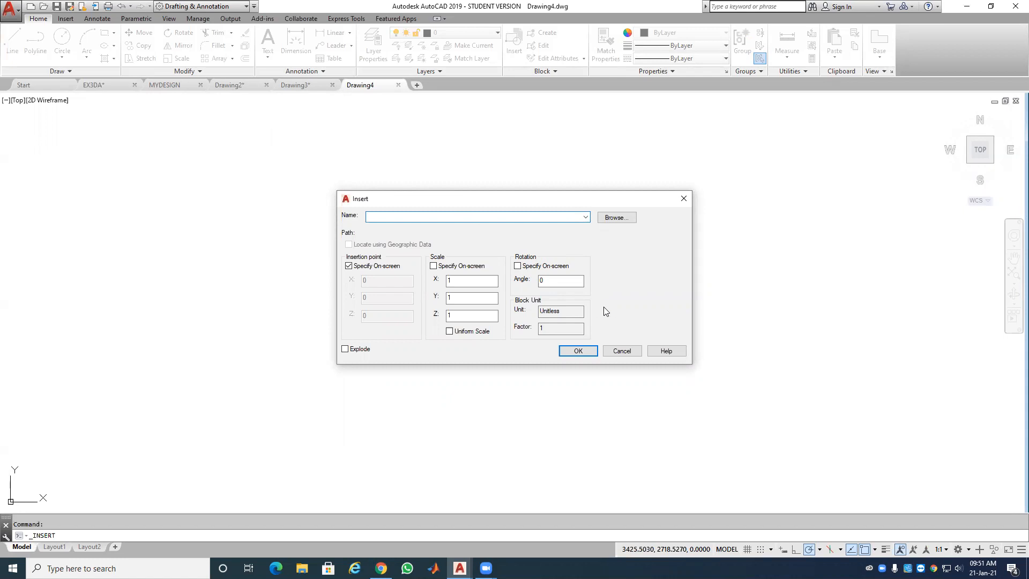
pyautogui.click(586, 217)
pyautogui.click(586, 218)
pyautogui.click(616, 217)
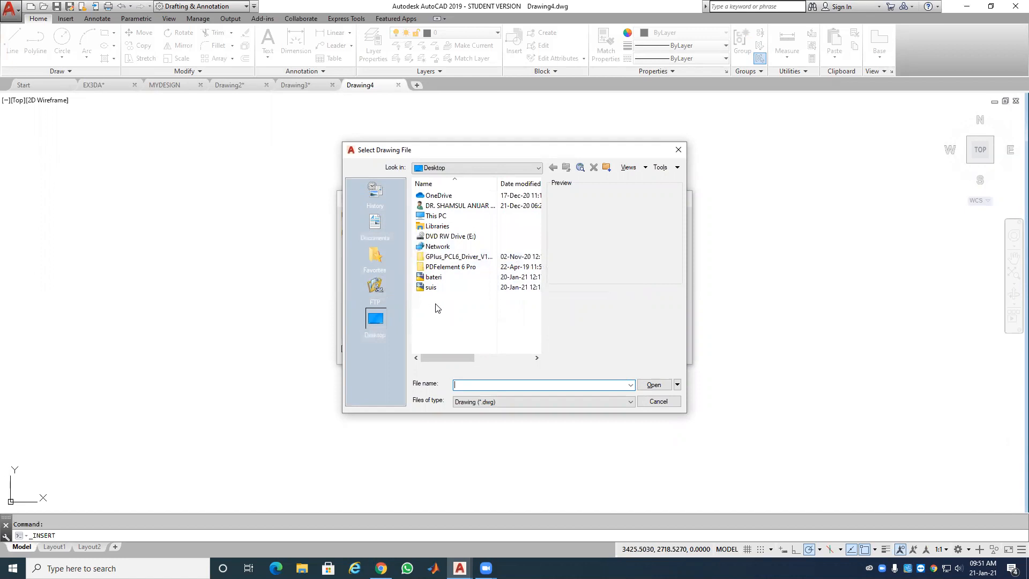
pyautogui.click(439, 277)
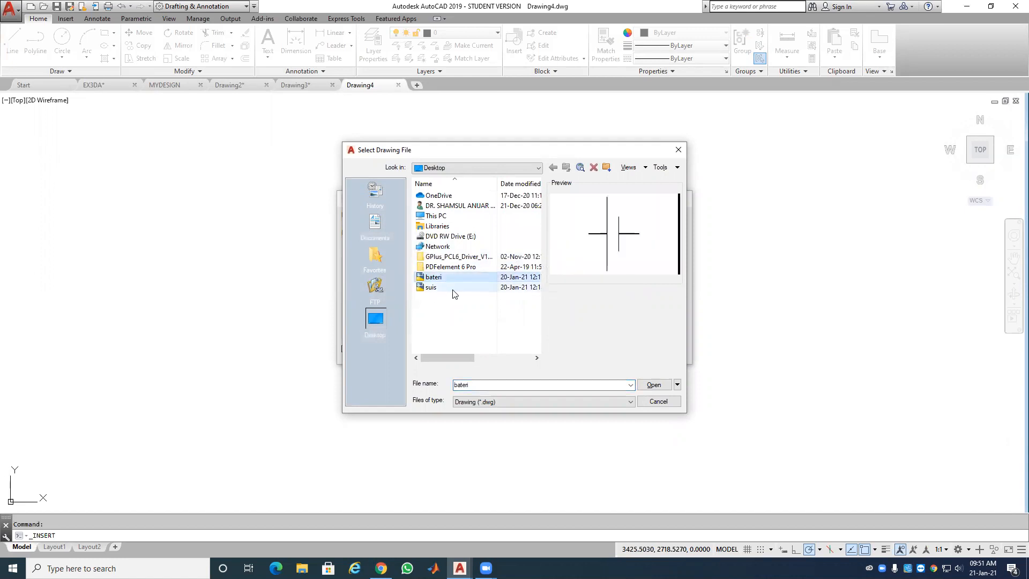
pyautogui.click(453, 287)
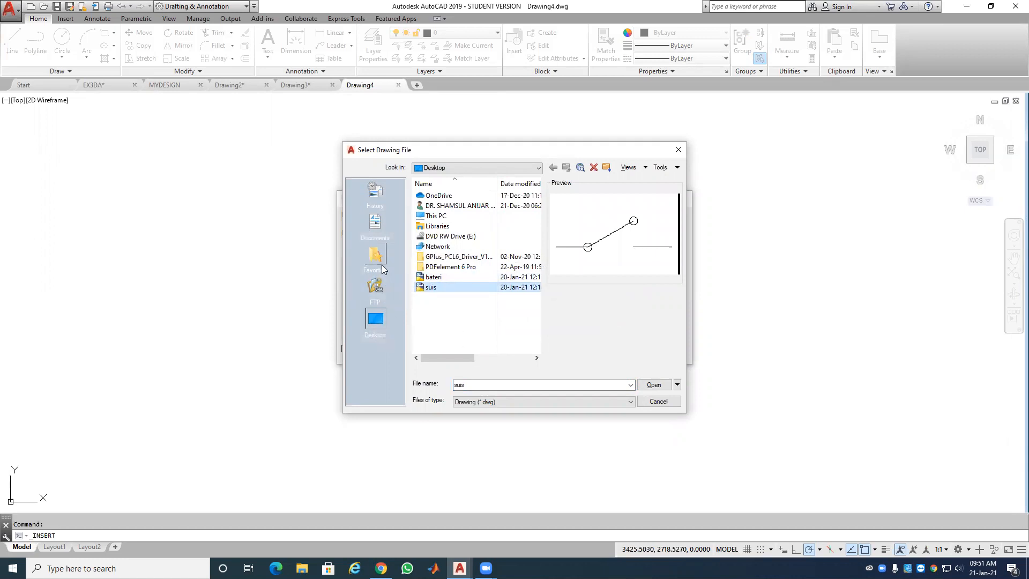
pyautogui.click(386, 225)
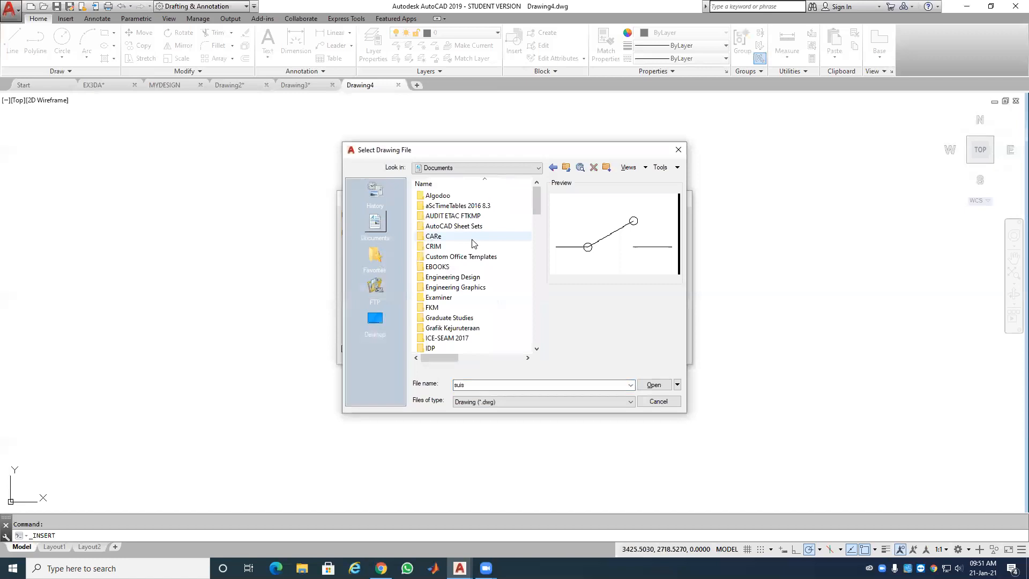
pyautogui.scroll(-3, 465, 268)
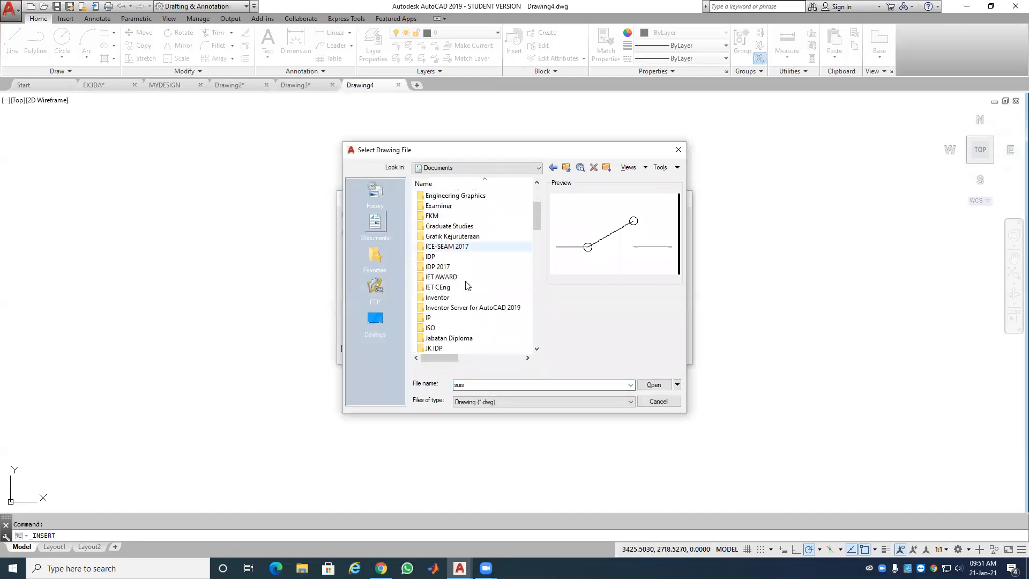
pyautogui.doubleClick(467, 196)
pyautogui.doubleClick(473, 328)
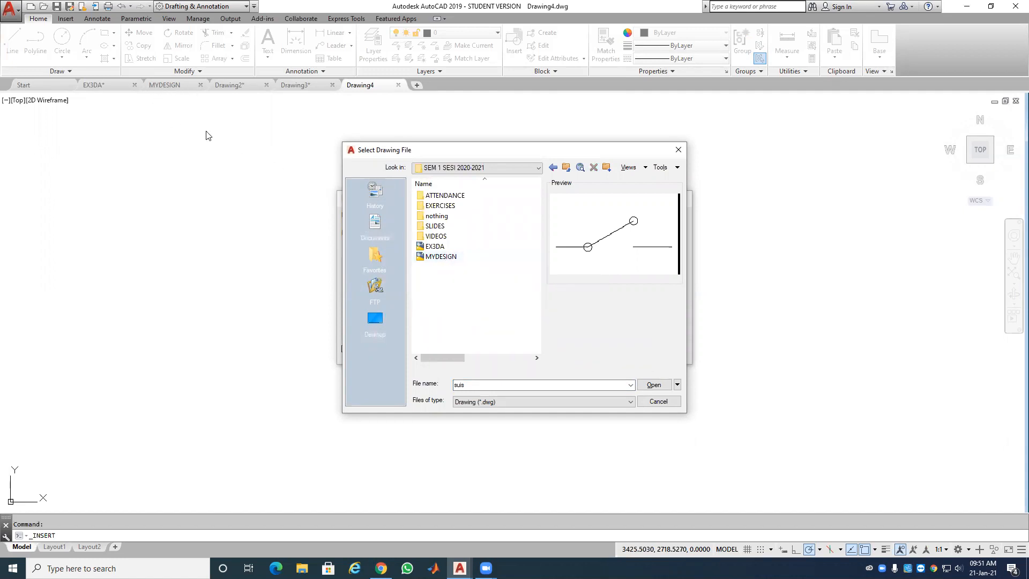
pyautogui.click(664, 401)
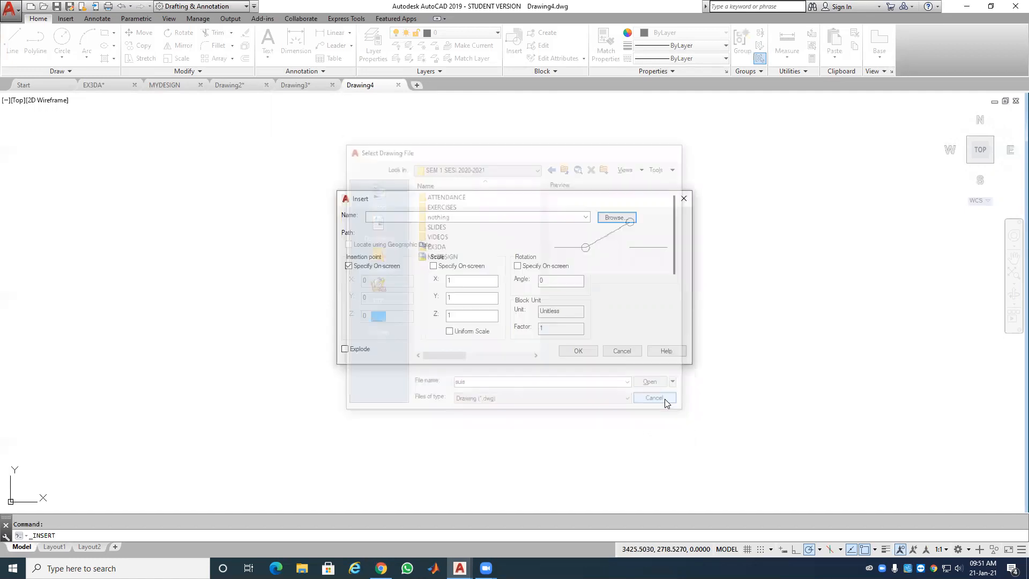
pyautogui.click(579, 351)
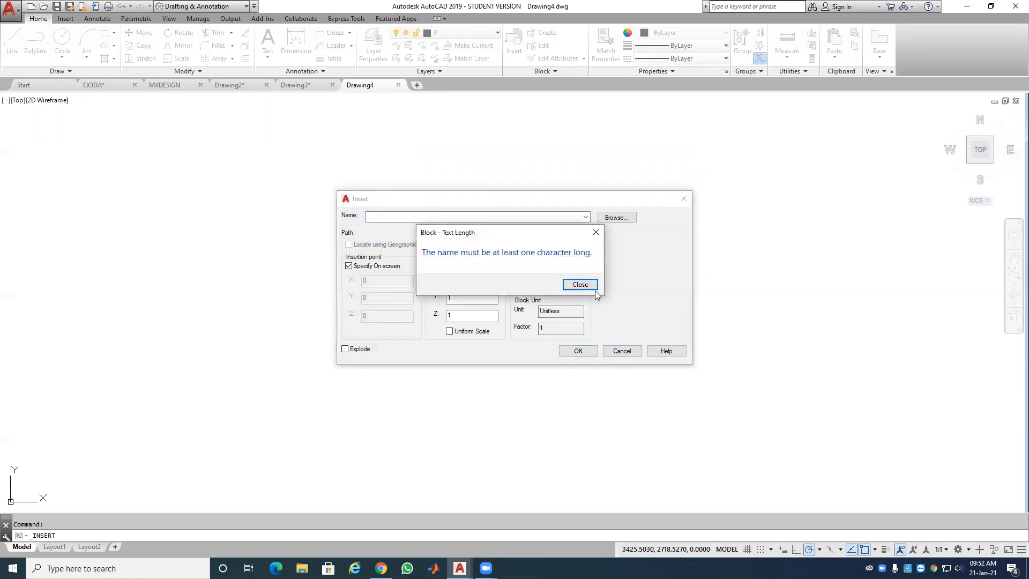
pyautogui.click(593, 288)
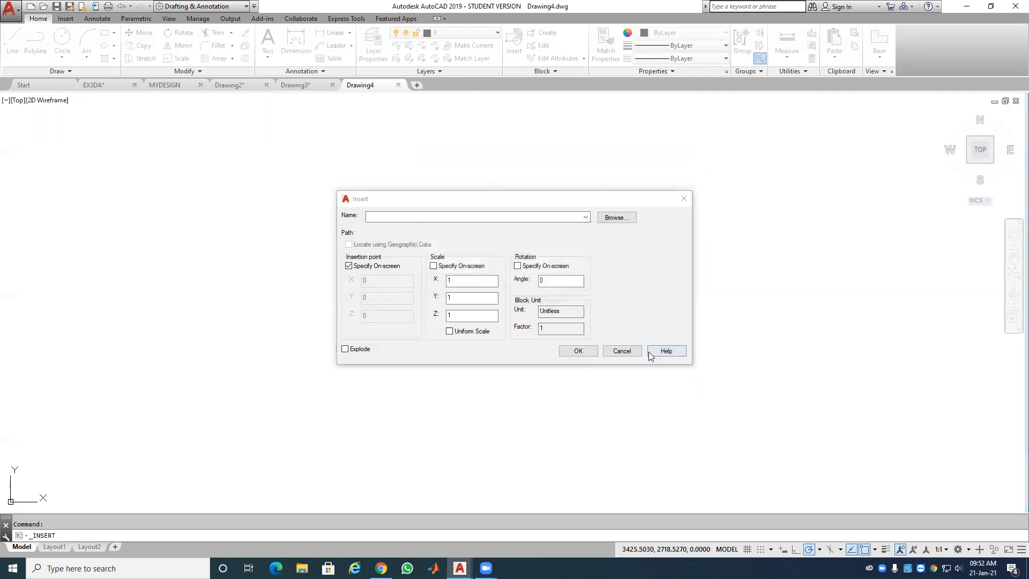
pyautogui.click(621, 351)
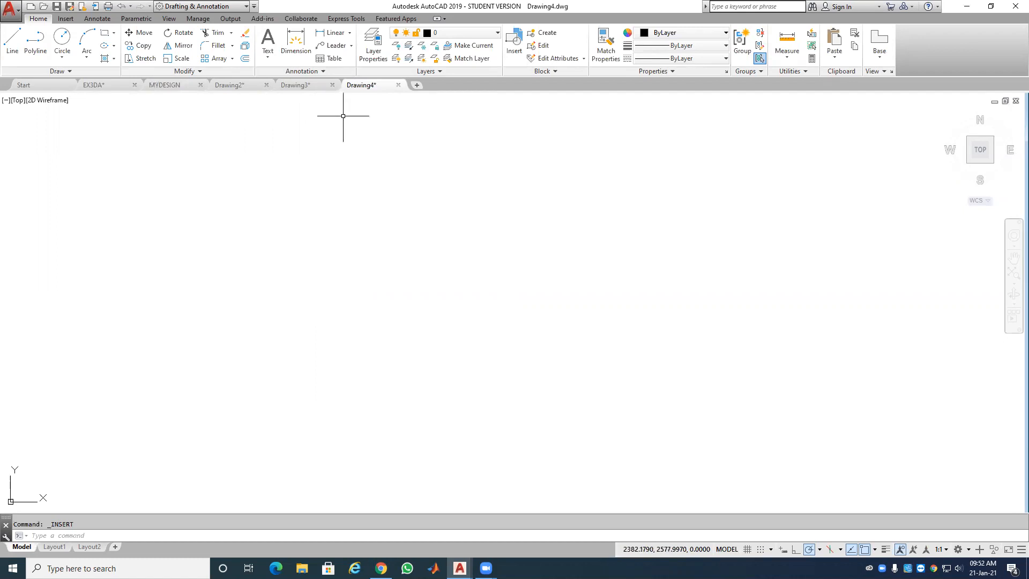
pyautogui.click(168, 86)
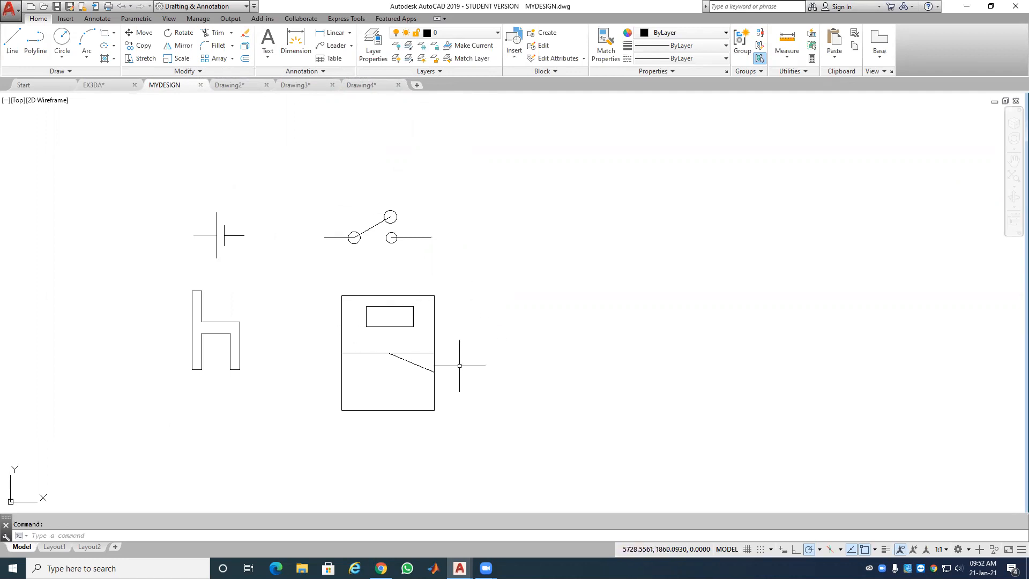
# Step: Run WBLOCK and set the source to the existing block BATERI
pyautogui.write('WB')
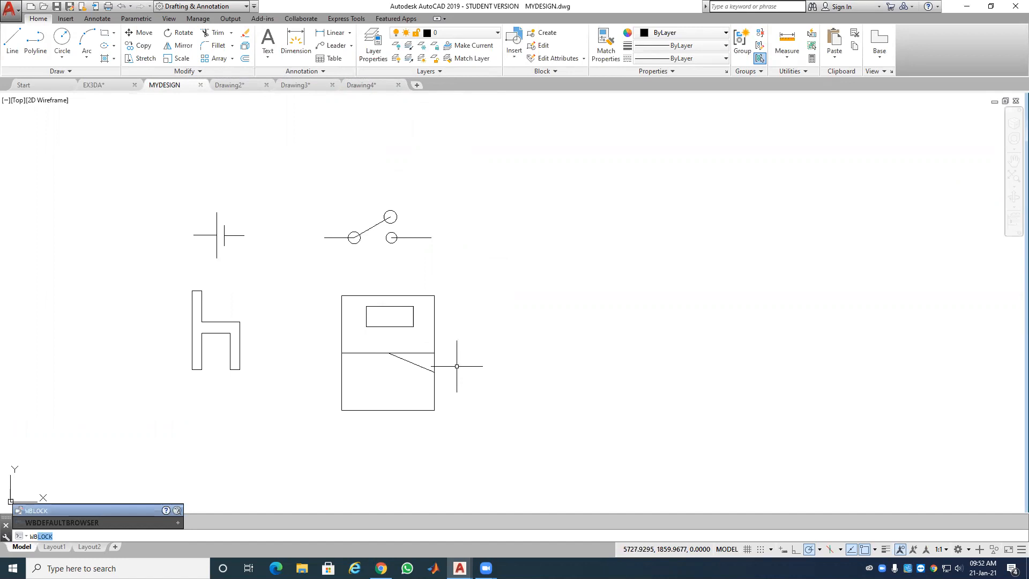
pyautogui.press('Return')
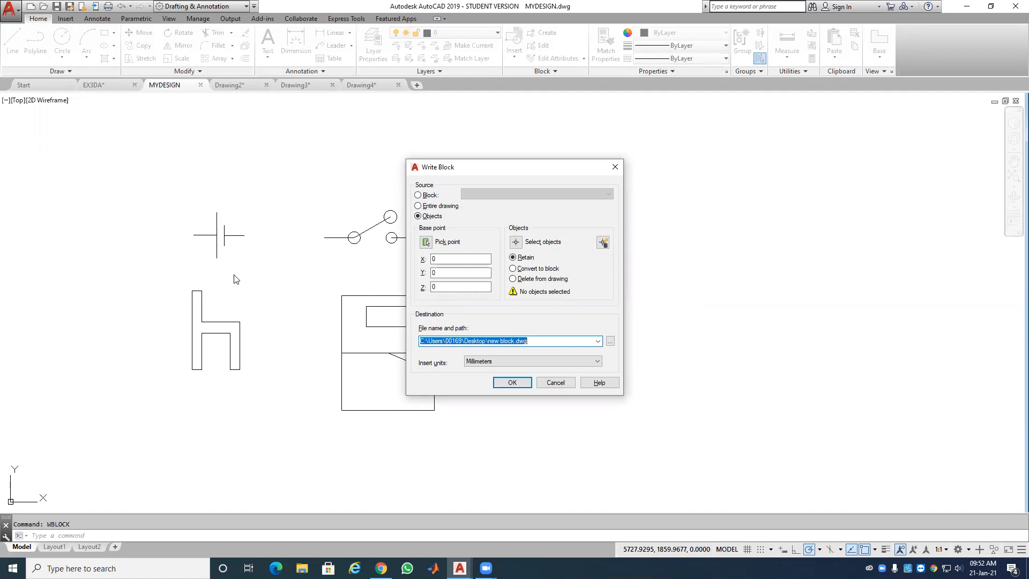
pyautogui.click(418, 195)
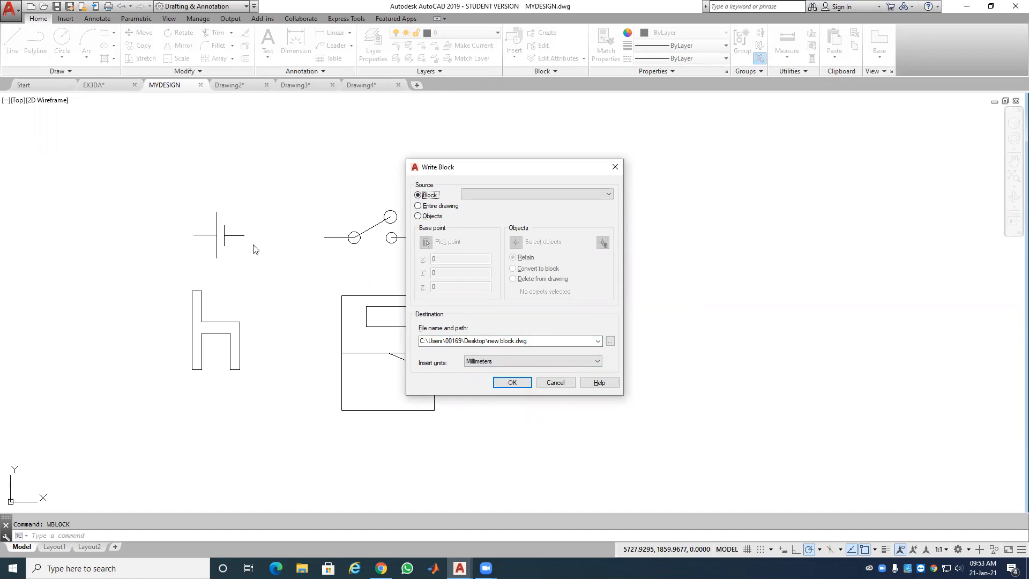
pyautogui.click(502, 193)
pyautogui.click(503, 204)
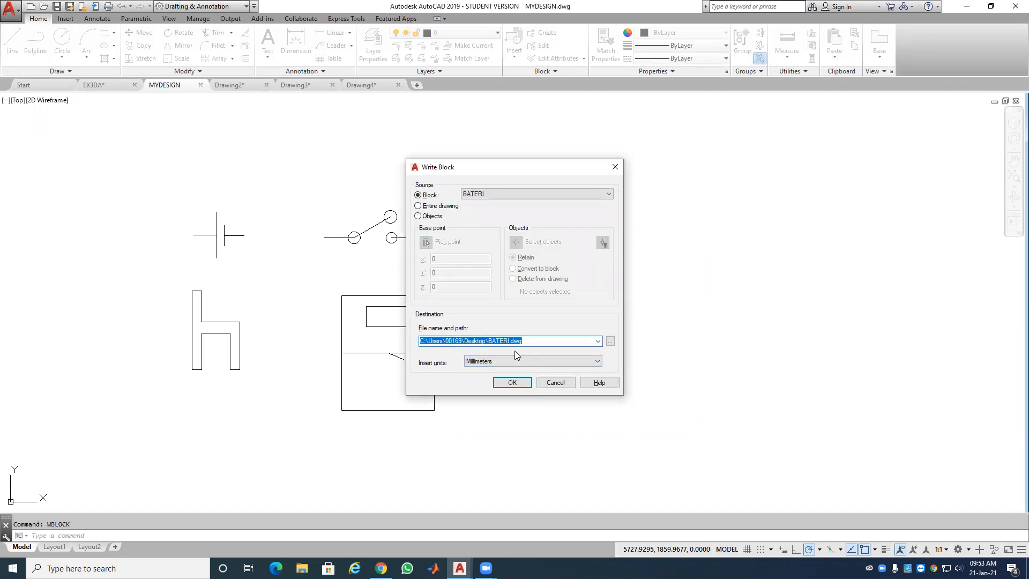
# Step: Write it out as bateri in Documents > Engineering Graphics > SEM 1 SESI 2020-2021
pyautogui.click(610, 342)
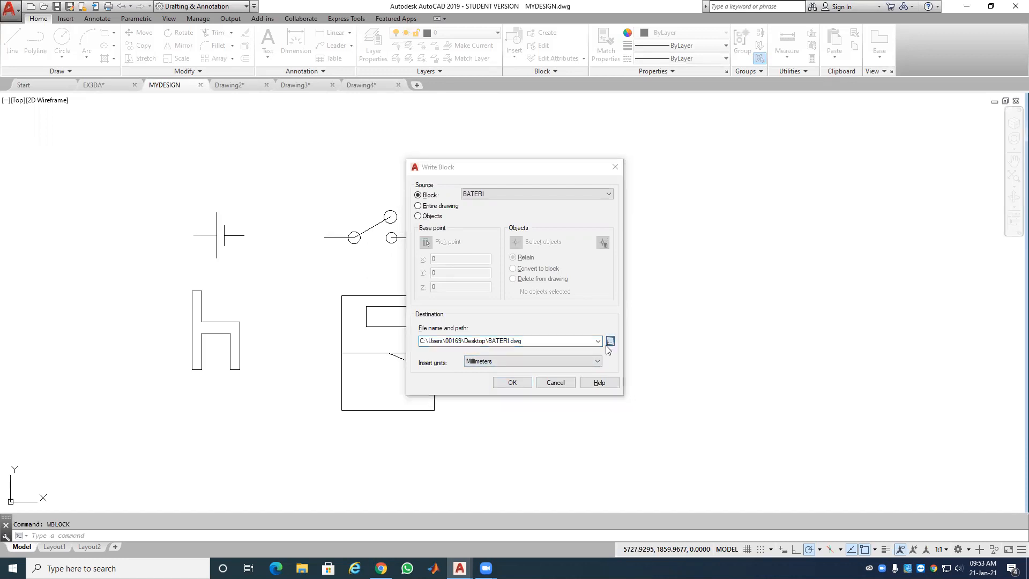
pyautogui.click(375, 222)
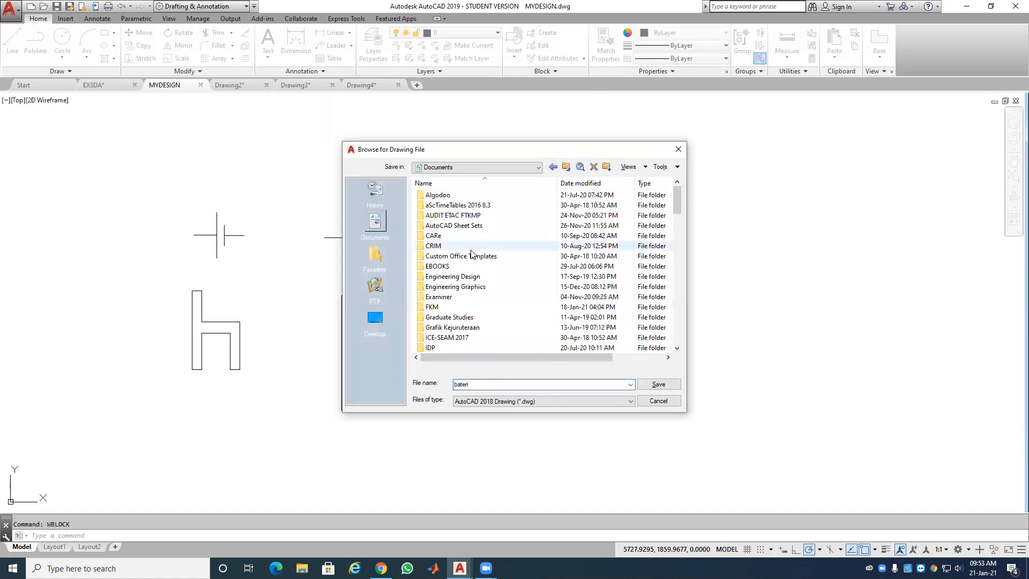
pyautogui.doubleClick(482, 287)
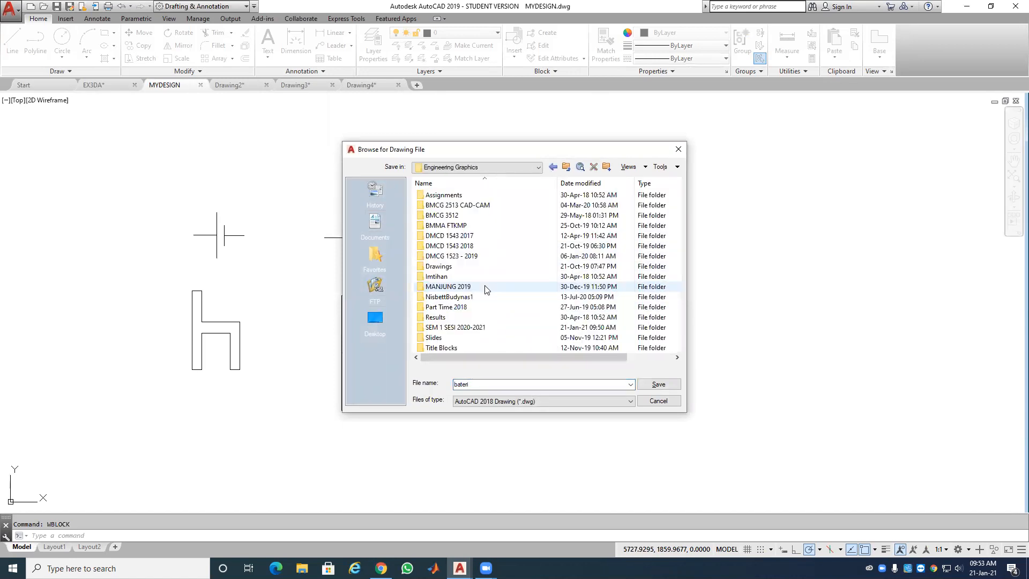
pyautogui.doubleClick(485, 327)
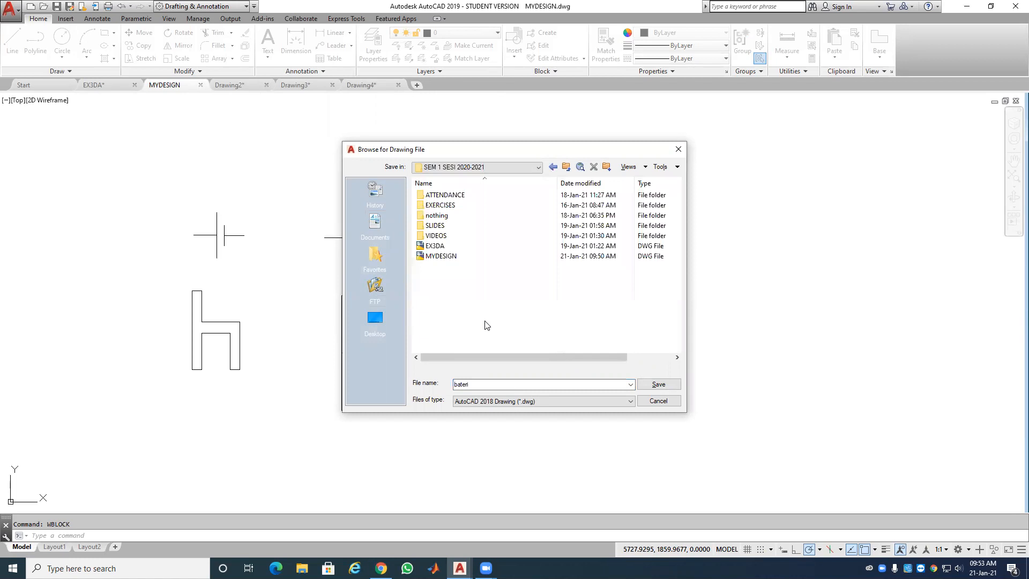
pyautogui.doubleClick(482, 386)
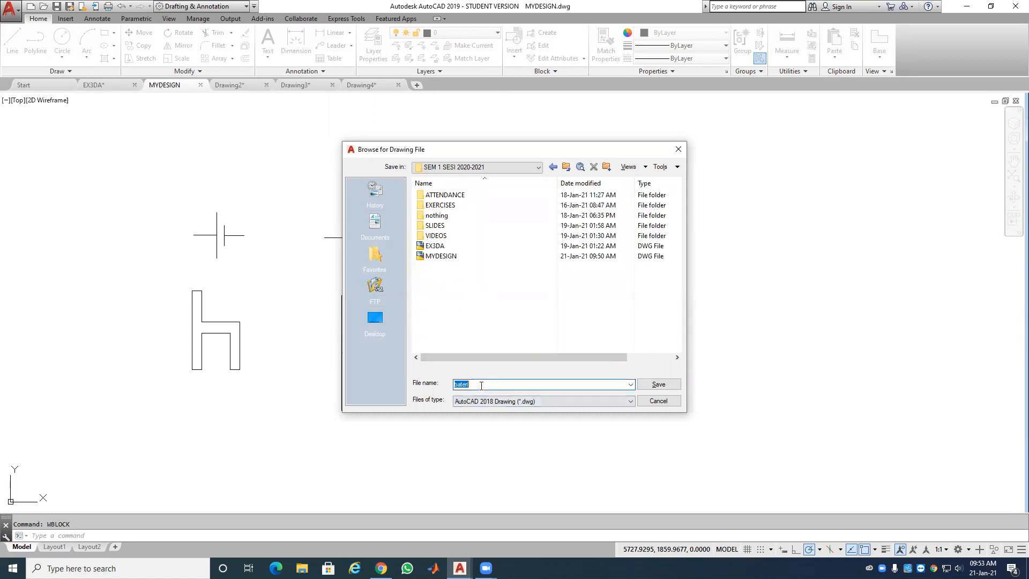
pyautogui.click(659, 384)
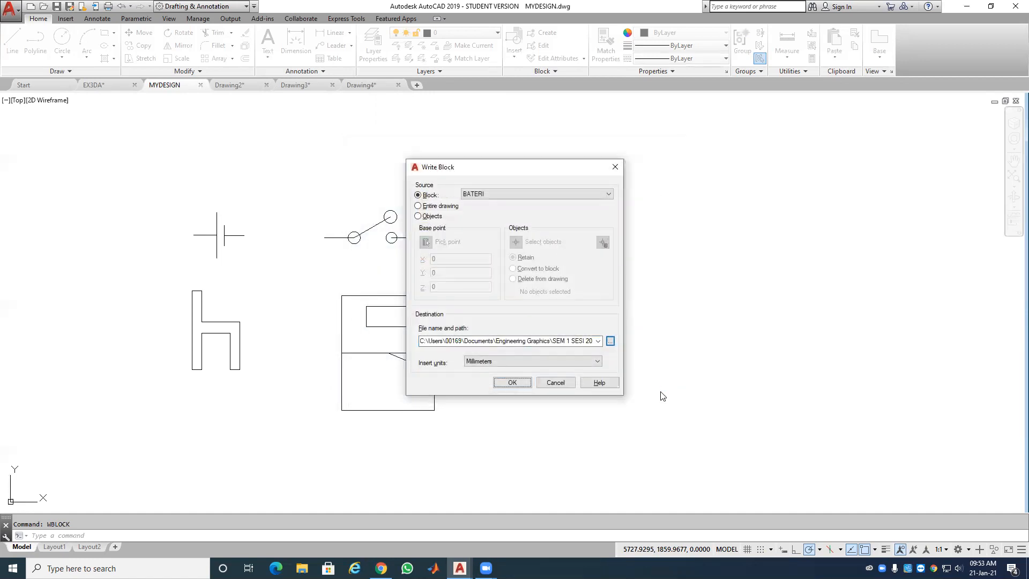
pyautogui.click(519, 386)
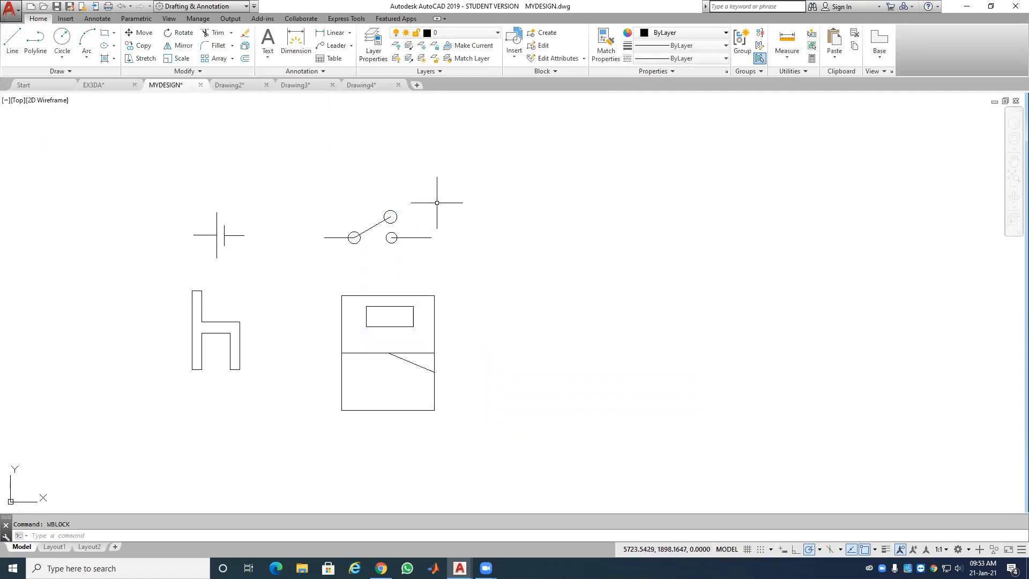
# Step: In Drawing4, choose bateri.dwg from SEM 1 SESI 2020-2021 as the block to insert
pyautogui.click(377, 85)
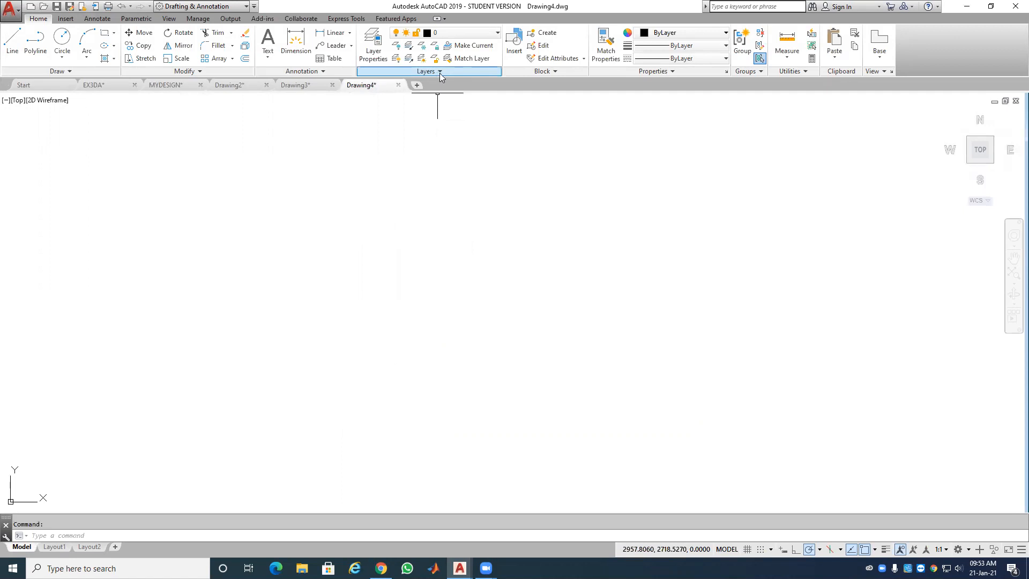
pyautogui.click(513, 49)
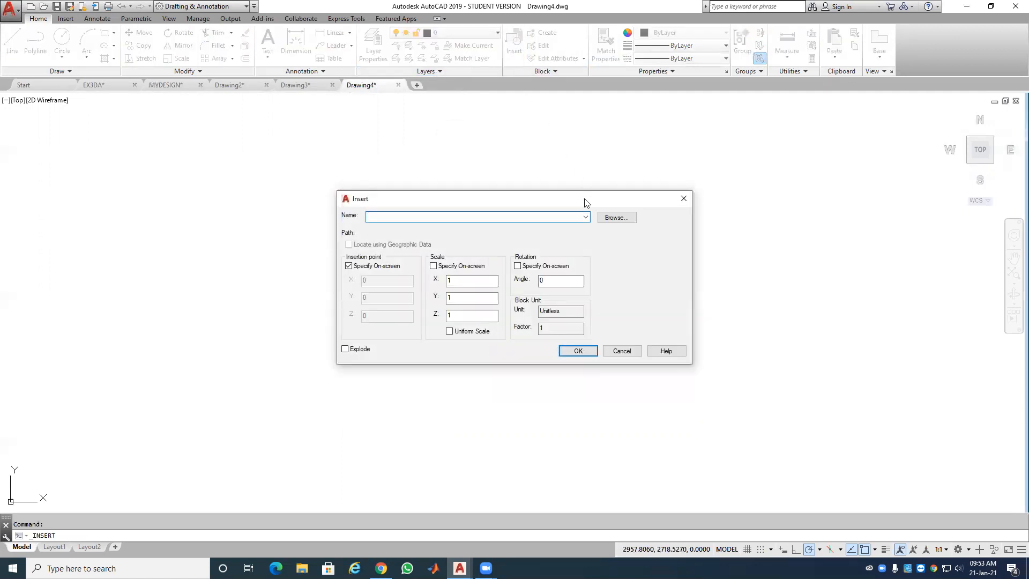
pyautogui.click(611, 217)
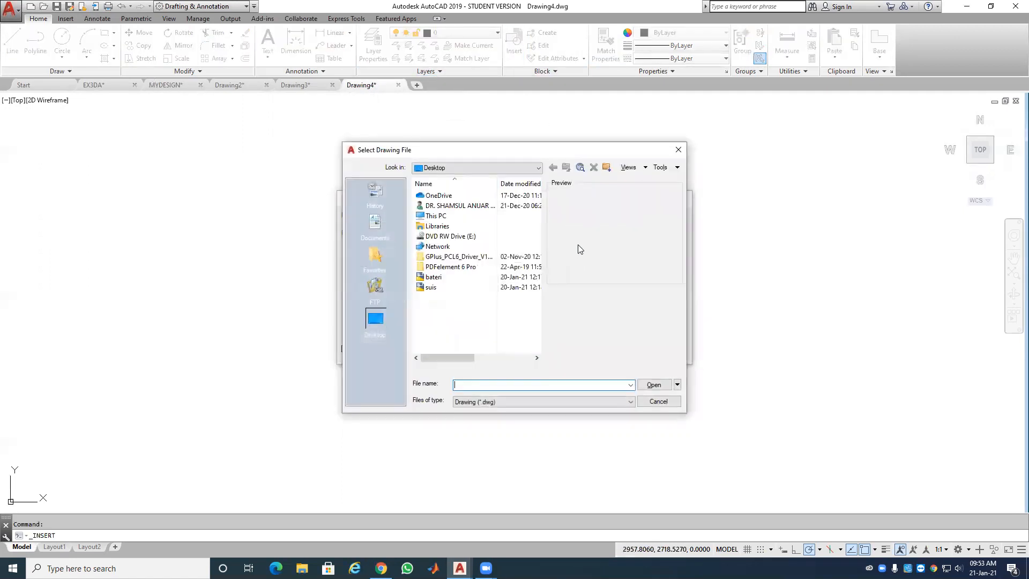
pyautogui.click(375, 224)
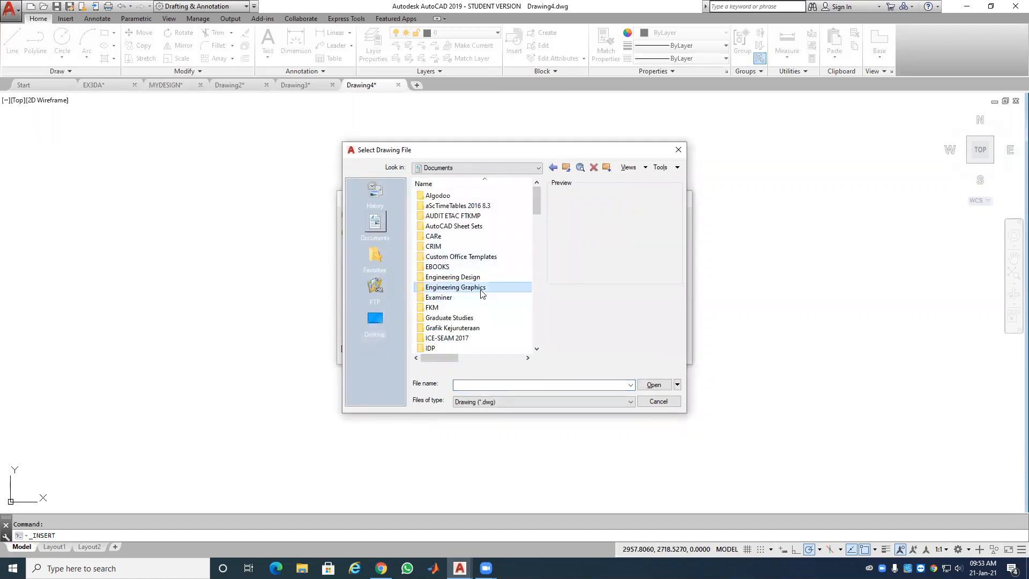
pyautogui.doubleClick(481, 289)
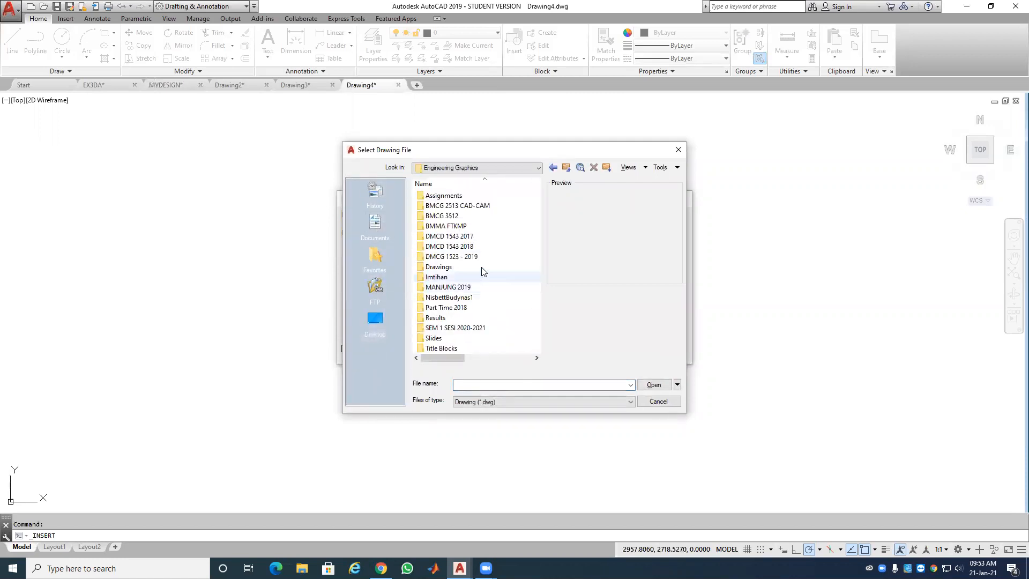
pyautogui.doubleClick(474, 329)
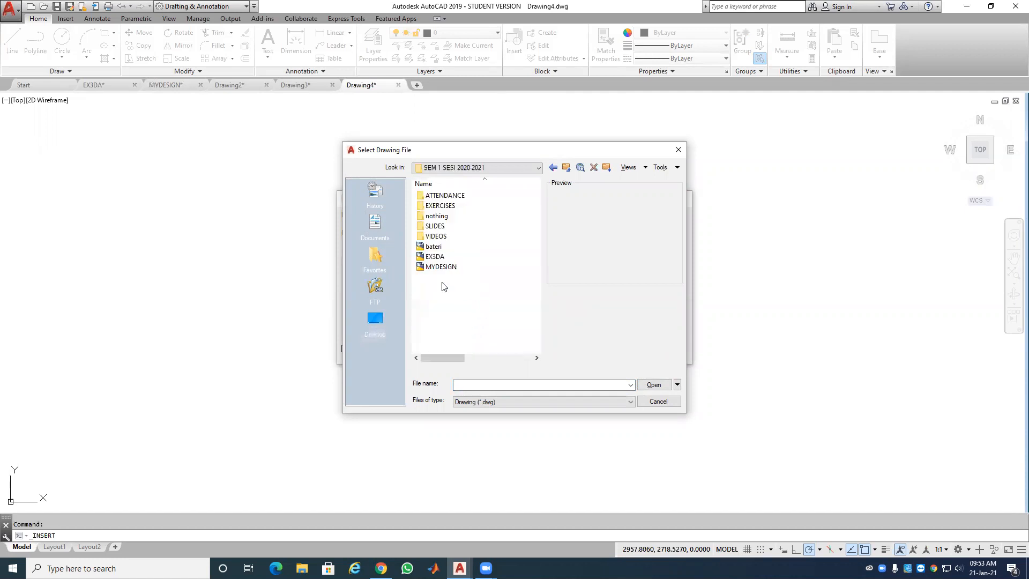
pyautogui.click(442, 247)
pyautogui.click(655, 386)
# Step: Place the battery symbol in Drawing4 and zoom to its extents
pyautogui.click(582, 349)
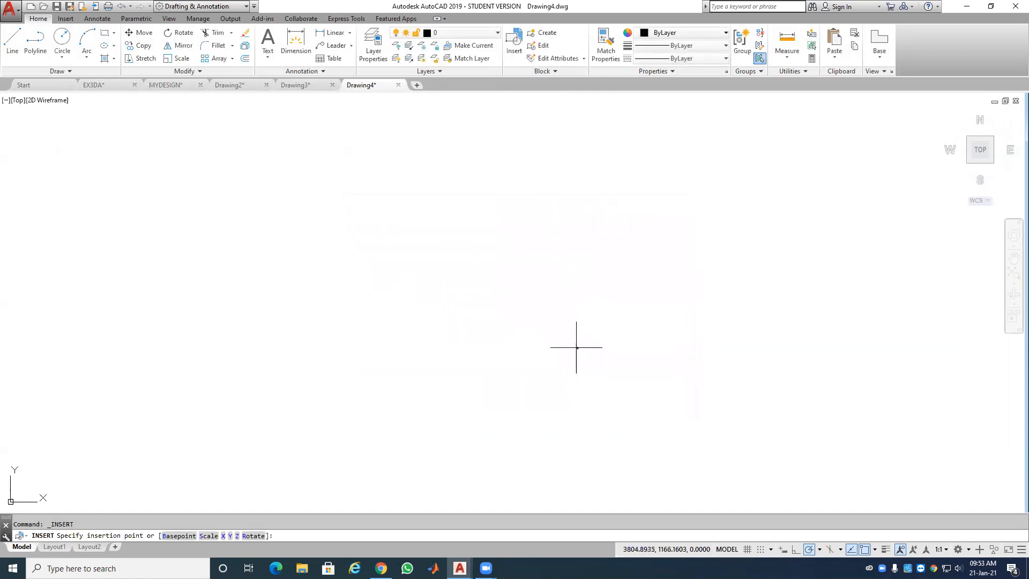
pyautogui.click(446, 263)
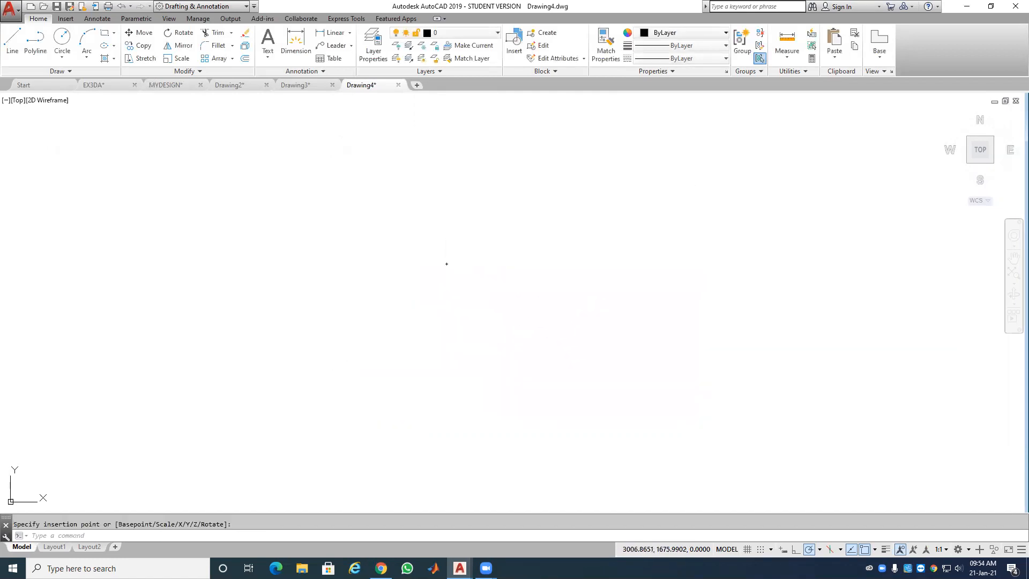
pyautogui.click(1013, 273)
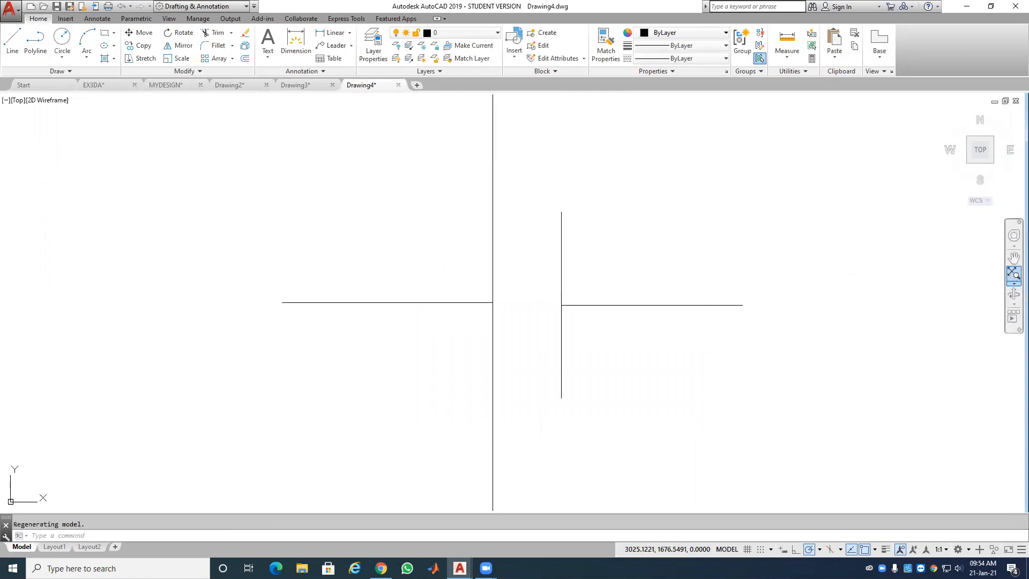
pyautogui.click(664, 303)
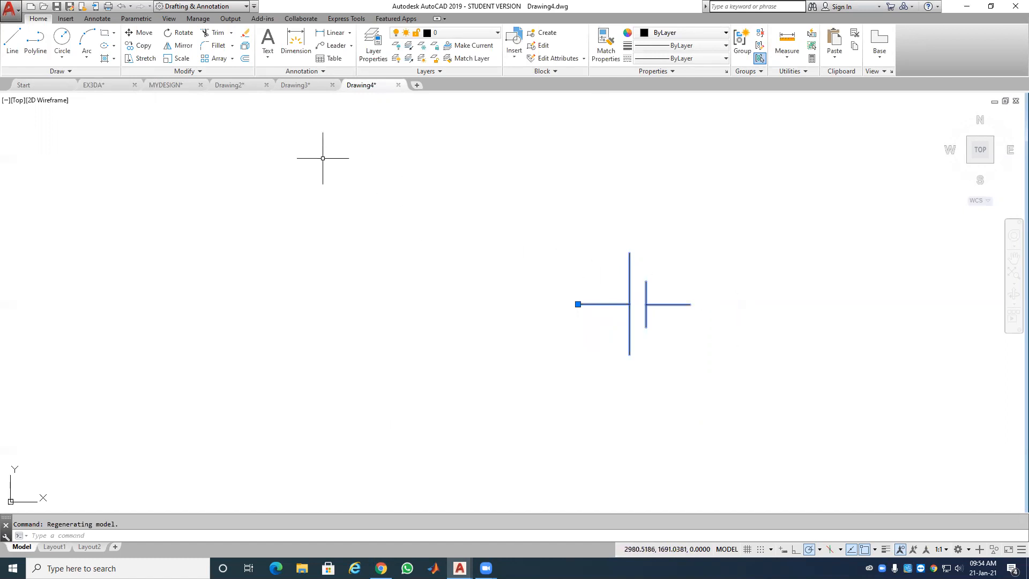
# Step: Switch to the MYDESIGN drawing, minimize AutoCAD, and open File Explorer from the taskbar
pyautogui.click(160, 86)
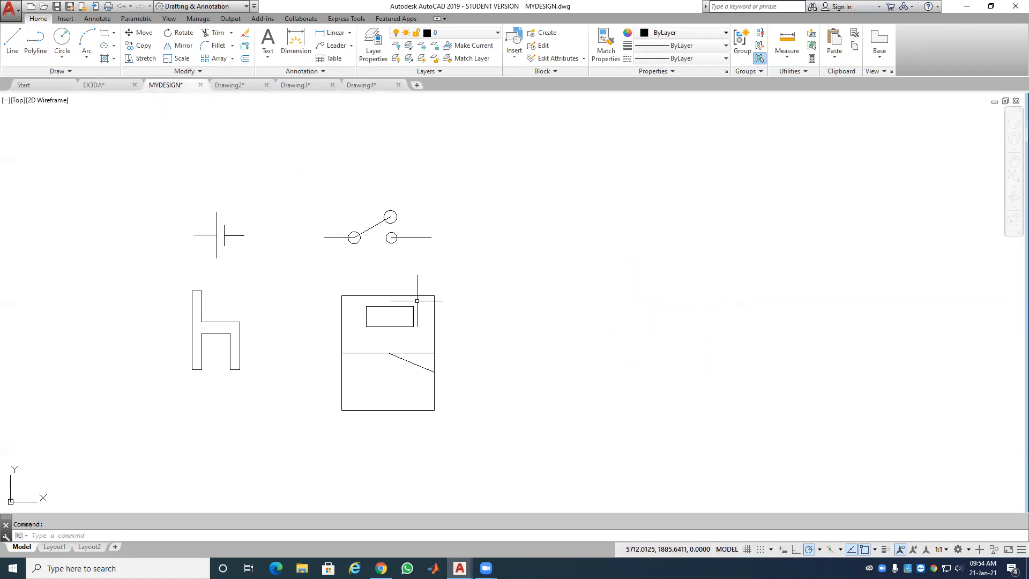
pyautogui.click(965, 6)
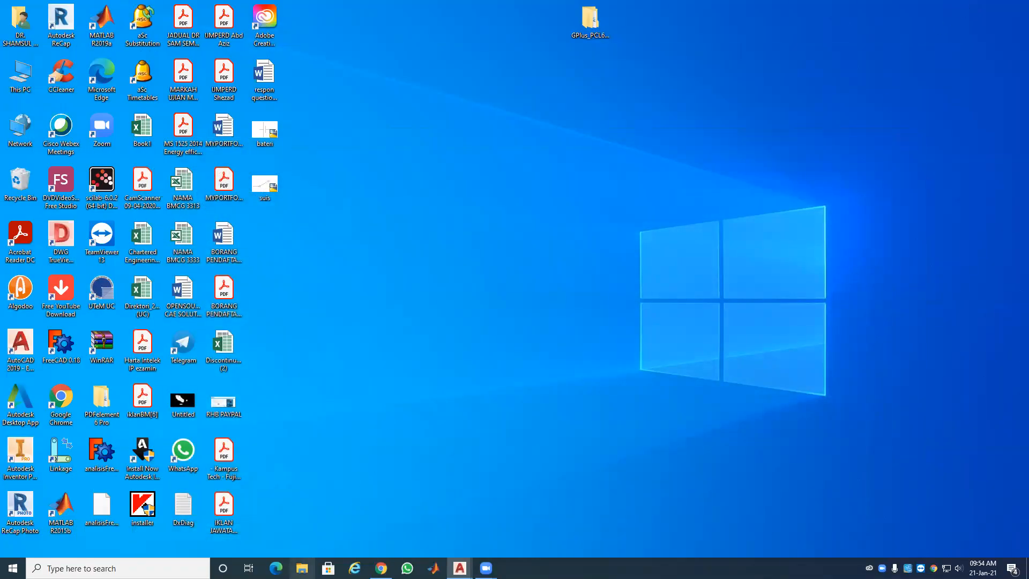
pyautogui.click(301, 567)
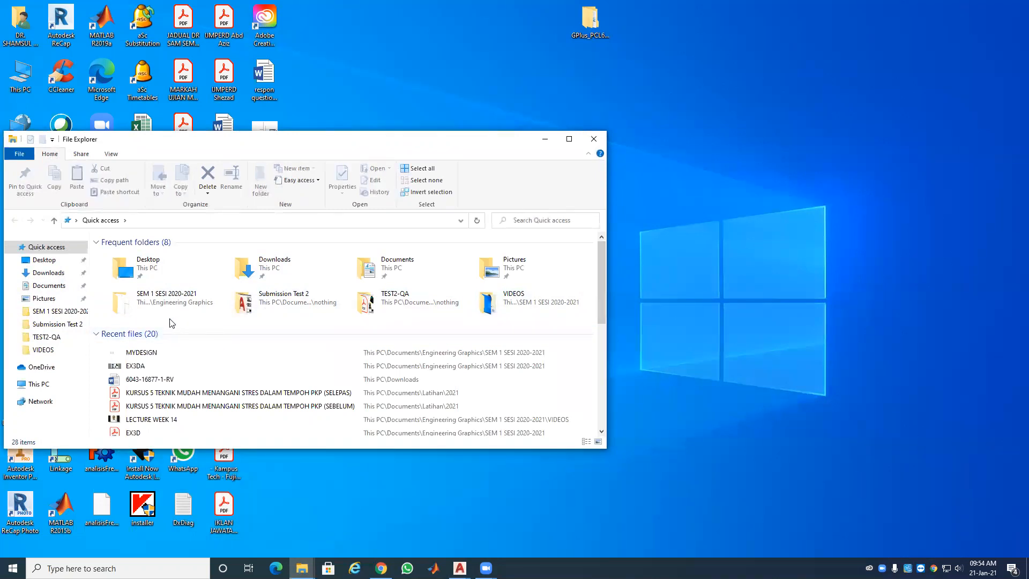
# Step: Browse to C: > Program Files > Autodesk > AutoCAD 2019 > Sample > en-us > DesignCenter
pyautogui.click(43, 384)
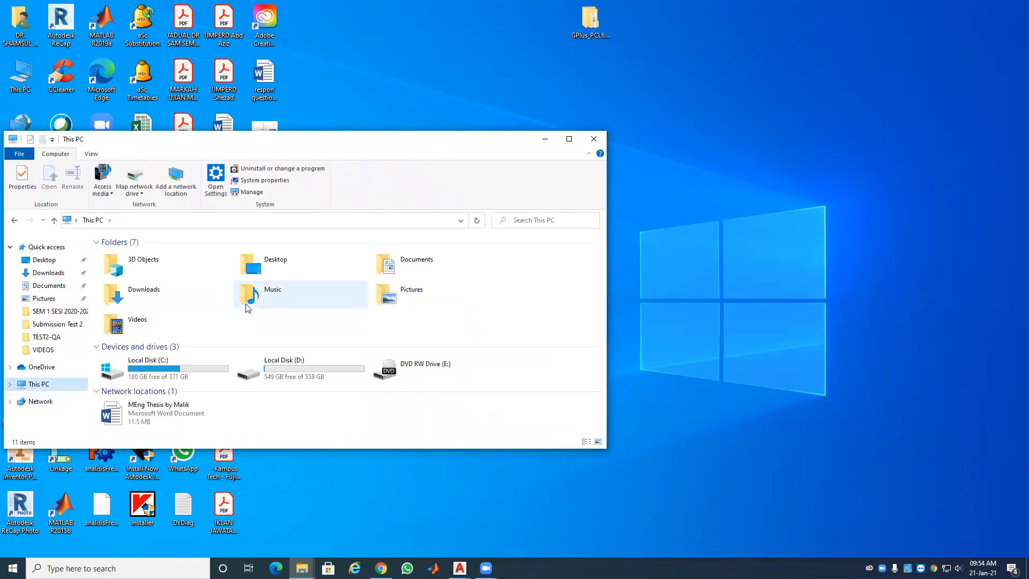
pyautogui.doubleClick(159, 381)
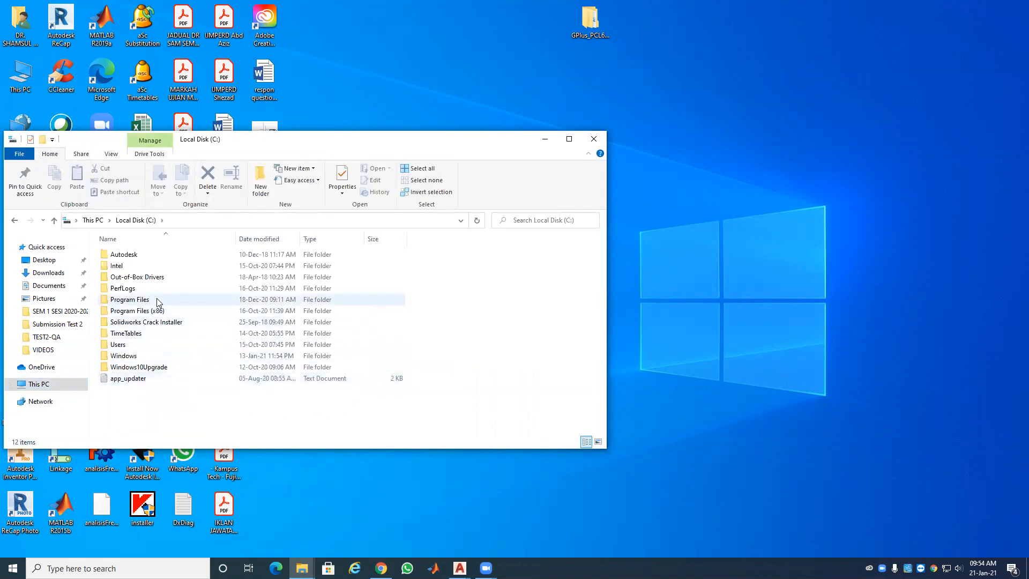
pyautogui.doubleClick(150, 300)
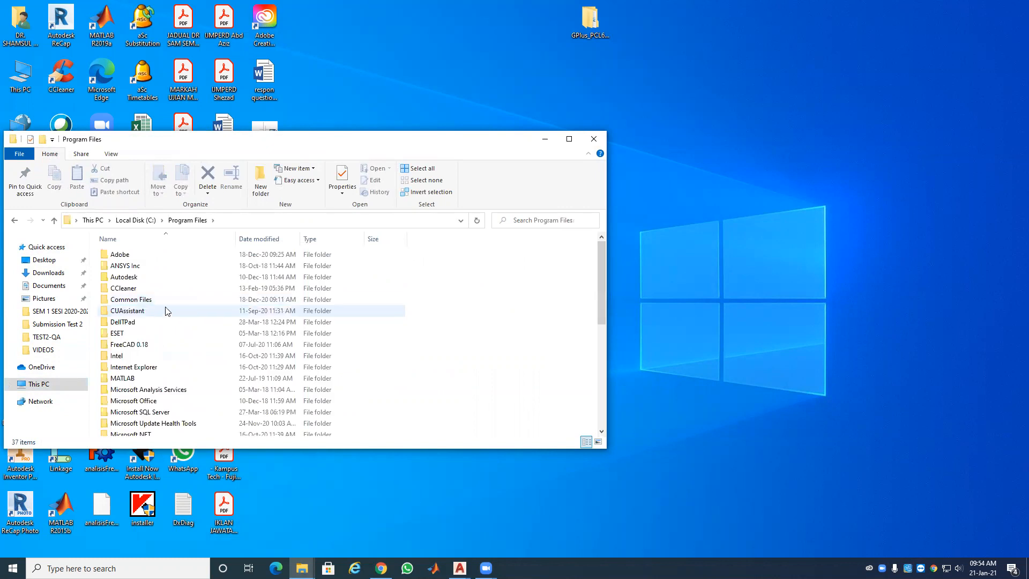
pyautogui.doubleClick(149, 279)
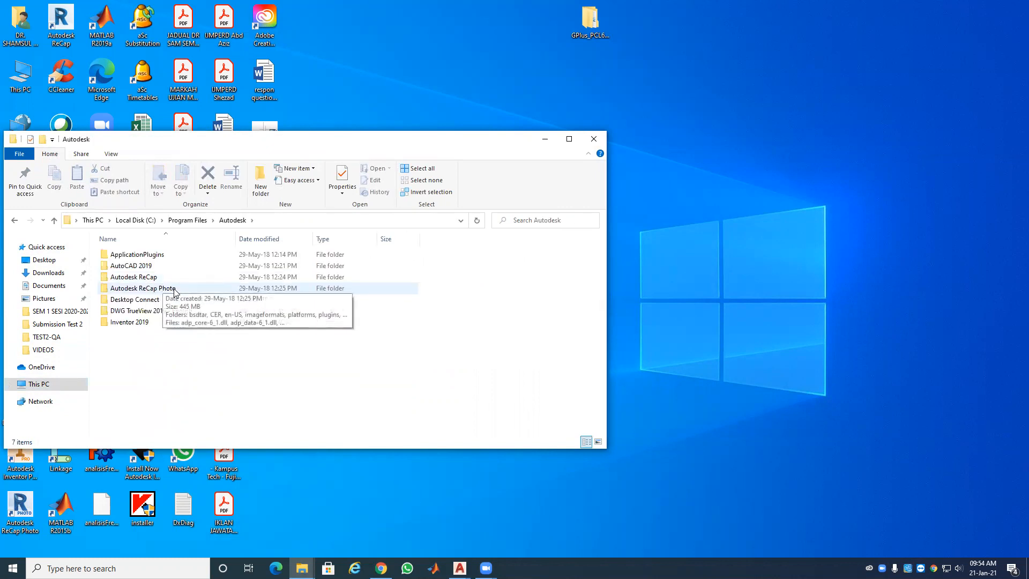
pyautogui.doubleClick(129, 267)
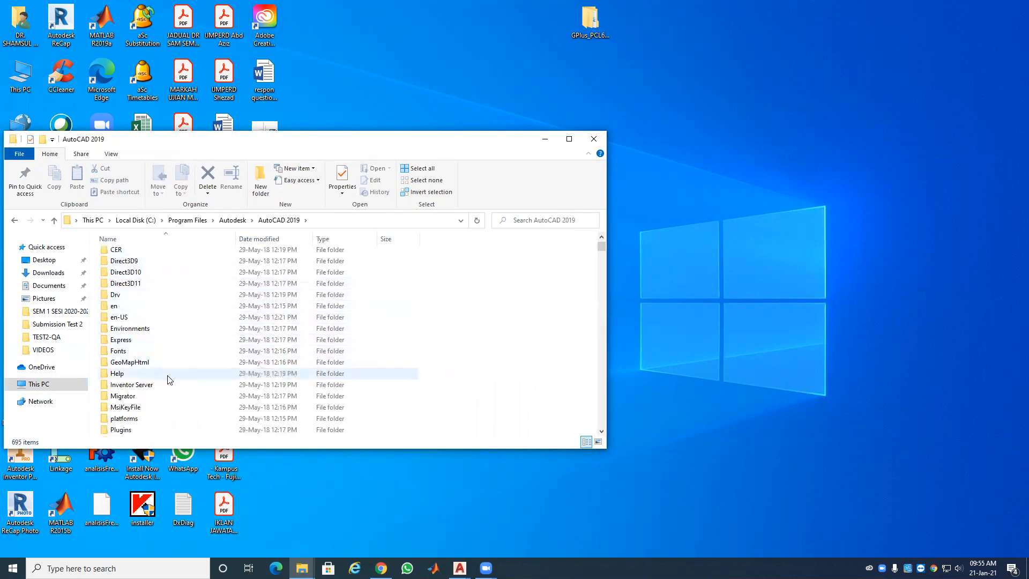
pyautogui.scroll(-2, 167, 381)
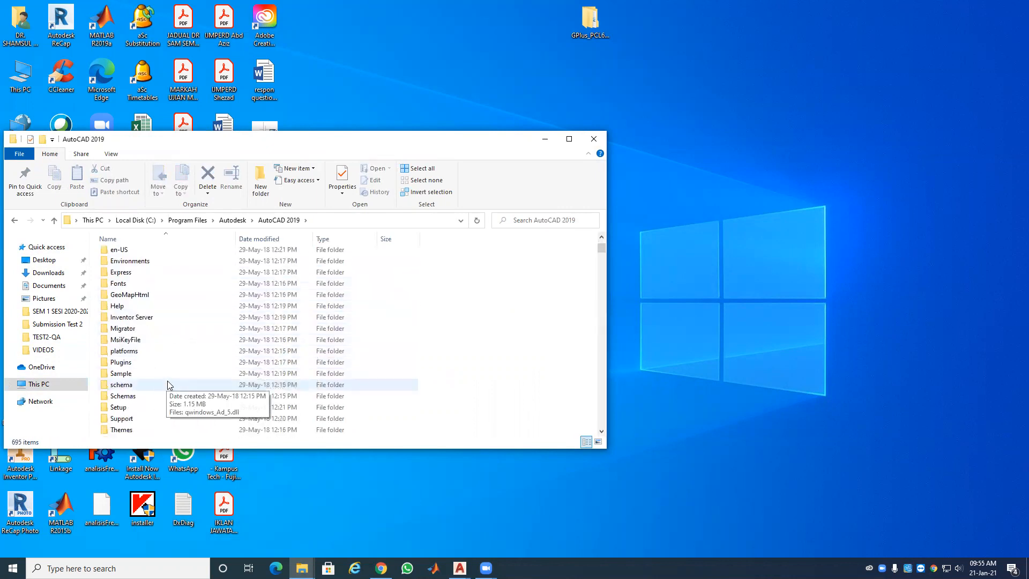
pyautogui.doubleClick(135, 374)
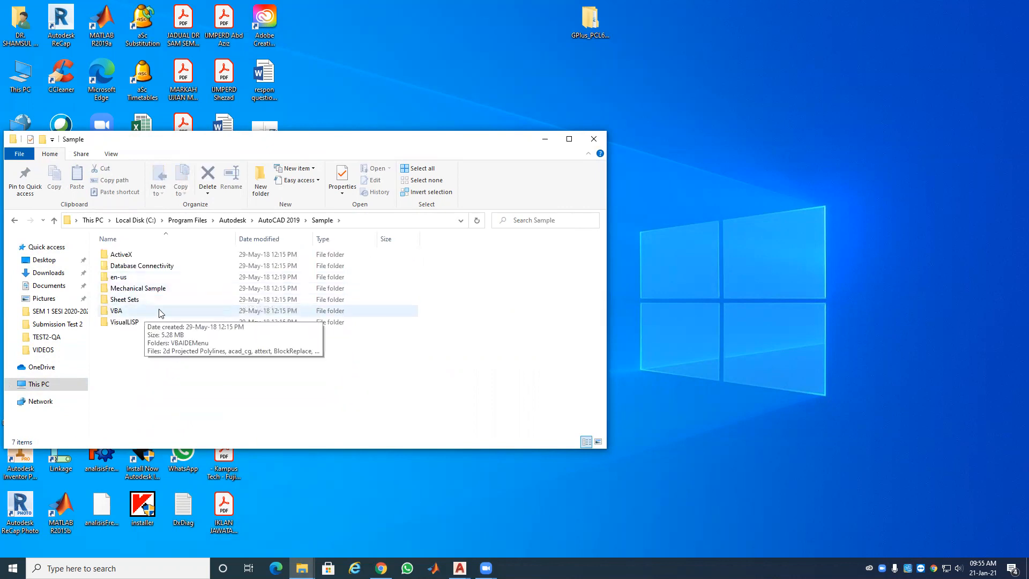
pyautogui.doubleClick(115, 278)
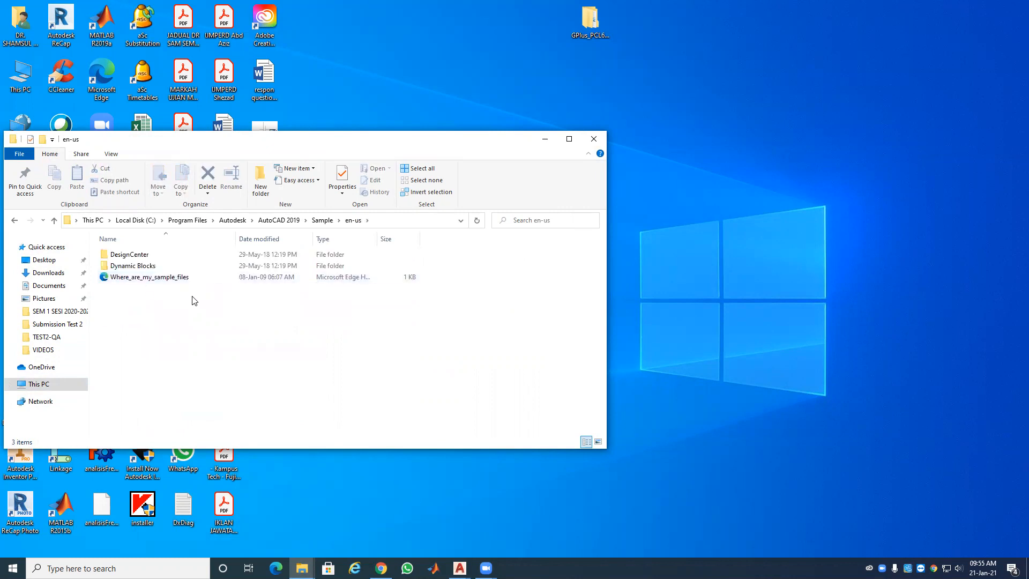
pyautogui.click(140, 256)
pyautogui.doubleClick(139, 256)
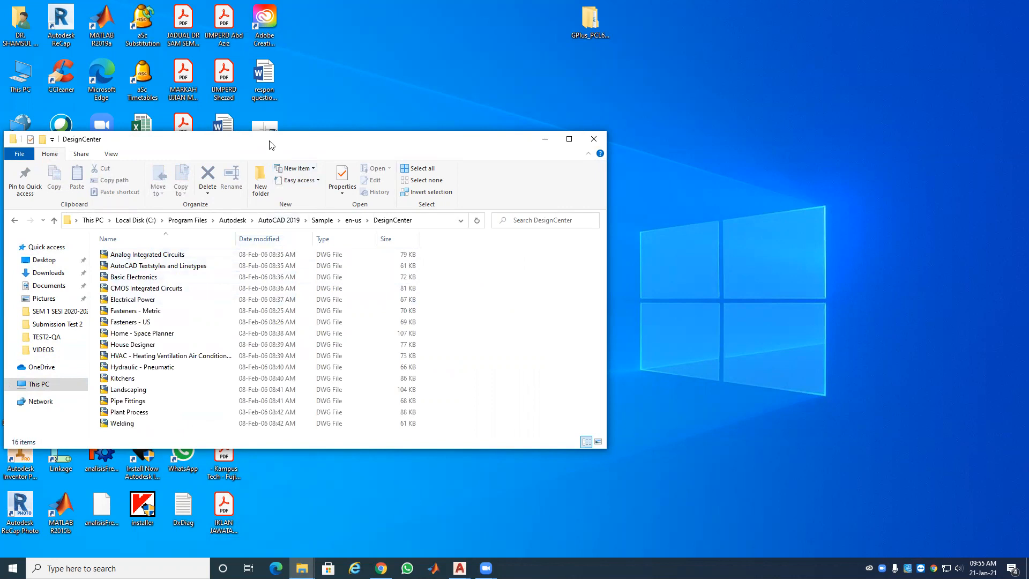
# Step: Move the DesignCenter window to the right and open the SEM 1 SESI 2020-2021 folder
pyautogui.moveTo(269, 144); pyautogui.dragTo(678, 147)
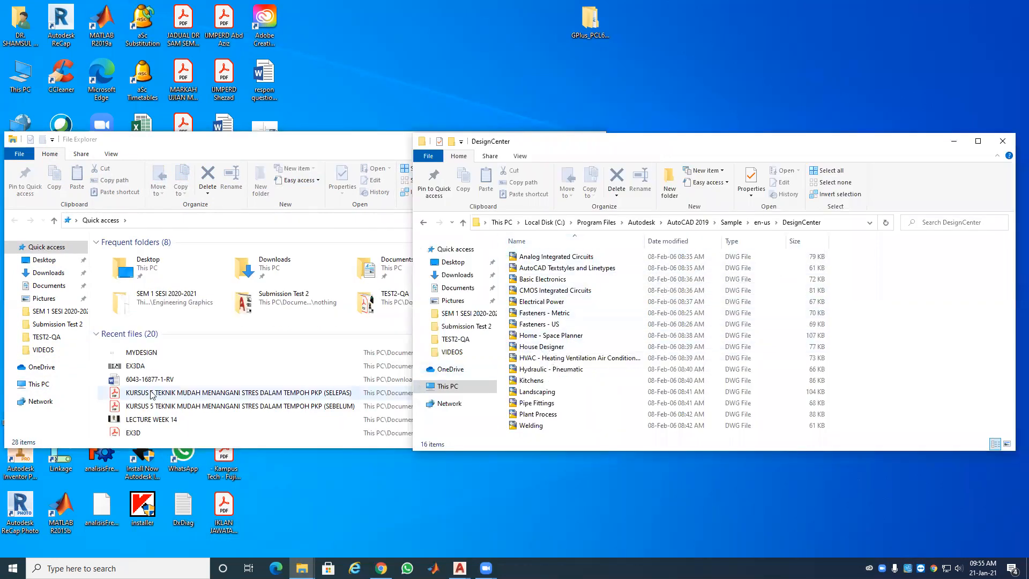
pyautogui.click(70, 311)
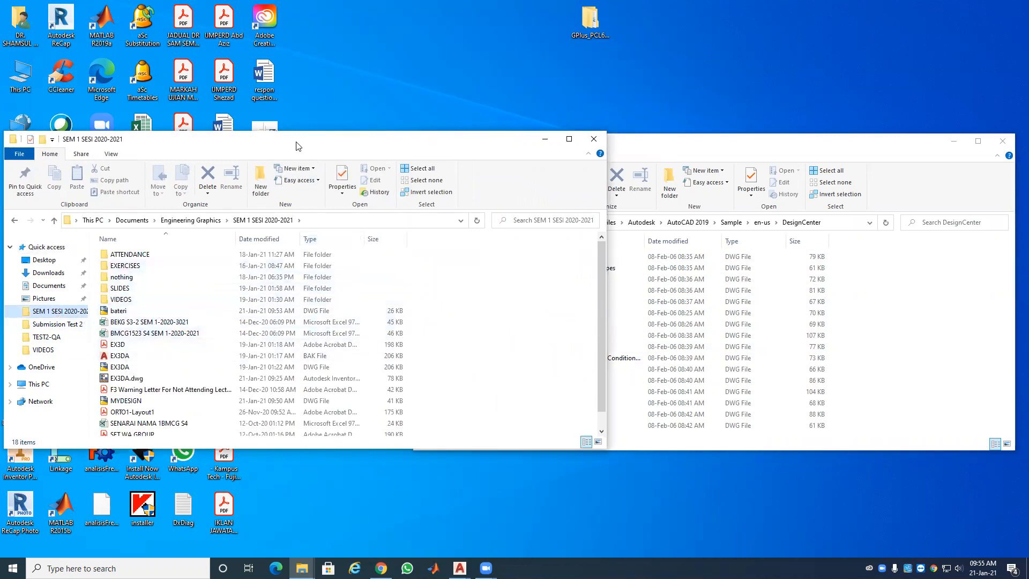
# Step: Position the SEM 1 SESI 2020-2021 window beside DesignCenter and scroll to MYDESIGN
pyautogui.moveTo(299, 147); pyautogui.dragTo(193, 140)
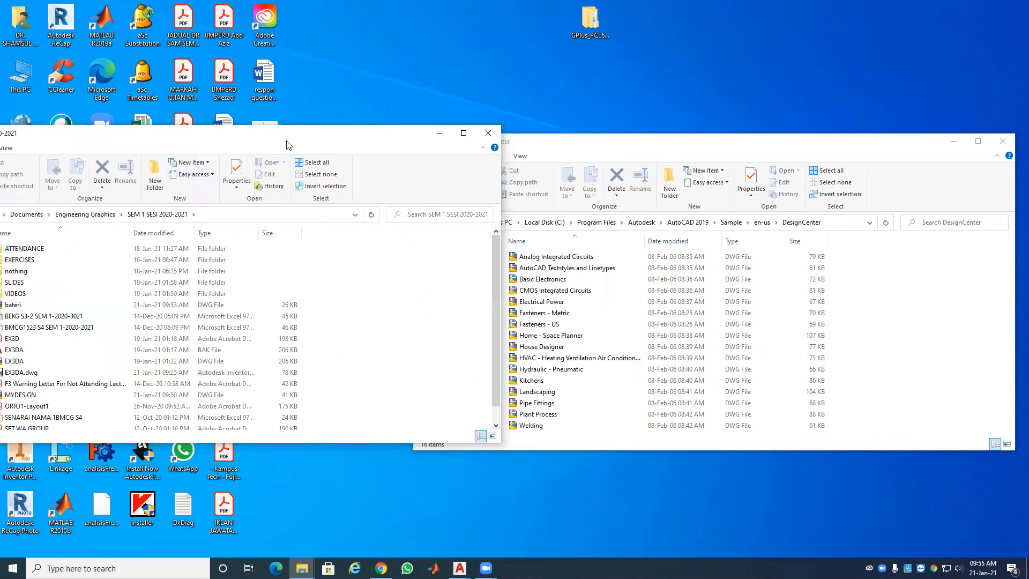
pyautogui.moveTo(289, 143); pyautogui.dragTo(355, 139)
pyautogui.scroll(-1, 118, 339)
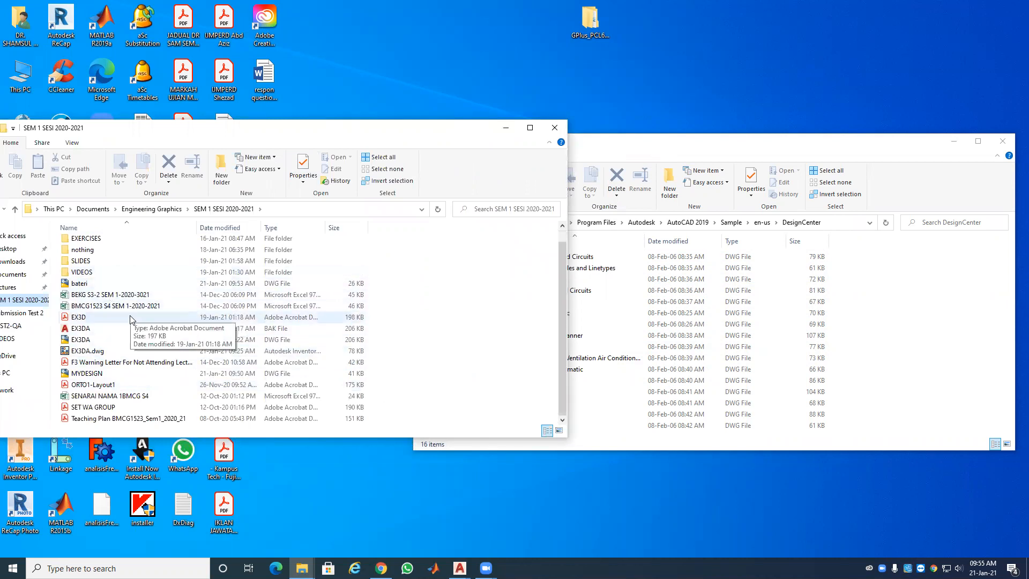
pyautogui.scroll(1, 130, 319)
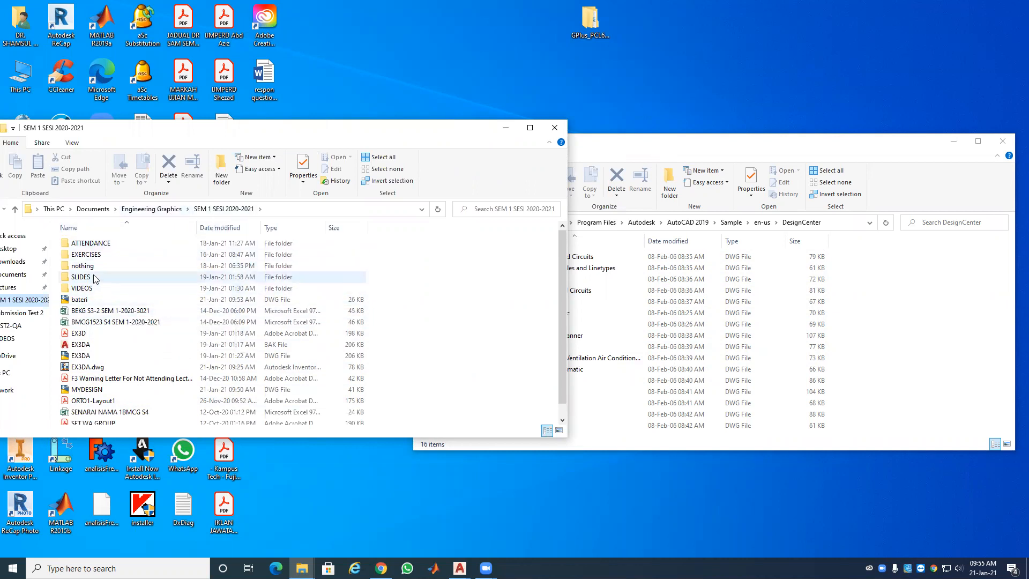
pyautogui.scroll(-1, 131, 359)
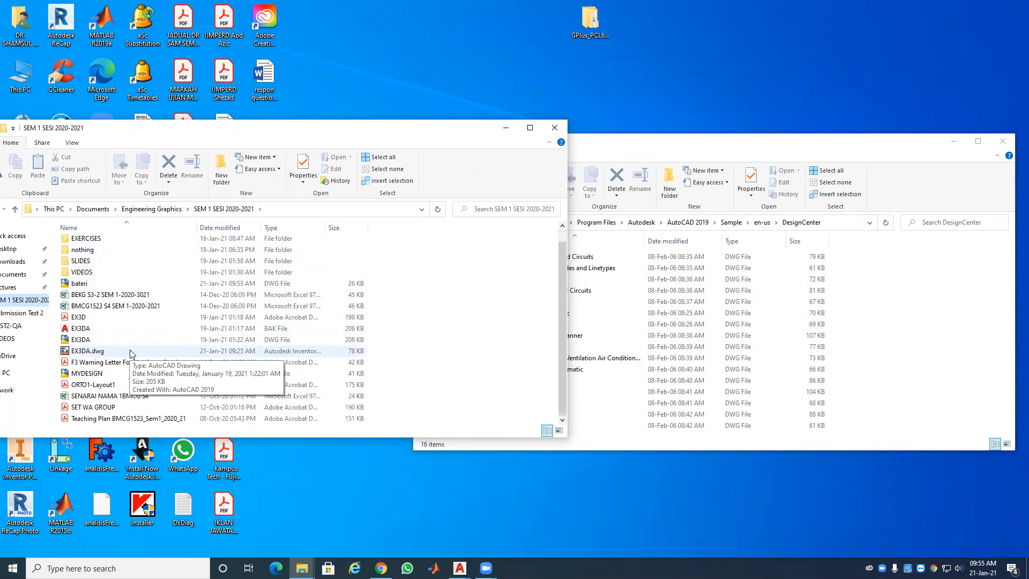
# Step: Try dragging MYDESIGN into DesignCenter, then dismiss the File In Use warning
pyautogui.click(103, 375)
pyautogui.moveTo(103, 375); pyautogui.dragTo(625, 404)
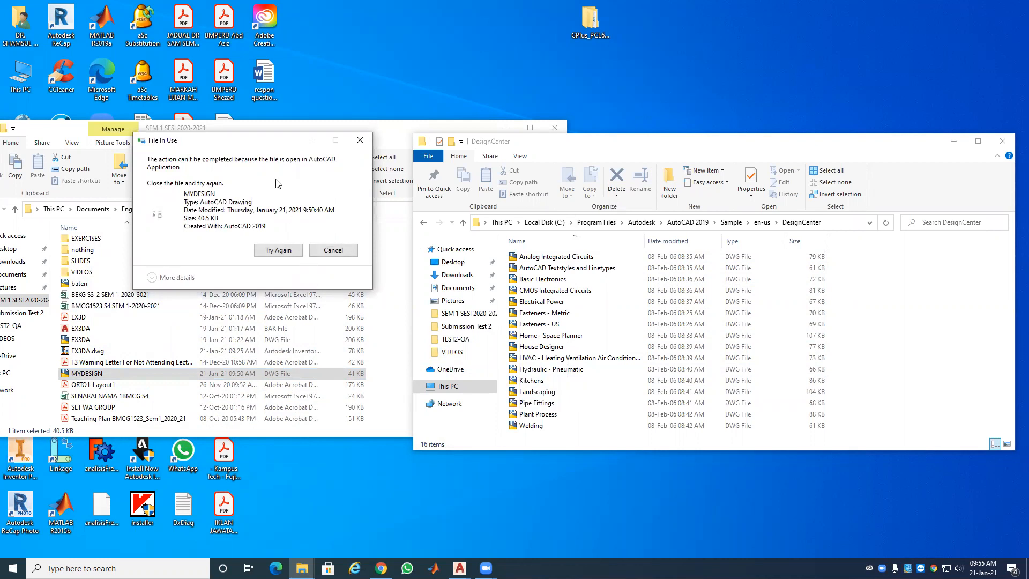
pyautogui.click(333, 251)
# Step: Close MYDESIGN.dwg from the taskbar preview, saving its changes, then minimize AutoCAD
pyautogui.click(459, 568)
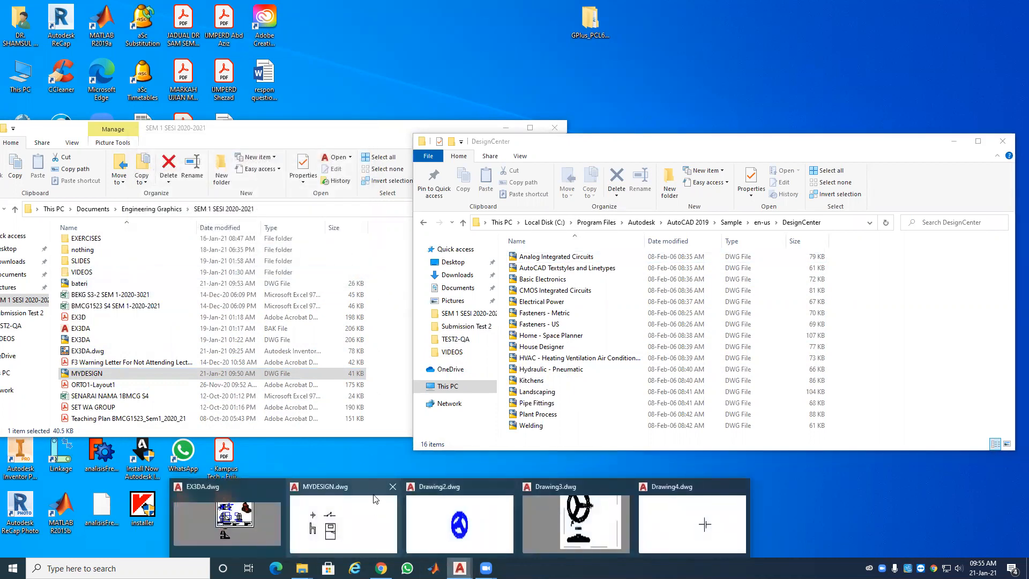
pyautogui.click(392, 487)
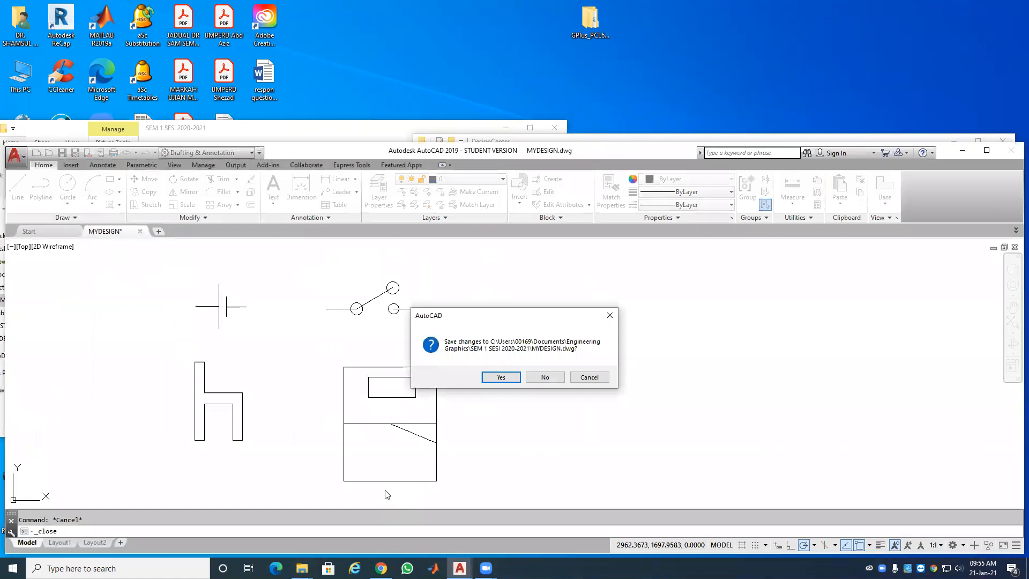
pyautogui.click(501, 377)
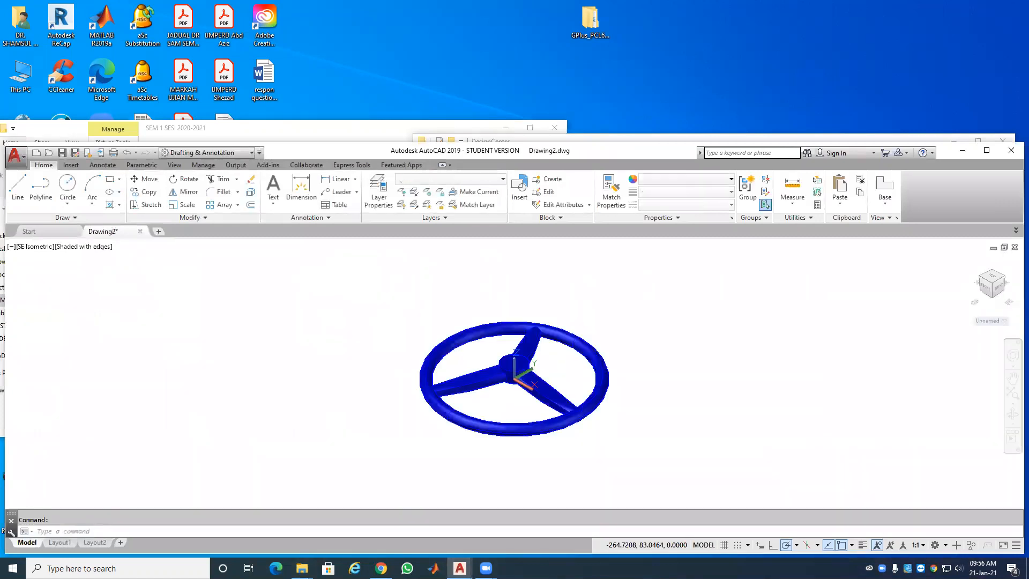
pyautogui.click(963, 150)
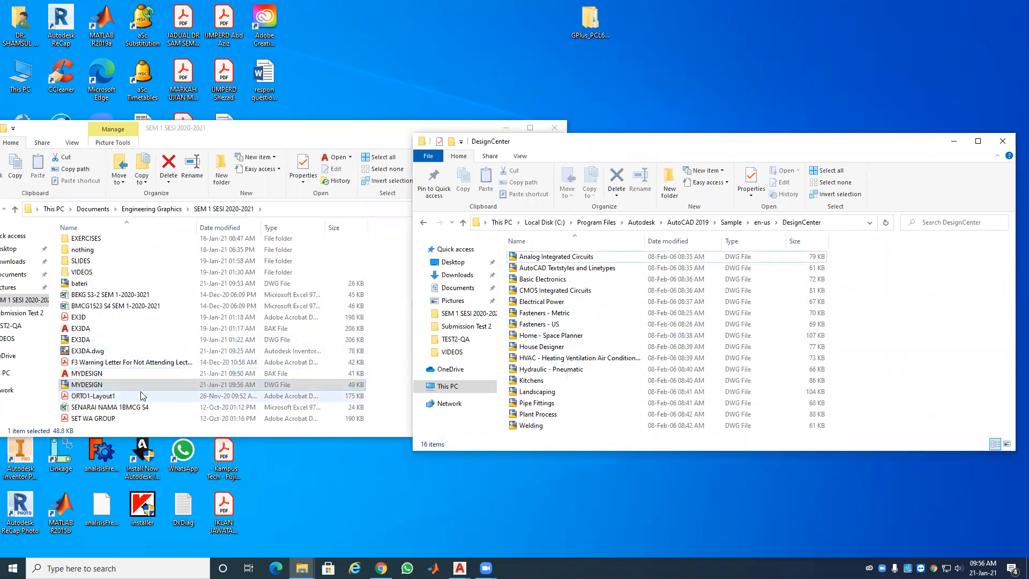
# Step: Move MYDESIGN into DesignCenter with administrator permission, close both Explorer windows, and bring back Drawing4
pyautogui.moveTo(112, 385); pyautogui.dragTo(603, 384)
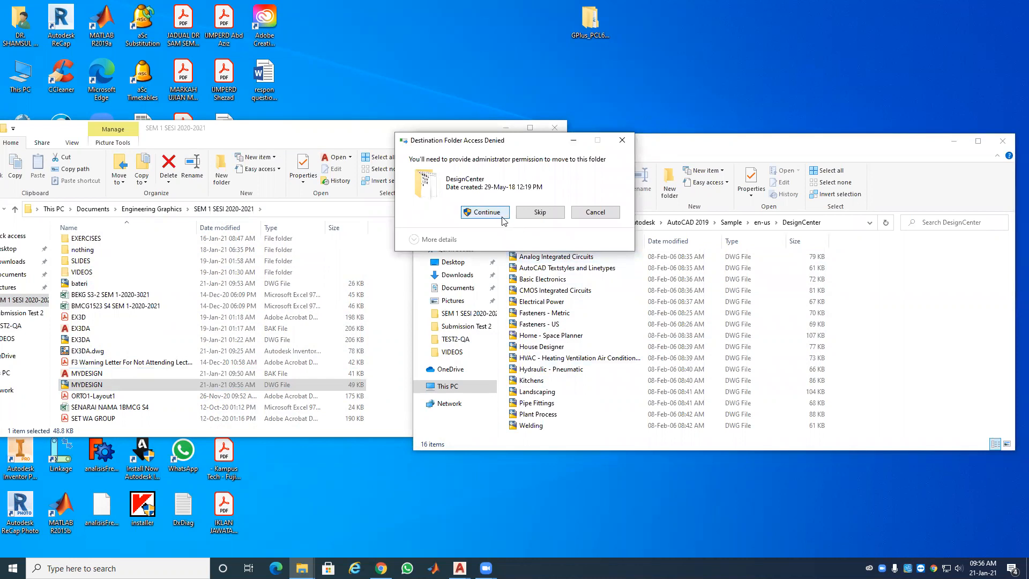
pyautogui.click(485, 212)
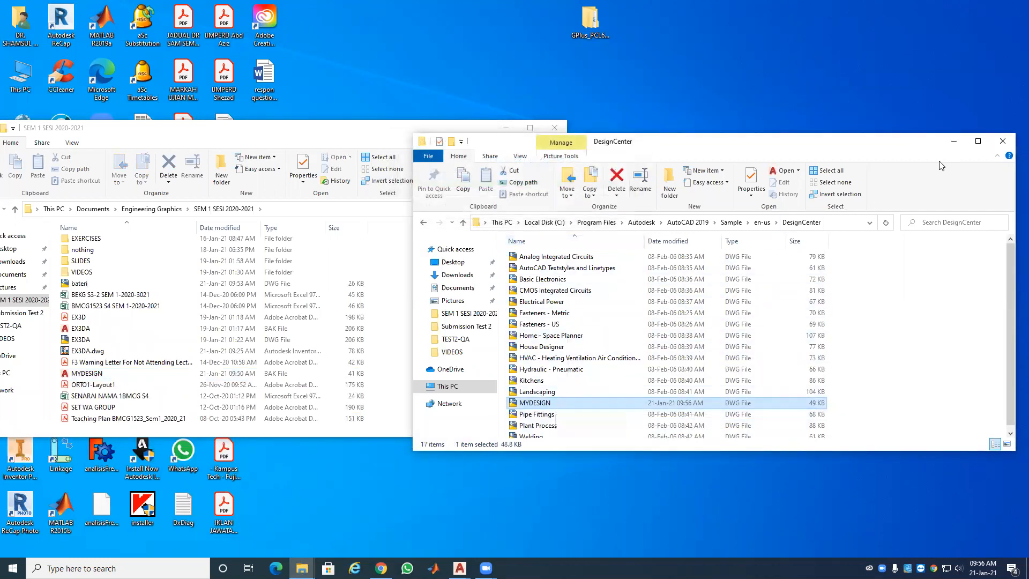
pyautogui.click(1005, 141)
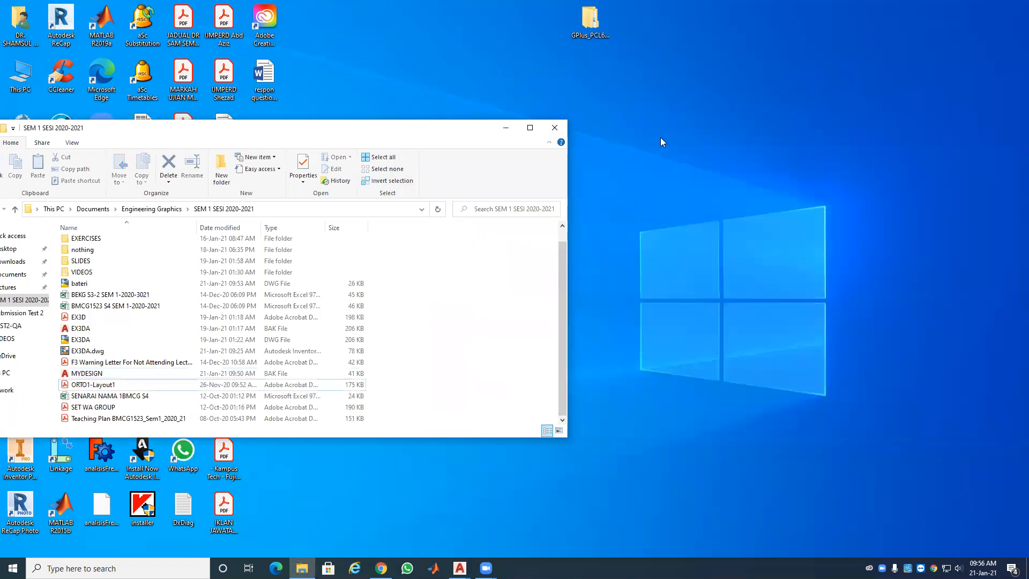
pyautogui.click(555, 128)
pyautogui.moveTo(460, 568)
pyautogui.click(622, 531)
# Step: Open the DesignCenter palette and browse to the Blocks stored in MYDESIGN.dwg
pyautogui.scroll(-3, 453, 353)
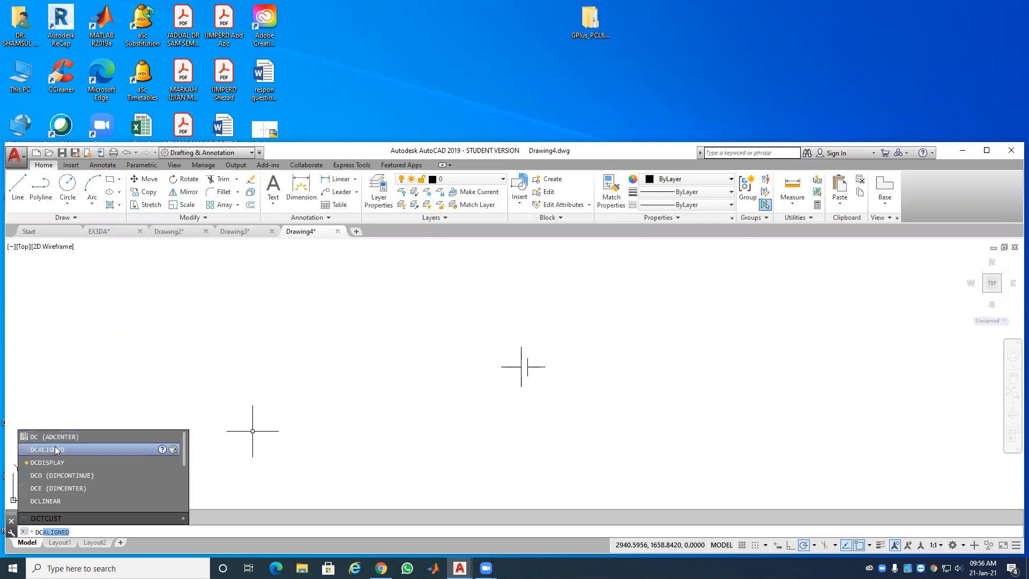
pyautogui.click(175, 164)
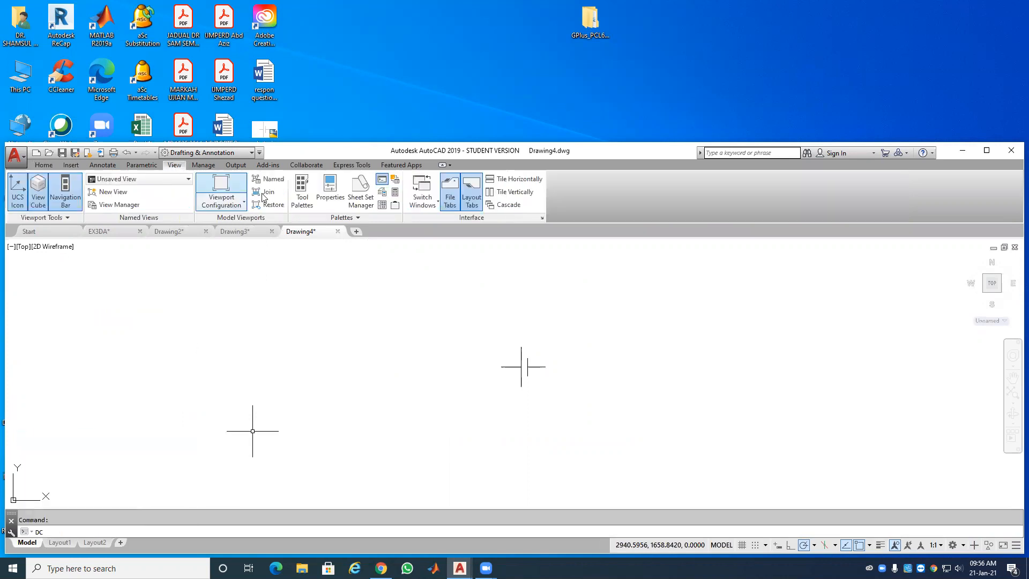
pyautogui.click(382, 206)
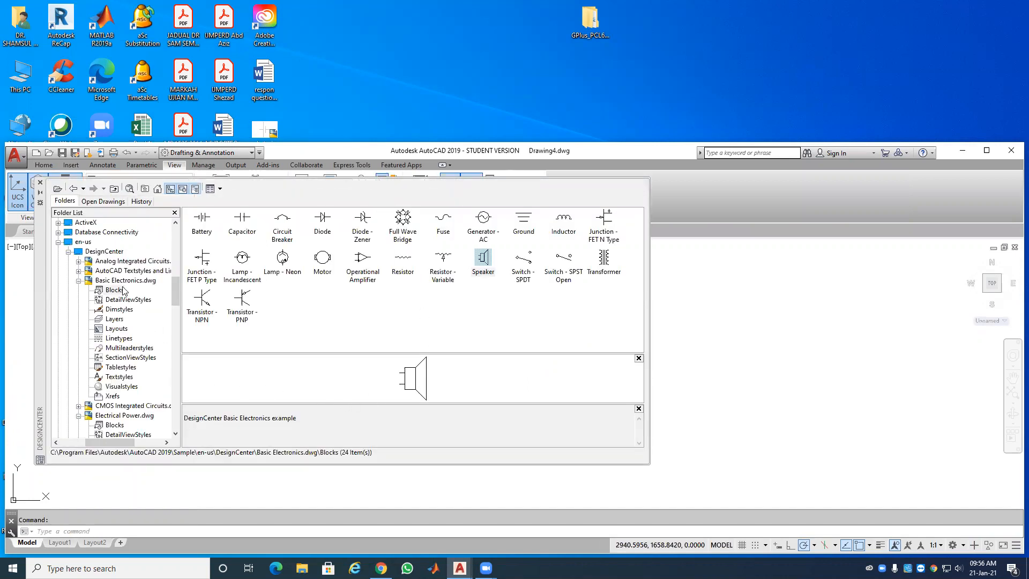
pyautogui.click(104, 252)
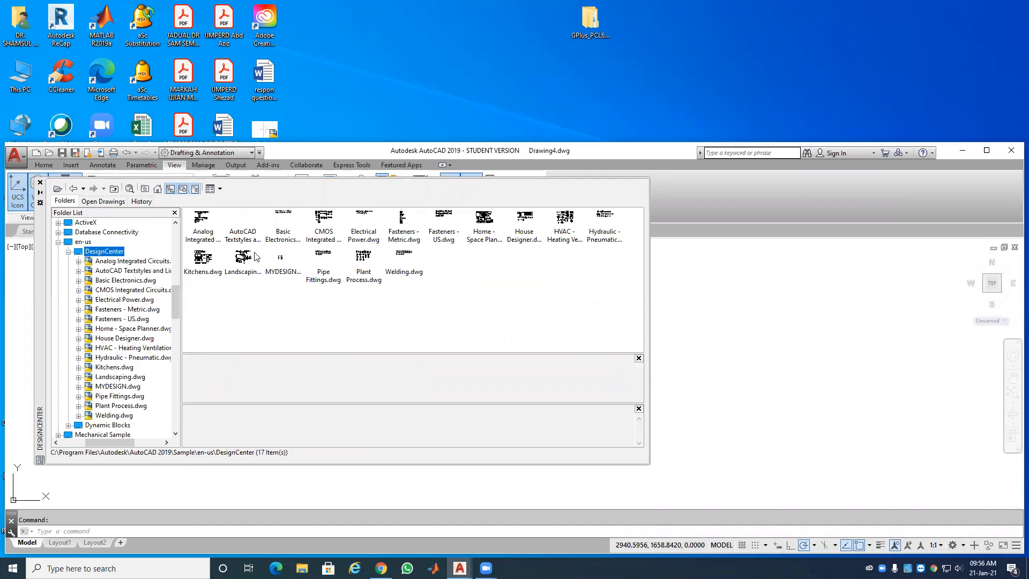
pyautogui.doubleClick(282, 268)
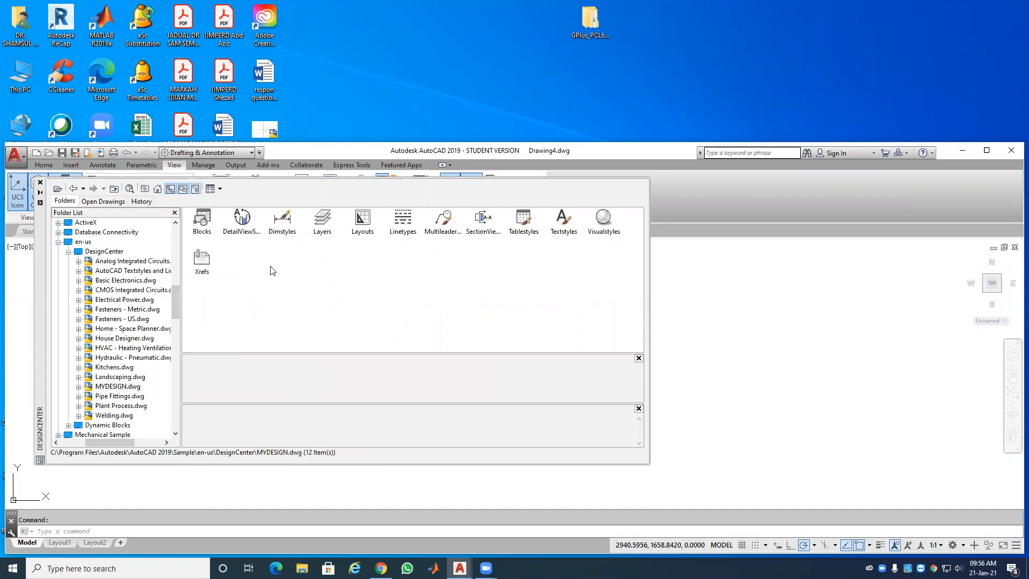
pyautogui.doubleClick(209, 224)
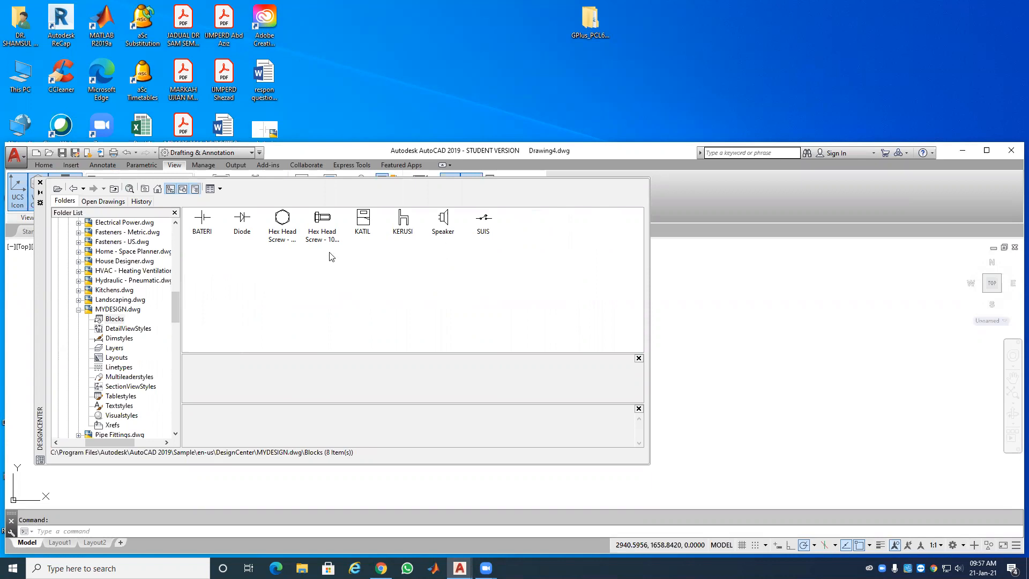
# Step: Drag the KATIL bed block into Drawing4 and close DesignCenter
pyautogui.click(363, 228)
pyautogui.moveTo(403, 250)
pyautogui.mouseDown()
pyautogui.moveTo(694, 326)
pyautogui.moveTo(706, 377)
pyautogui.mouseUp()
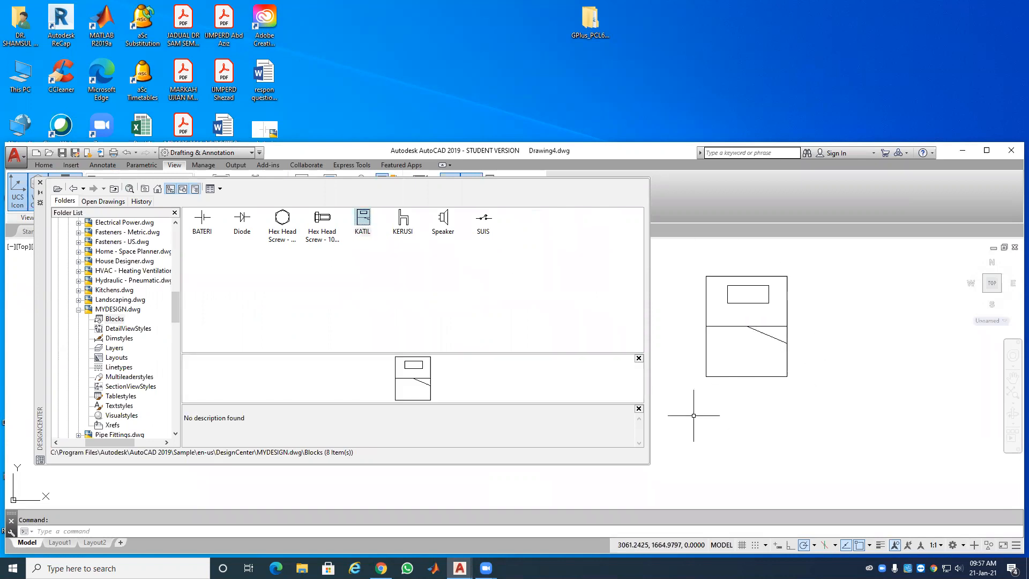
pyautogui.click(40, 183)
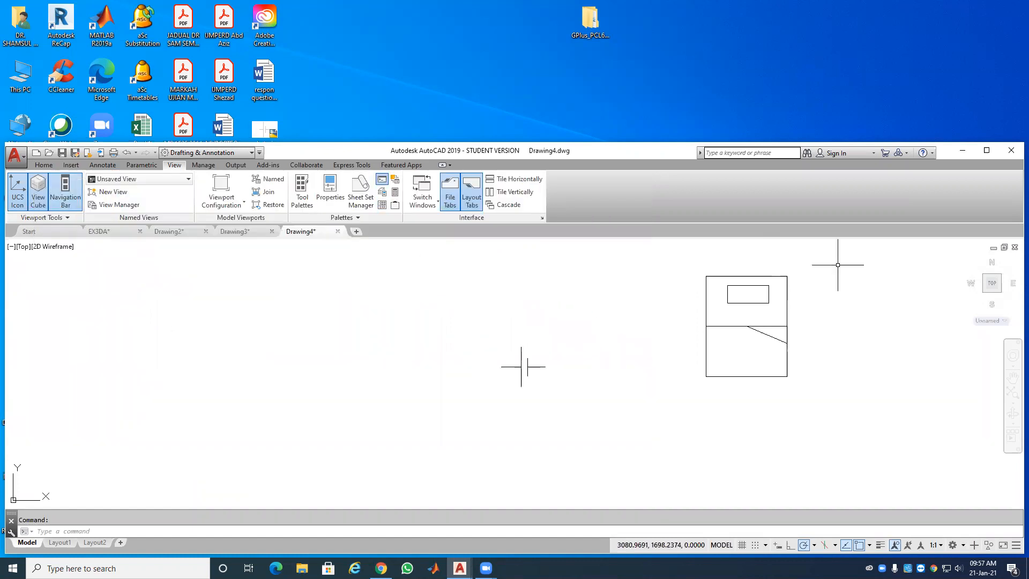
# Step: Maximize AutoCAD, pan the bed block to the right, and show the Home tab's layer list
pyautogui.press('super+Up')
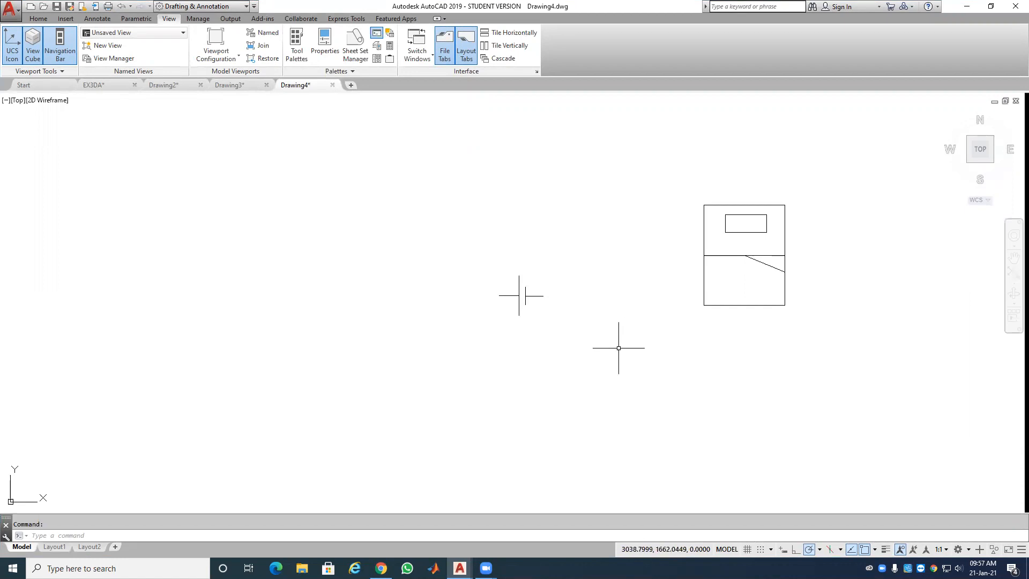
pyautogui.moveTo(585, 328); pyautogui.dragTo(787, 311, button='middle')
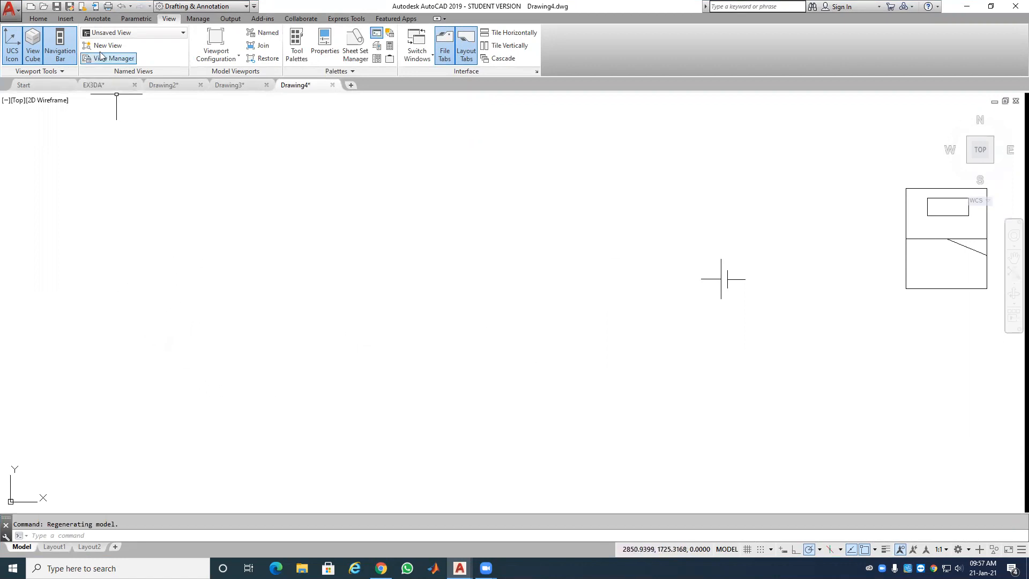
pyautogui.click(38, 19)
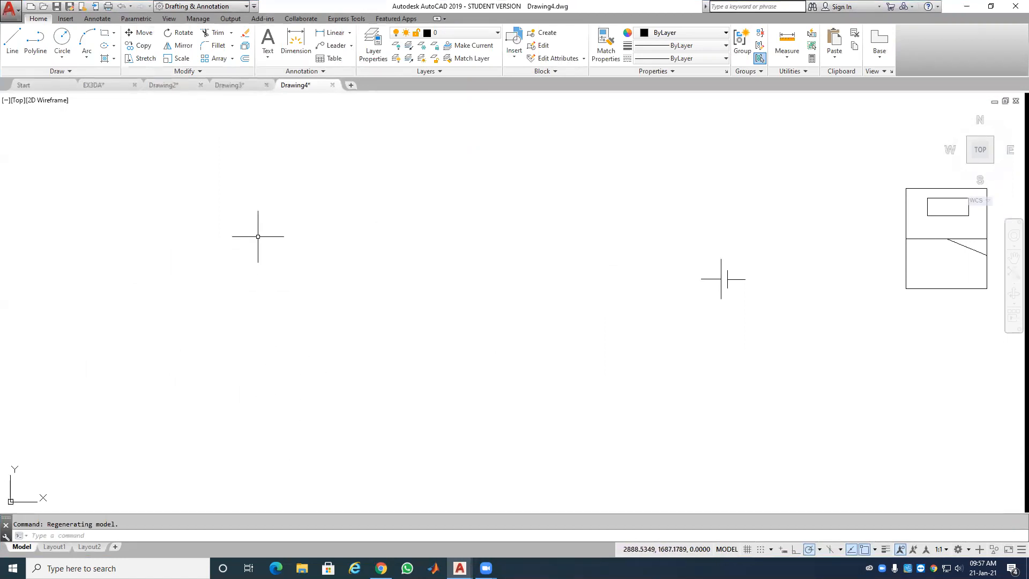
pyautogui.click(459, 34)
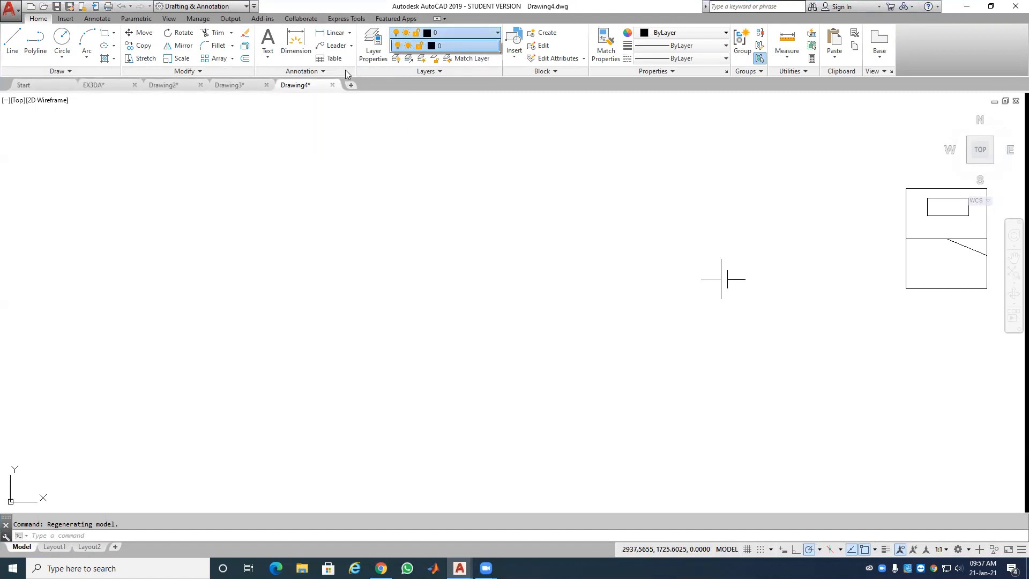
# Step: In Layer Properties, add Layer1 with a 0.50 mm lineweight and red colour
pyautogui.click(369, 40)
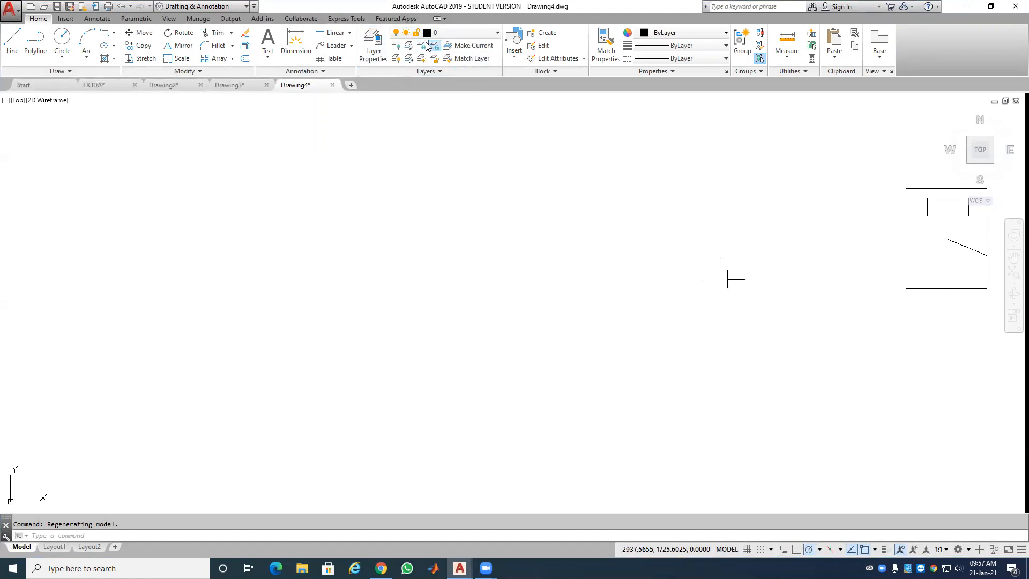
pyautogui.click(377, 40)
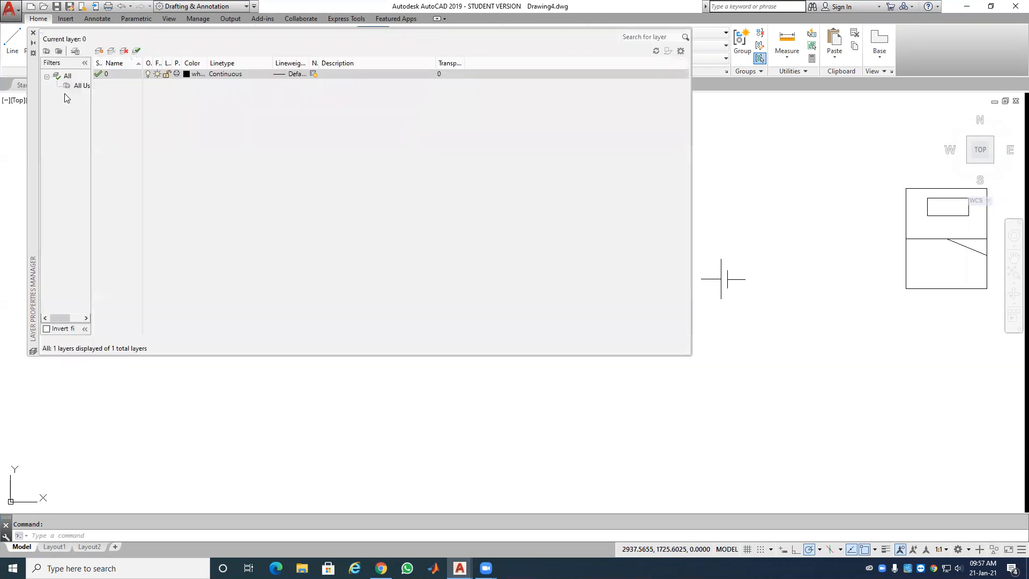
pyautogui.click(99, 51)
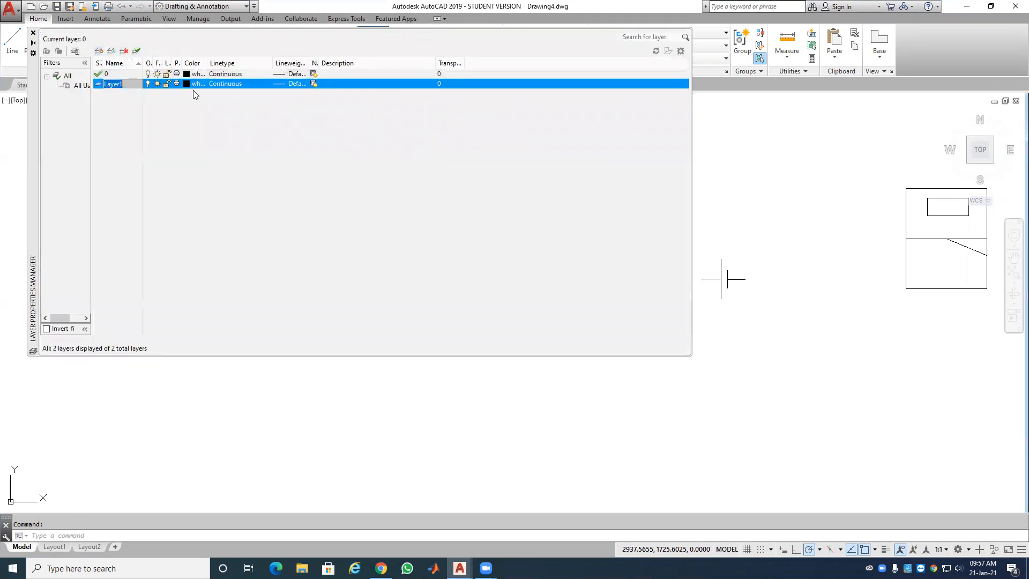
pyautogui.click(291, 84)
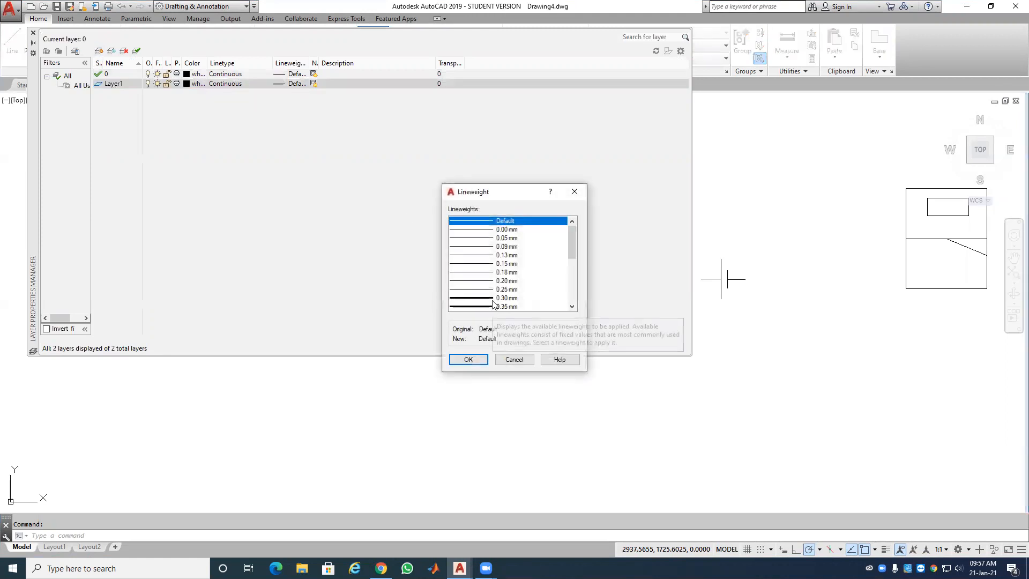
pyautogui.scroll(-4, 496, 308)
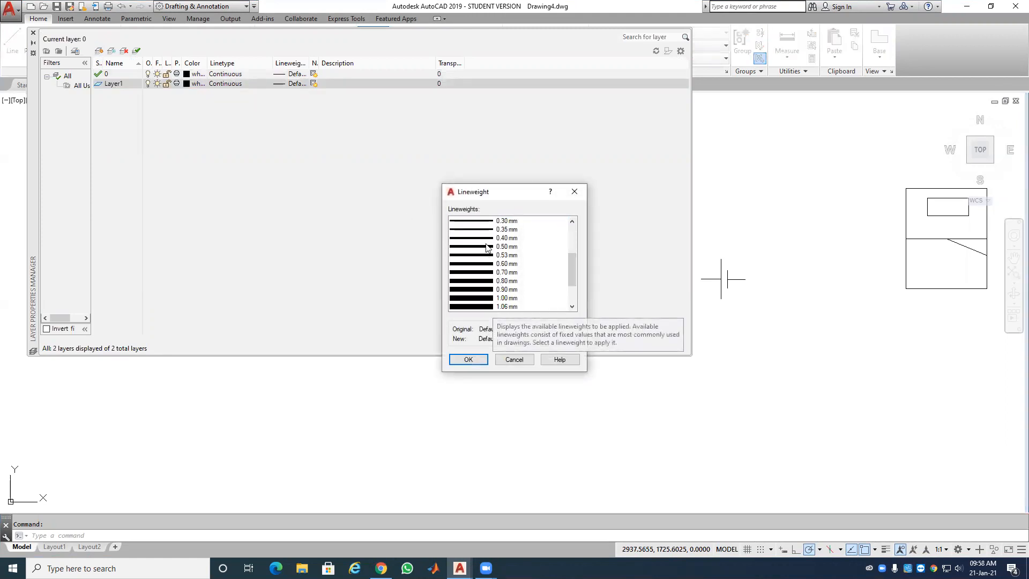
pyautogui.click(486, 247)
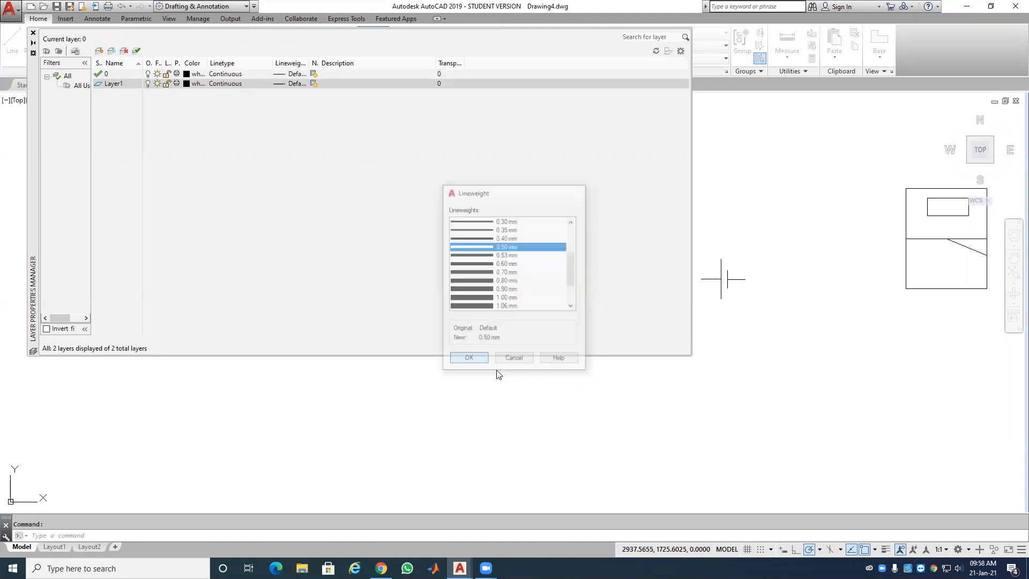
pyautogui.click(468, 360)
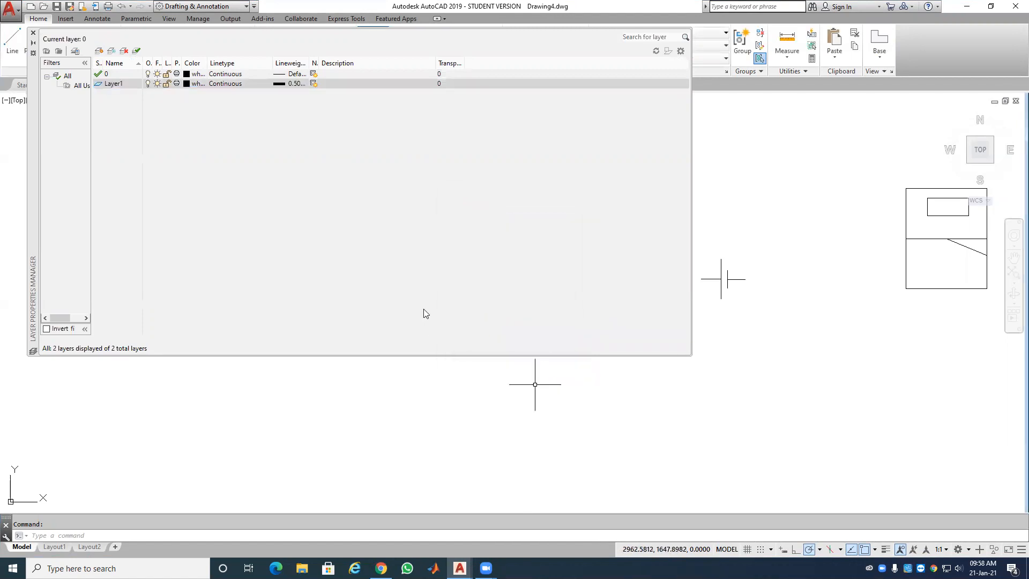
pyautogui.click(187, 83)
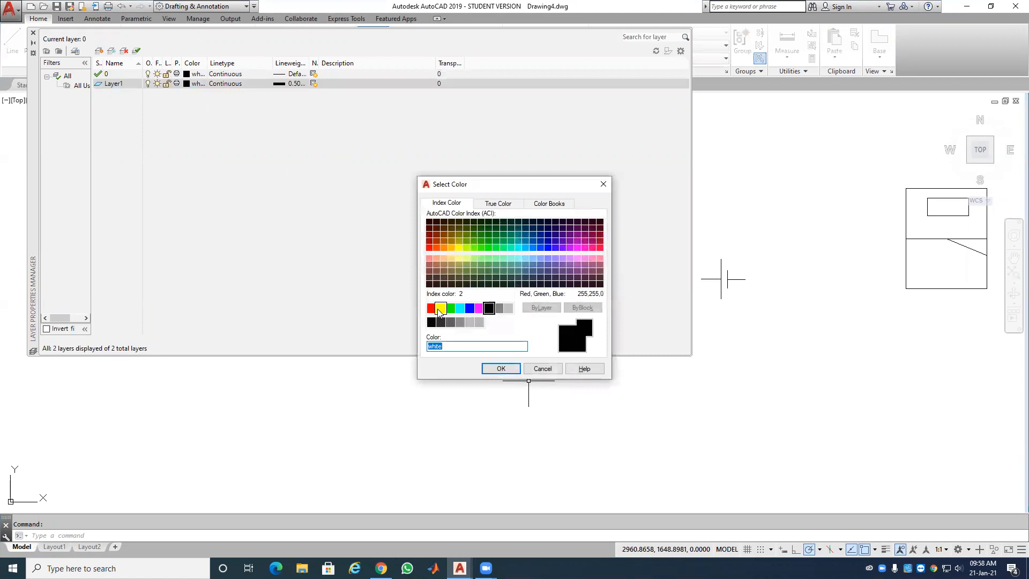
pyautogui.click(430, 308)
pyautogui.click(500, 369)
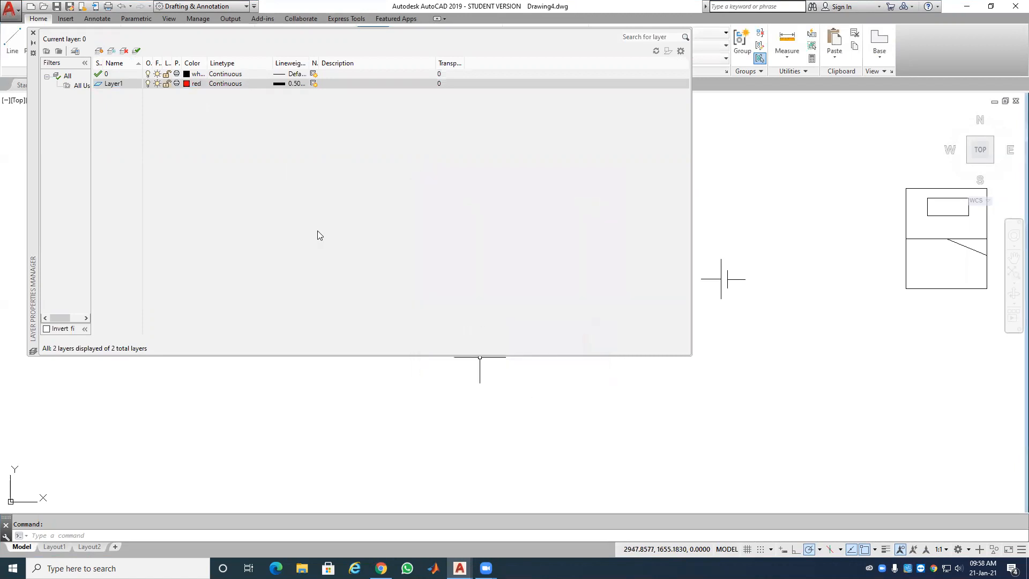
pyautogui.click(33, 33)
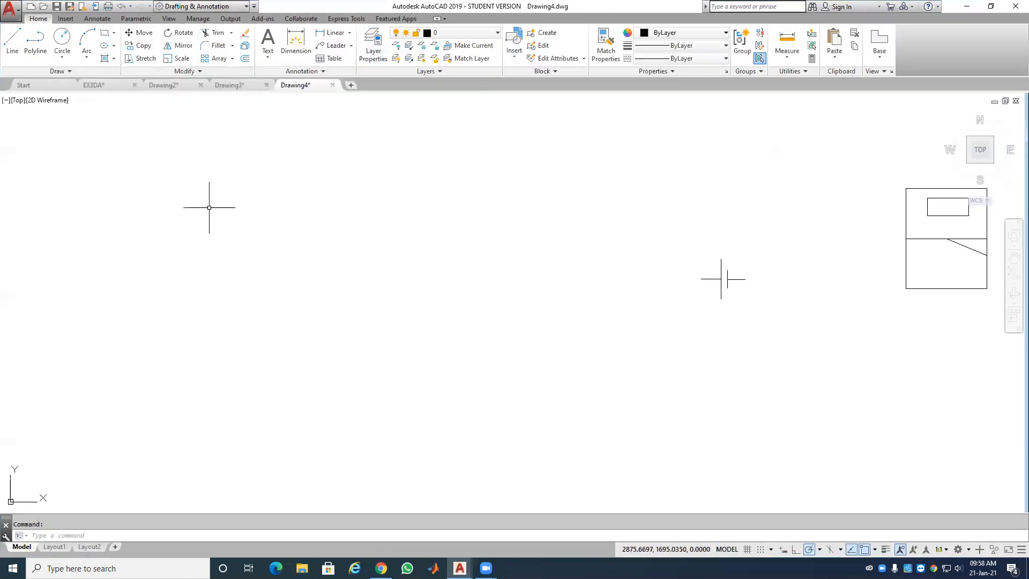
# Step: Draw a connected three-segment line: short lower-left rise, long upper segment, and descending lower segment
pyautogui.click(13, 40)
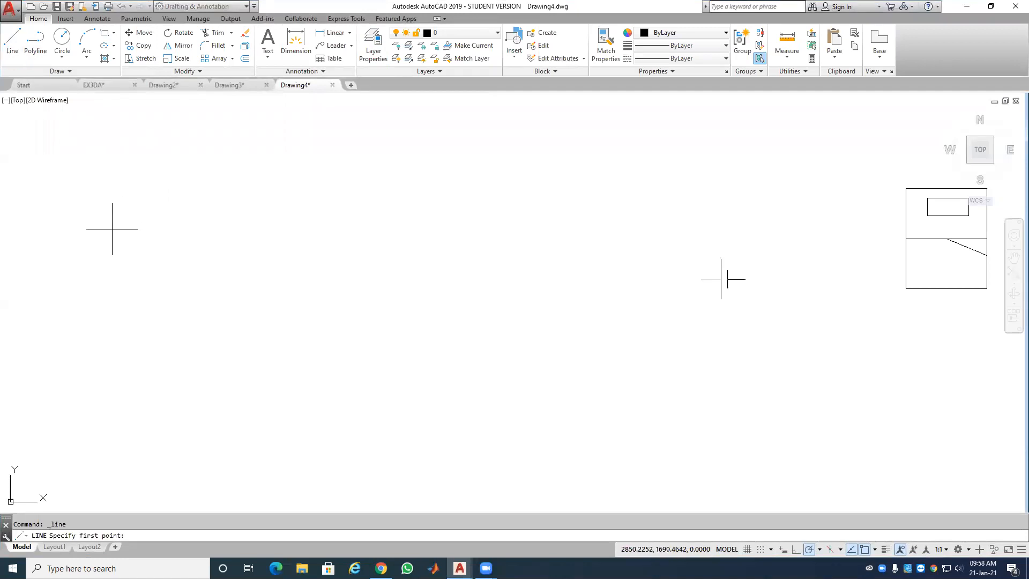
pyautogui.click(109, 332)
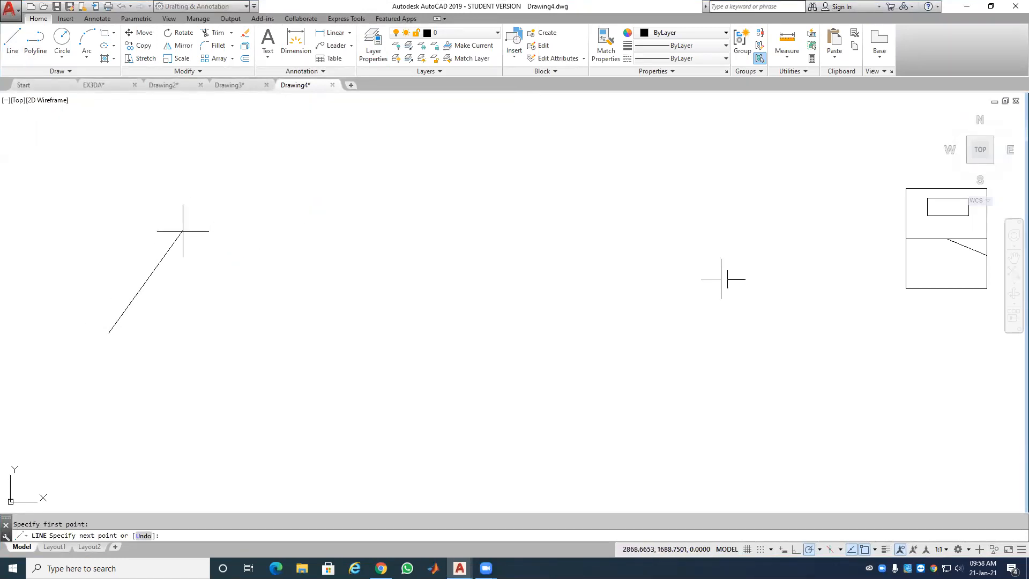
pyautogui.click(164, 258)
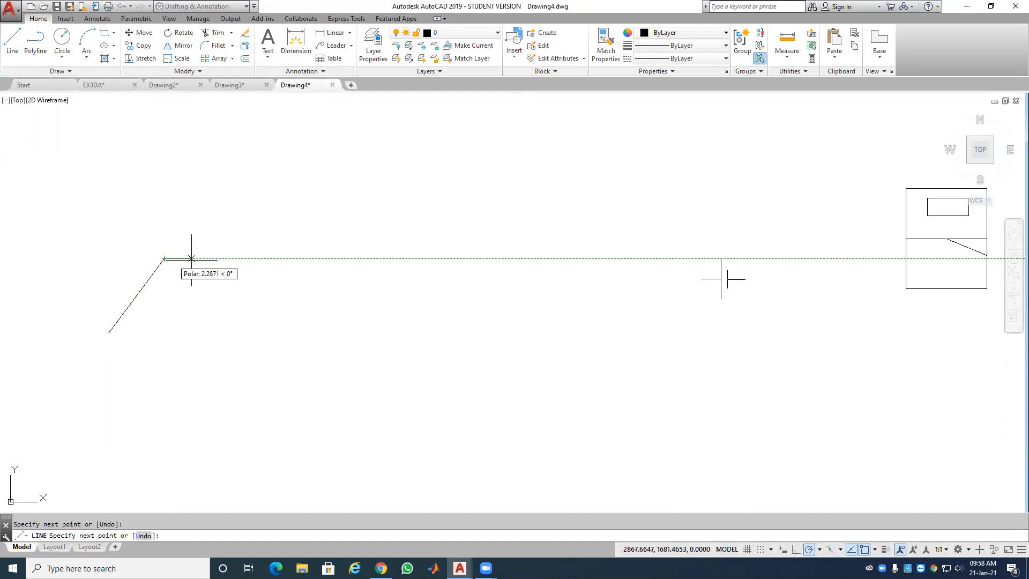
pyautogui.click(412, 190)
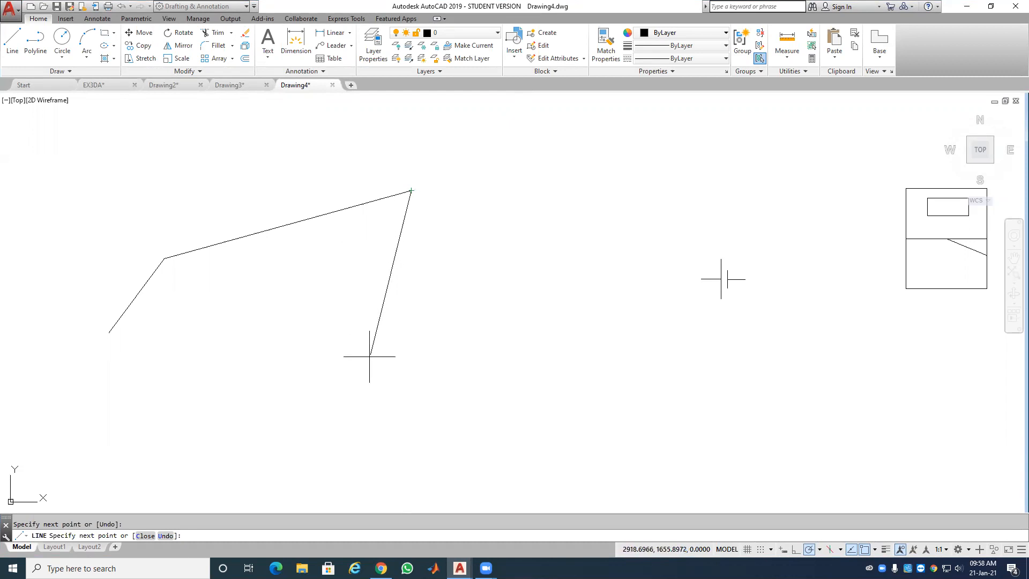
pyautogui.click(362, 440)
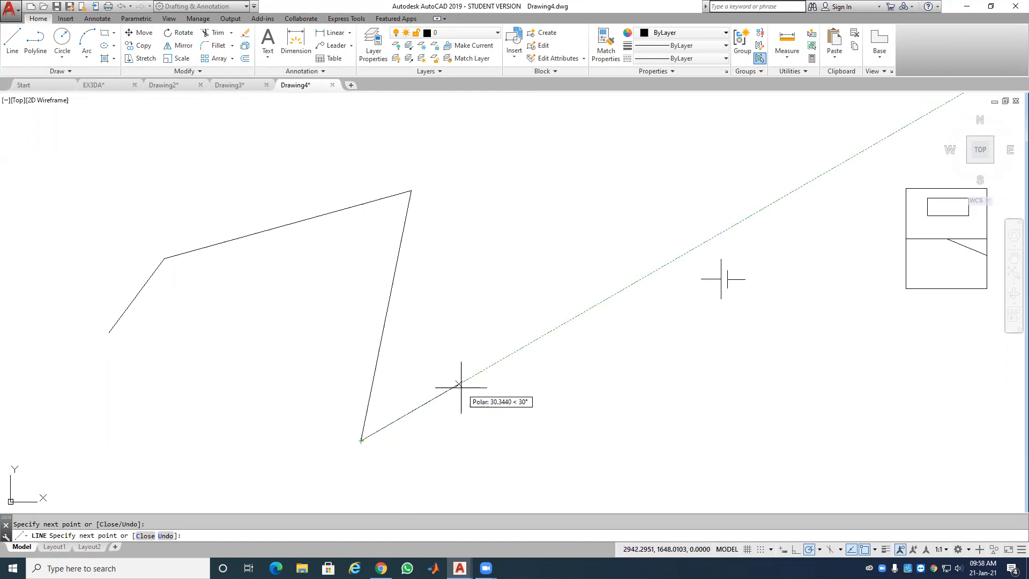
pyautogui.press('Return')
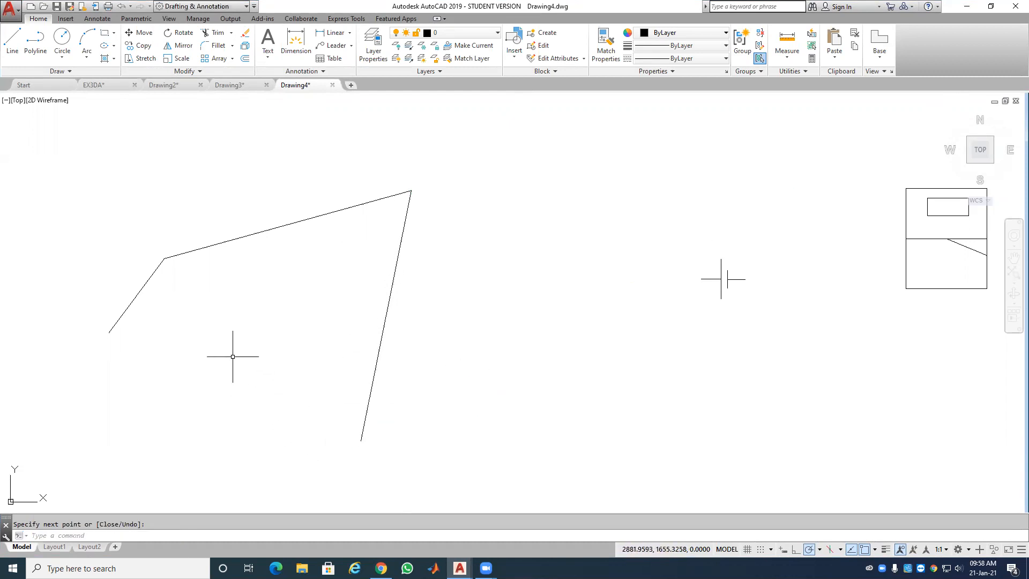
# Step: Put the three segments on Layer1 and turn on lineweight display so they show thick red
pyautogui.click(455, 162)
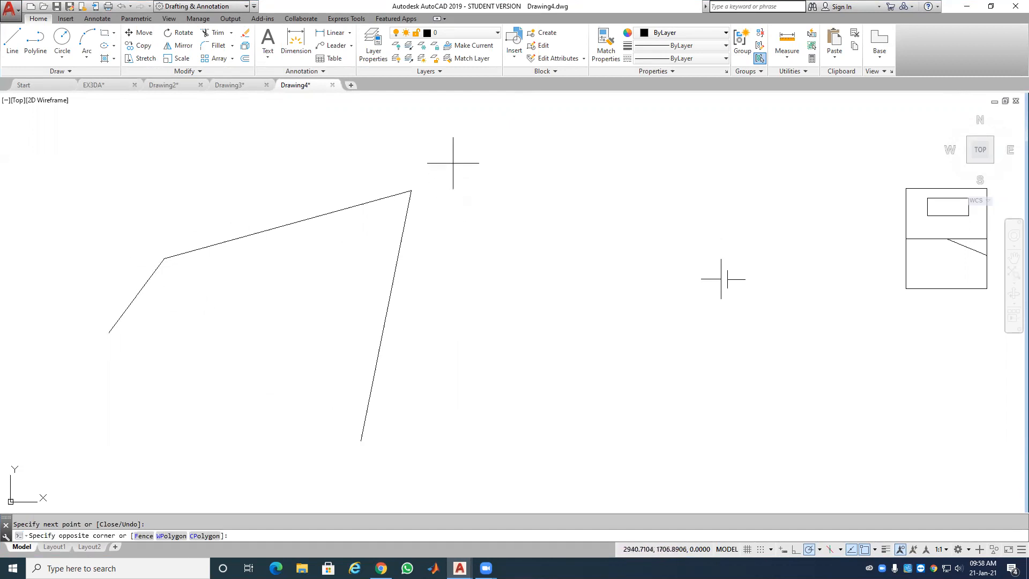
pyautogui.click(105, 352)
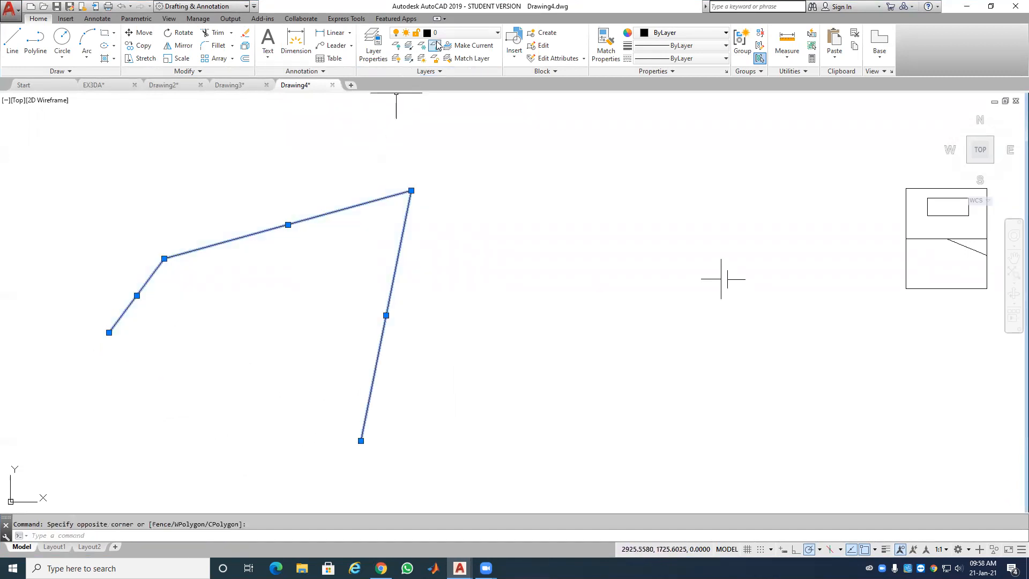
pyautogui.click(466, 33)
pyautogui.click(475, 64)
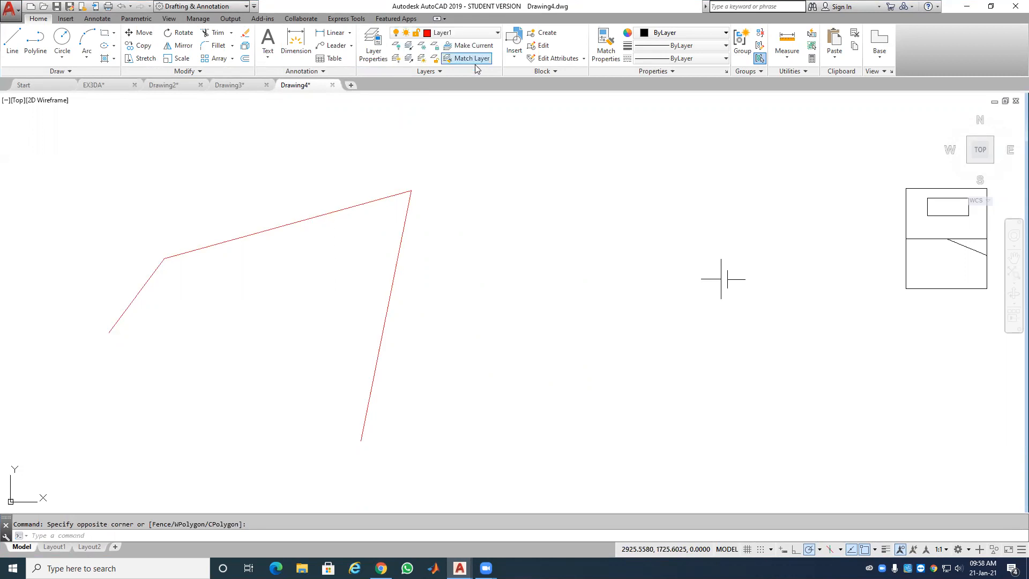
pyautogui.click(885, 549)
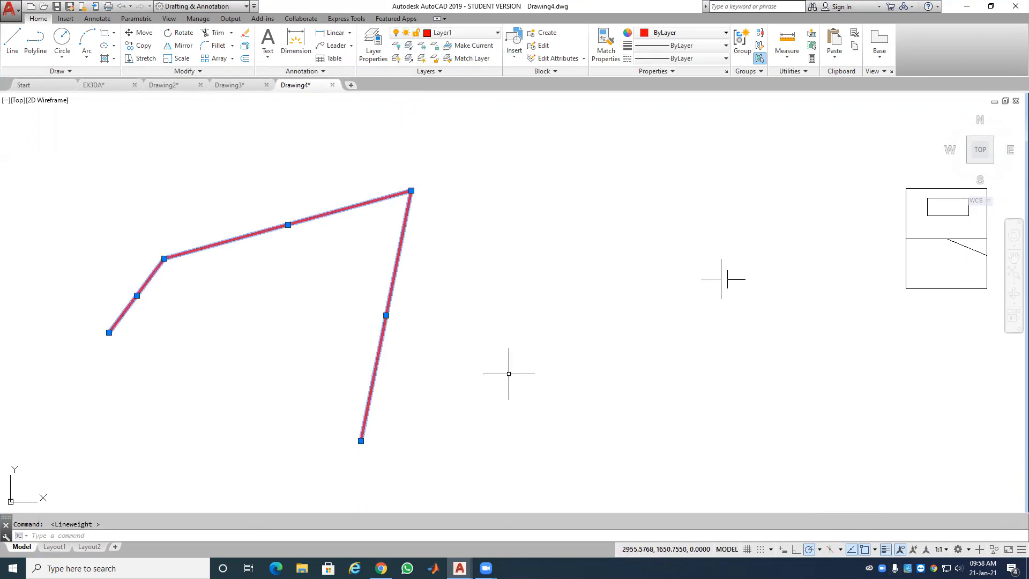
pyautogui.press('Escape')
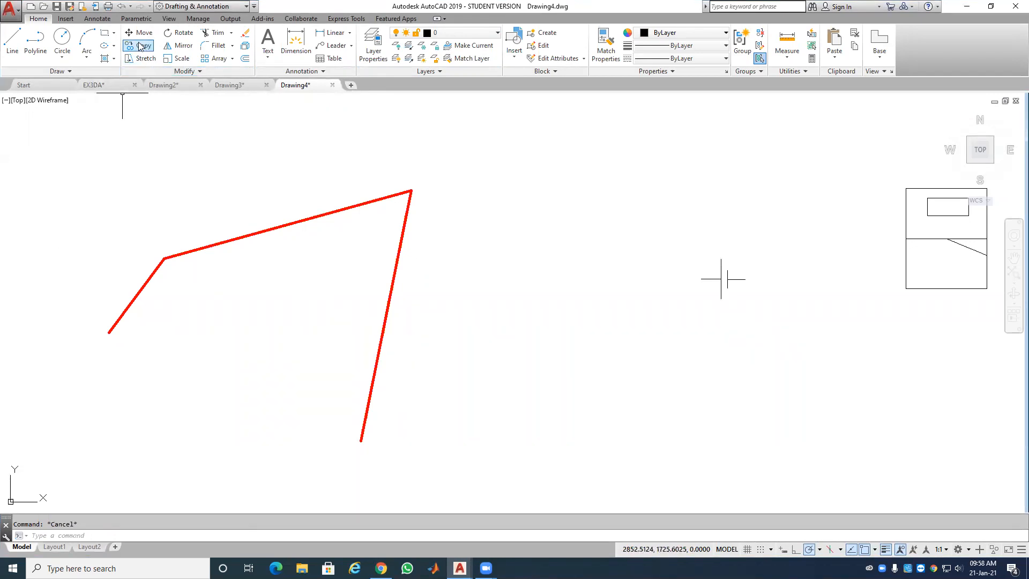
pyautogui.click(137, 20)
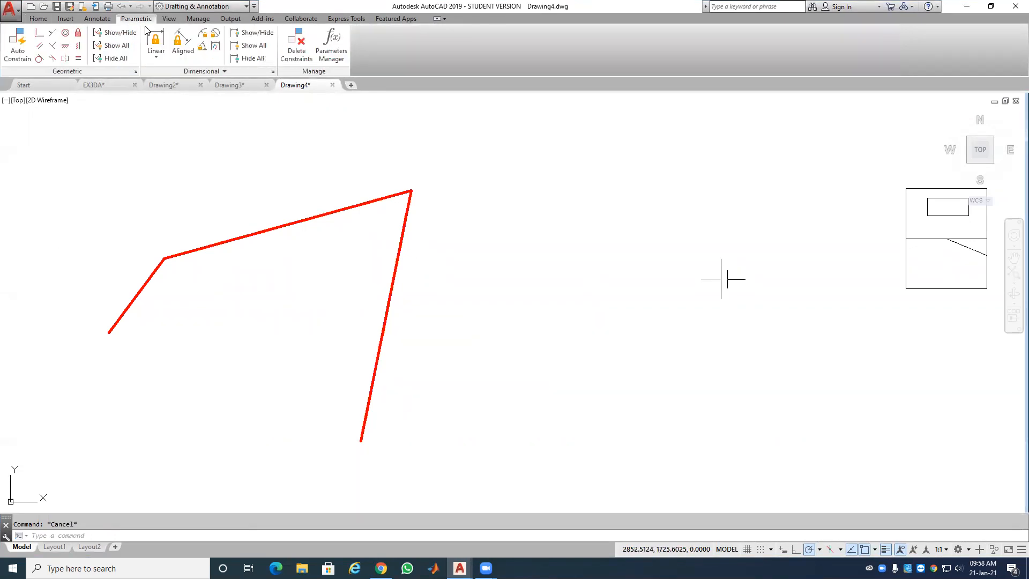
# Step: Add an aligned constraint d1 to the short lower-left segment at its measured length
pyautogui.click(180, 39)
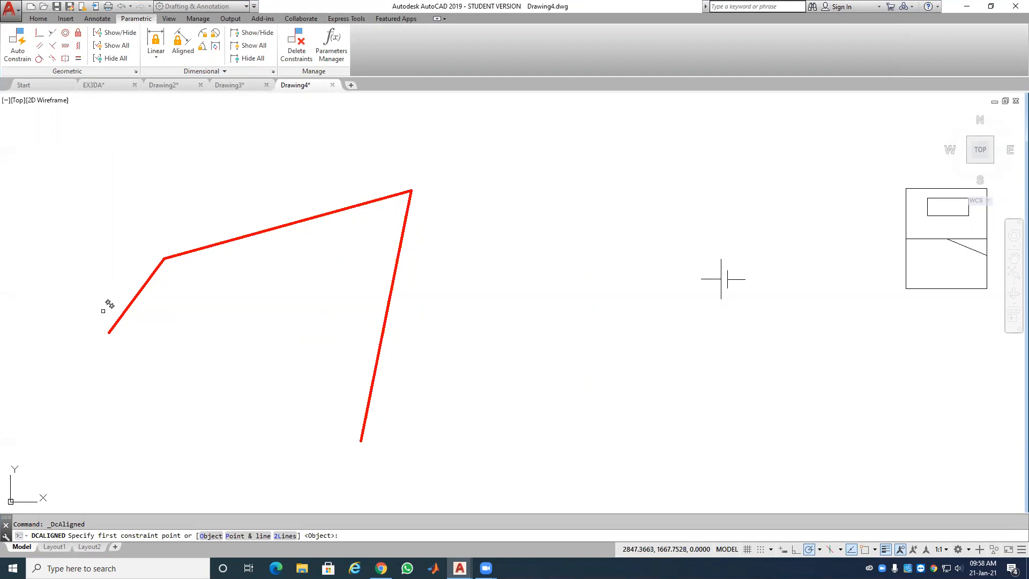
pyautogui.click(111, 326)
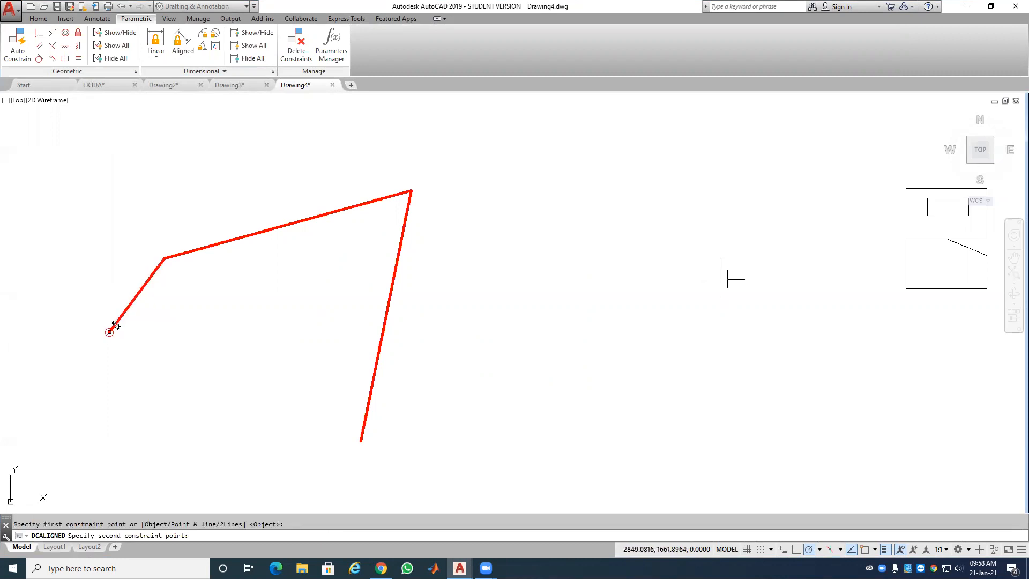
pyautogui.click(164, 258)
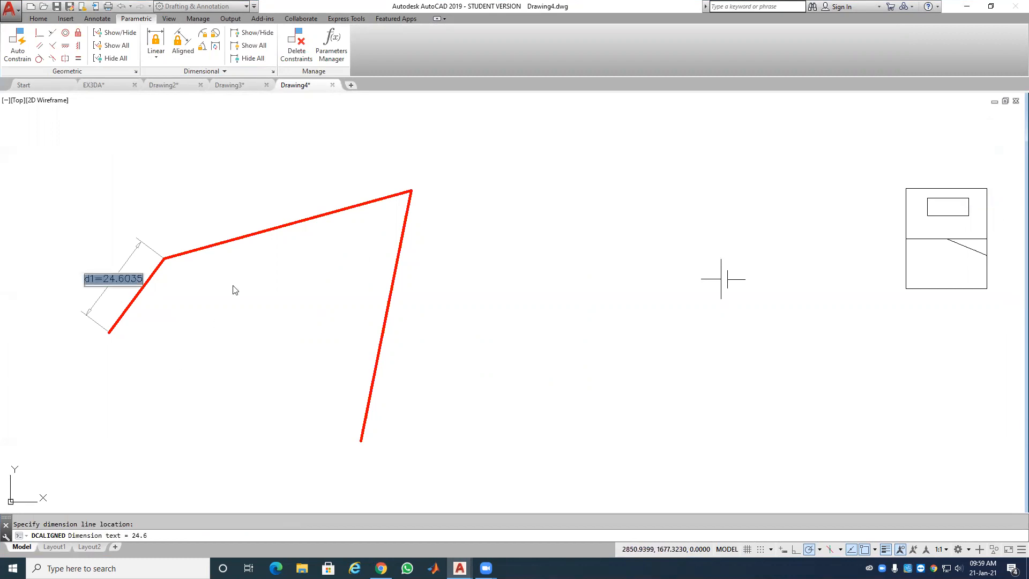
pyautogui.press('Return')
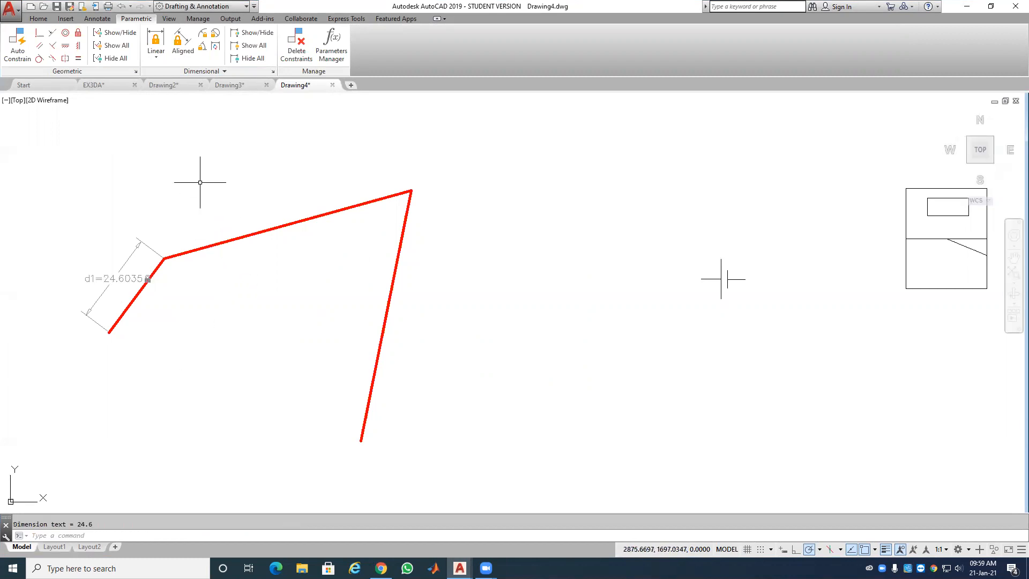
# Step: Constrain the upper segment with an aligned constraint d2 = 70
pyautogui.click(183, 36)
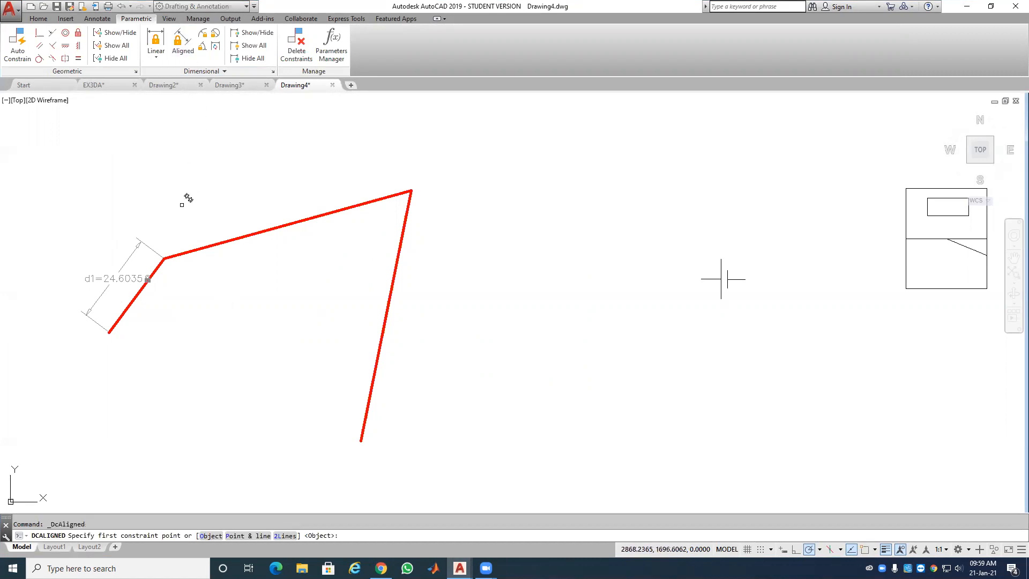
pyautogui.click(189, 248)
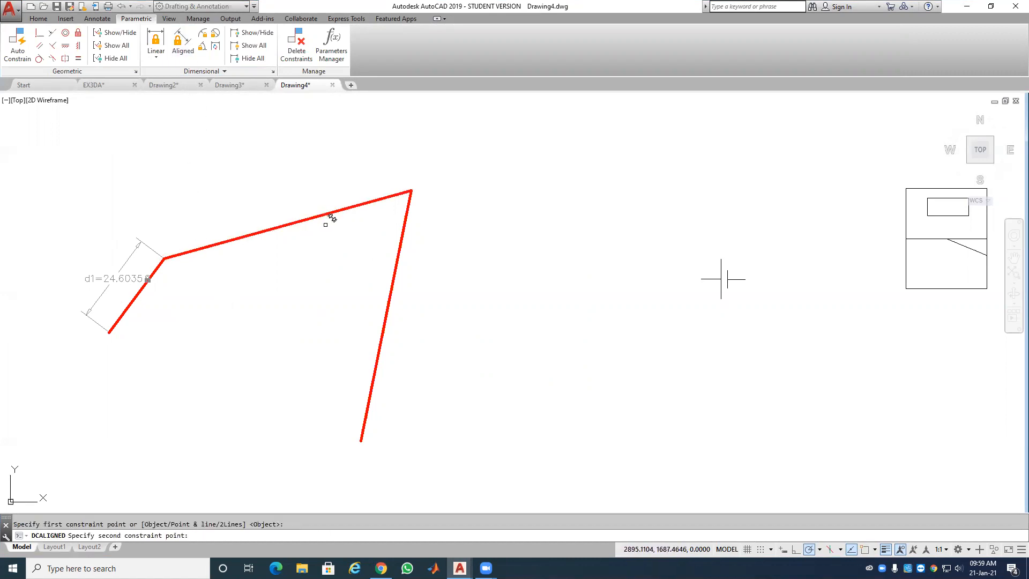
pyautogui.click(389, 190)
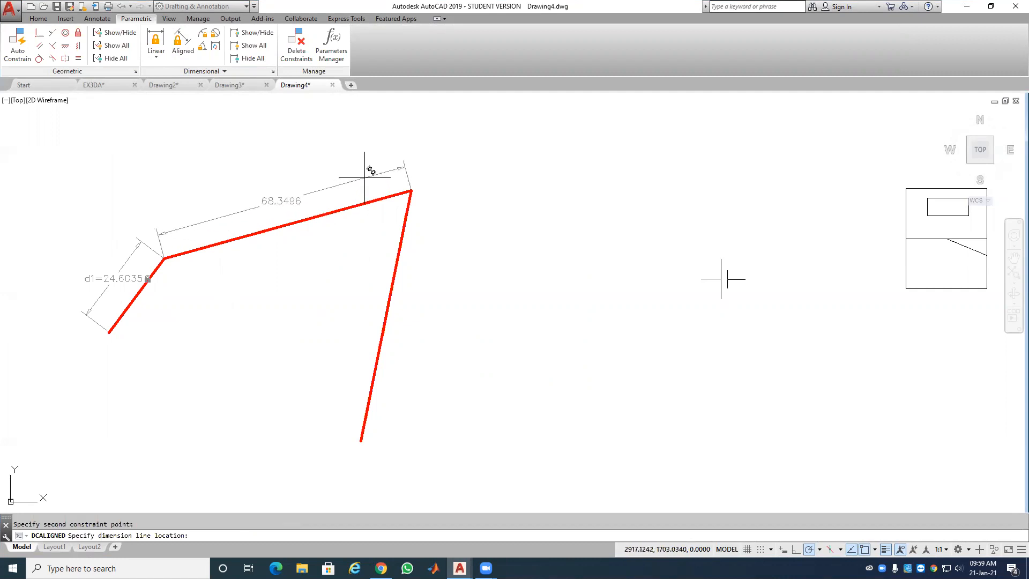
pyautogui.click(365, 178)
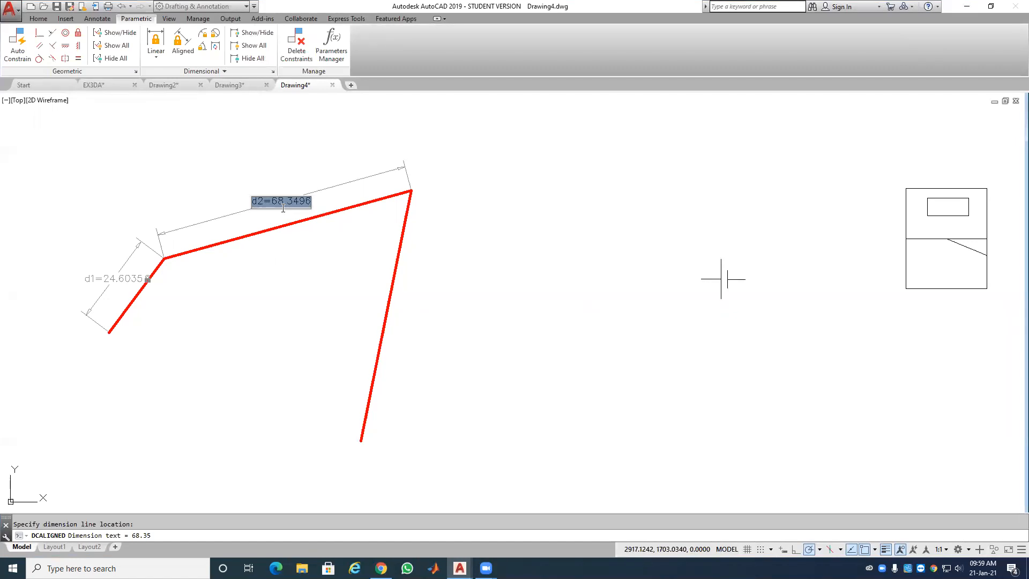
pyautogui.write('70')
pyautogui.press('Return')
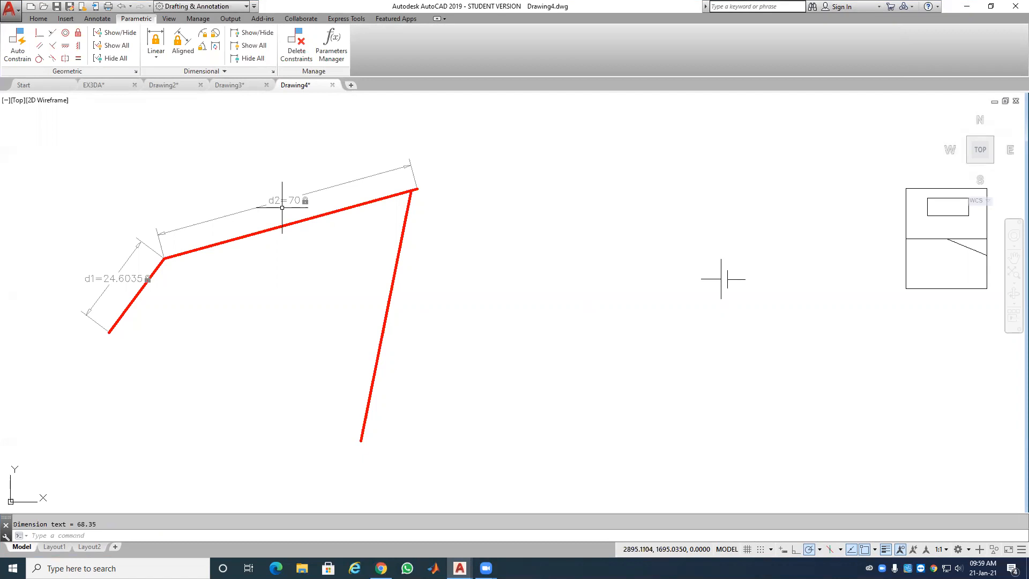
# Step: Change the d1 constraint value to 25
pyautogui.doubleClick(119, 278)
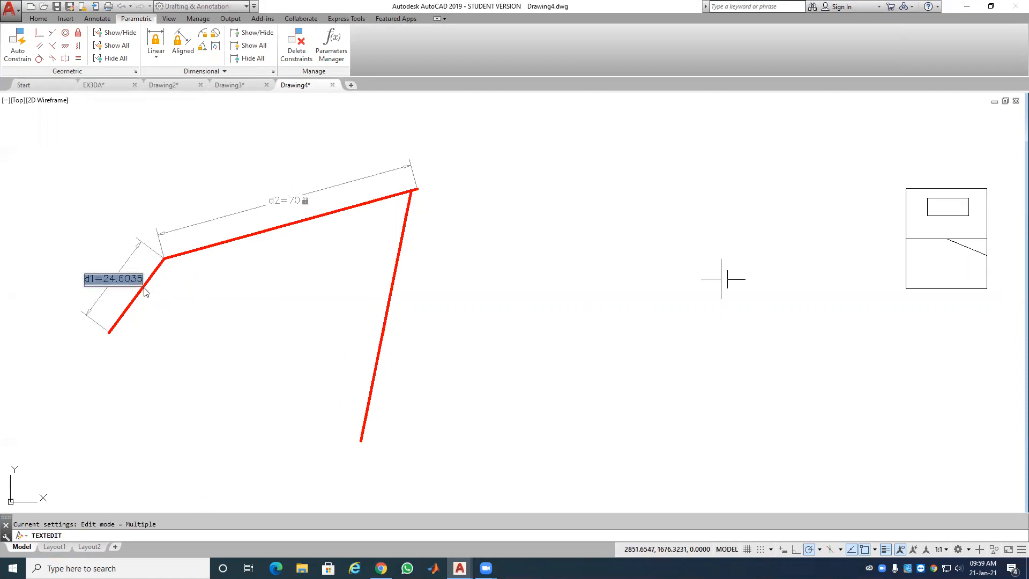
pyautogui.write('25')
pyautogui.press('Return')
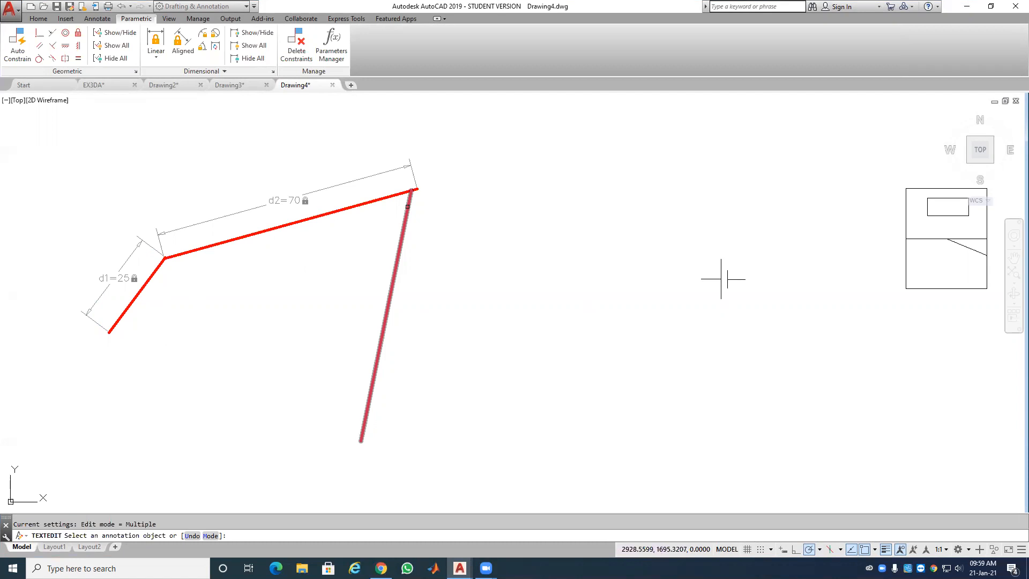
# Step: Constrain the lower descending segment with an aligned constraint d3 = 90
pyautogui.click(183, 43)
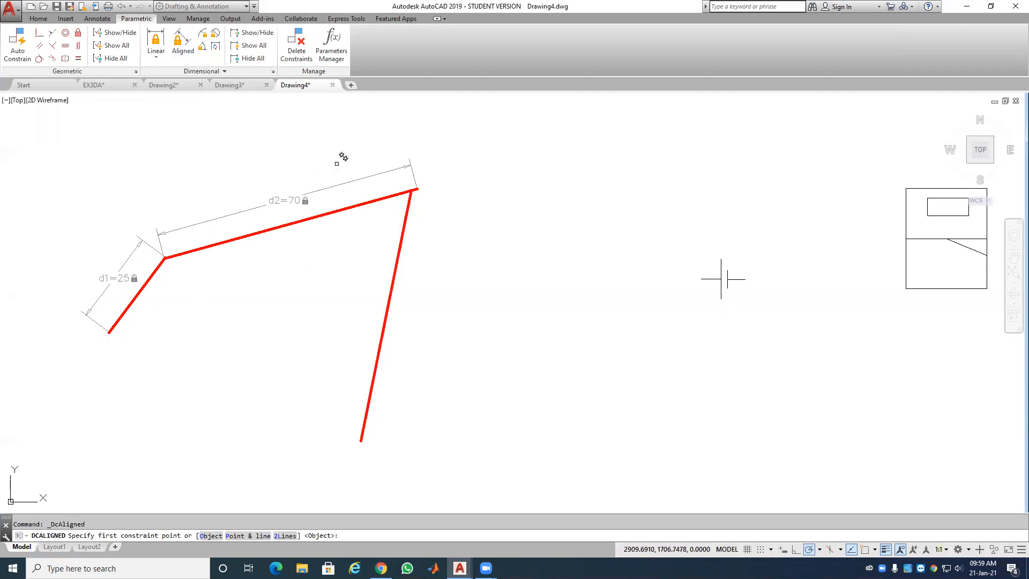
pyautogui.click(413, 193)
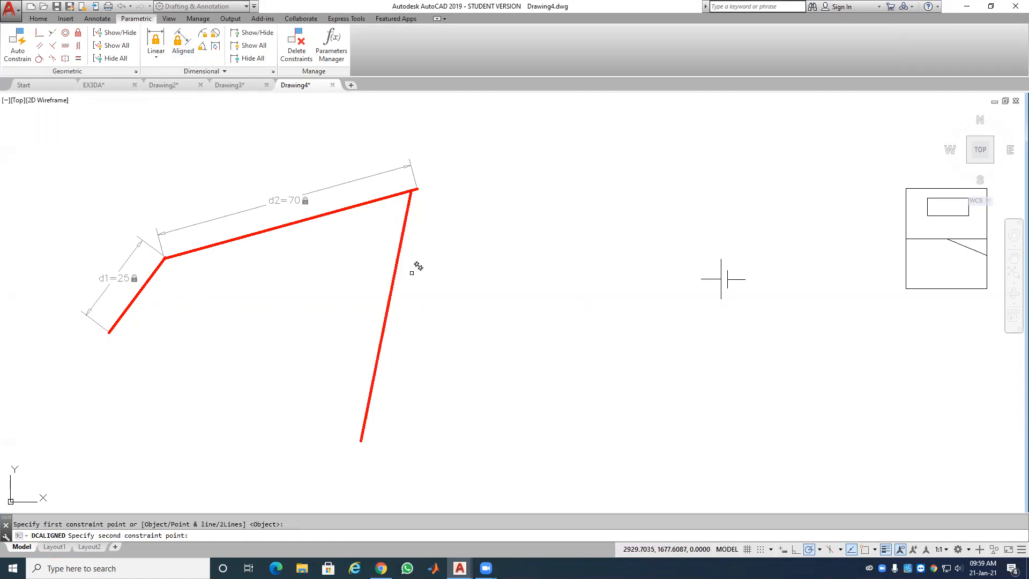
pyautogui.click(413, 191)
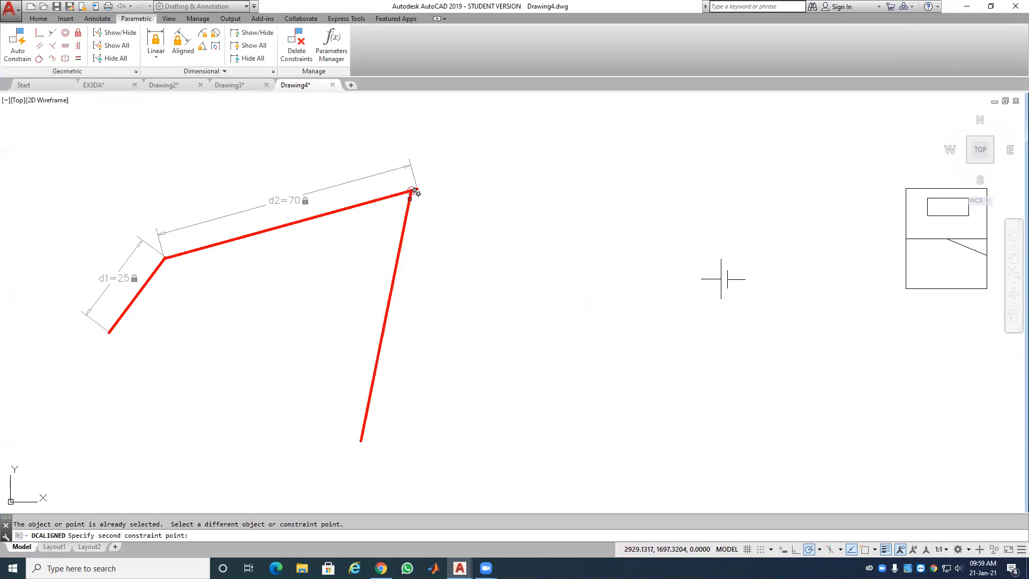
pyautogui.click(364, 432)
pyautogui.click(421, 391)
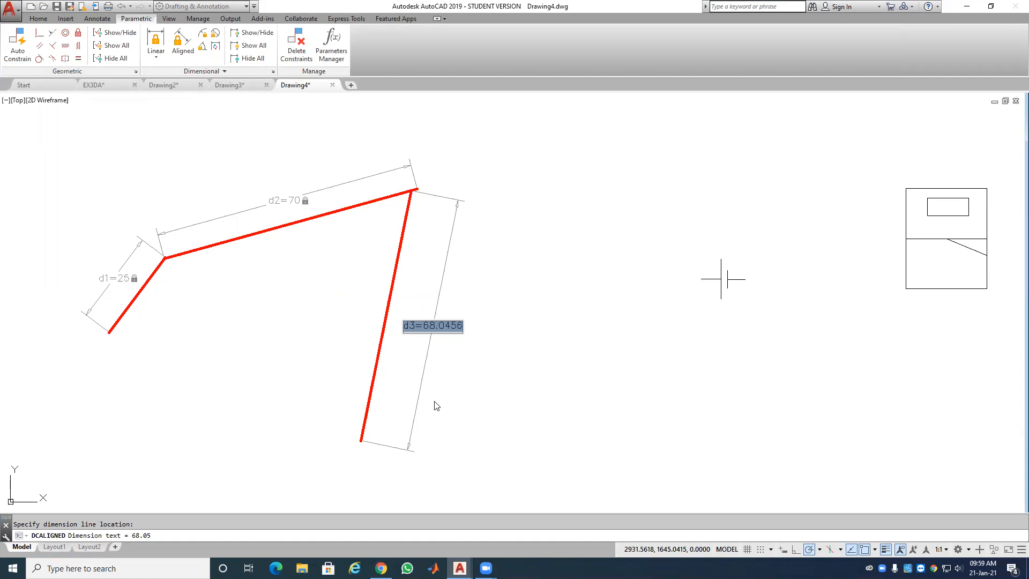
pyautogui.write('90')
pyautogui.press('Return')
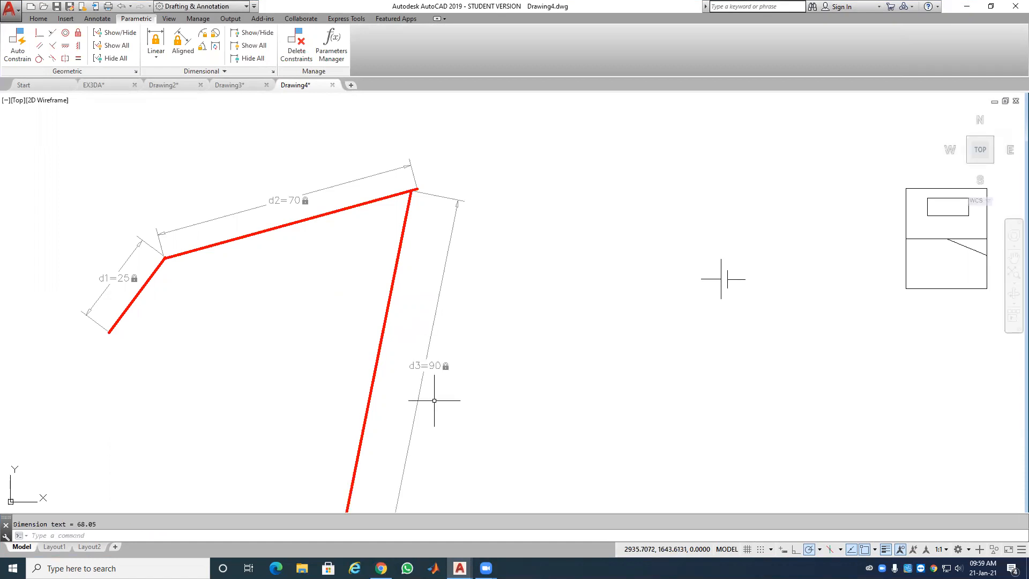
pyautogui.scroll(-4, 460, 388)
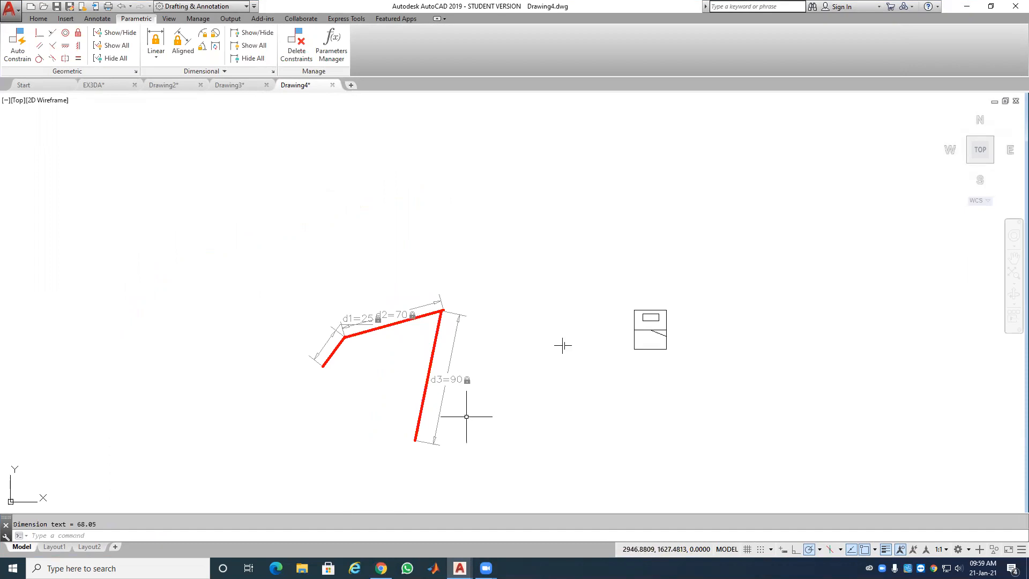
pyautogui.scroll(3, 466, 409)
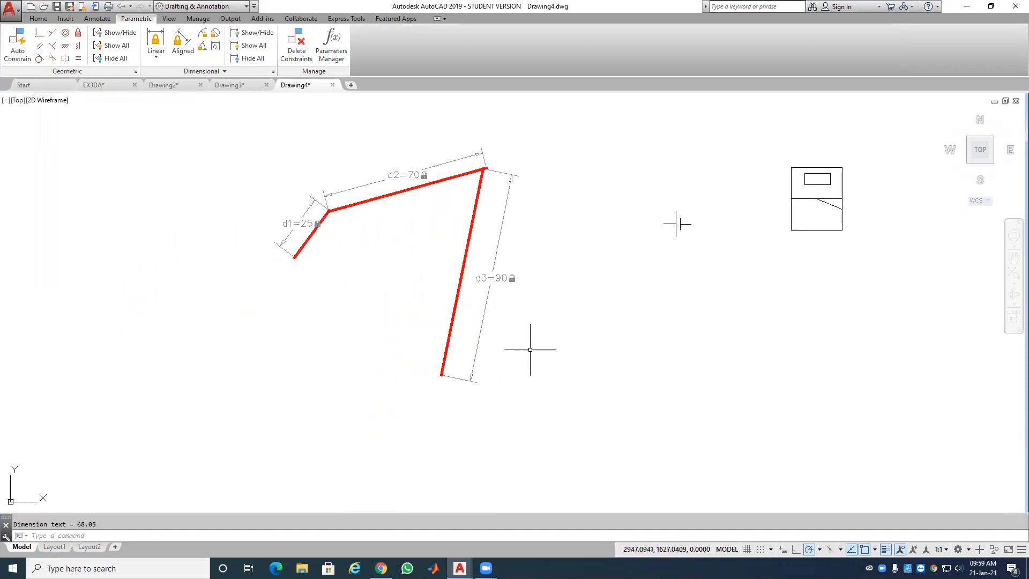
pyautogui.click(883, 131)
# Step: Delete the rectangle sketch, fix the d1 line's lower endpoint, and swing d1 leftward around it
pyautogui.click(624, 328)
pyautogui.press('Delete')
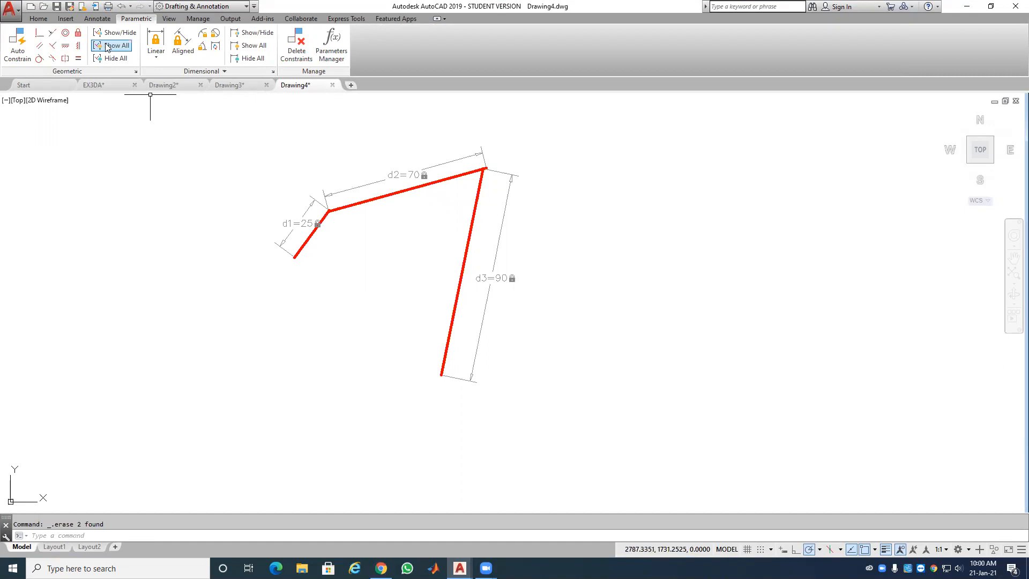
pyautogui.click(77, 33)
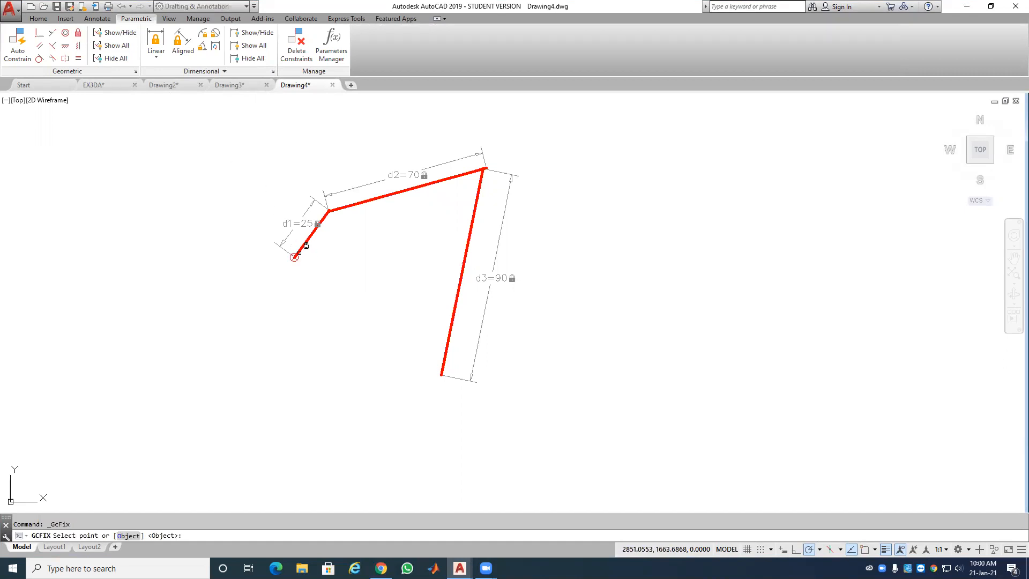
pyautogui.click(294, 257)
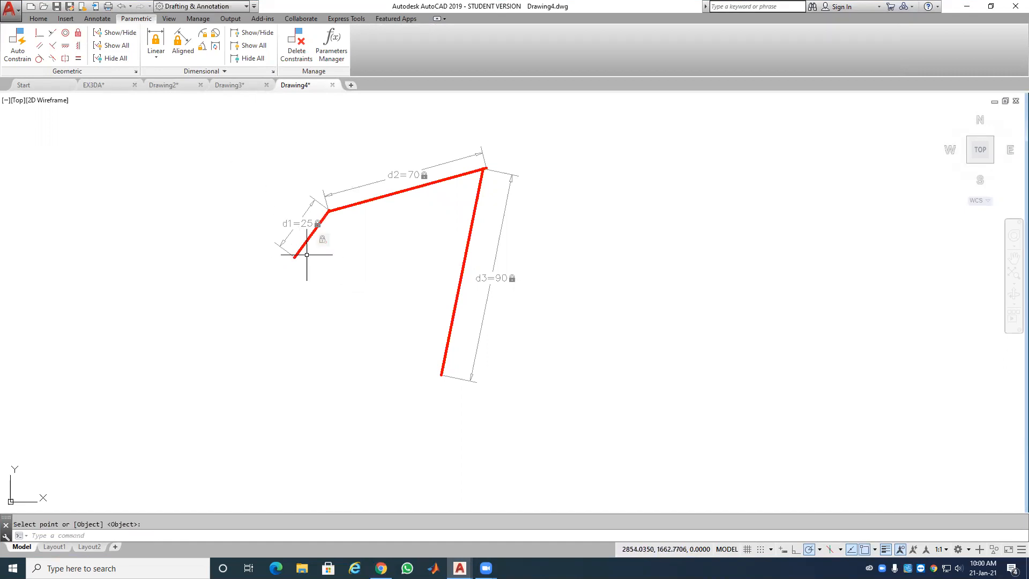
pyautogui.press('Escape')
pyautogui.click(324, 216)
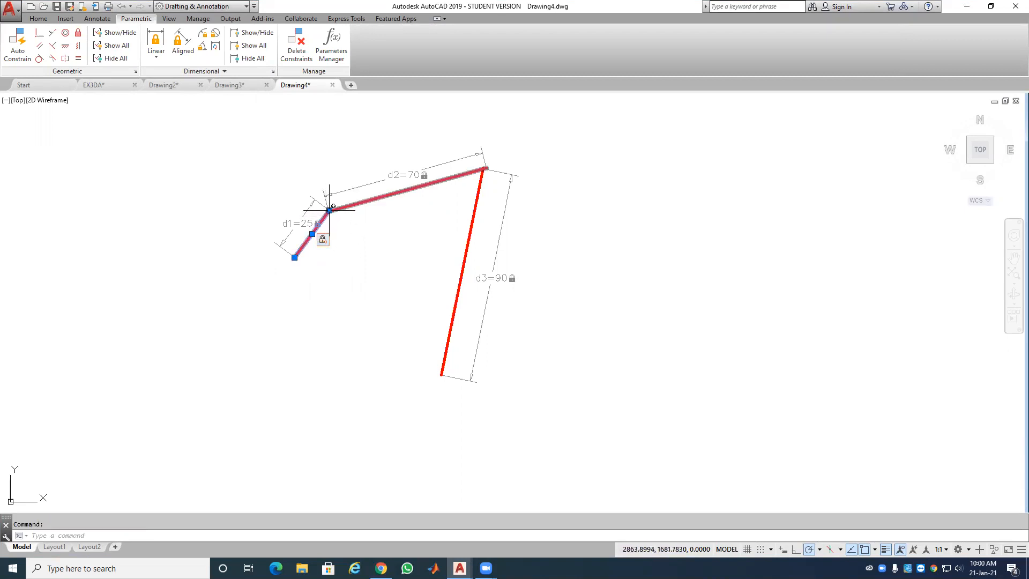
pyautogui.click(329, 211)
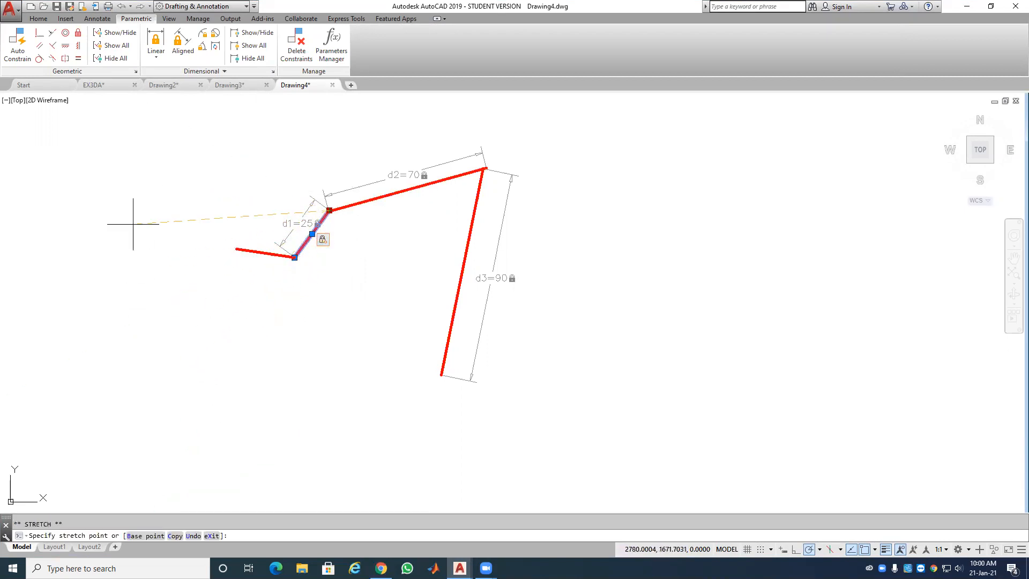
pyautogui.click(148, 213)
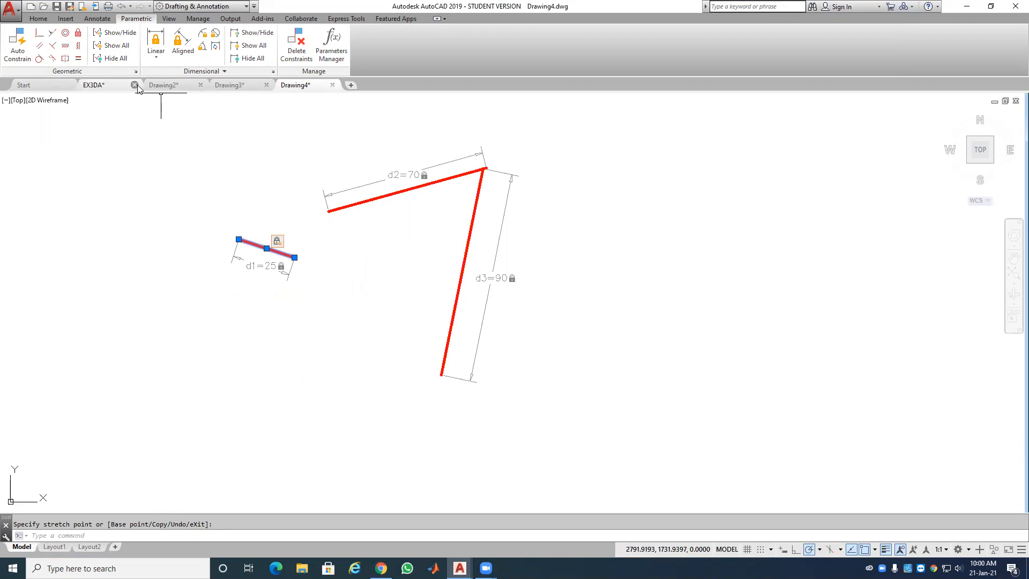
# Step: Fix the d3 line's lower endpoint and swing its top end to lean right
pyautogui.click(78, 34)
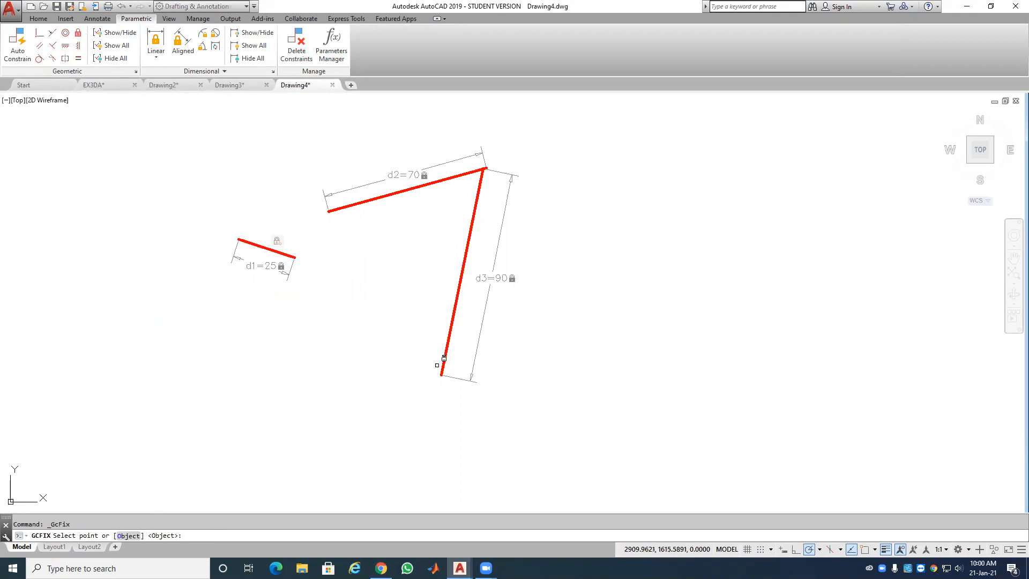
pyautogui.click(442, 367)
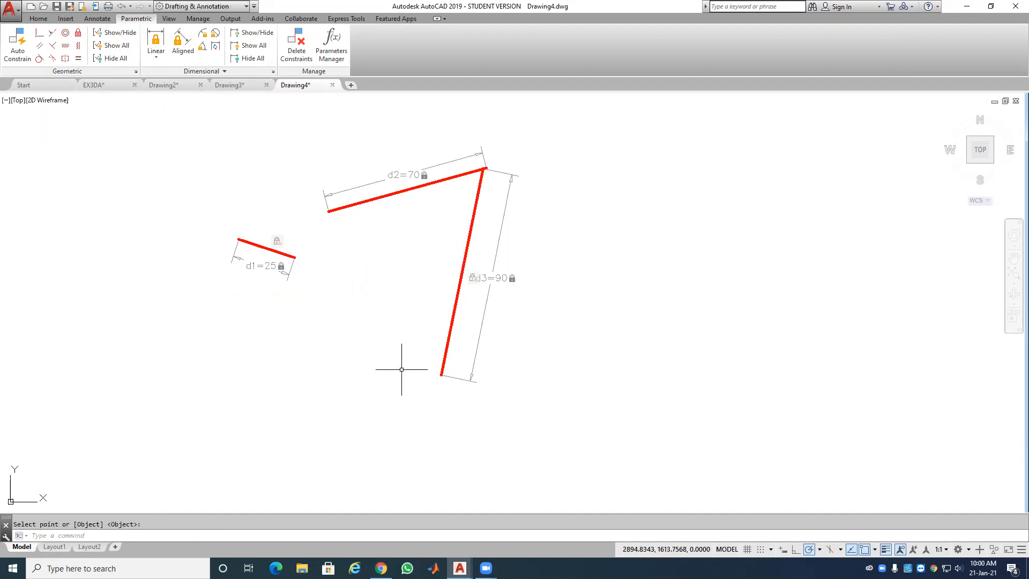
pyautogui.click(471, 223)
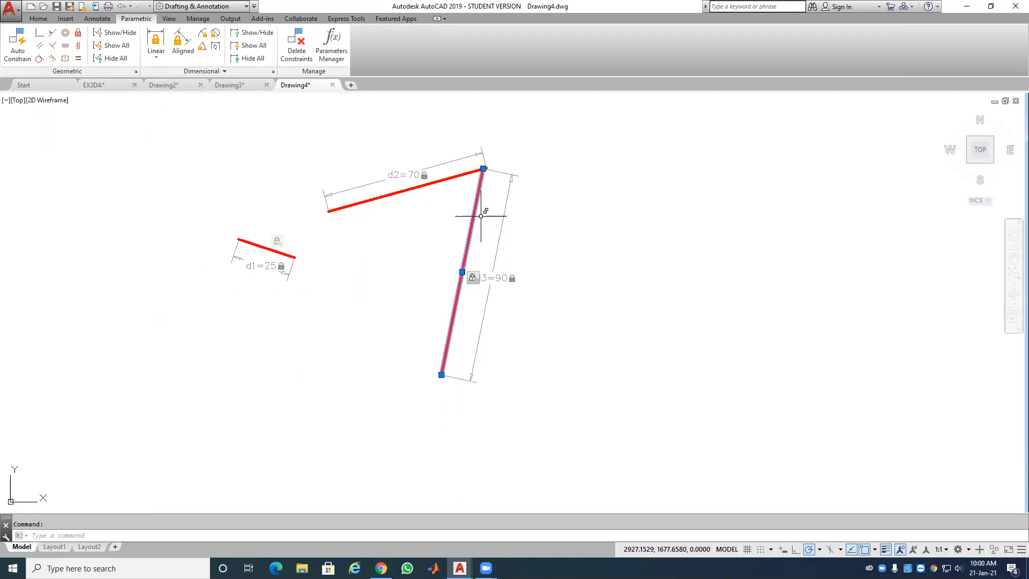
pyautogui.click(483, 170)
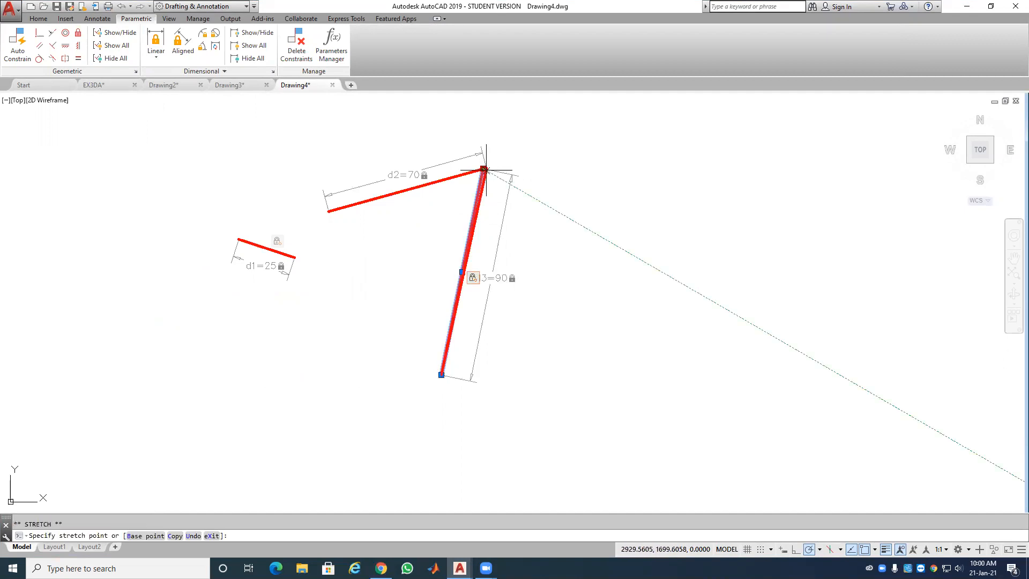
pyautogui.click(597, 214)
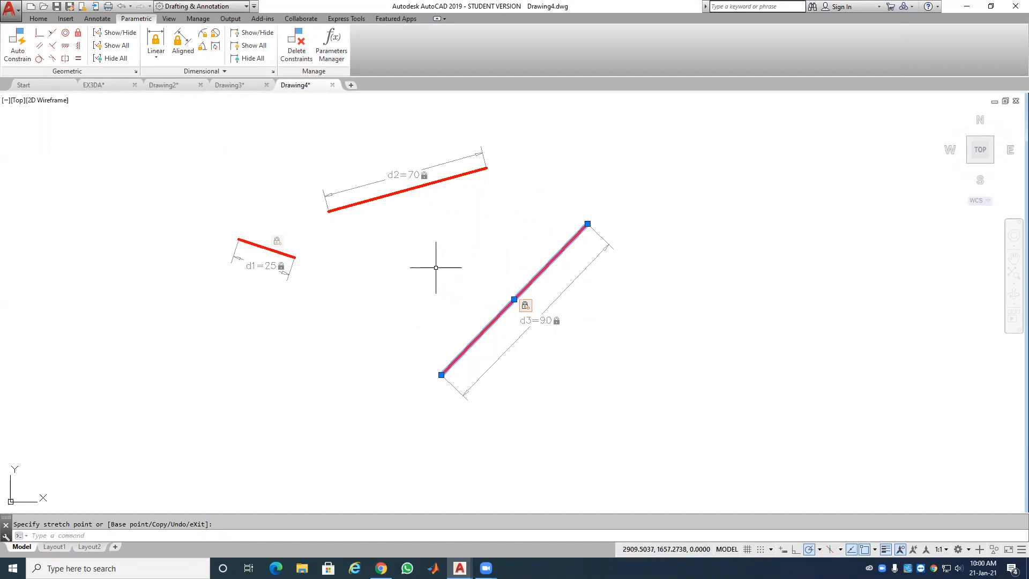
pyautogui.click(39, 36)
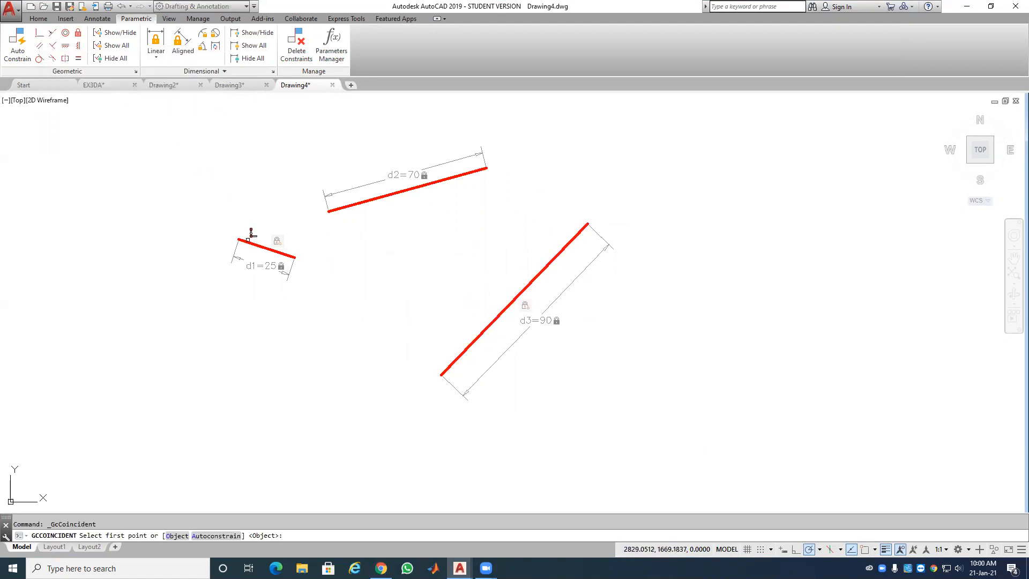
# Step: Add Coincident constraints joining d1's end to d2's left end and d2's right end to d3's top end
pyautogui.click(248, 239)
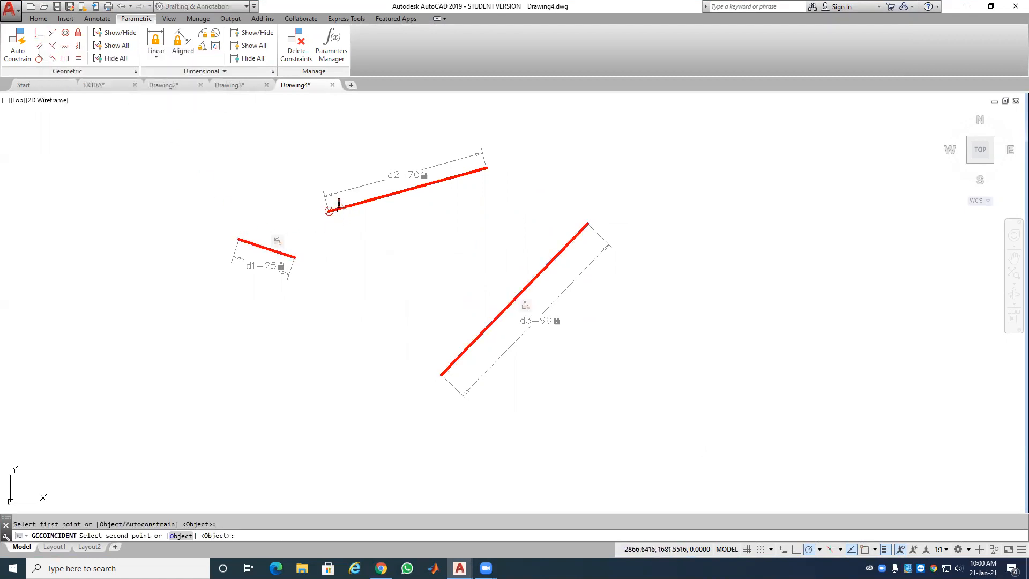
pyautogui.click(330, 211)
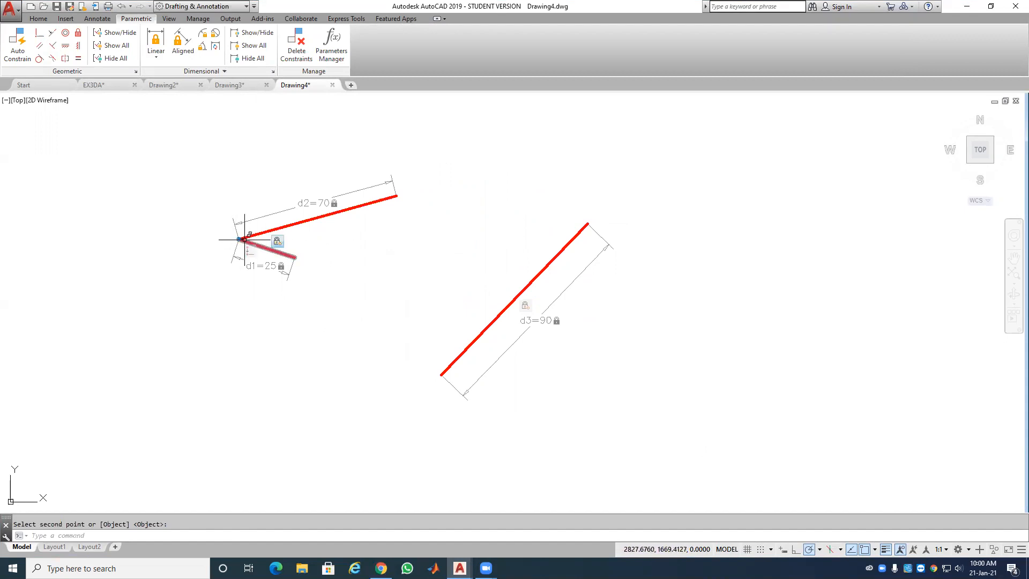
pyautogui.click(41, 34)
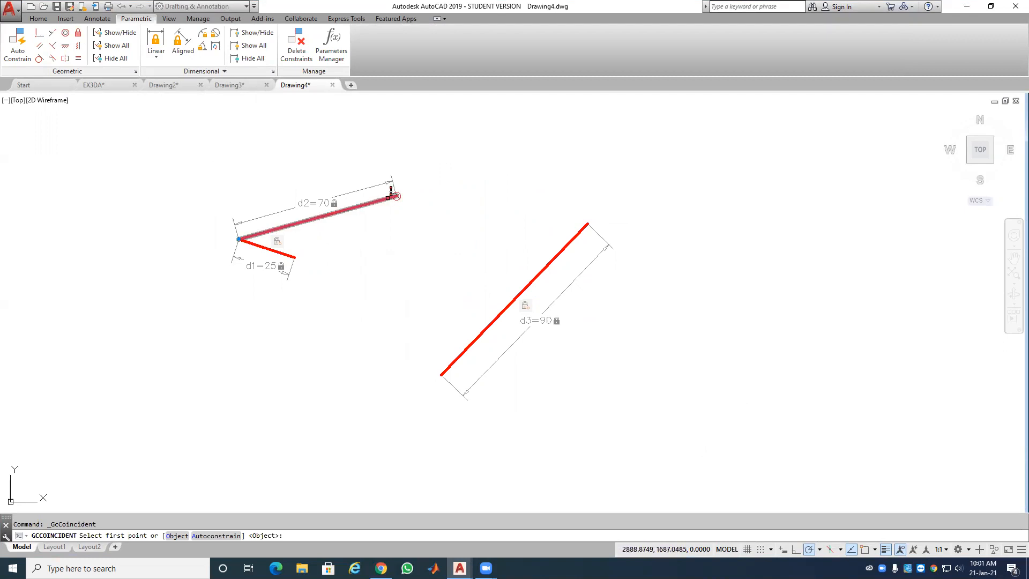
pyautogui.click(394, 195)
pyautogui.click(584, 226)
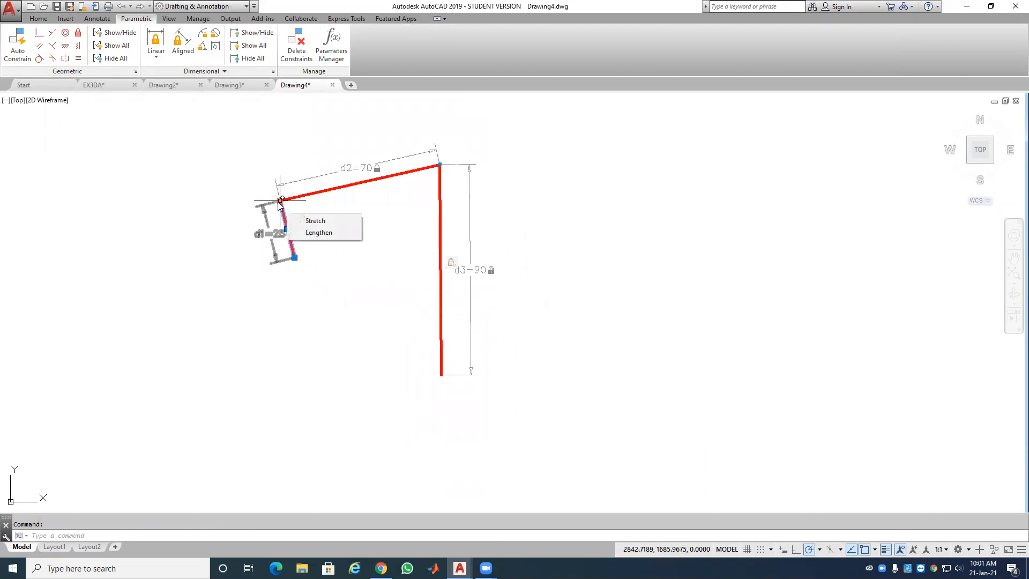
# Step: Drag the d1–d2 corner to swing the linked 25-70-90 chain into a new pose
pyautogui.click(279, 201)
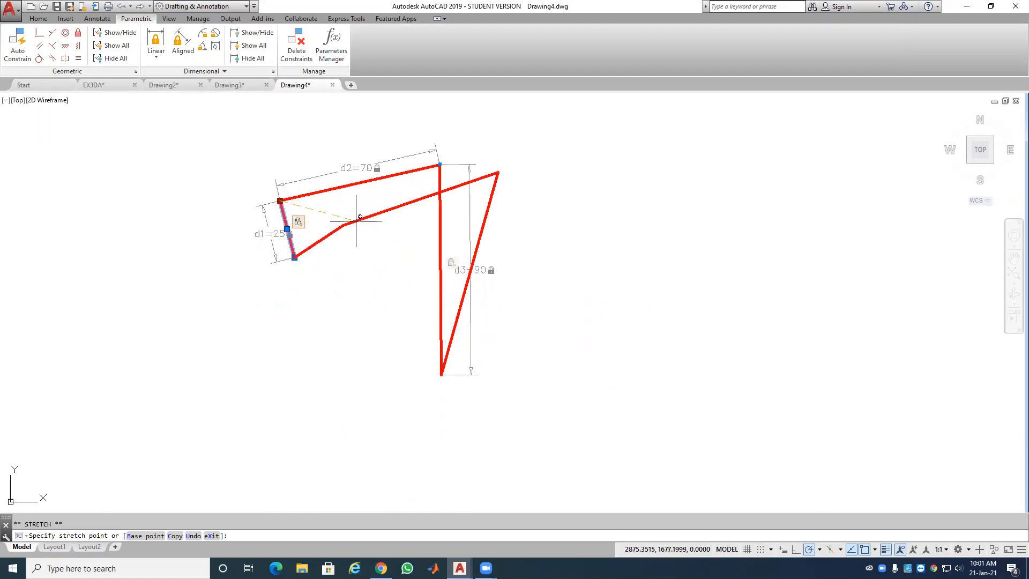
pyautogui.click(364, 221)
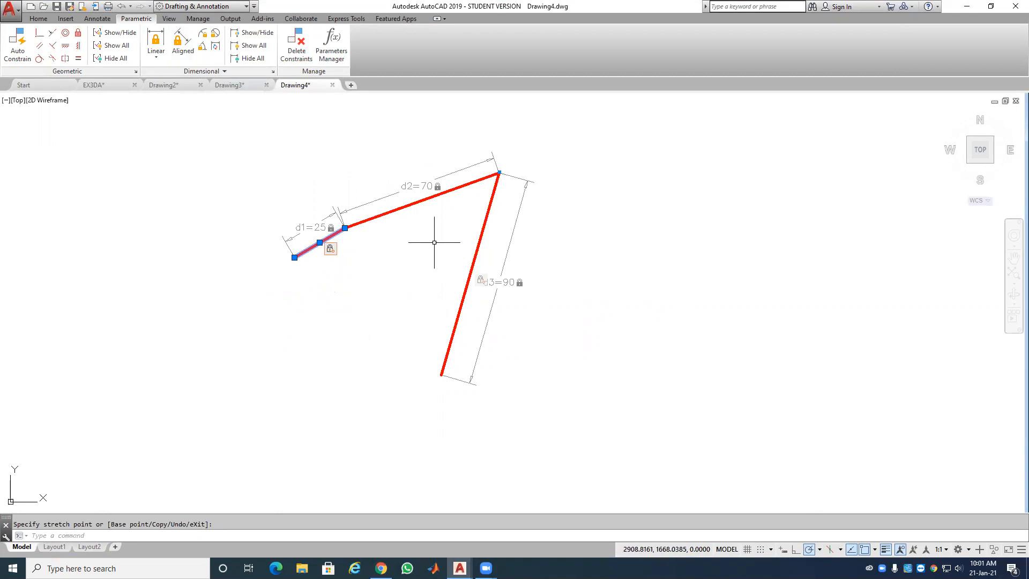
# Step: Edit the d2 dimensional constraint value from 70 to 75
pyautogui.doubleClick(426, 186)
pyautogui.click(429, 185)
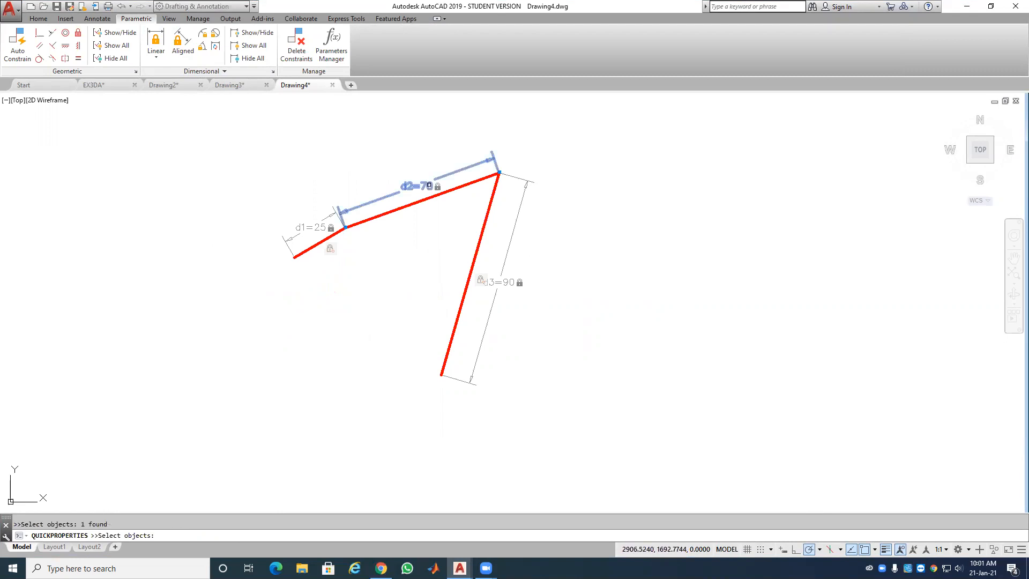
pyautogui.press('Escape')
pyautogui.press('Escape')
pyautogui.click(424, 185)
pyautogui.doubleClick(428, 186)
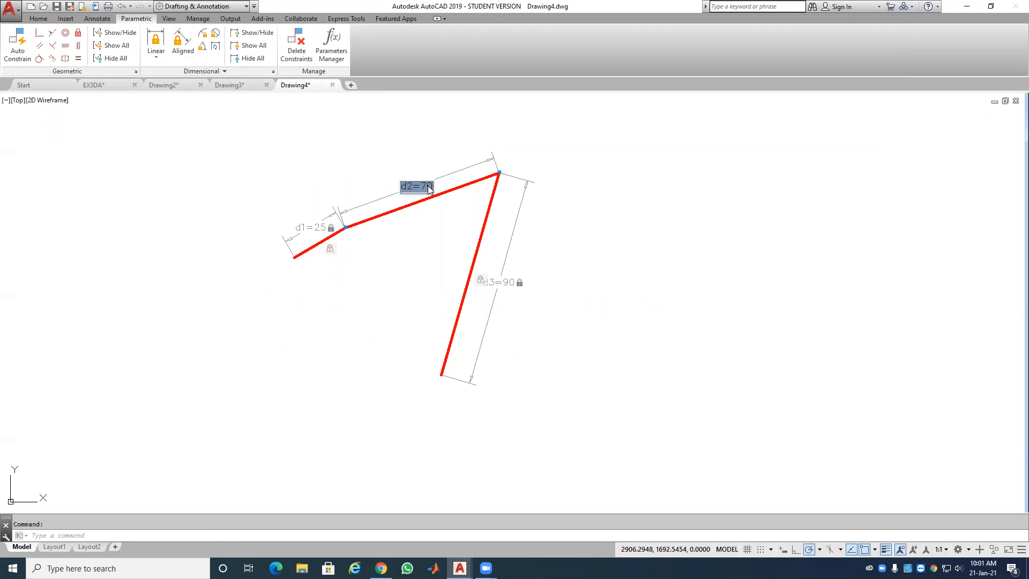
pyautogui.write('7')
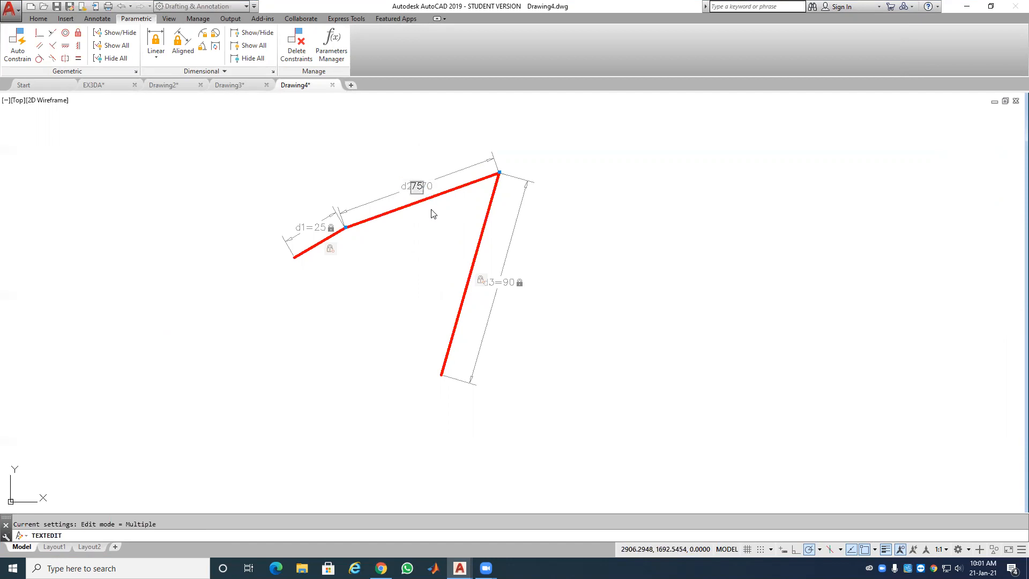
pyautogui.write('5')
pyautogui.press('Return')
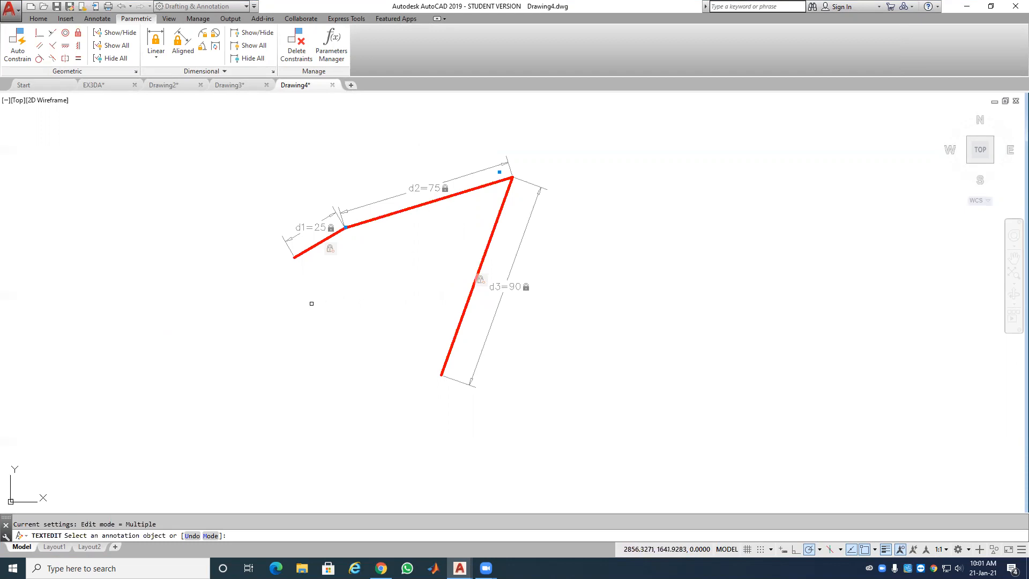
pyautogui.press('Escape')
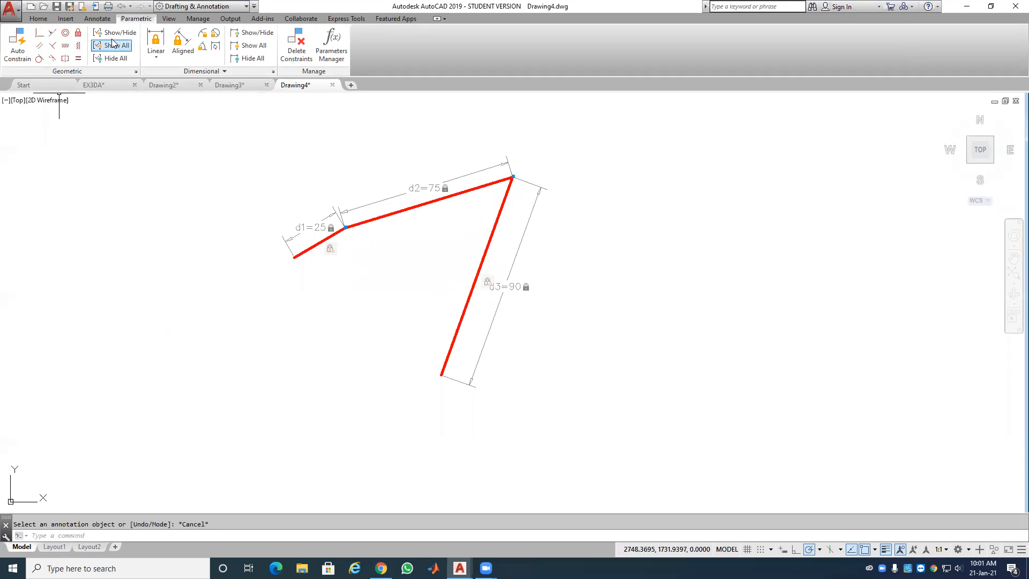
# Step: Draw a short horizontal reference line below the first segment
pyautogui.click(39, 19)
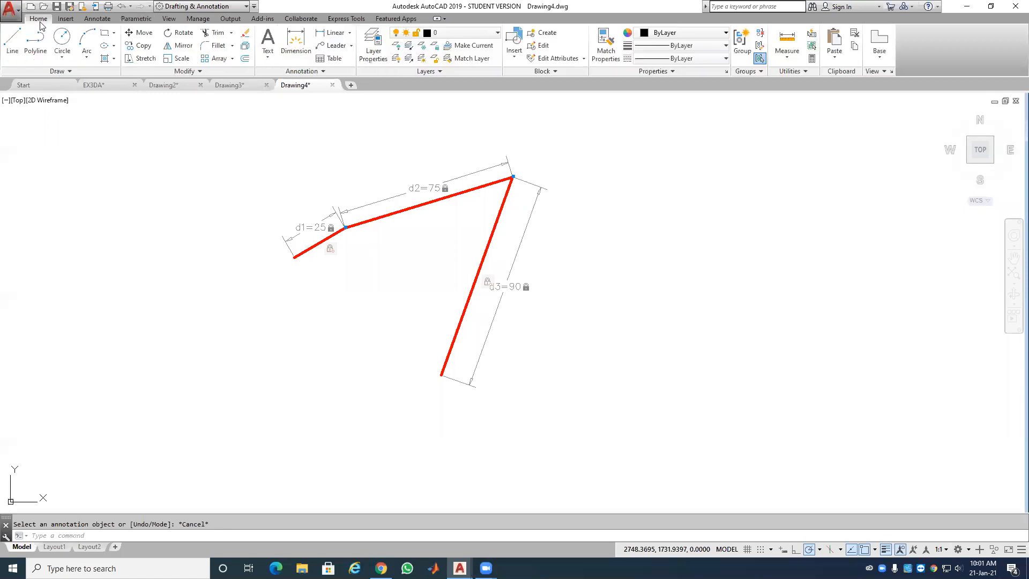
pyautogui.click(12, 40)
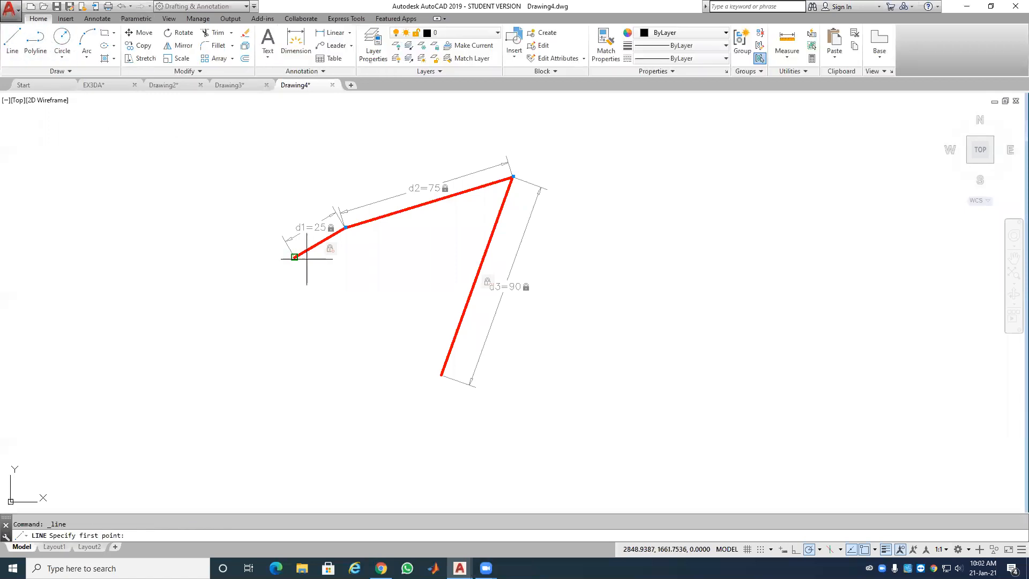
pyautogui.click(362, 273)
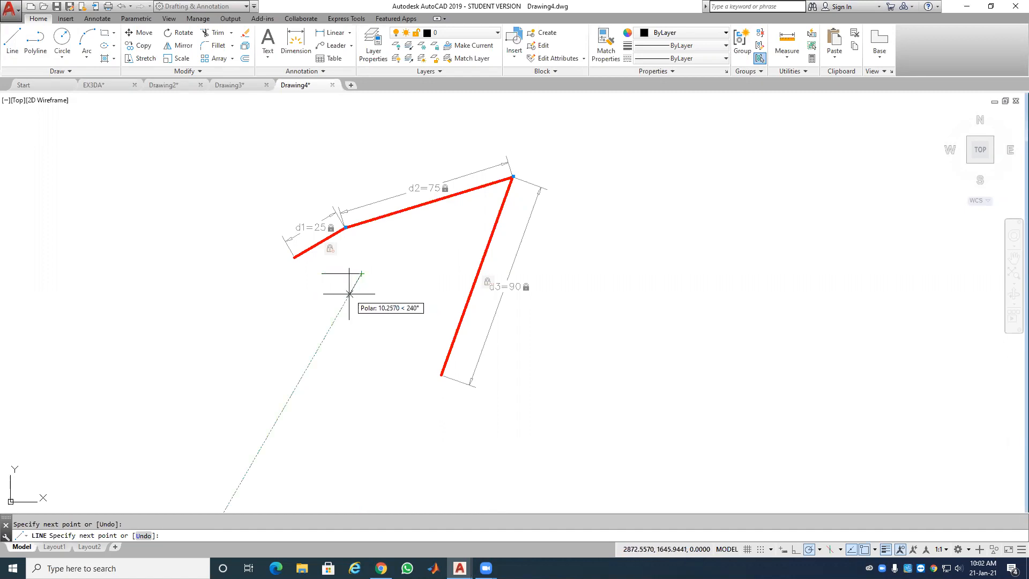
pyautogui.press('Return')
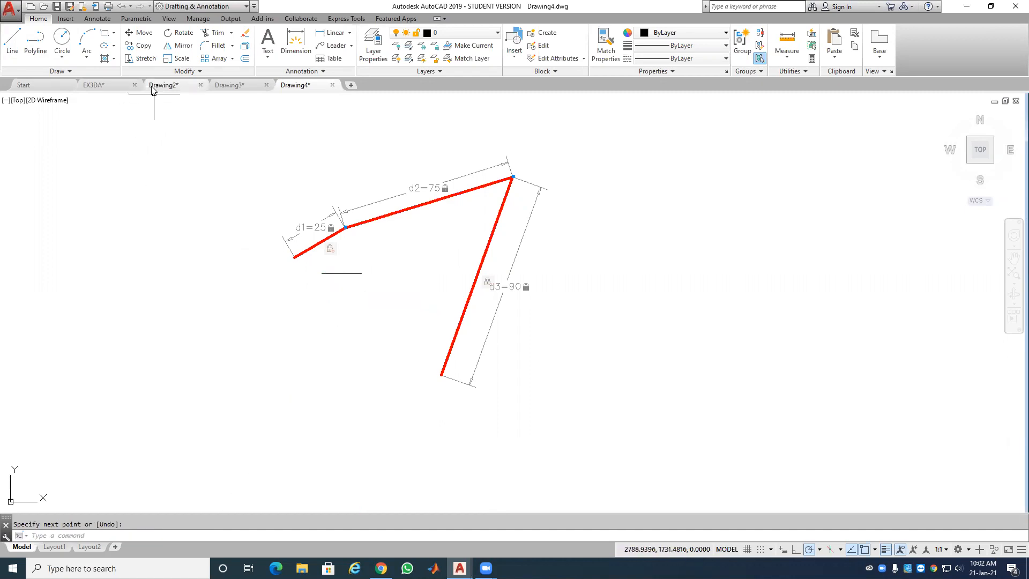
# Step: Apply Fix constraints to both endpoints of the reference line
pyautogui.click(136, 18)
pyautogui.click(79, 34)
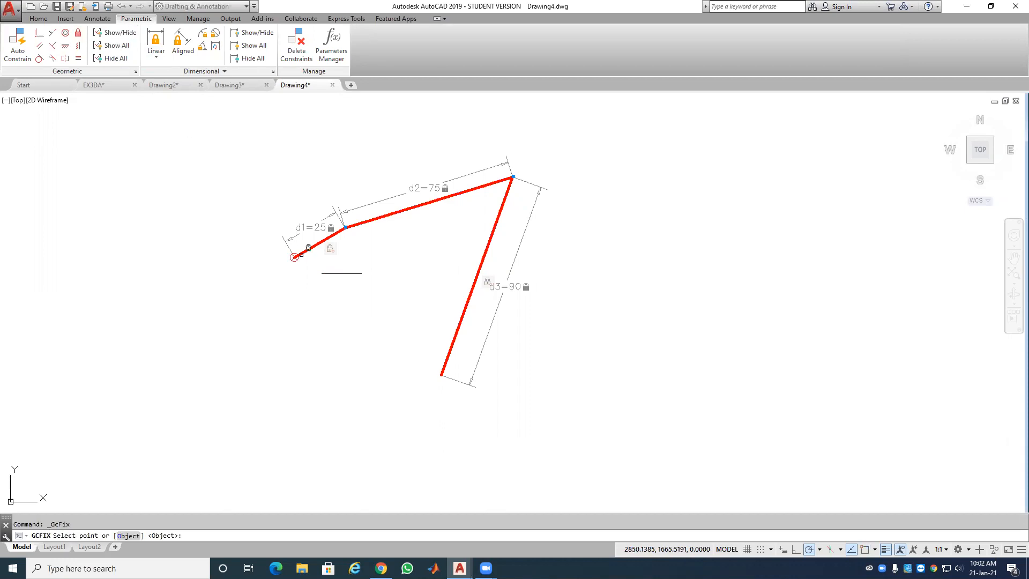
pyautogui.click(322, 273)
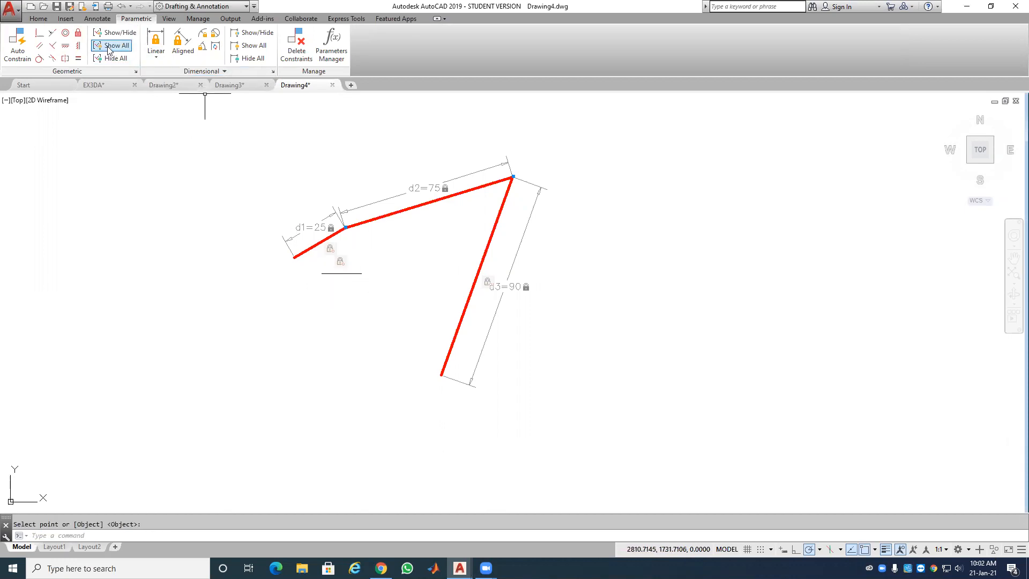
pyautogui.click(78, 34)
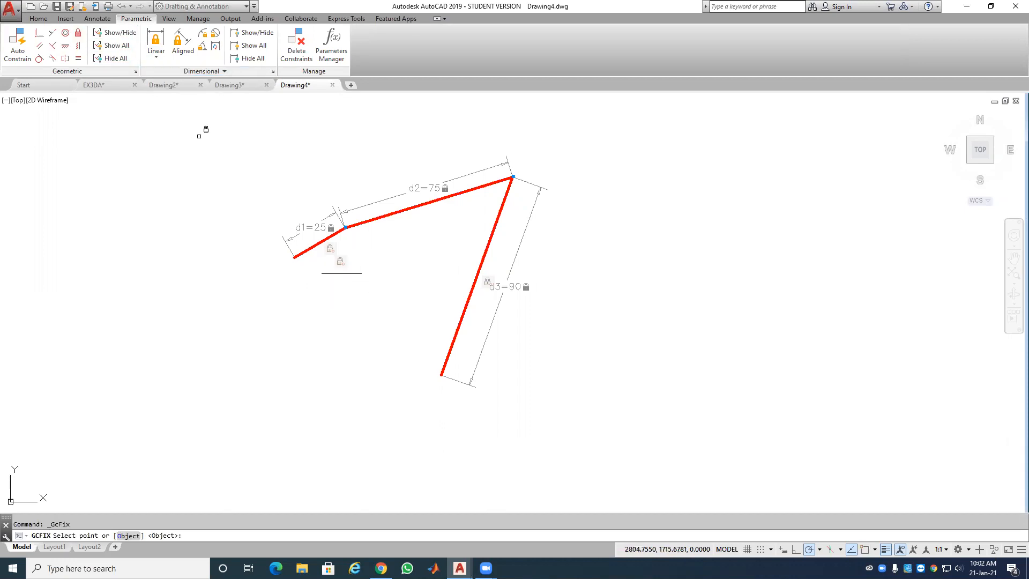
pyautogui.click(361, 274)
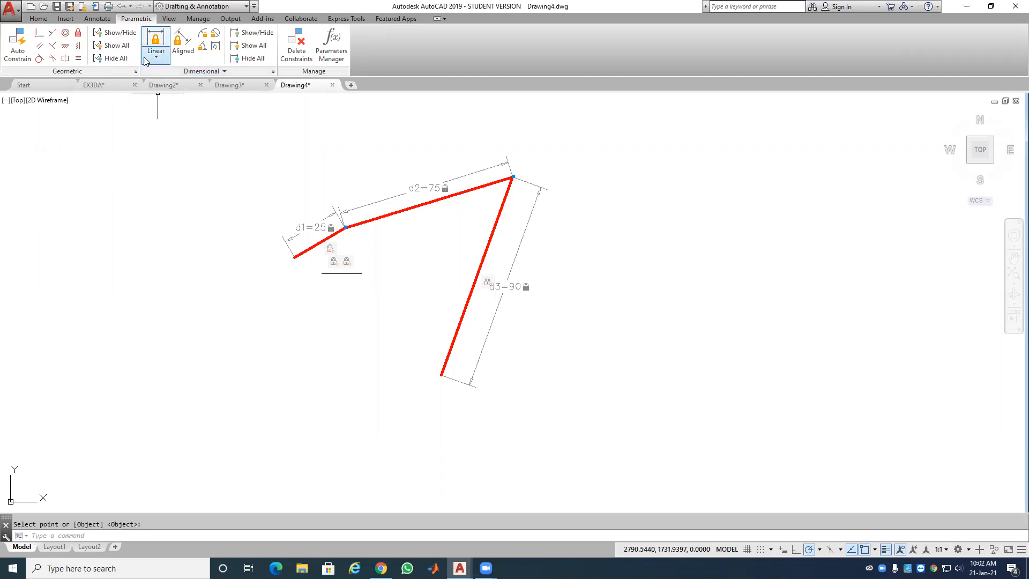
pyautogui.click(39, 19)
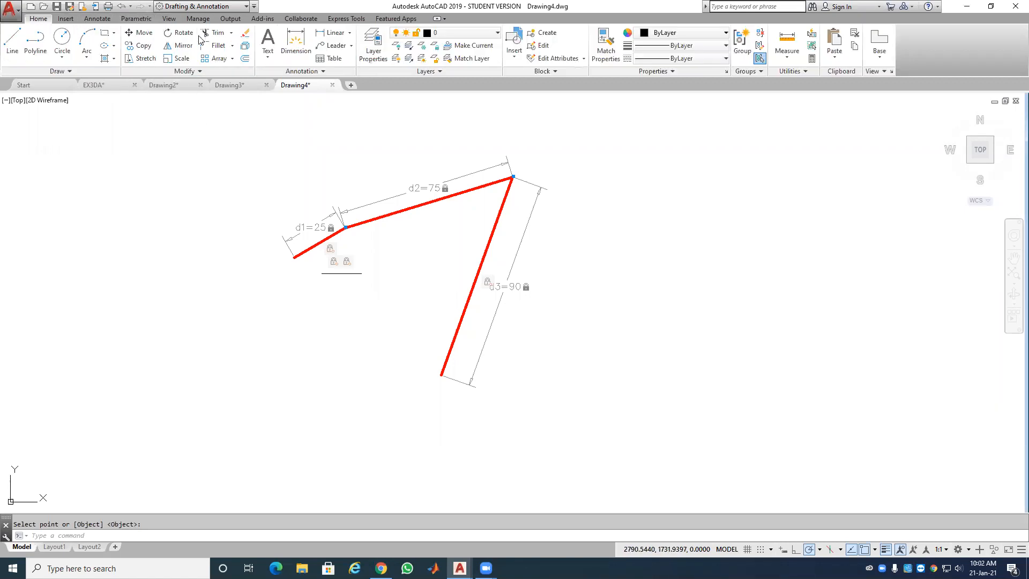
# Step: Add a 70° angular dimension between the long 90 segment and the horizontal reference line
pyautogui.click(349, 33)
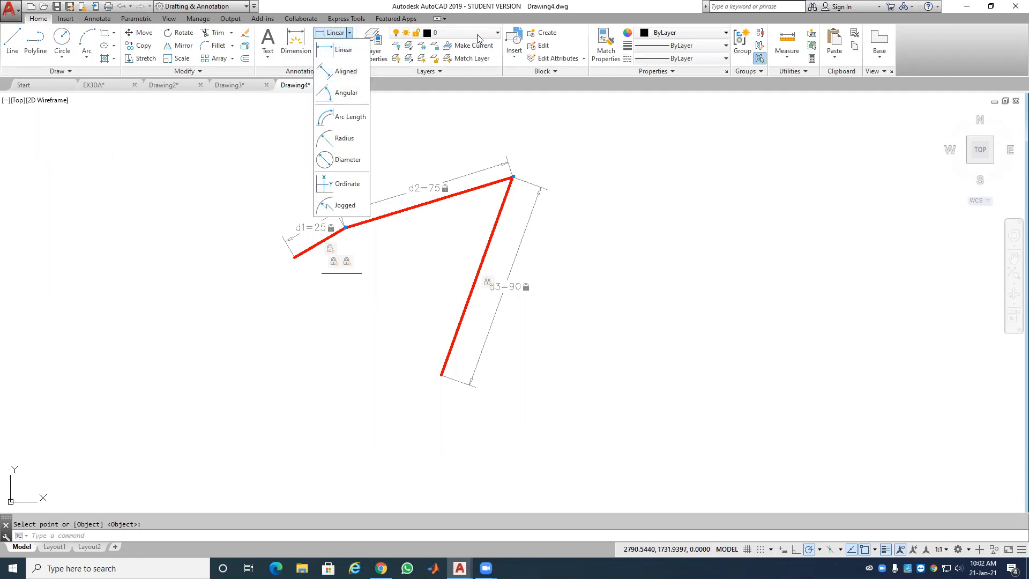
pyautogui.click(340, 93)
pyautogui.click(320, 242)
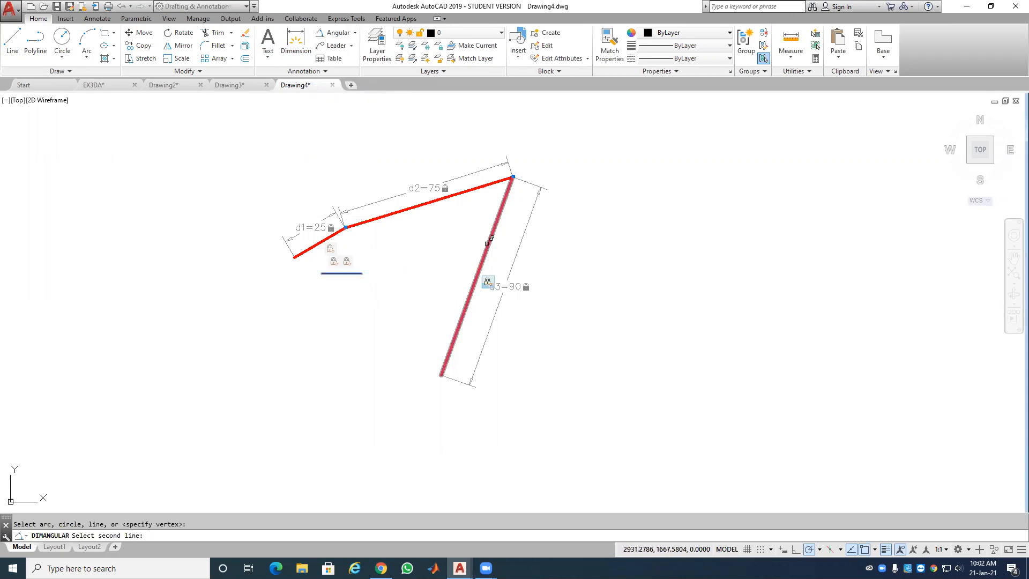
pyautogui.click(492, 235)
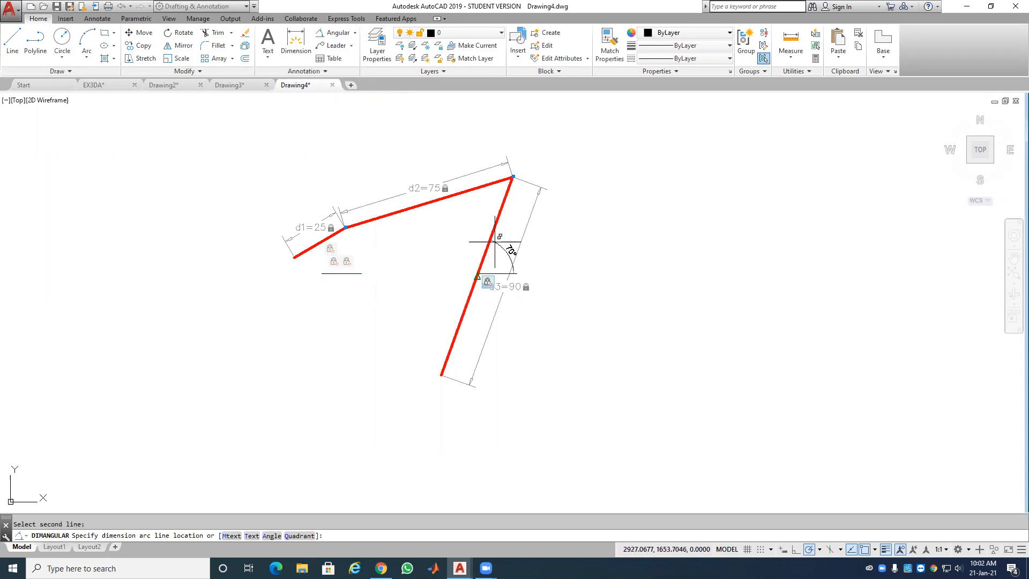
pyautogui.click(547, 245)
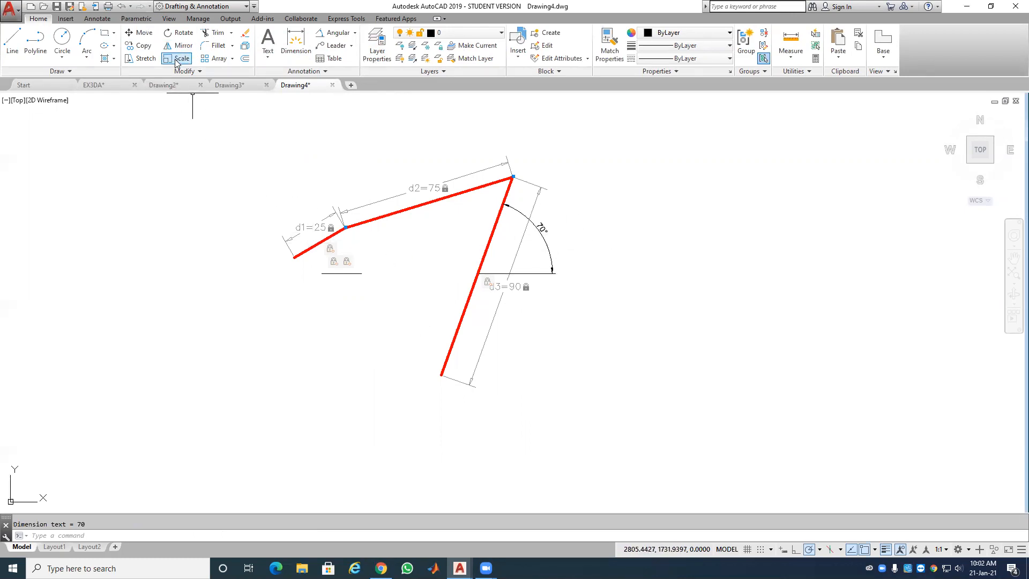
pyautogui.click(149, 21)
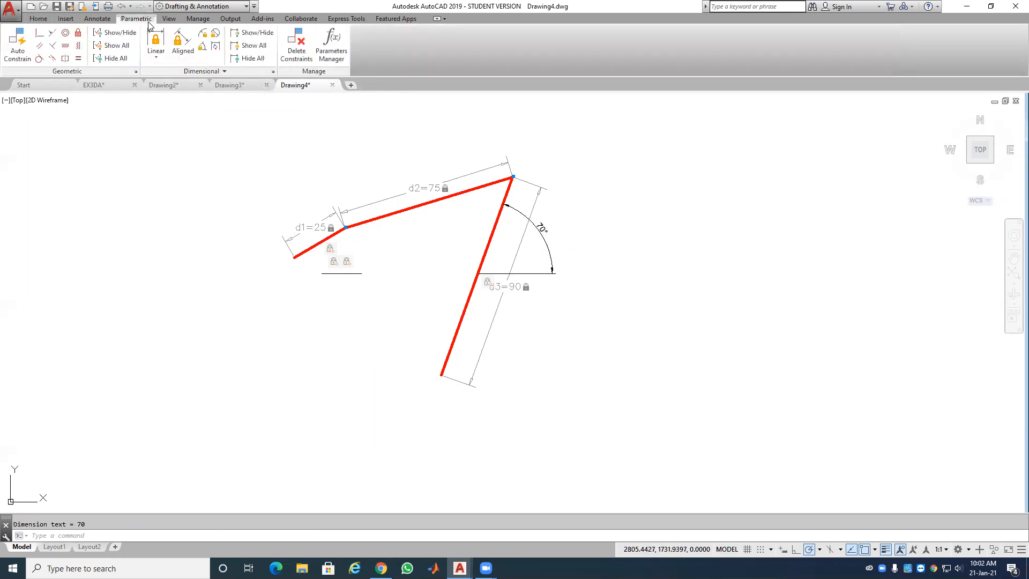
# Step: Add angular constraint ang1 between the first segment and the reference line, accepting 30
pyautogui.click(202, 48)
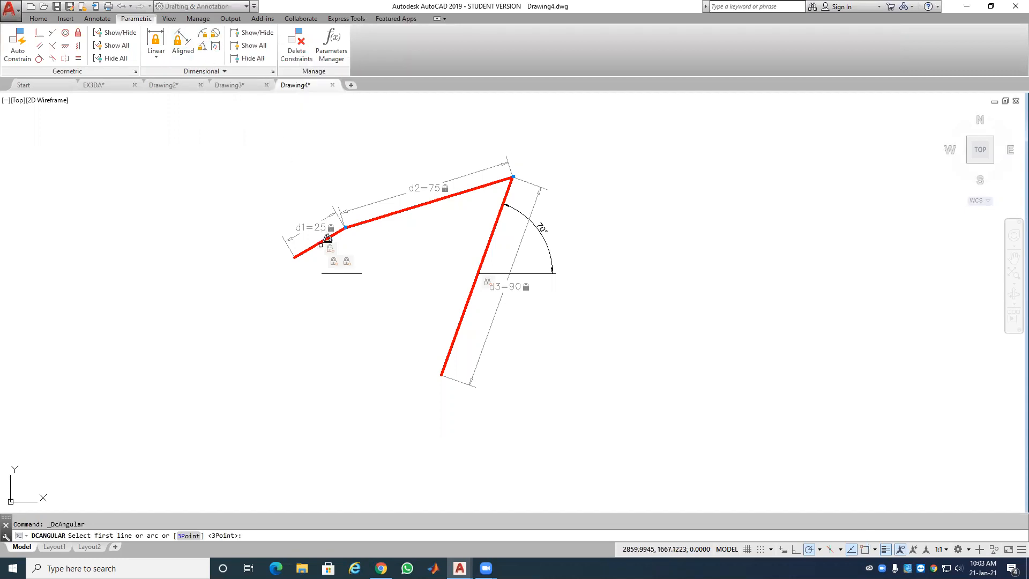
pyautogui.click(327, 239)
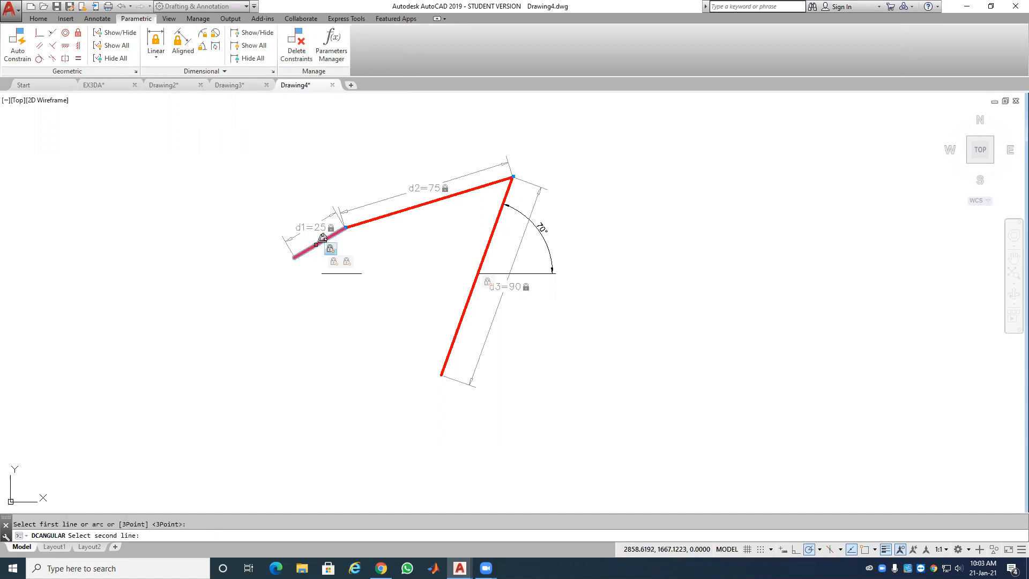
pyautogui.click(342, 274)
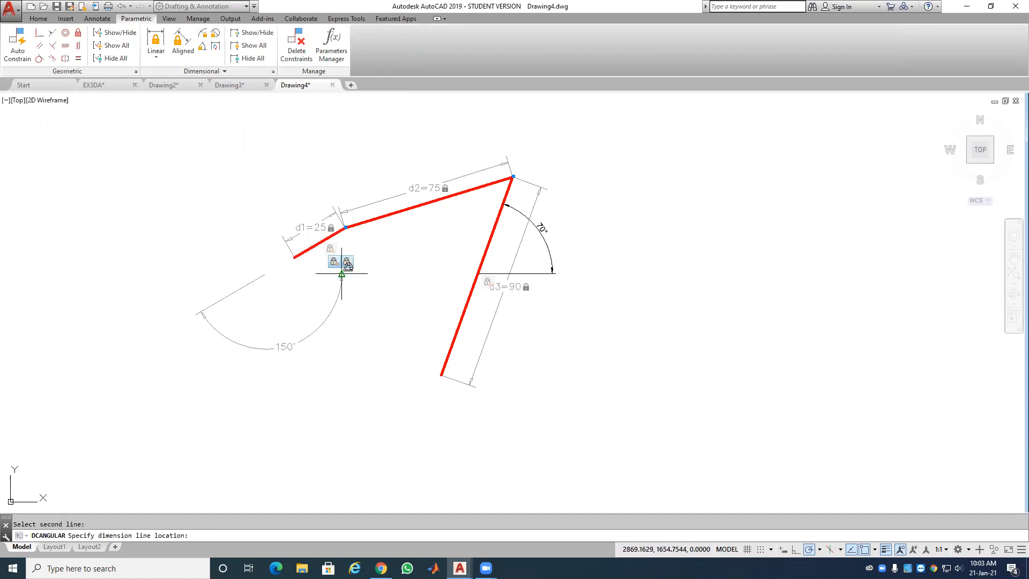
pyautogui.click(378, 246)
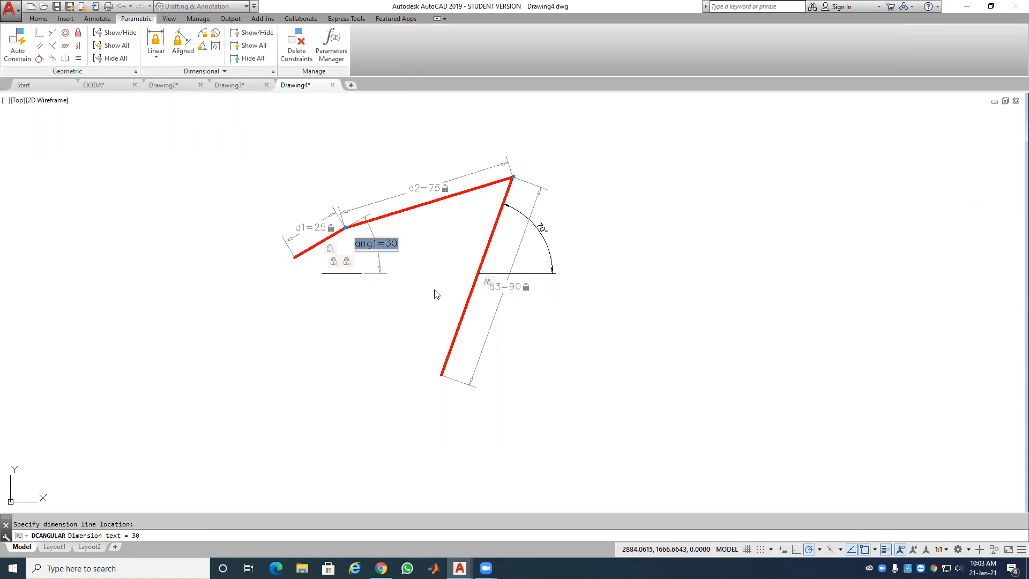
pyautogui.press('Return')
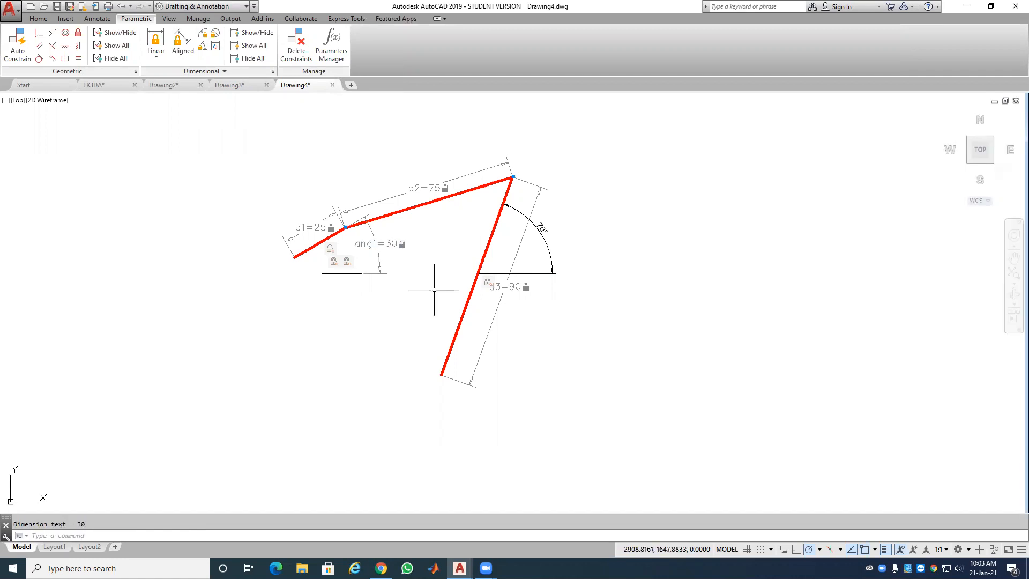
# Step: Change ang1's value to 45
pyautogui.click(392, 242)
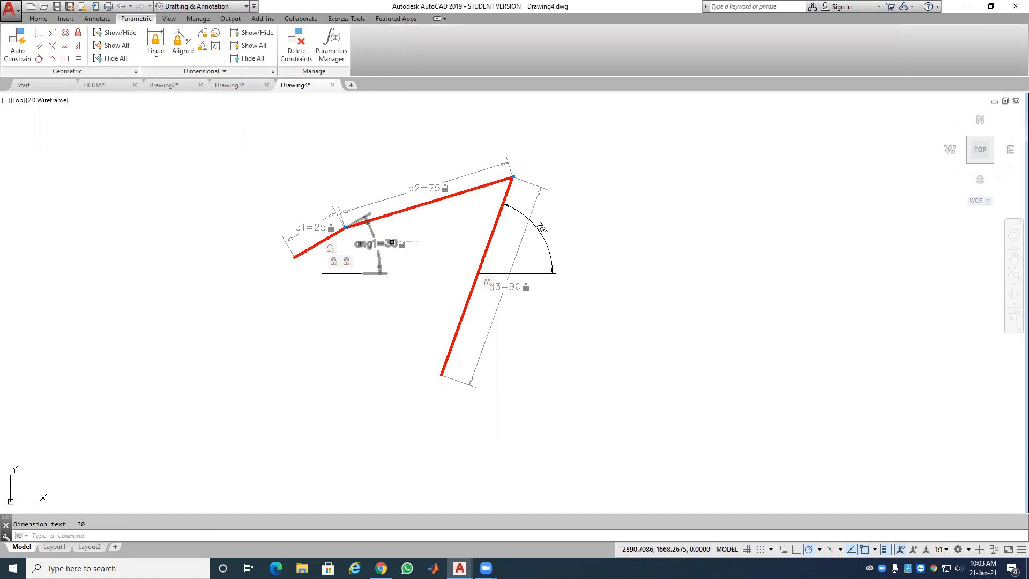
pyautogui.doubleClick(392, 244)
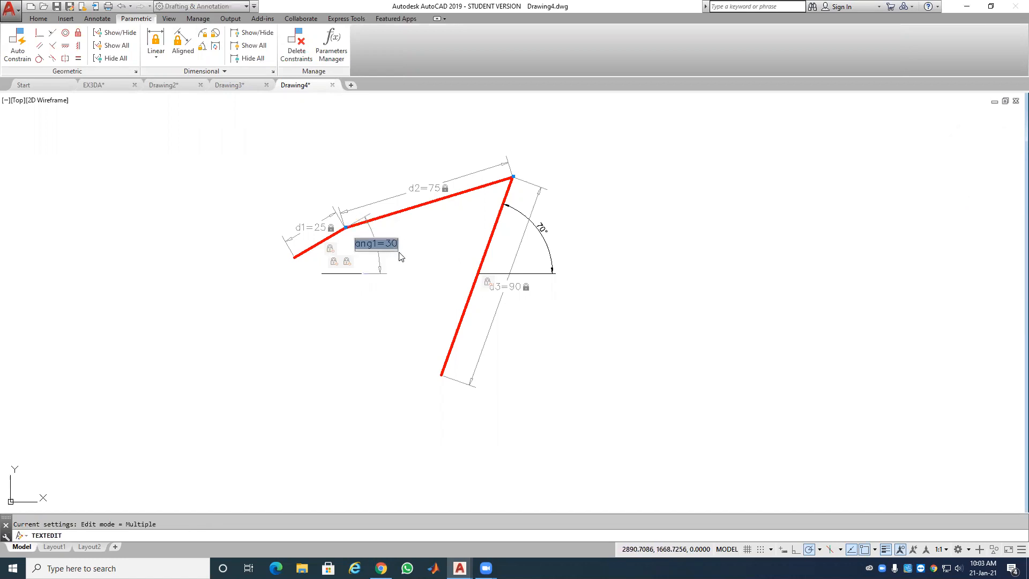
pyautogui.write('45')
pyautogui.press('Return')
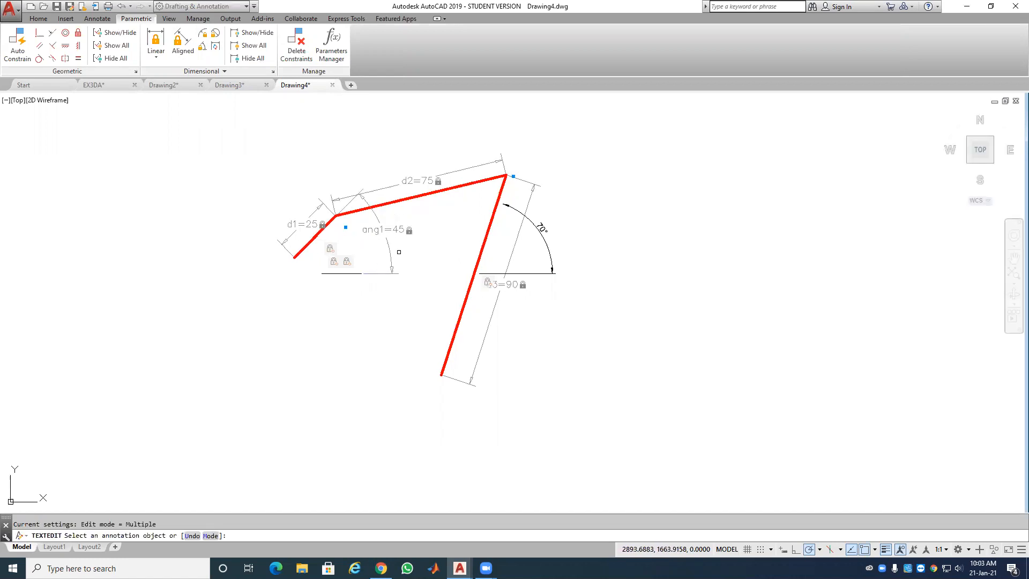
pyautogui.rightClick(609, 206)
pyautogui.click(622, 211)
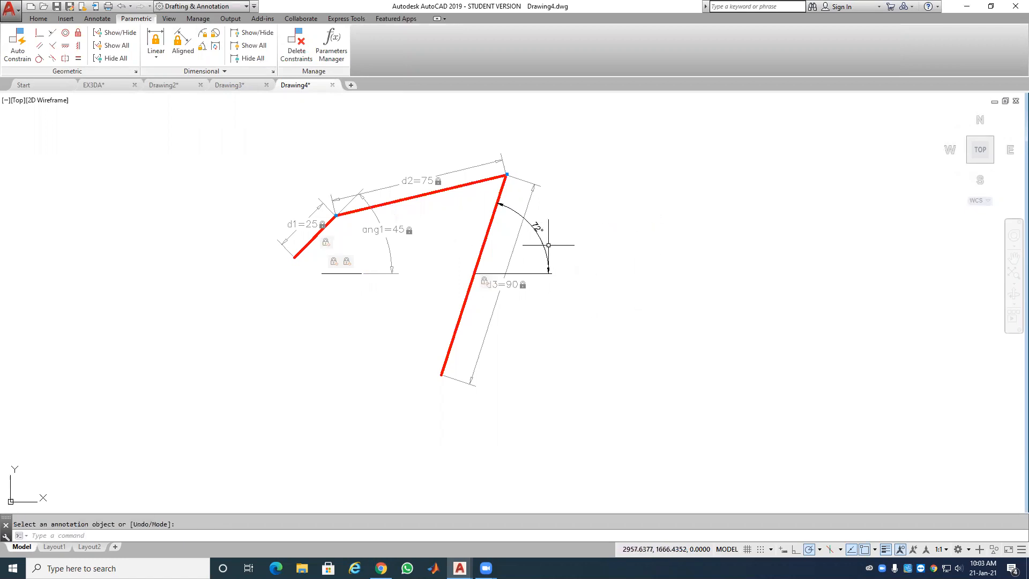
# Step: Change ang1's value to 75
pyautogui.doubleClick(394, 230)
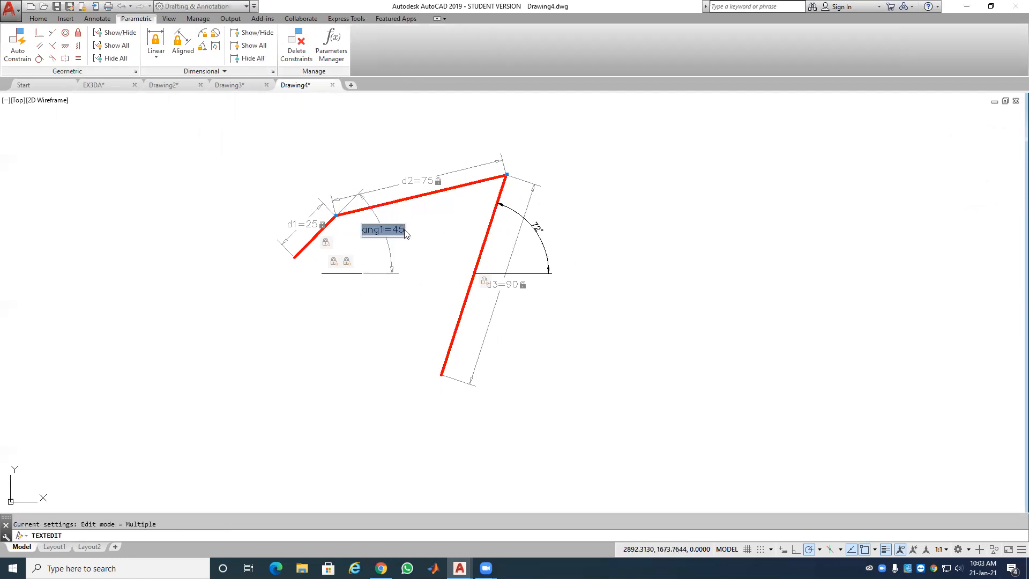
pyautogui.write('75')
pyautogui.press('Return')
pyautogui.rightClick(419, 226)
pyautogui.click(439, 230)
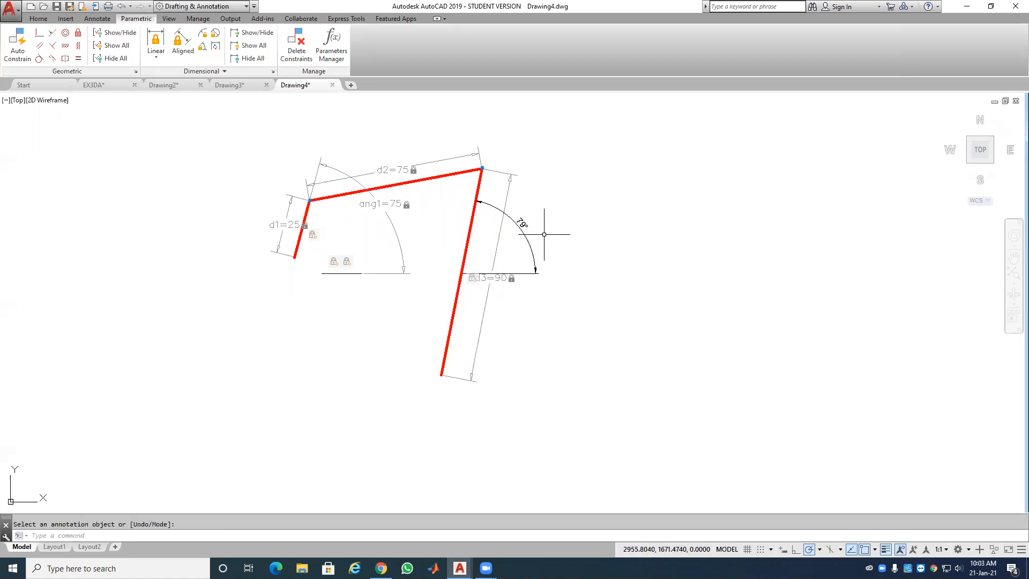